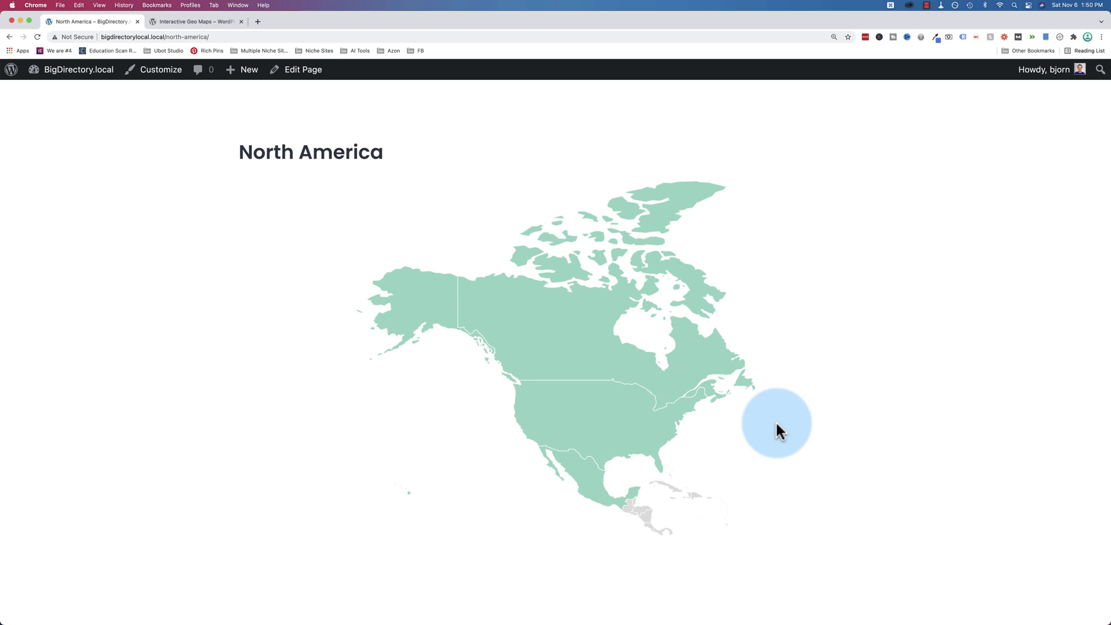
Step: Open the United States map page from the North America map
{"action": "scroll", "coordinate": [775, 421], "scroll_direction": "down", "scroll_amount": 3}
{"action": "mouse_move", "coordinate": [628, 216]}
{"action": "mouse_move", "coordinate": [621, 385]}
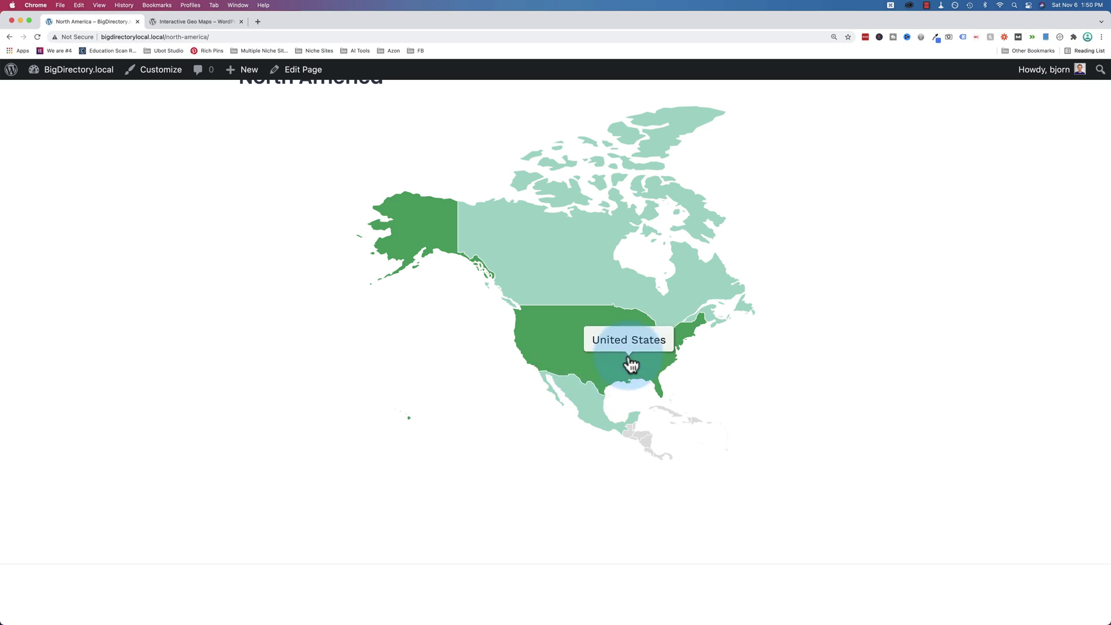
{"action": "mouse_move", "coordinate": [573, 301]}
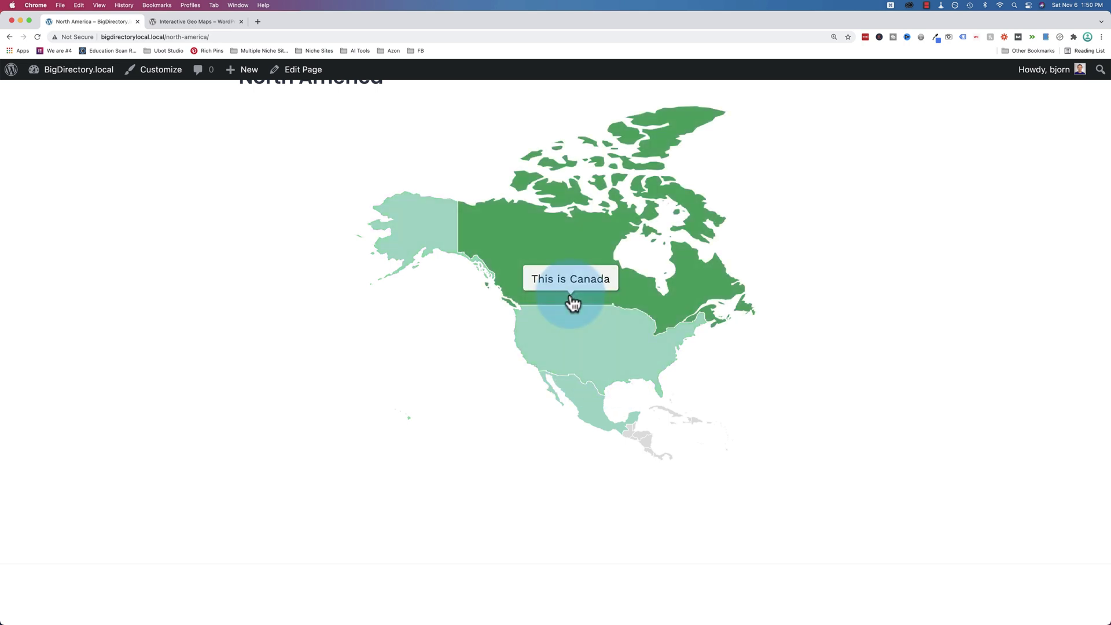
{"action": "mouse_move", "coordinate": [576, 345]}
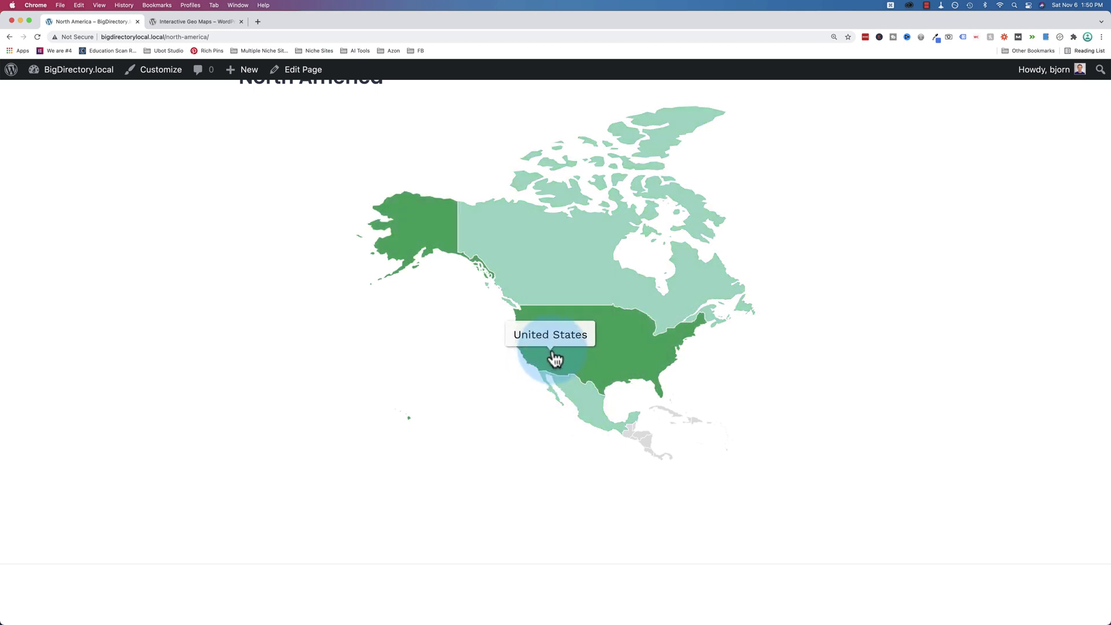
{"action": "left_click", "coordinate": [598, 359]}
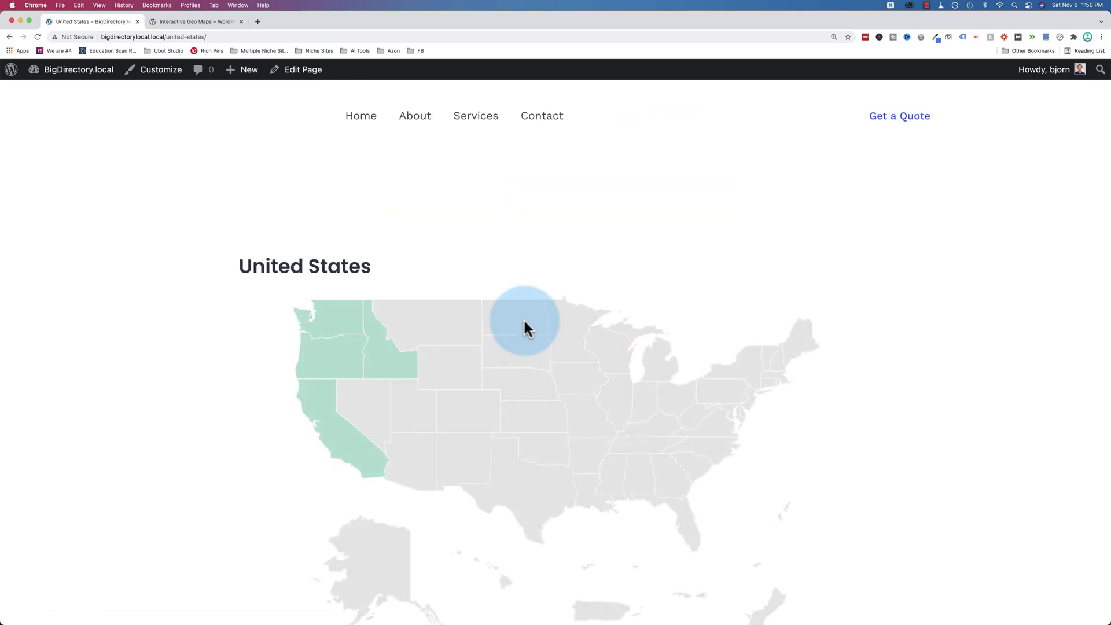
Step: Open the Oregon page from the United States map
{"action": "scroll", "coordinate": [432, 243], "scroll_direction": "down", "scroll_amount": 3}
{"action": "scroll", "coordinate": [434, 244], "scroll_direction": "down", "scroll_amount": 1}
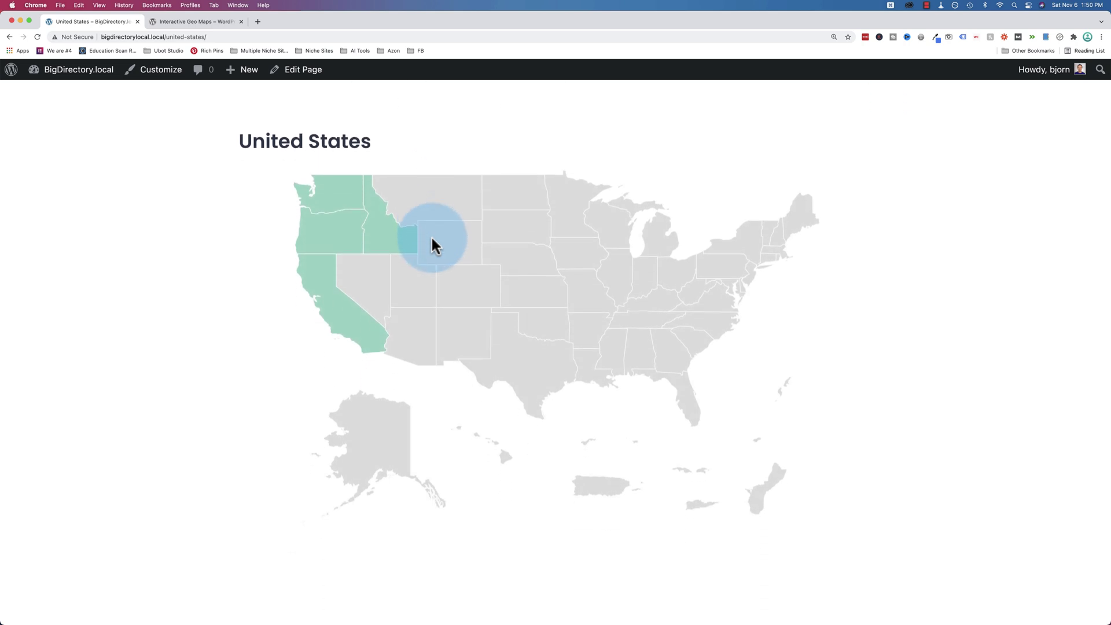
{"action": "mouse_move", "coordinate": [332, 222]}
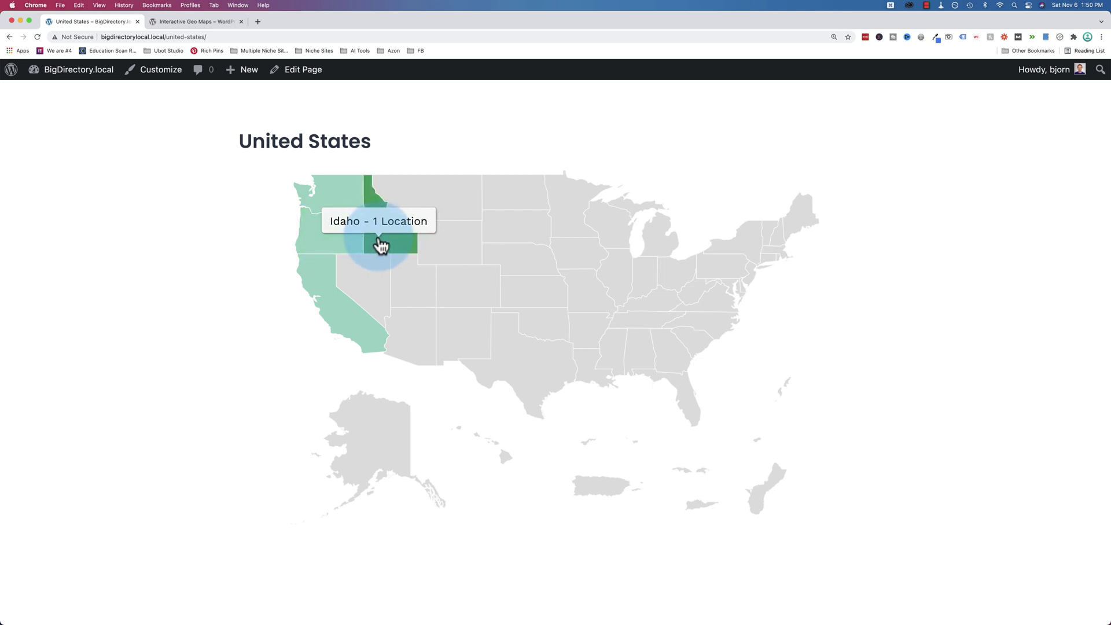
{"action": "mouse_move", "coordinate": [318, 285]}
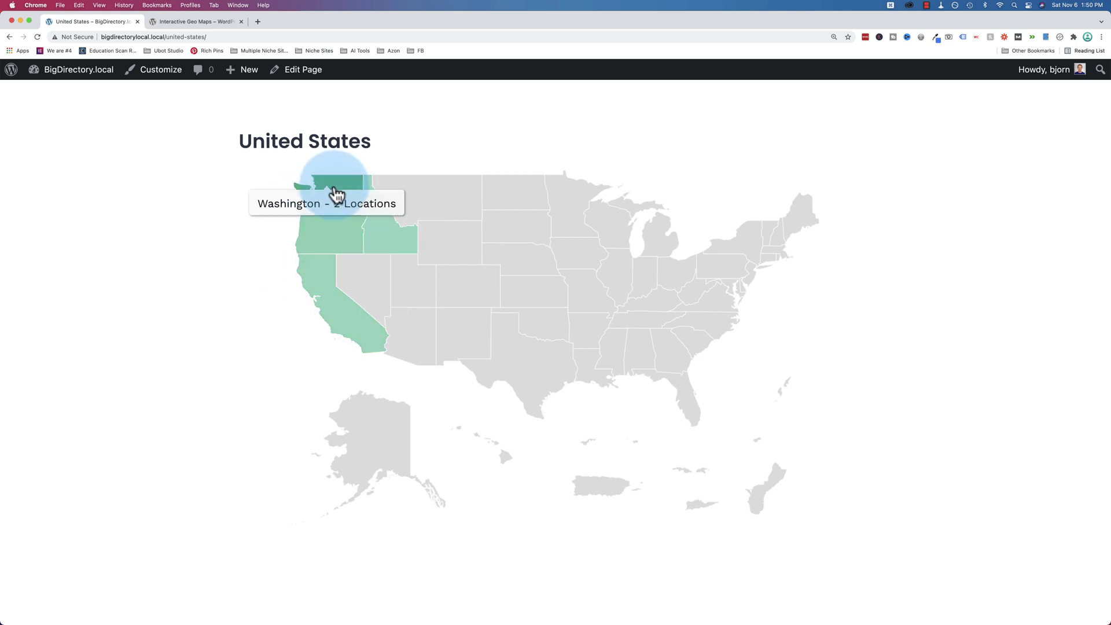
{"action": "mouse_move", "coordinate": [378, 255]}
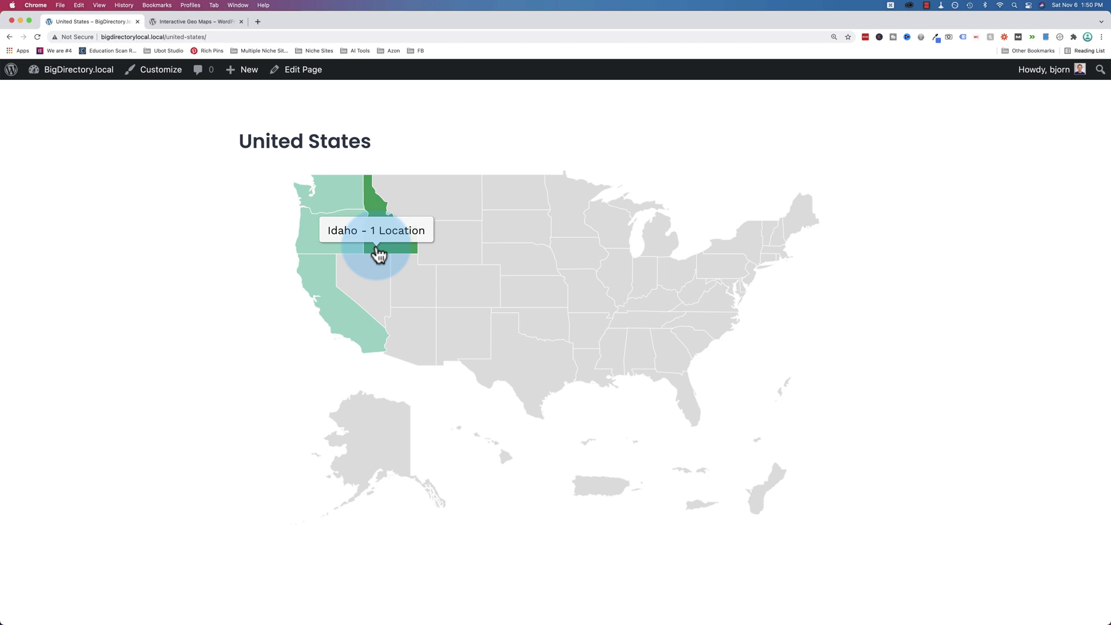
{"action": "left_click", "coordinate": [332, 245]}
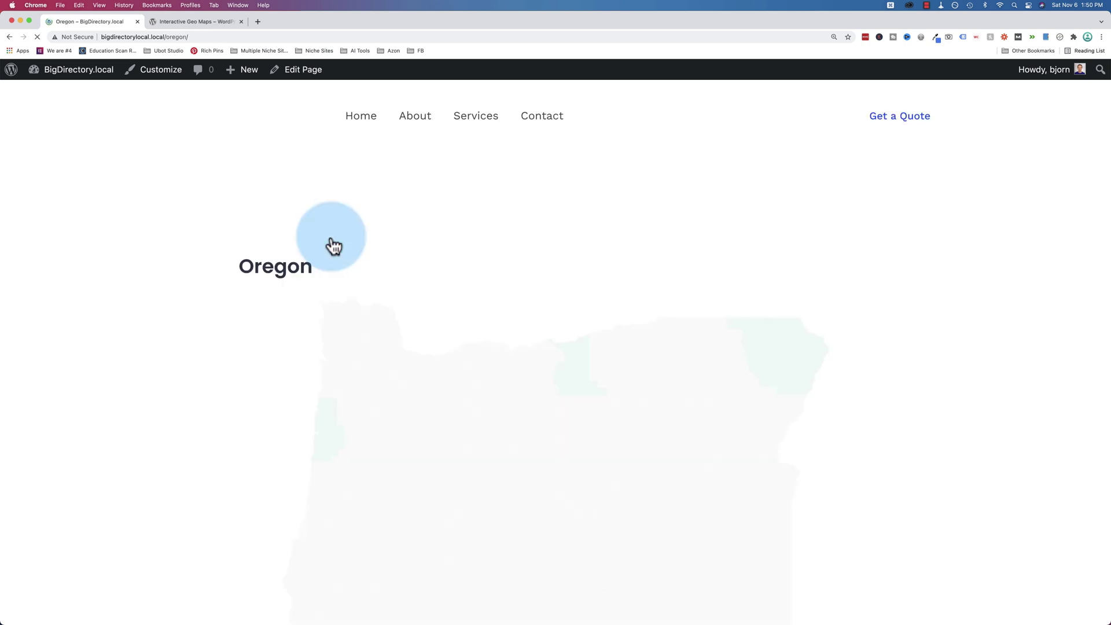
Step: Scroll down the Oregon page to view its state map
{"action": "scroll", "coordinate": [376, 254], "scroll_direction": "down", "scroll_amount": 4}
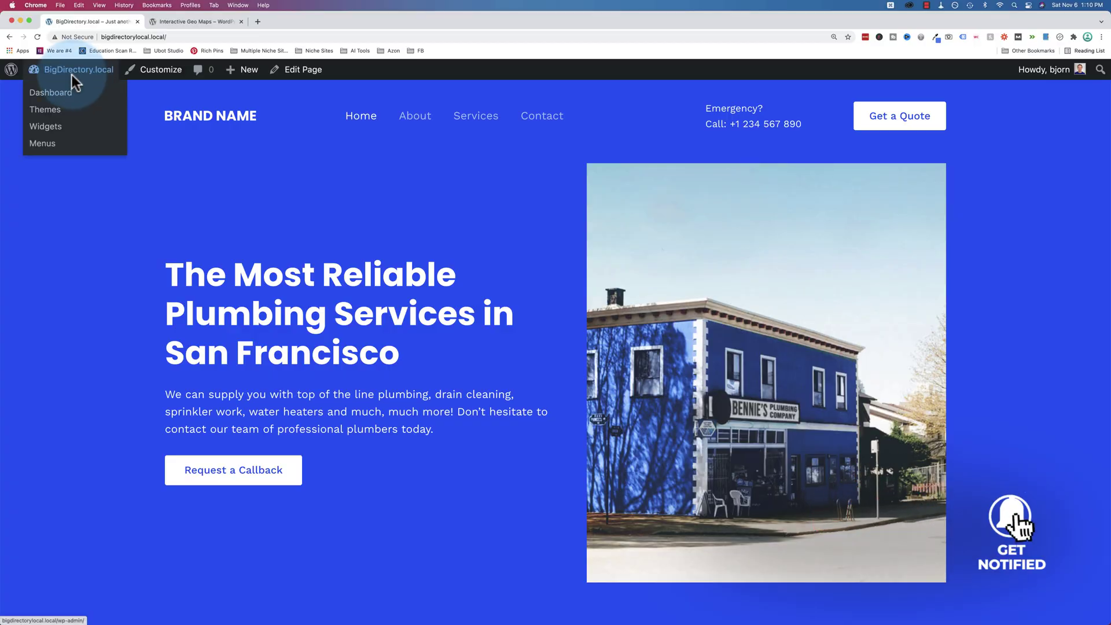
Step: Search the plugin directory for 'geo i' from Plugins > Add New in the dashboard
{"action": "left_click", "coordinate": [63, 91]}
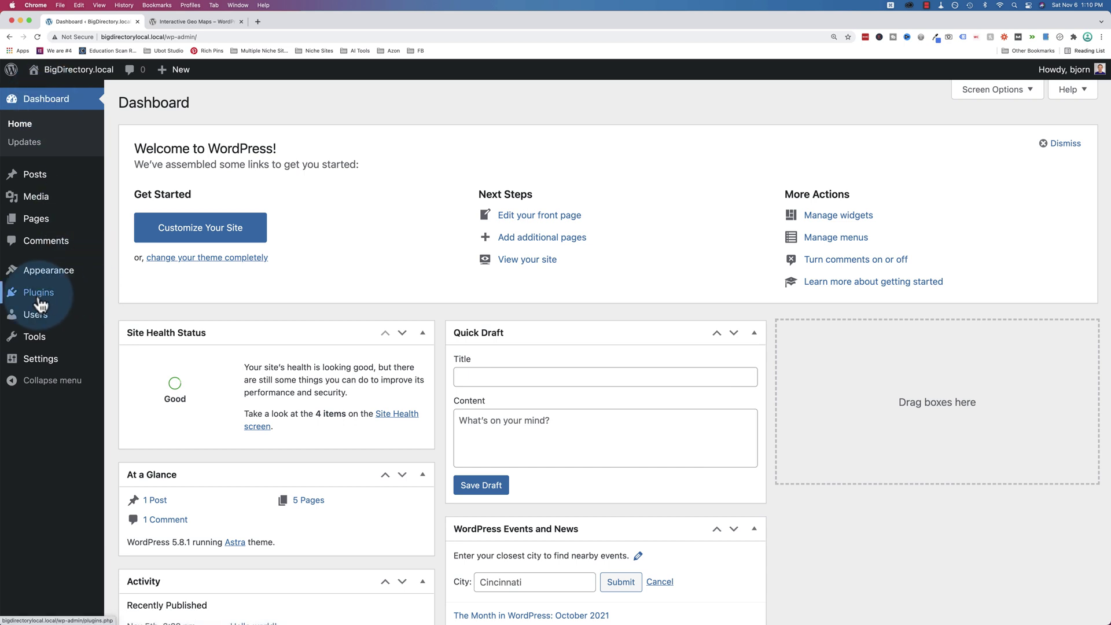
{"action": "mouse_move", "coordinate": [40, 292]}
{"action": "left_click", "coordinate": [139, 314]}
{"action": "left_click", "coordinate": [925, 139]}
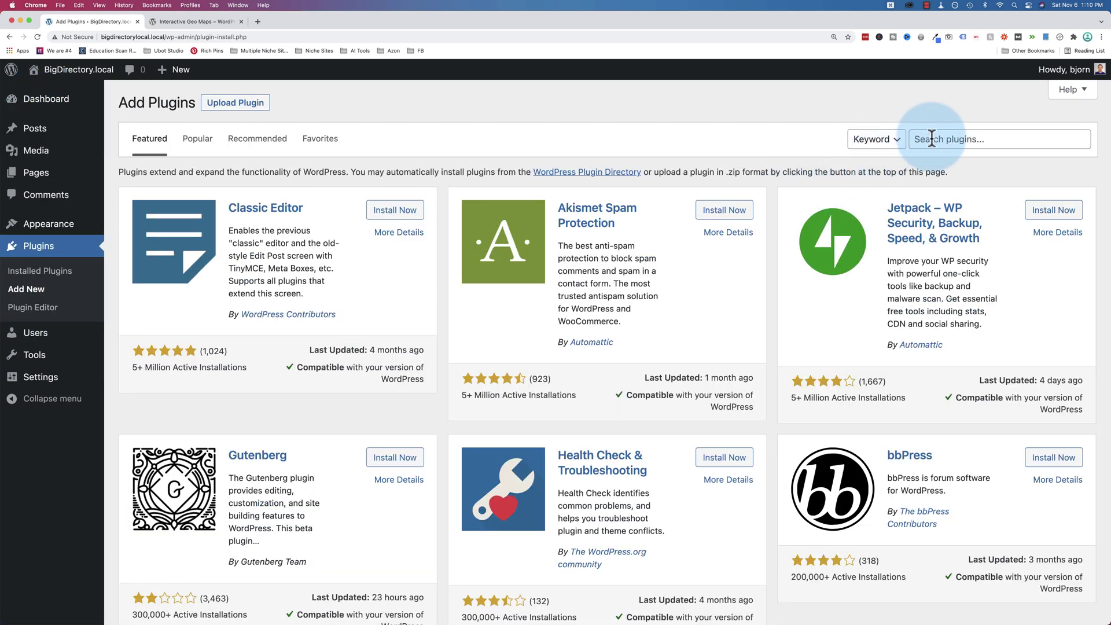
{"action": "type", "text": "geo interactive maps"}
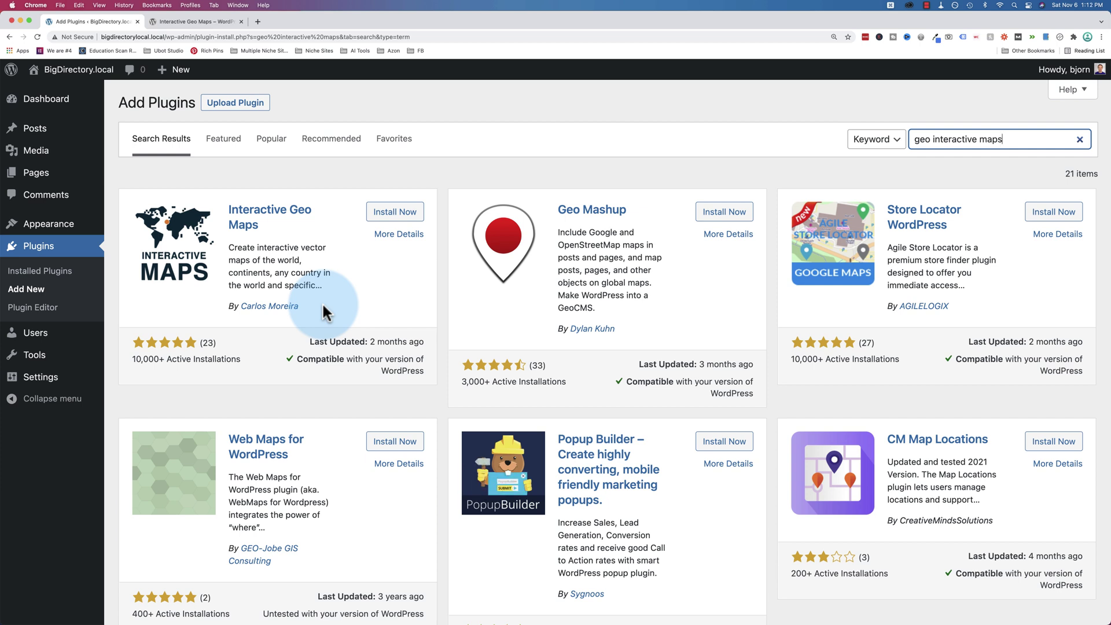
Step: Install and activate Interactive Geo Maps, skipping its opt-in prompt
{"action": "left_click", "coordinate": [395, 213]}
{"action": "left_click", "coordinate": [397, 216]}
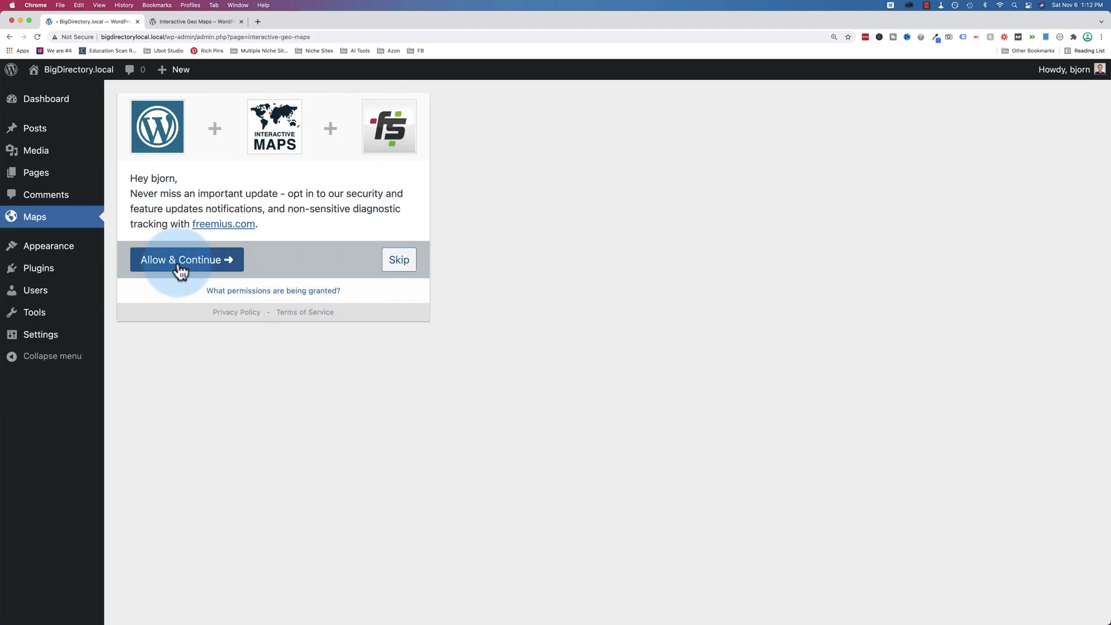
{"action": "left_click", "coordinate": [399, 261]}
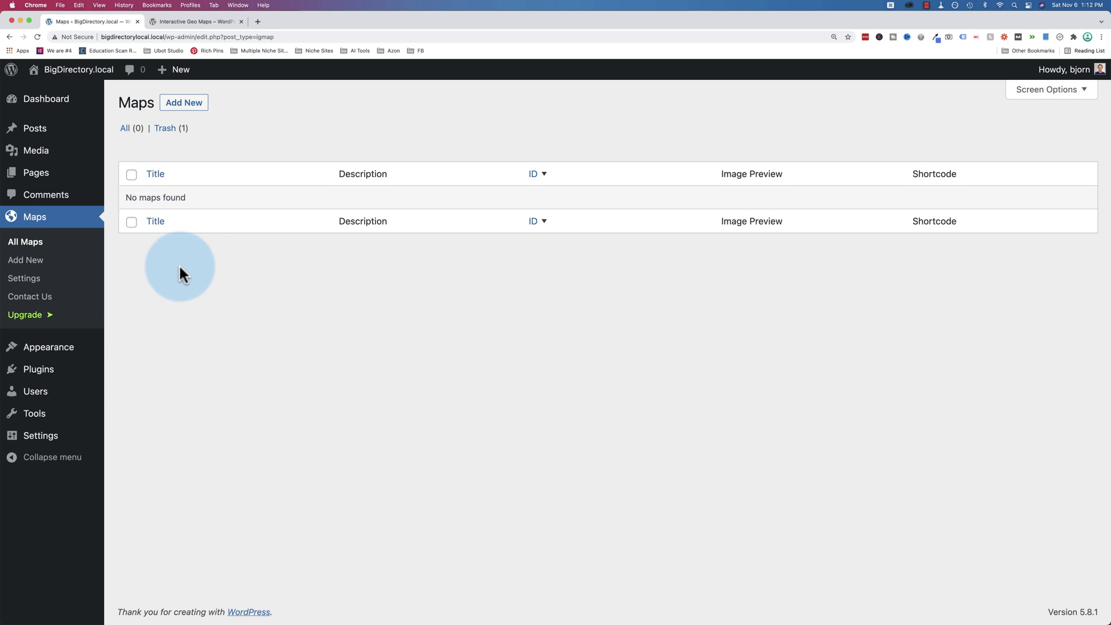
Step: Start a new map titled 'North America'
{"action": "left_click", "coordinate": [188, 106]}
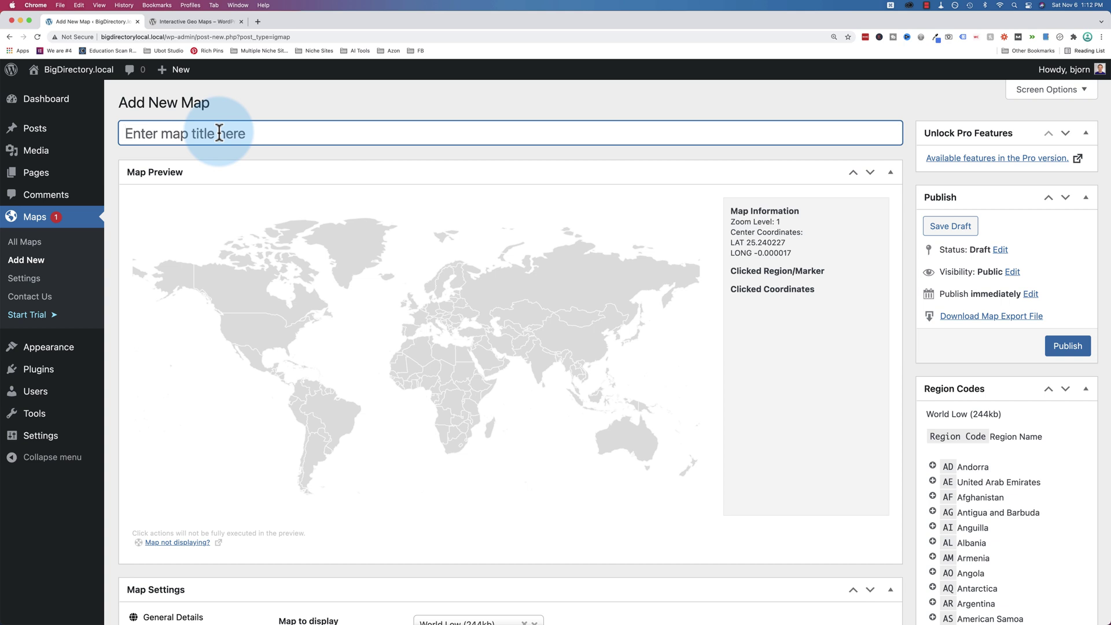
{"action": "type", "text": "Nor"}
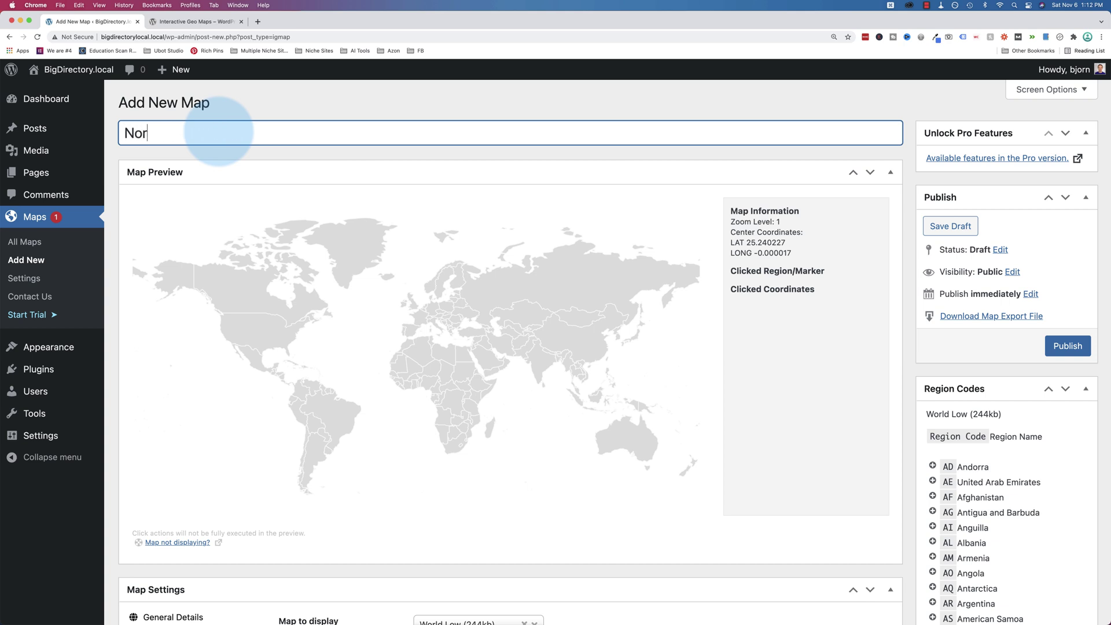
{"action": "type", "text": "th America"}
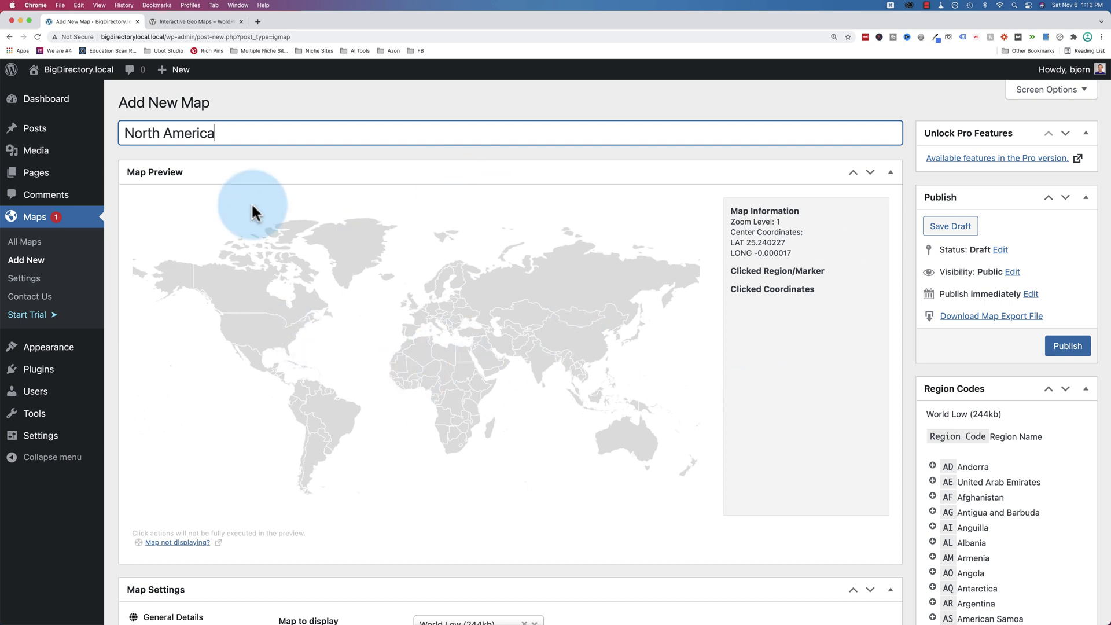
{"action": "scroll", "coordinate": [354, 322], "scroll_direction": "down", "scroll_amount": 5}
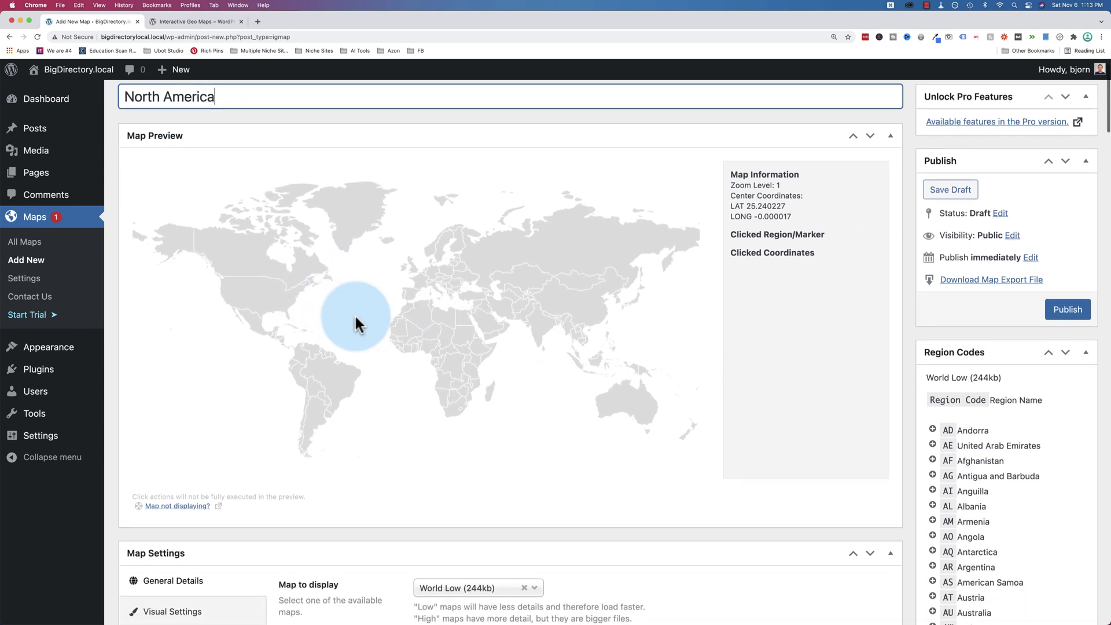
{"action": "scroll", "coordinate": [357, 324], "scroll_direction": "down", "scroll_amount": 3}
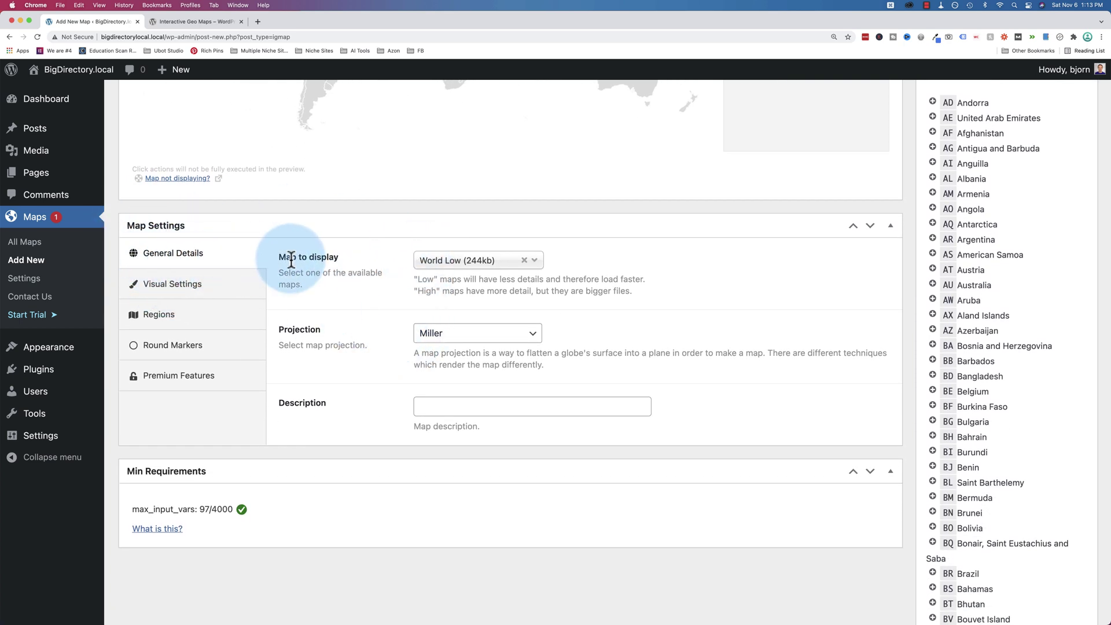
Step: Browse the Map to display list through its options down to the countries
{"action": "left_click", "coordinate": [471, 262]}
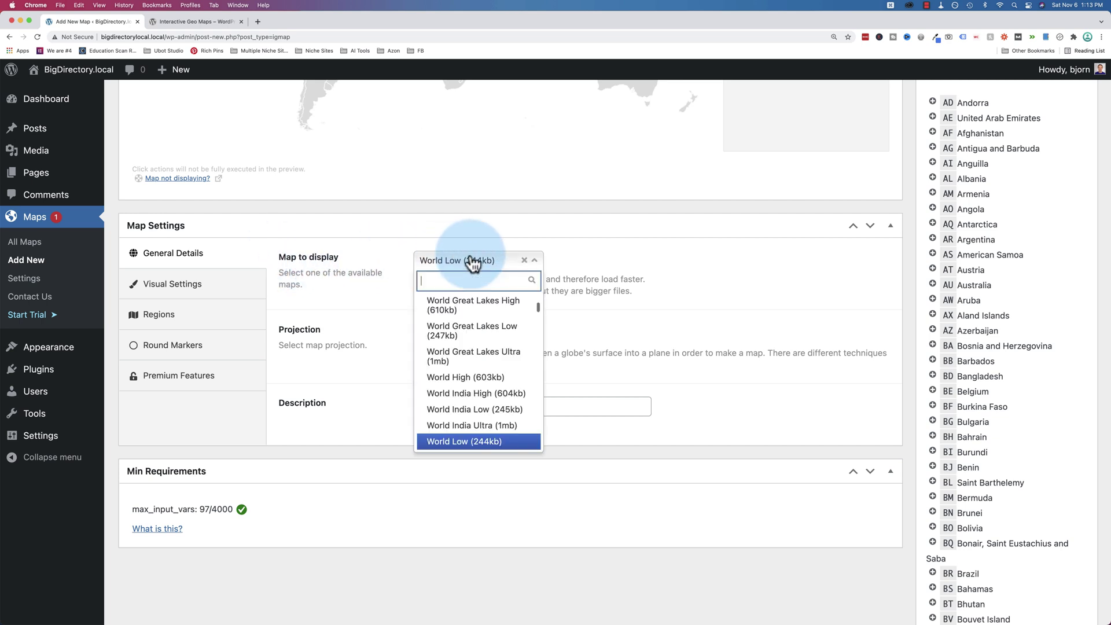
{"action": "scroll", "coordinate": [495, 343], "scroll_direction": "down", "scroll_amount": 10}
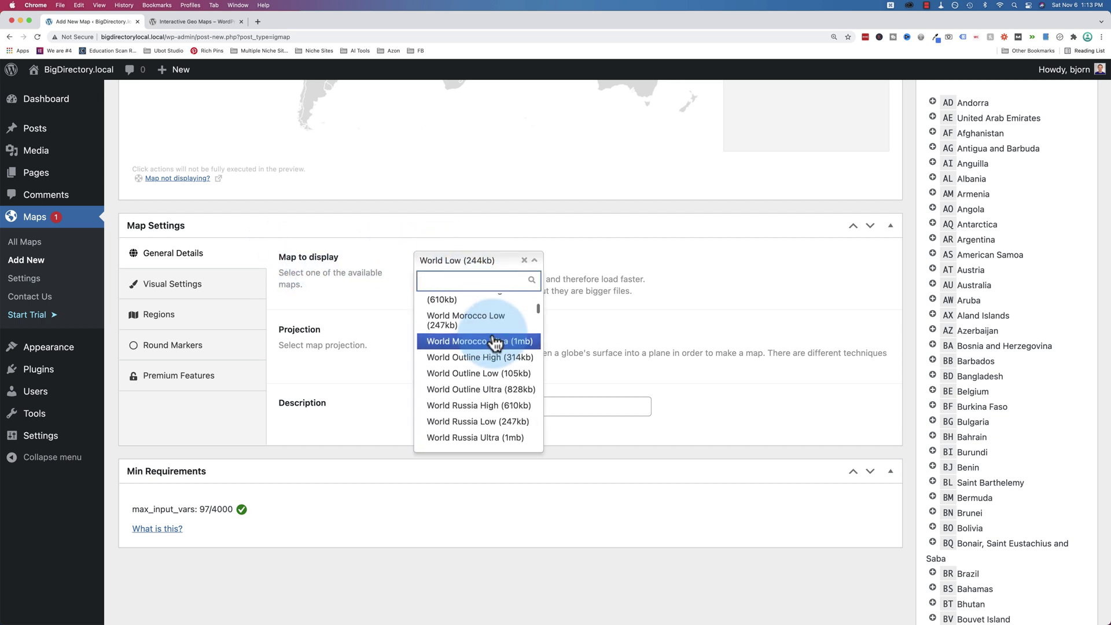
{"action": "scroll", "coordinate": [494, 344], "scroll_direction": "up", "scroll_amount": 1}
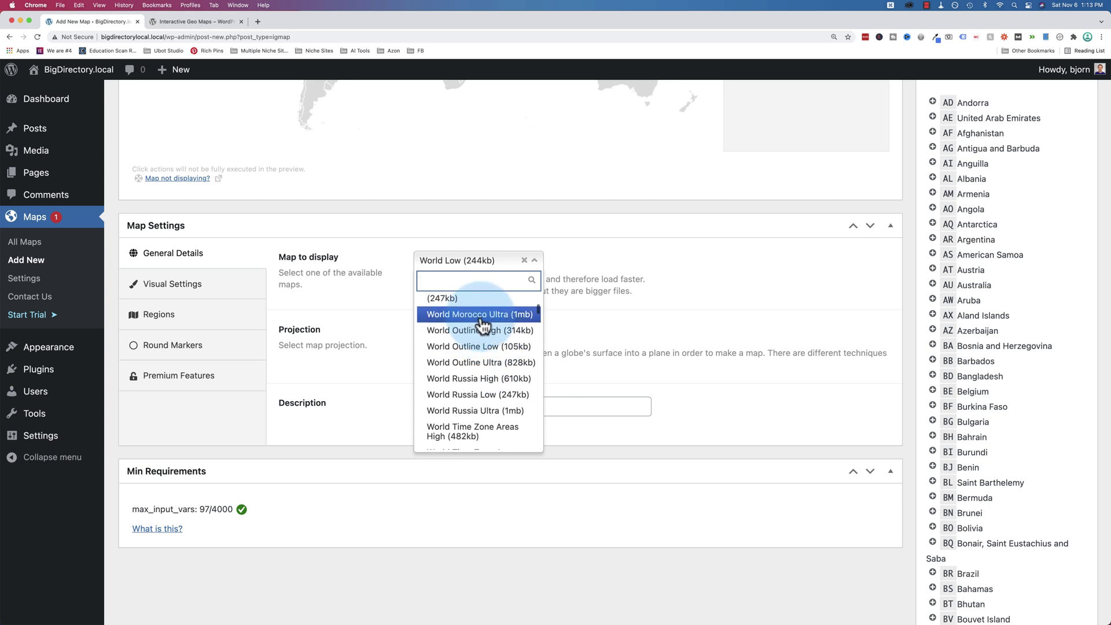
{"action": "scroll", "coordinate": [472, 350], "scroll_direction": "down", "scroll_amount": 3}
{"action": "scroll", "coordinate": [472, 356], "scroll_direction": "down", "scroll_amount": 3}
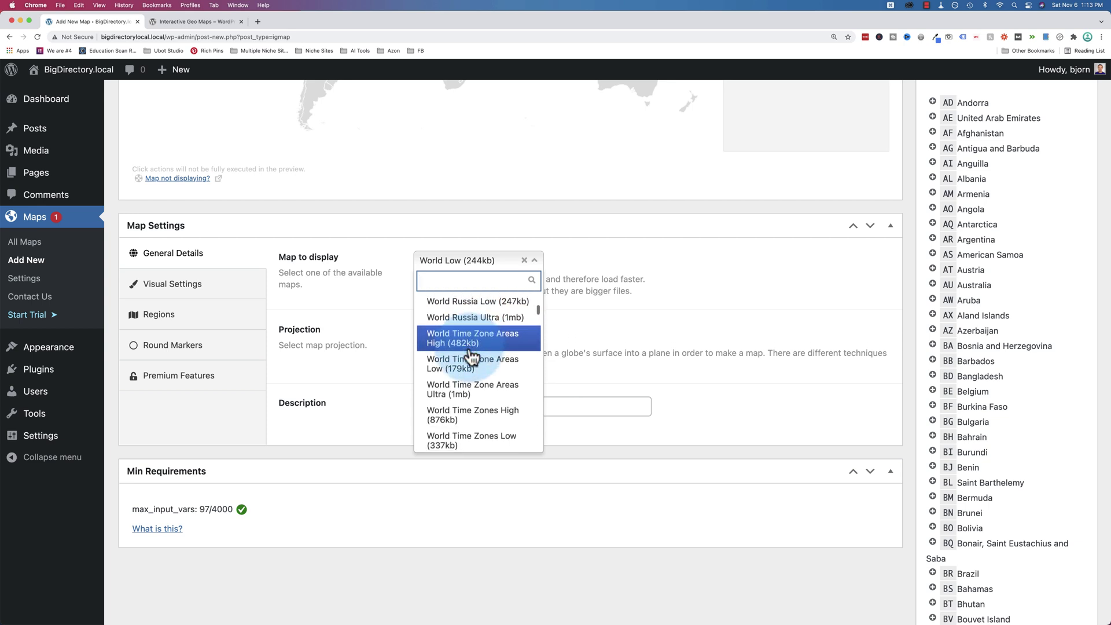
{"action": "scroll", "coordinate": [472, 354], "scroll_direction": "down", "scroll_amount": 3}
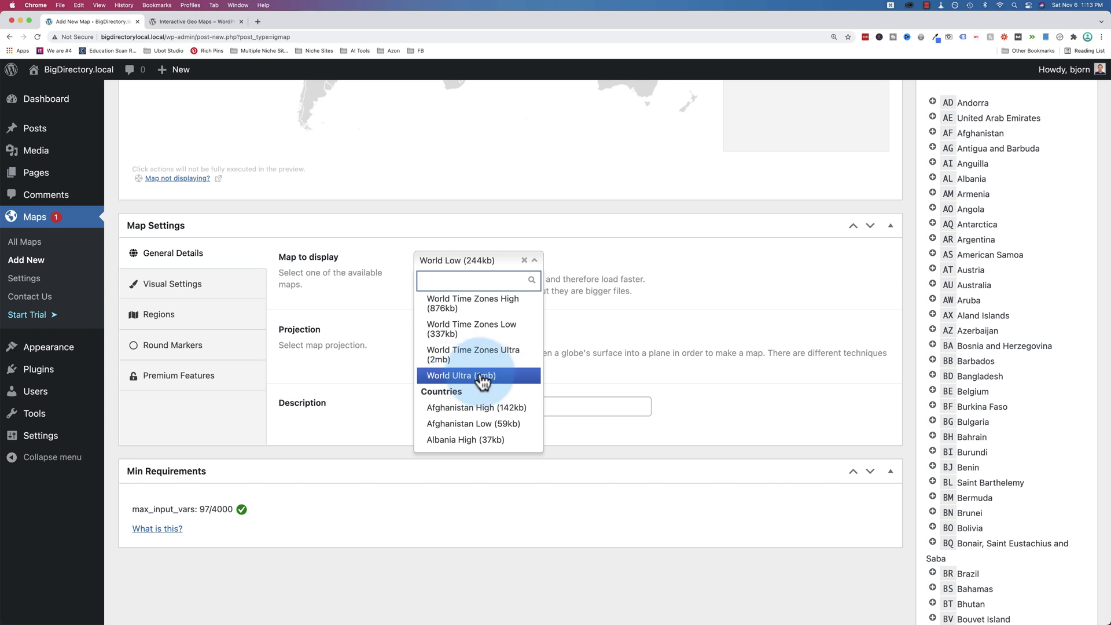
{"action": "scroll", "coordinate": [486, 353], "scroll_direction": "up", "scroll_amount": 1}
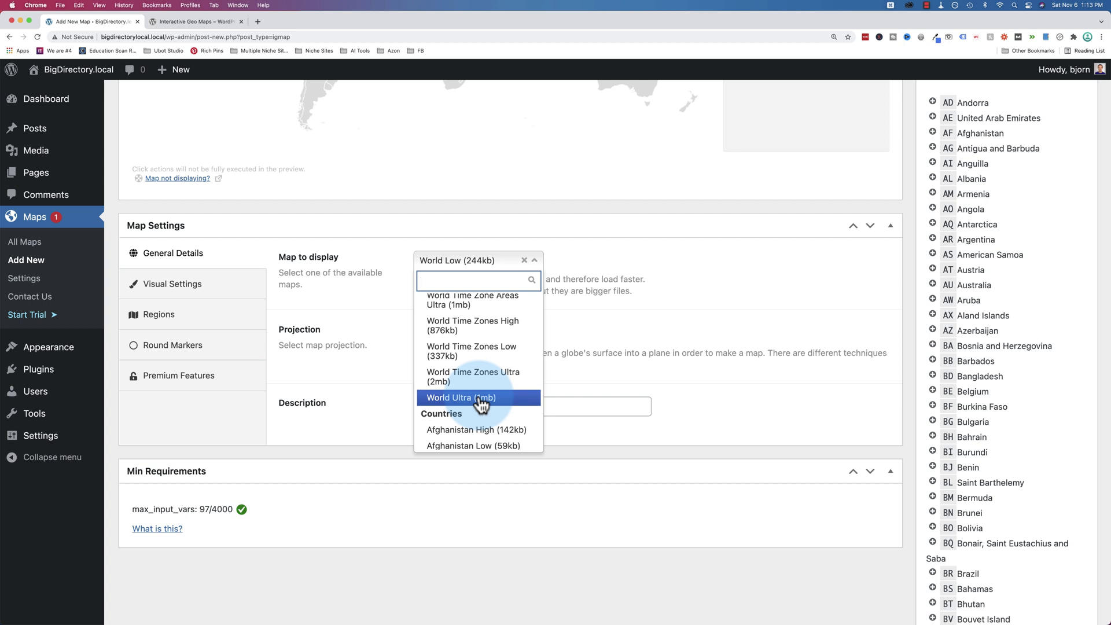
{"action": "scroll", "coordinate": [481, 405], "scroll_direction": "down", "scroll_amount": 2}
{"action": "scroll", "coordinate": [588, 356], "scroll_direction": "up", "scroll_amount": 5}
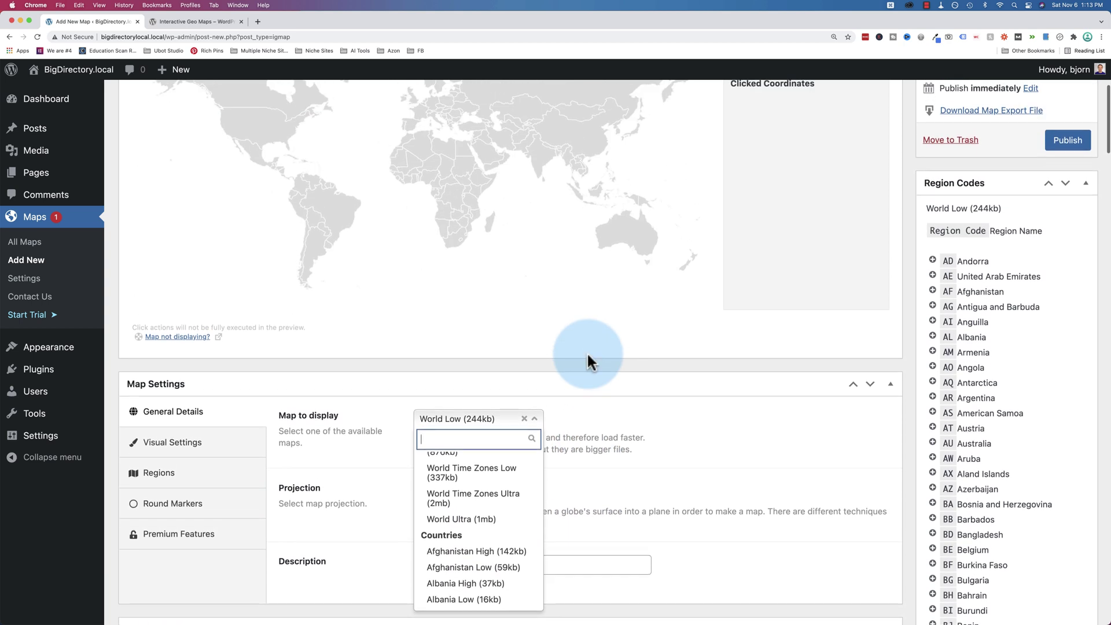
{"action": "scroll", "coordinate": [483, 513], "scroll_direction": "down", "scroll_amount": 3}
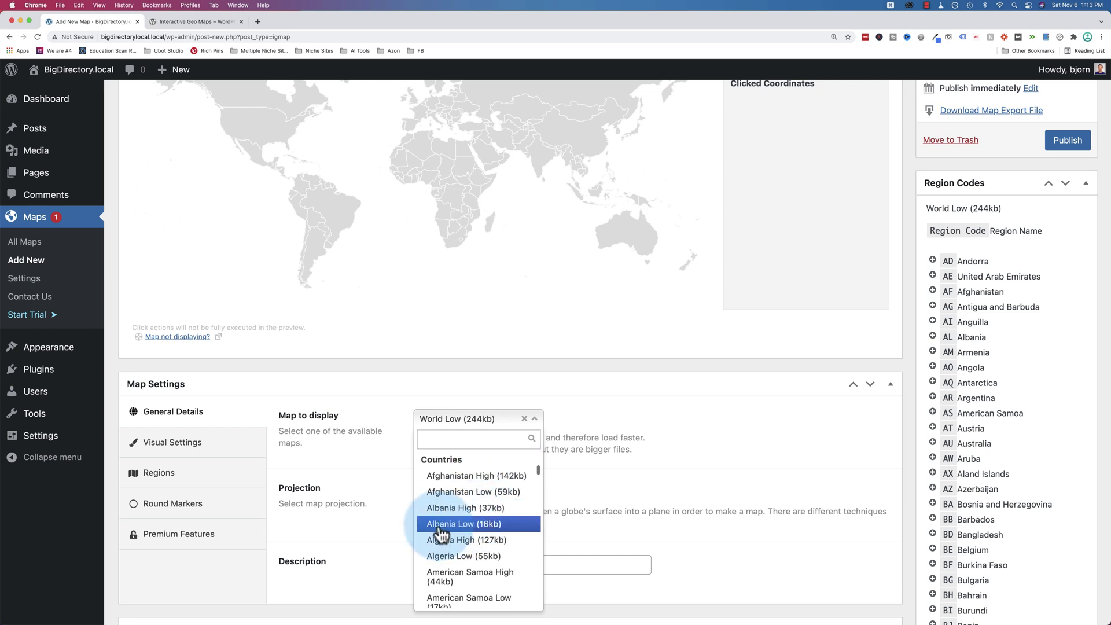
Step: Set the map to display to Albania Low (16kb)
{"action": "left_click", "coordinate": [440, 525]}
{"action": "scroll", "coordinate": [405, 481], "scroll_direction": "up", "scroll_amount": 2}
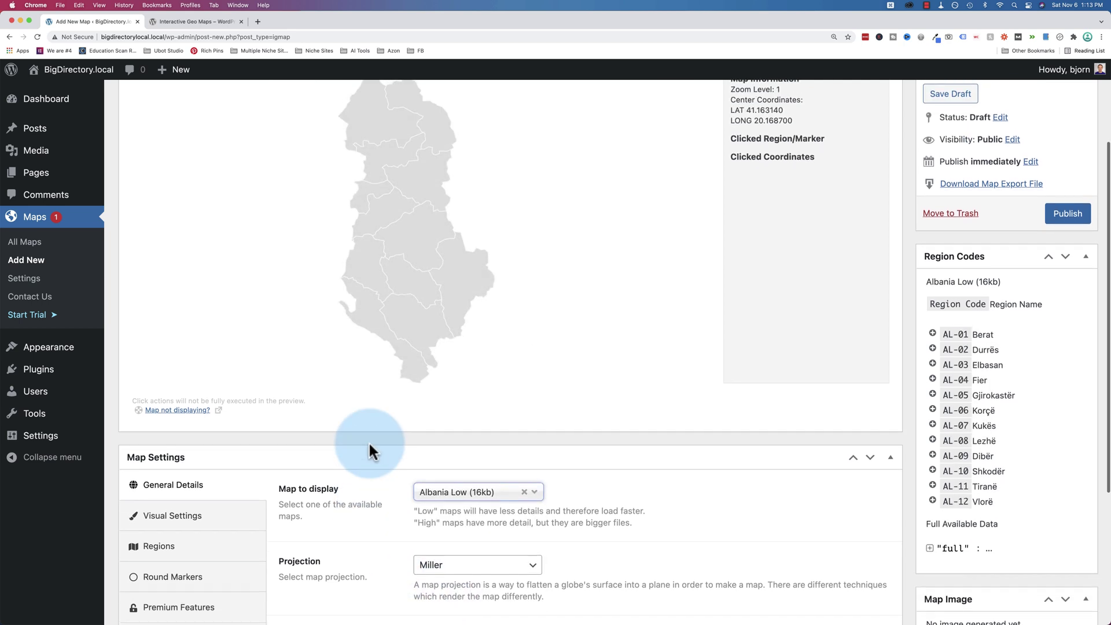
{"action": "scroll", "coordinate": [369, 441], "scroll_direction": "up", "scroll_amount": 1}
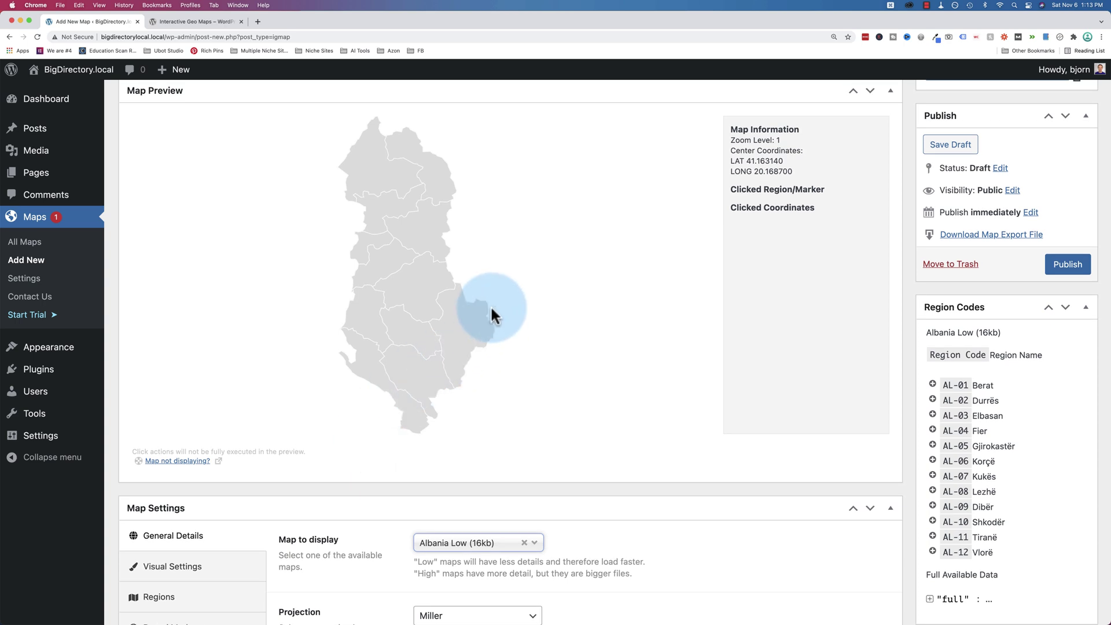
{"action": "scroll", "coordinate": [486, 313], "scroll_direction": "down", "scroll_amount": 1}
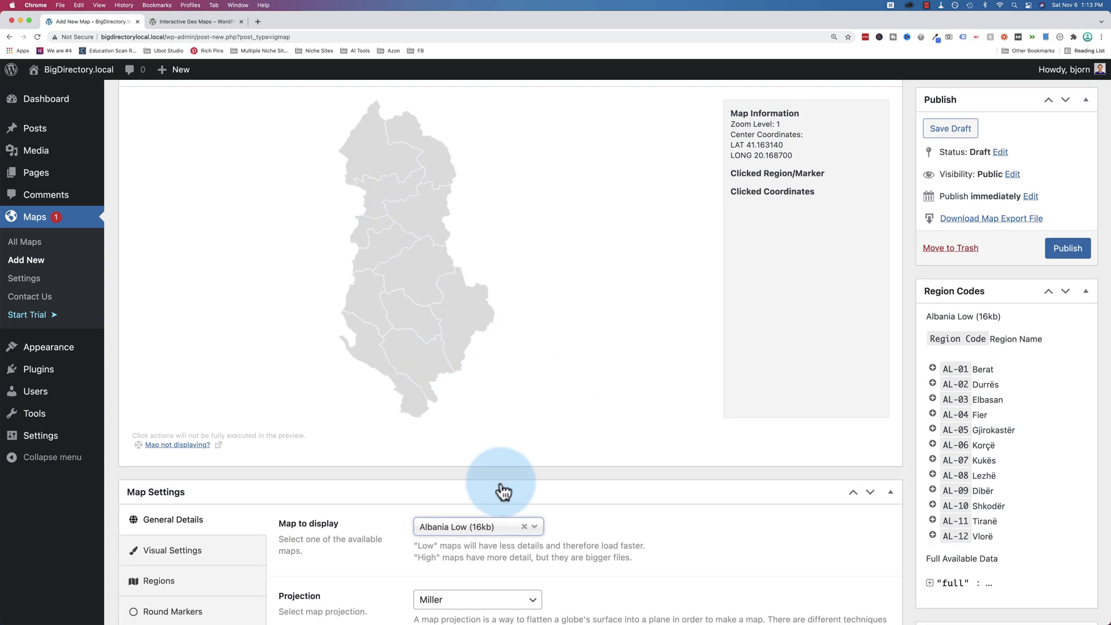
Step: Switch to Albania High (37kb) and zoom the page in and out to compare detail
{"action": "left_click", "coordinate": [496, 537]}
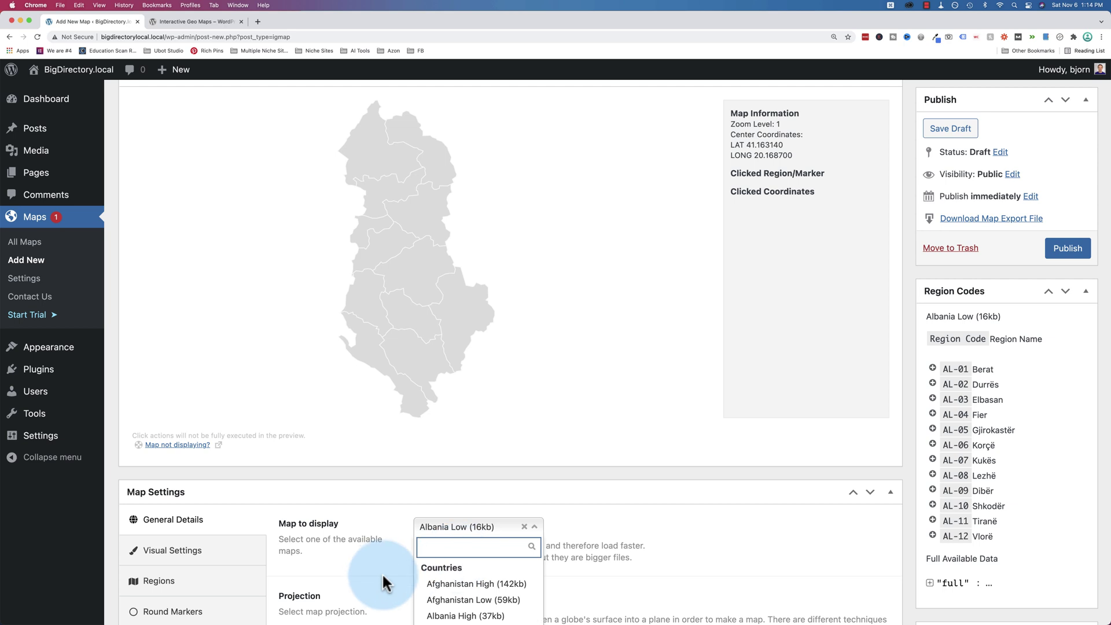
{"action": "left_click", "coordinate": [457, 616]}
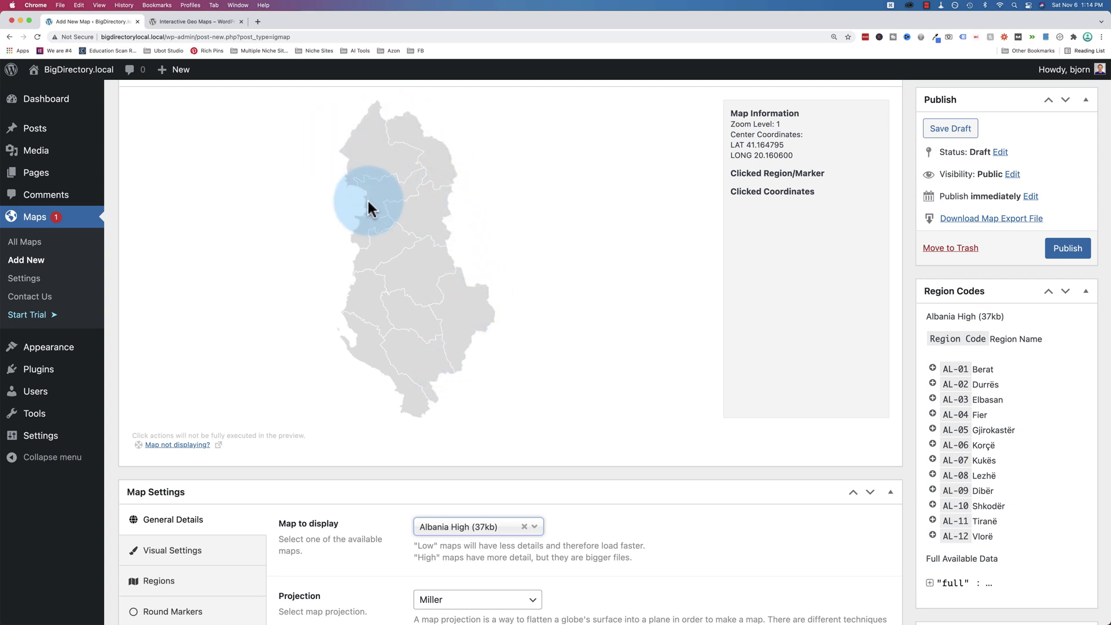
{"action": "key", "text": "super+plus"}
{"action": "key", "text": "super+plus"}
{"action": "key", "text": "super+plus"}
{"action": "key", "text": "super+plus"}
{"action": "key", "text": "super+plus"}
{"action": "key", "text": "super+plus"}
{"action": "key", "text": "super+plus"}
{"action": "key", "text": "super+plus"}
{"action": "key", "text": "super+plus"}
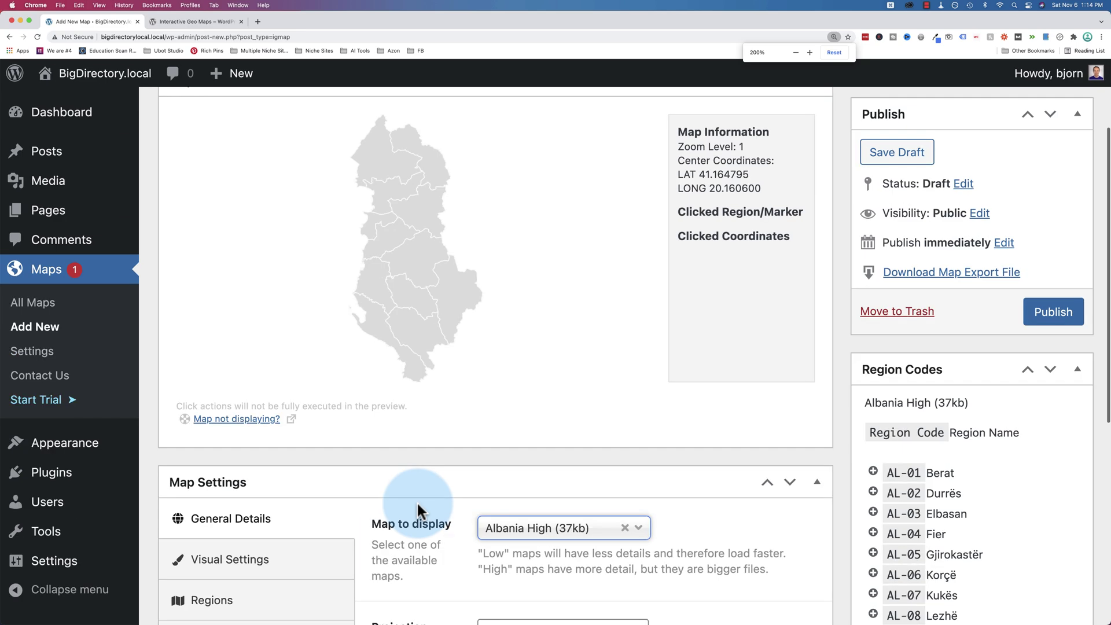
{"action": "key", "text": "super+minus"}
{"action": "key", "text": "super+minus"}
{"action": "key", "text": "super+minus"}
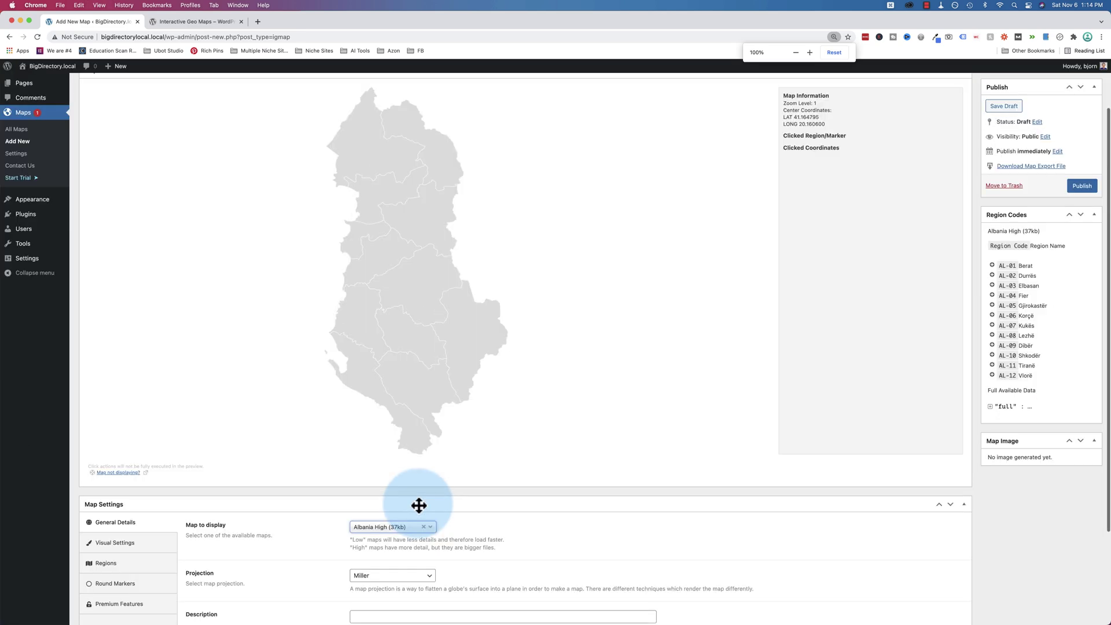
{"action": "key", "text": "super+0"}
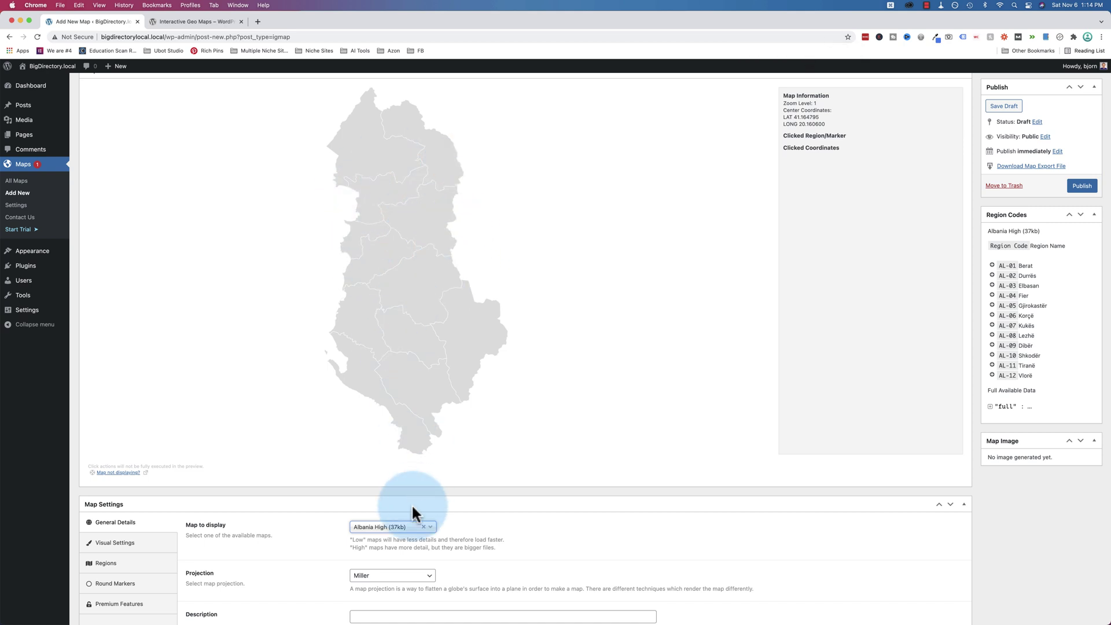
Step: Switch back to Albania Low (16kb), enlarge the page, and reopen the map list
{"action": "left_click", "coordinate": [391, 528]}
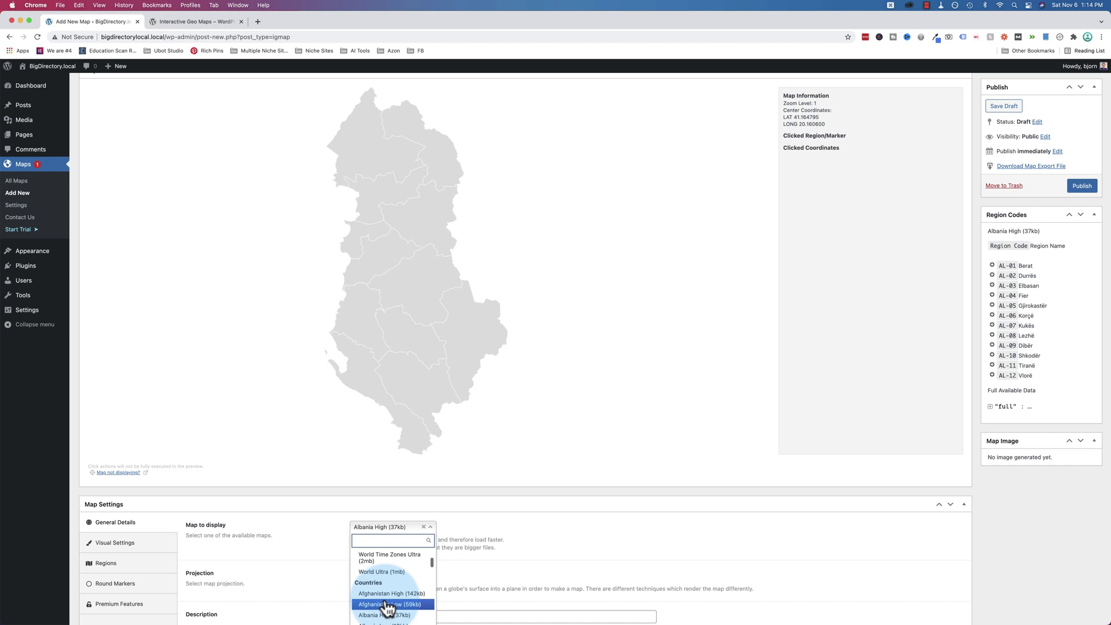
{"action": "scroll", "coordinate": [387, 599], "scroll_direction": "down", "scroll_amount": 2}
{"action": "left_click", "coordinate": [382, 604]}
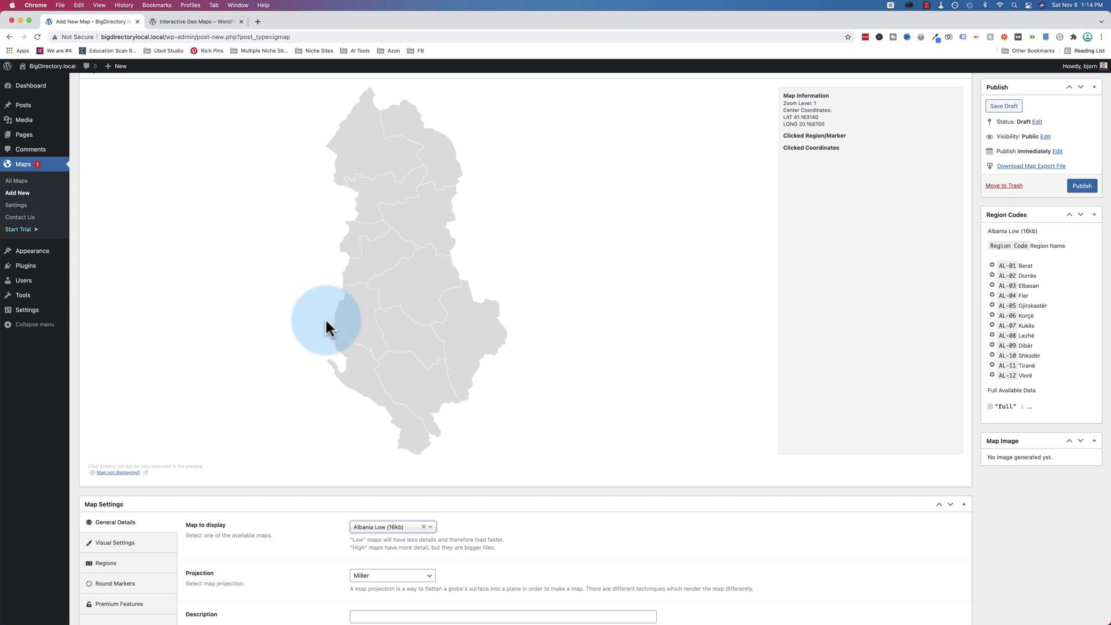
{"action": "key", "text": "super+equal"}
{"action": "key", "text": "super+equal"}
{"action": "key", "text": "super+equal"}
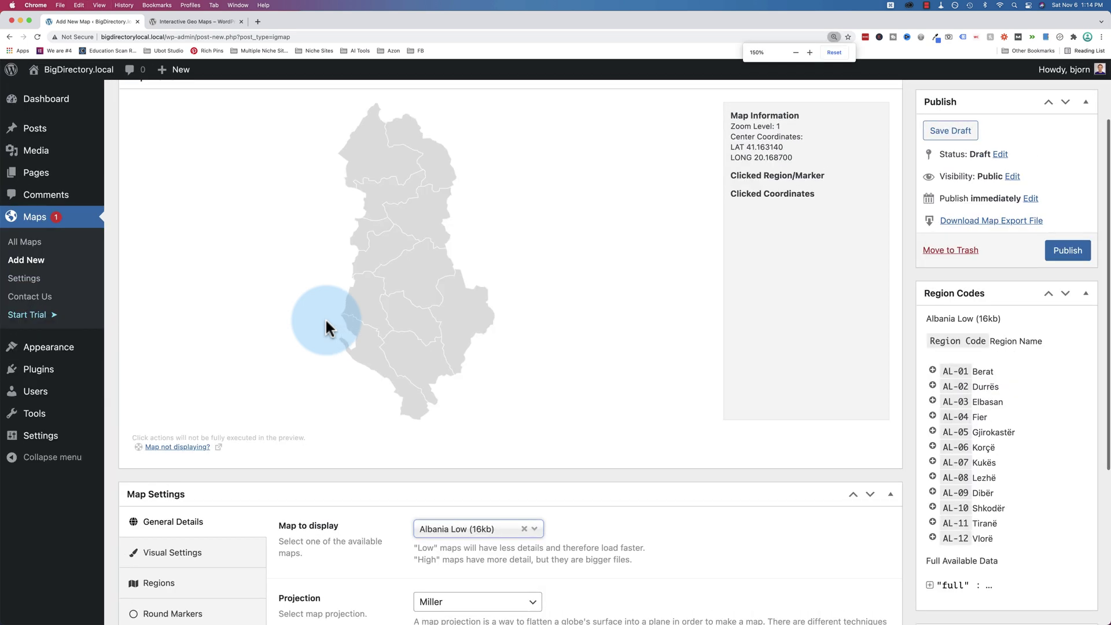
{"action": "left_click", "coordinate": [454, 536]}
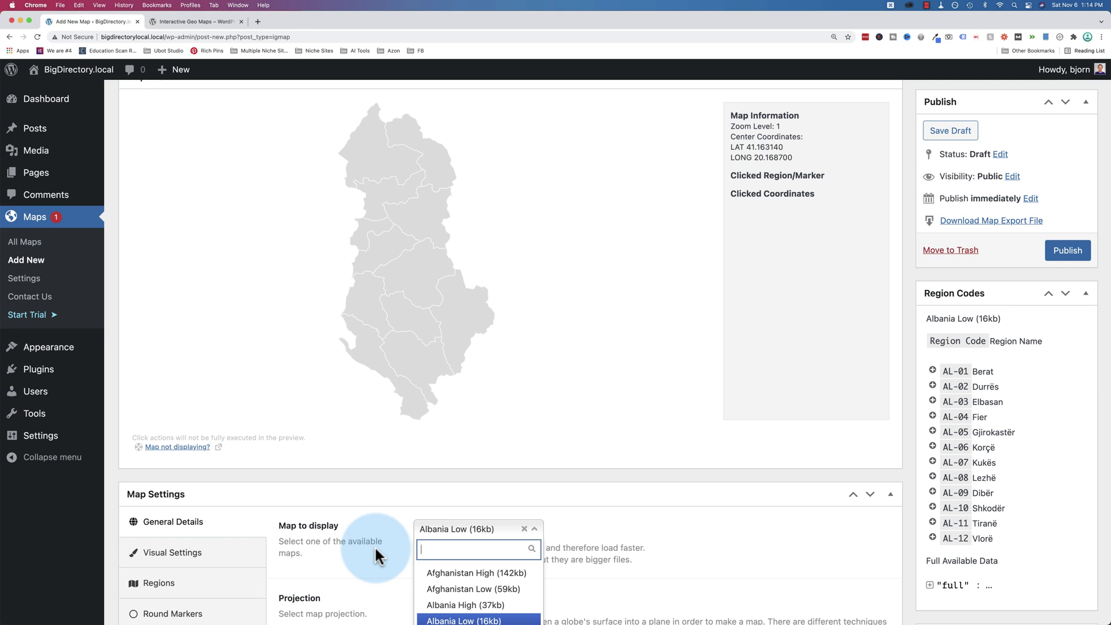
{"action": "scroll", "coordinate": [380, 564], "scroll_direction": "down", "scroll_amount": 3}
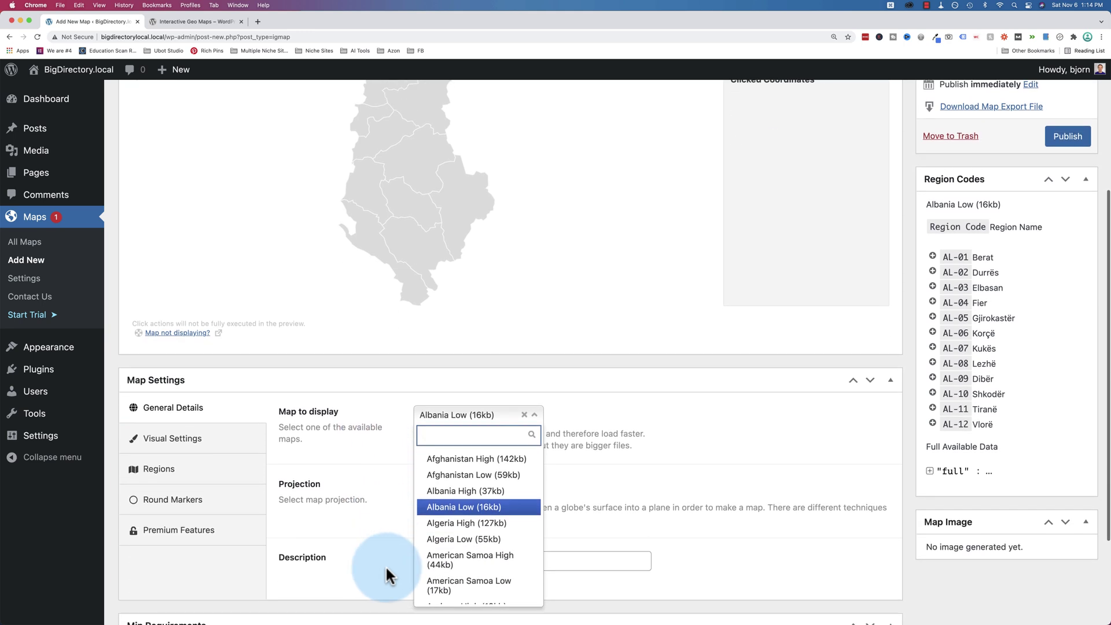
Step: Search the map list for 'north' and choose North America Low (55kb)
{"action": "left_click", "coordinate": [447, 438]}
{"action": "type", "text": "nor"}
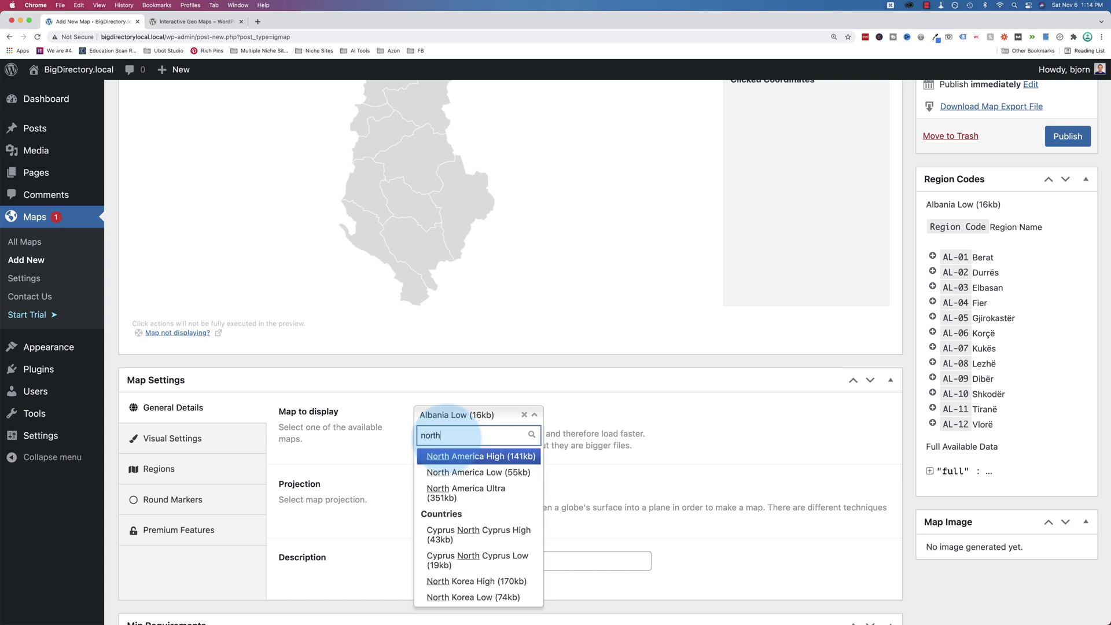
{"action": "type", "text": "th"}
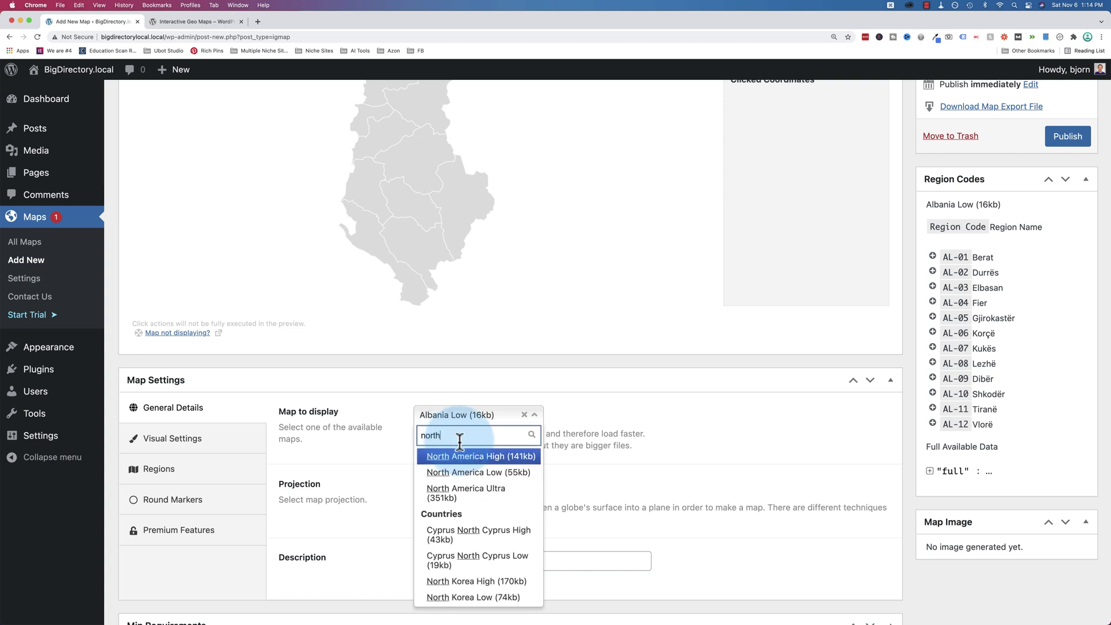
{"action": "left_click", "coordinate": [463, 472]}
{"action": "scroll", "coordinate": [355, 513], "scroll_direction": "up", "scroll_amount": 4}
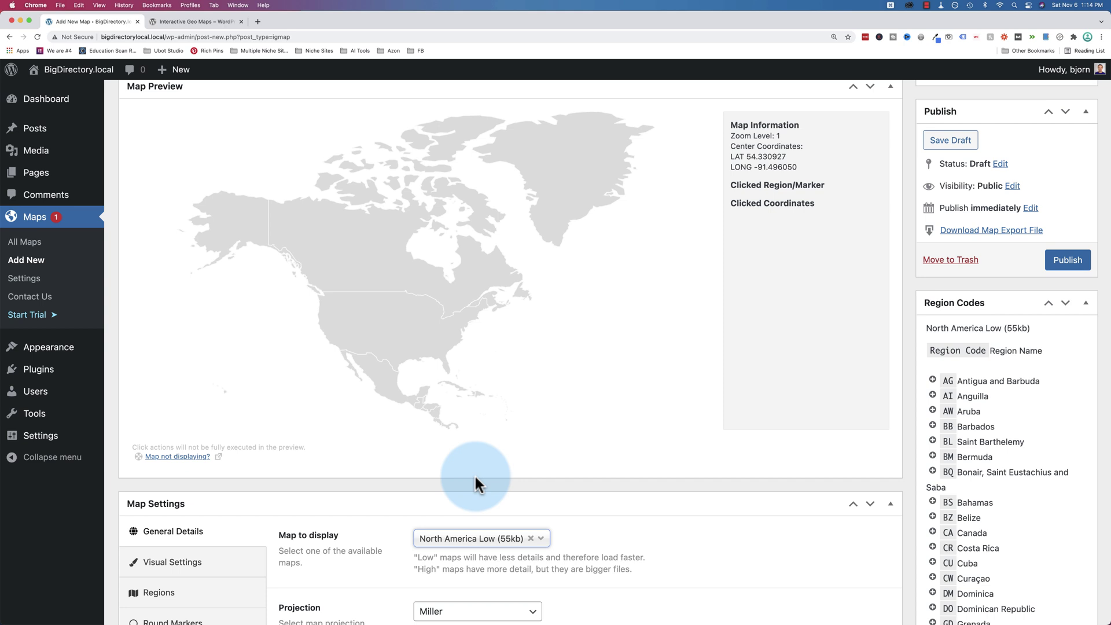
{"action": "scroll", "coordinate": [389, 498], "scroll_direction": "down", "scroll_amount": 4}
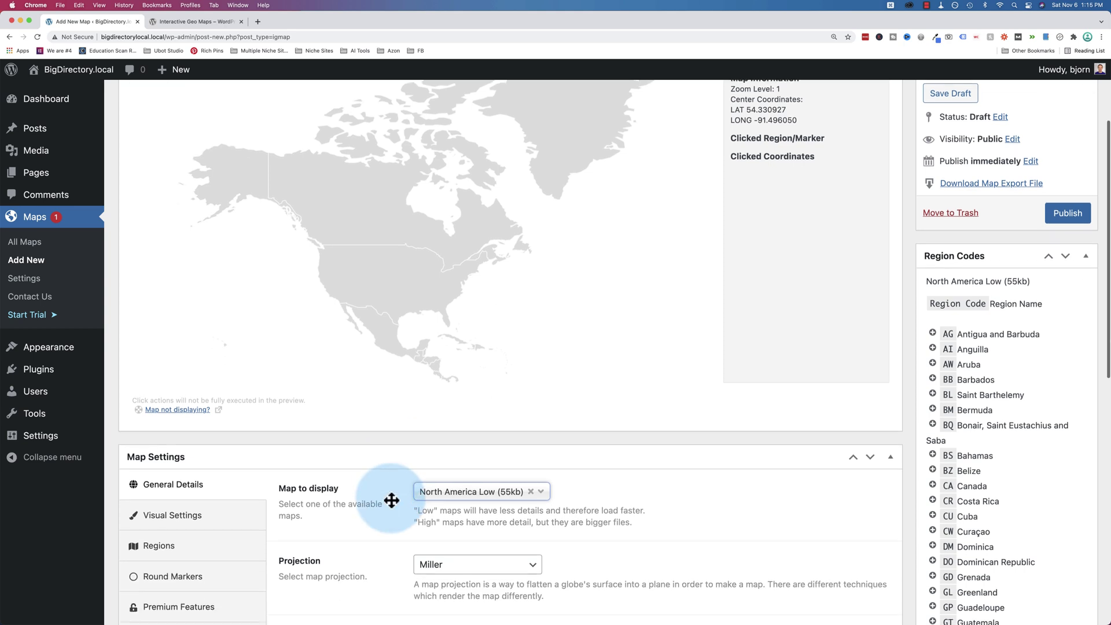
{"action": "left_click", "coordinate": [463, 498]}
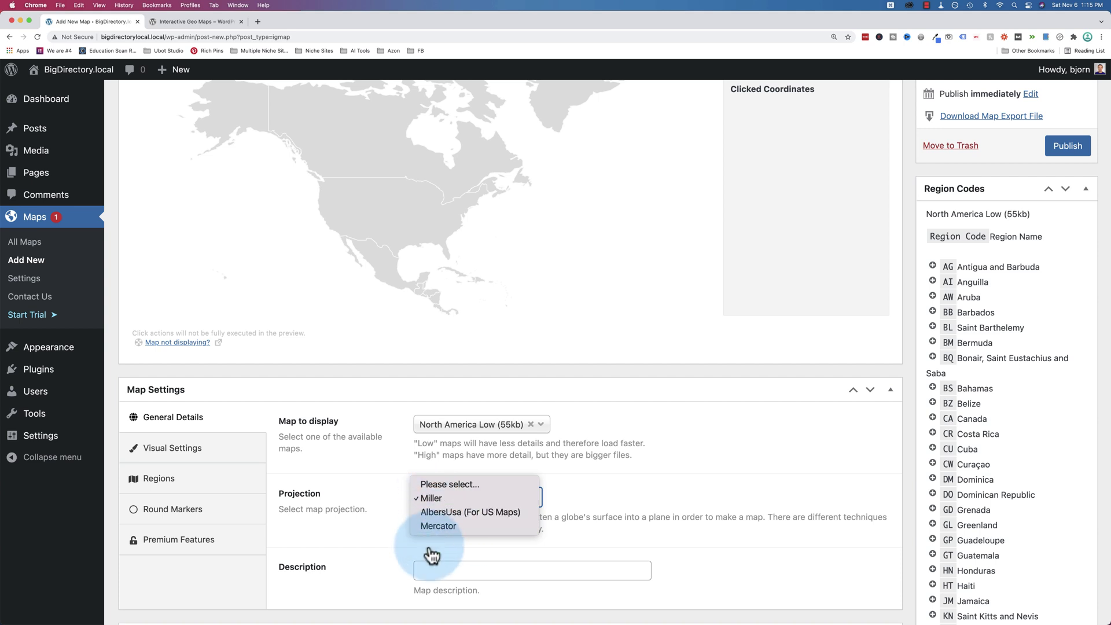
Step: Try the AlbersUsa and Mercator projections, then return to Miller
{"action": "left_click", "coordinate": [441, 512]}
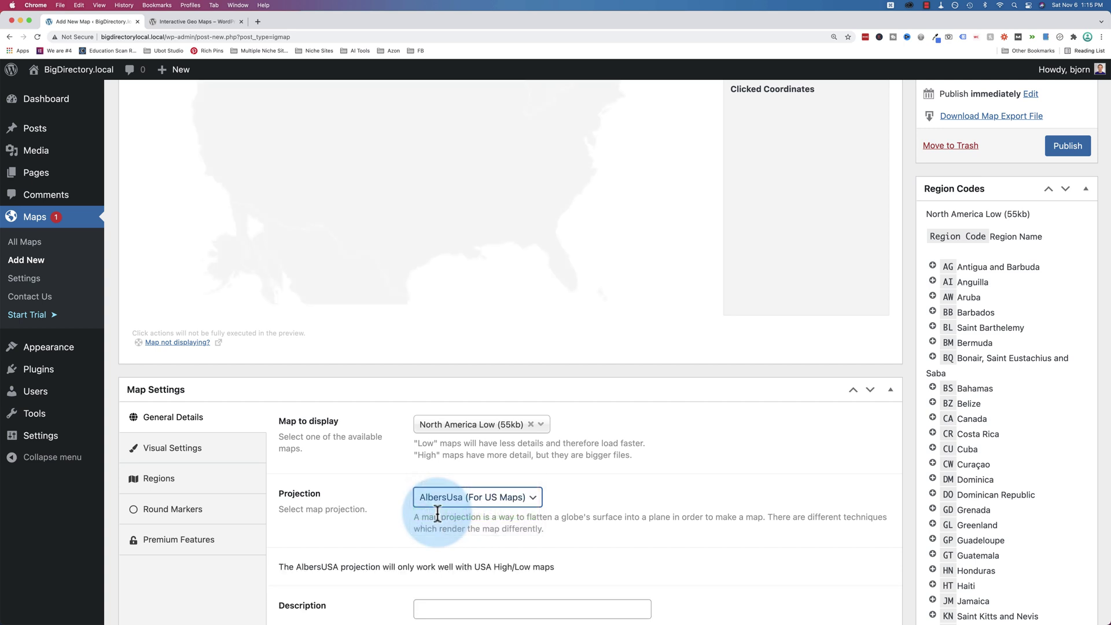
{"action": "scroll", "coordinate": [308, 382], "scroll_direction": "up", "scroll_amount": 5}
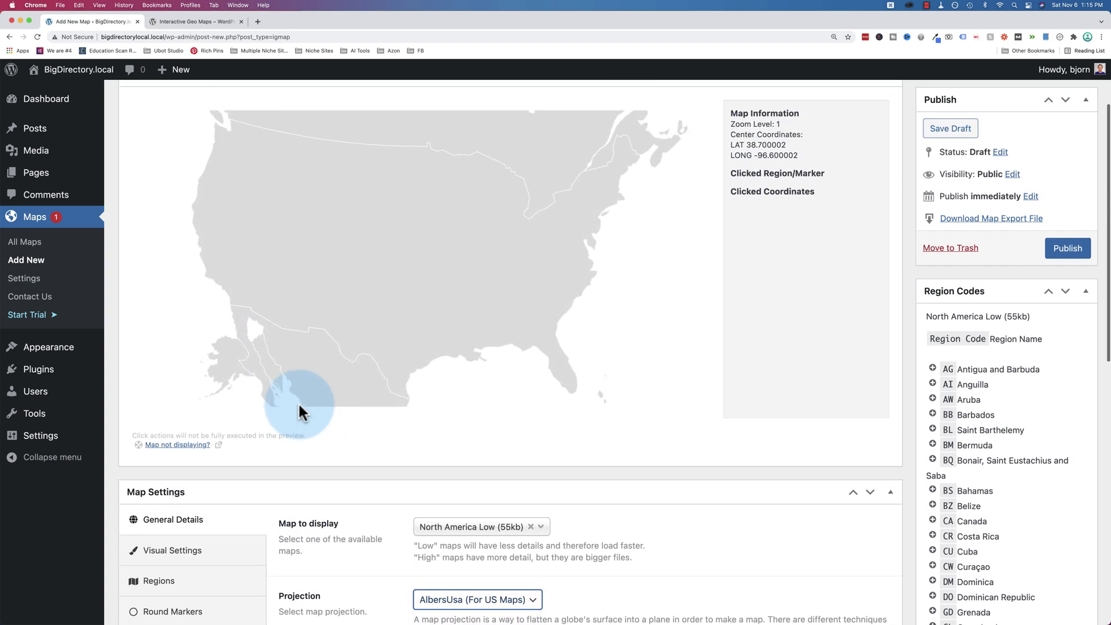
{"action": "scroll", "coordinate": [300, 404], "scroll_direction": "down", "scroll_amount": 6}
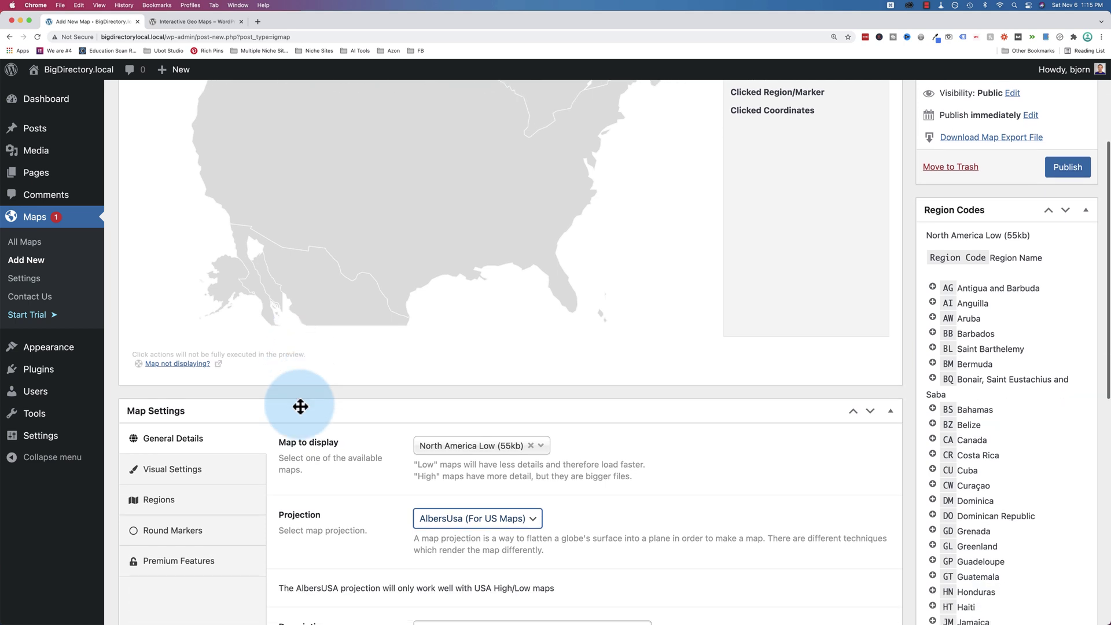
{"action": "left_click", "coordinate": [429, 478]}
{"action": "left_click", "coordinate": [435, 491]}
{"action": "scroll", "coordinate": [359, 501], "scroll_direction": "up", "scroll_amount": 3}
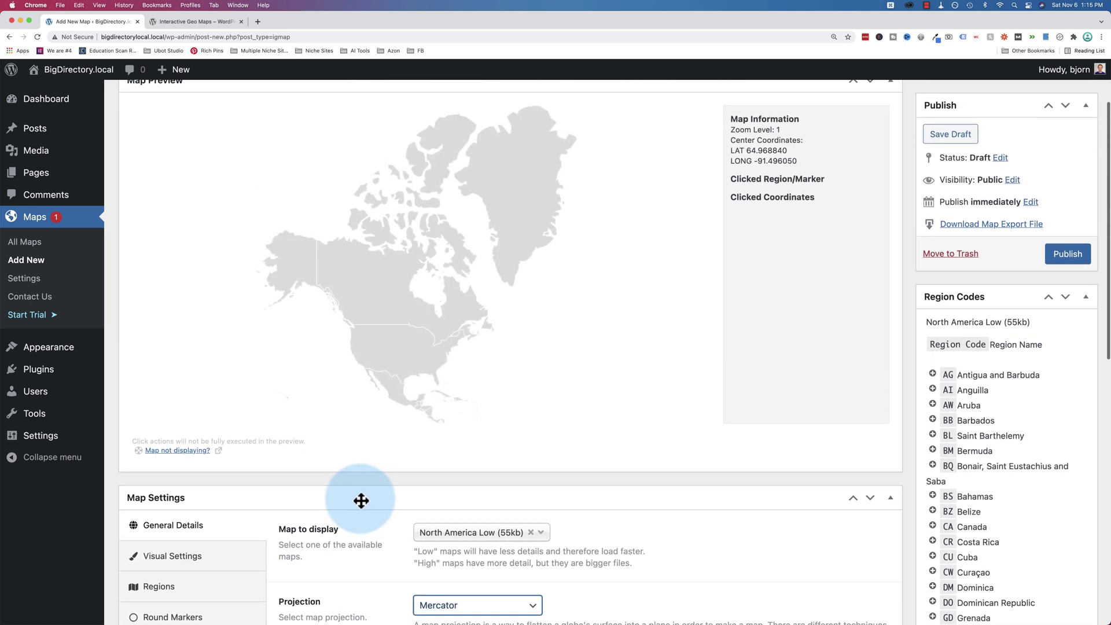
{"action": "scroll", "coordinate": [358, 497], "scroll_direction": "down", "scroll_amount": 2}
{"action": "left_click", "coordinate": [449, 510]}
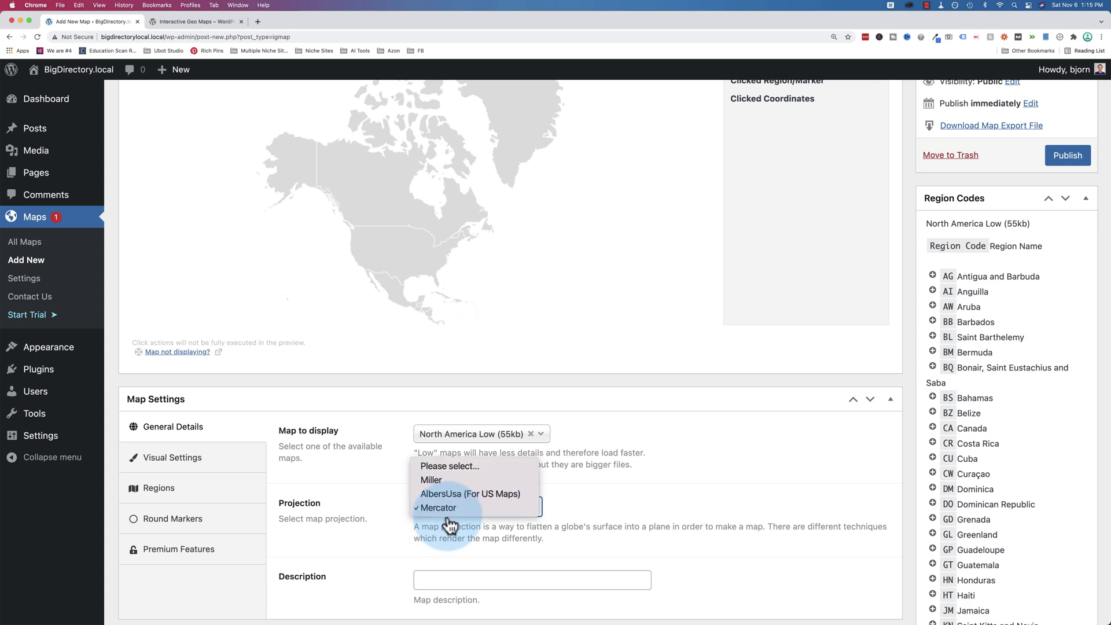
{"action": "left_click", "coordinate": [438, 480]}
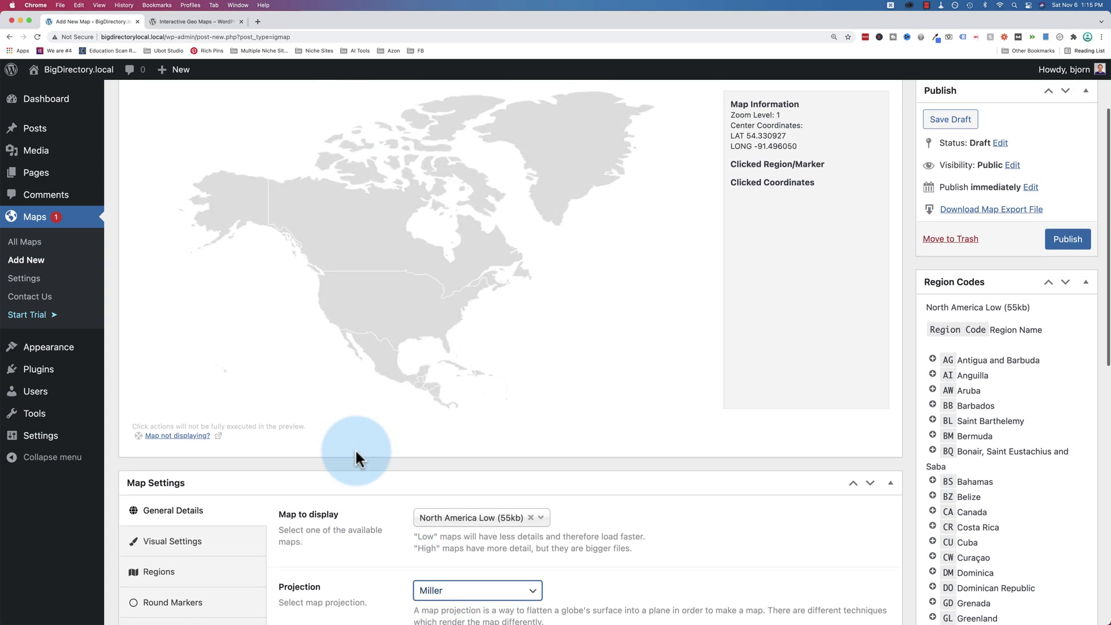
{"action": "scroll", "coordinate": [355, 454], "scroll_direction": "down", "scroll_amount": 5}
{"action": "left_click", "coordinate": [427, 538]}
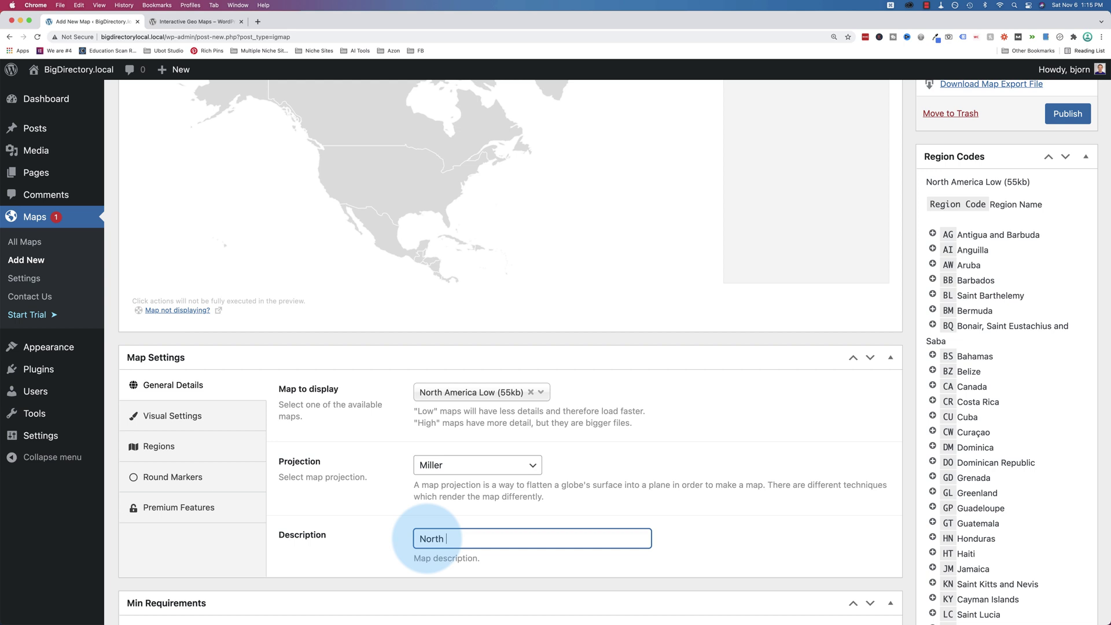
{"action": "scroll", "coordinate": [359, 492], "scroll_direction": "up", "scroll_amount": 3}
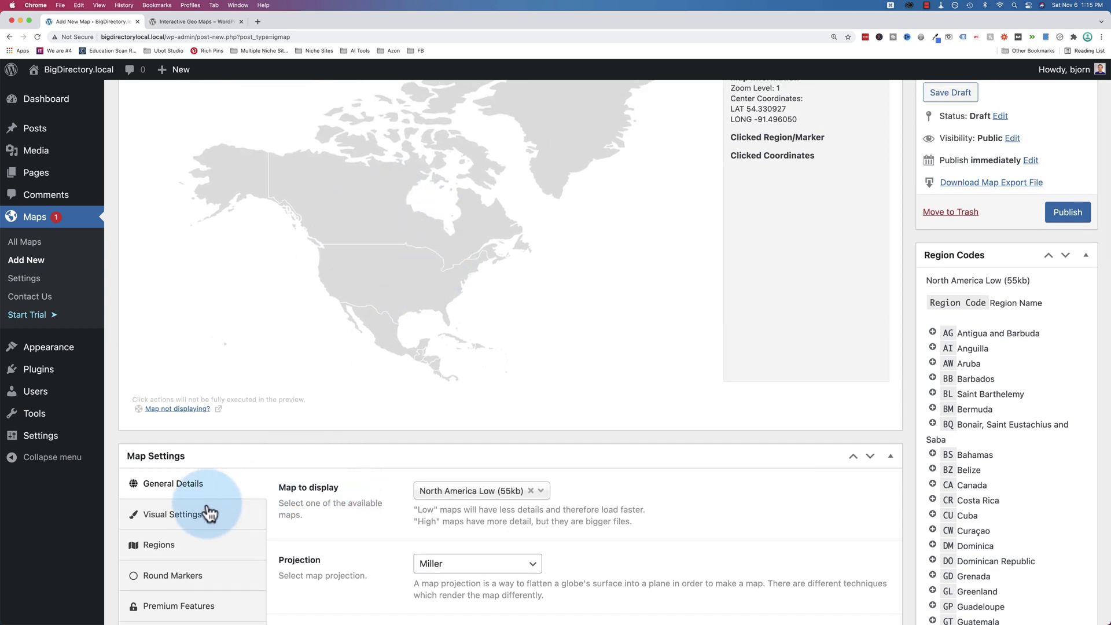
Step: In Visual Settings, try a light grey background colour, then reset it to default
{"action": "left_click", "coordinate": [172, 516]}
{"action": "scroll", "coordinate": [380, 496], "scroll_direction": "down", "scroll_amount": 2}
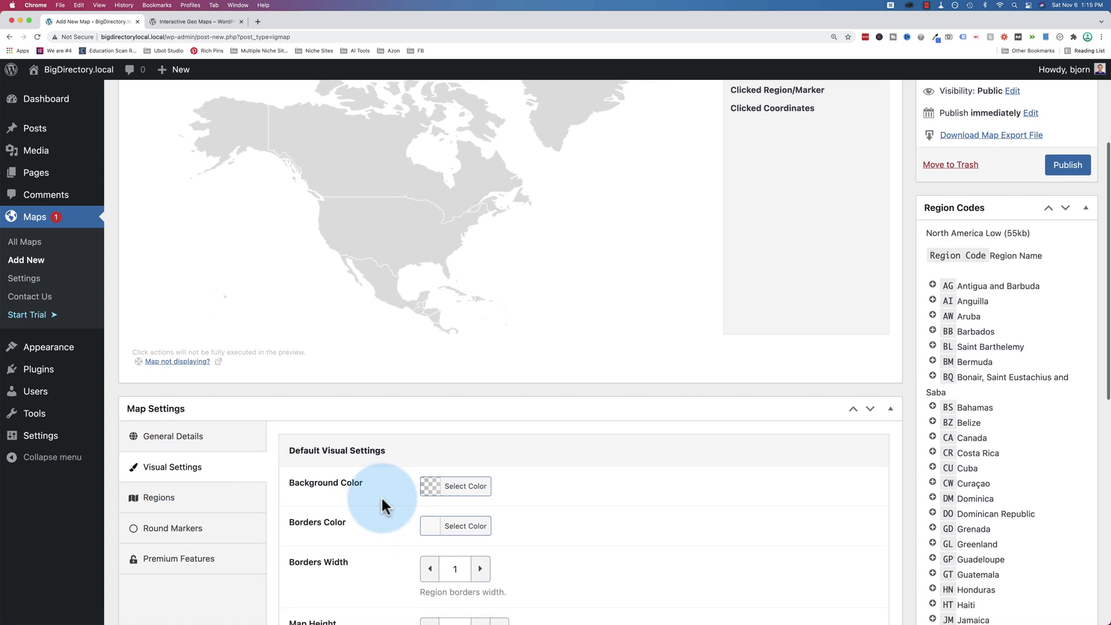
{"action": "left_click", "coordinate": [466, 491]}
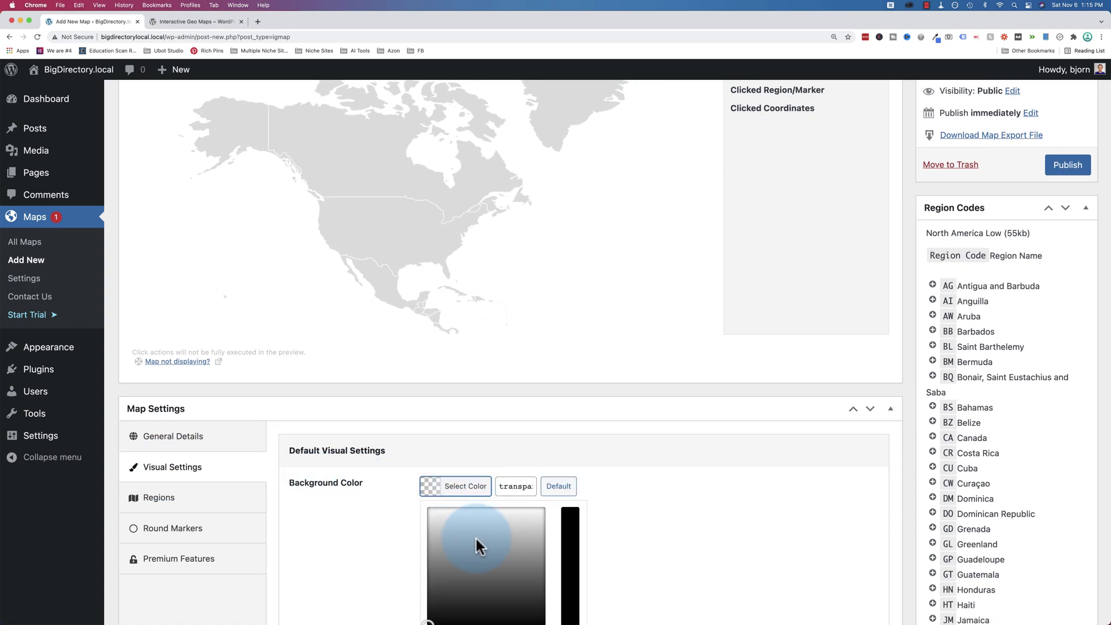
{"action": "left_click", "coordinate": [485, 564]}
{"action": "mouse_move", "coordinate": [460, 569]}
{"action": "left_mouse_down"}
{"action": "mouse_move", "coordinate": [439, 533]}
{"action": "mouse_move", "coordinate": [479, 521]}
{"action": "mouse_move", "coordinate": [488, 564]}
{"action": "left_mouse_up"}
{"action": "left_click", "coordinate": [557, 488]}
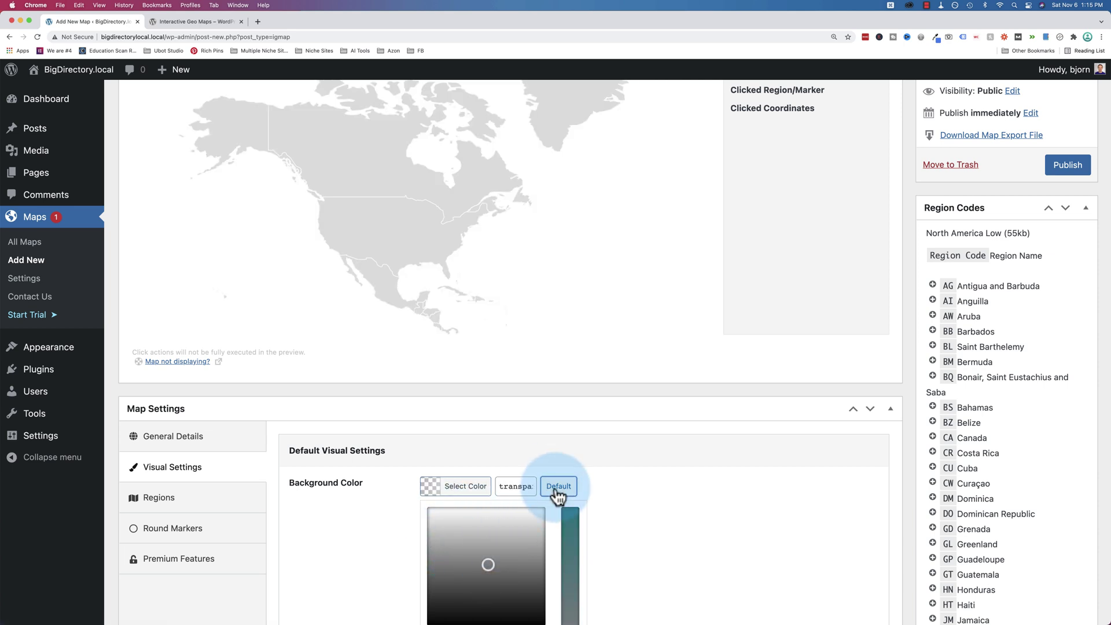
{"action": "left_click", "coordinate": [376, 501]}
Step: Try red #E90404 as the borders colour, then reset it to default
{"action": "scroll", "coordinate": [426, 505], "scroll_direction": "down", "scroll_amount": 1}
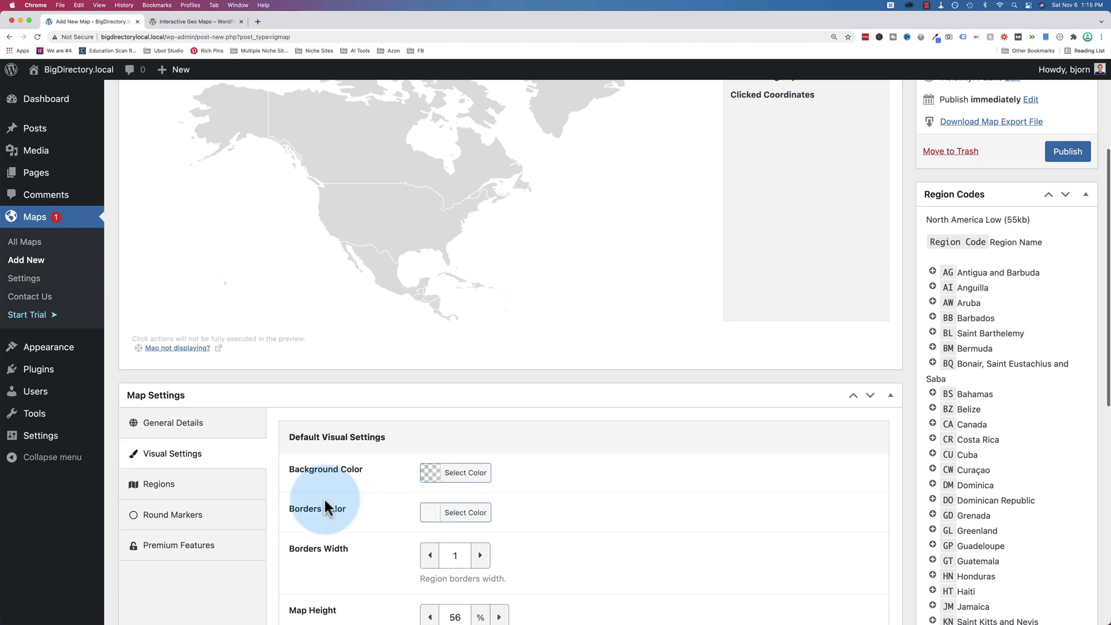
{"action": "left_click", "coordinate": [433, 525]}
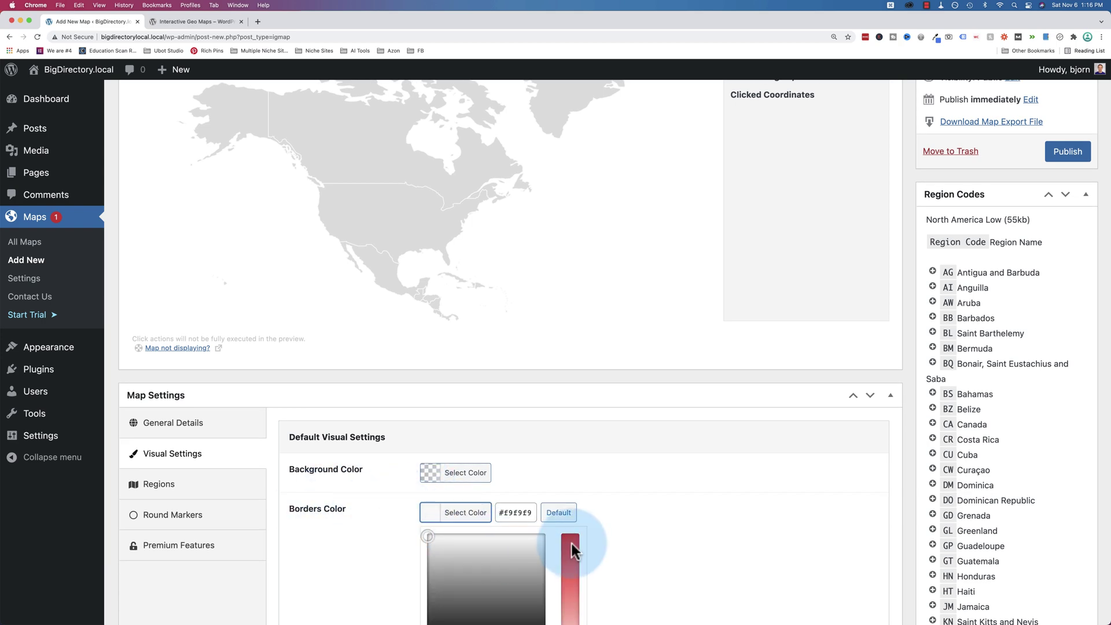
{"action": "left_click", "coordinate": [571, 547]}
{"action": "scroll", "coordinate": [571, 545], "scroll_direction": "down", "scroll_amount": 5}
{"action": "scroll", "coordinate": [548, 348], "scroll_direction": "up", "scroll_amount": 6}
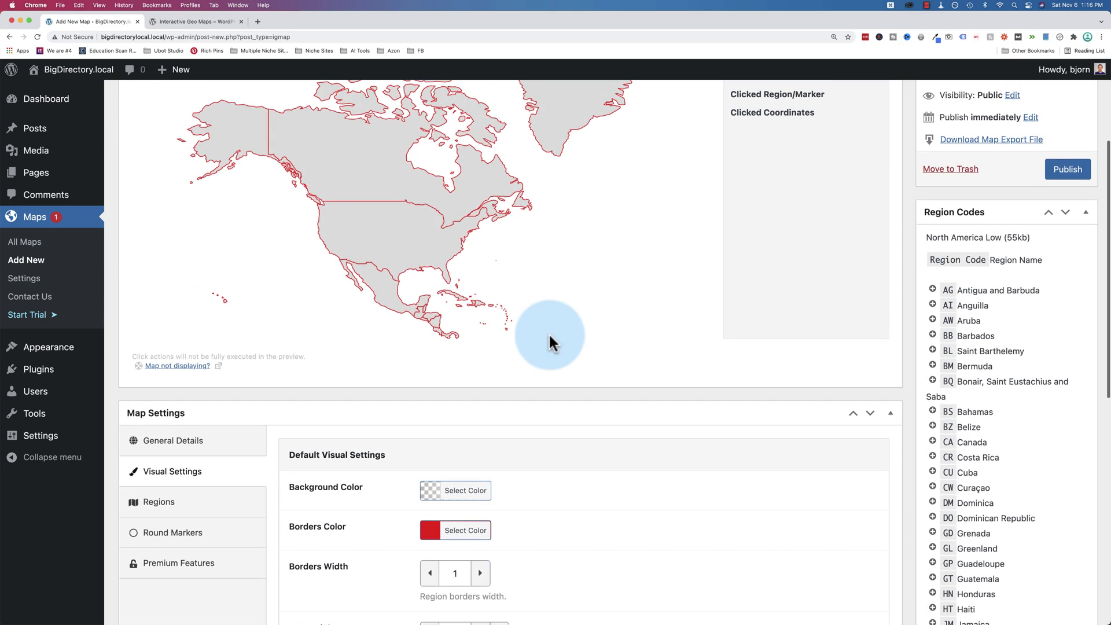
{"action": "scroll", "coordinate": [551, 342], "scroll_direction": "up", "scroll_amount": 2}
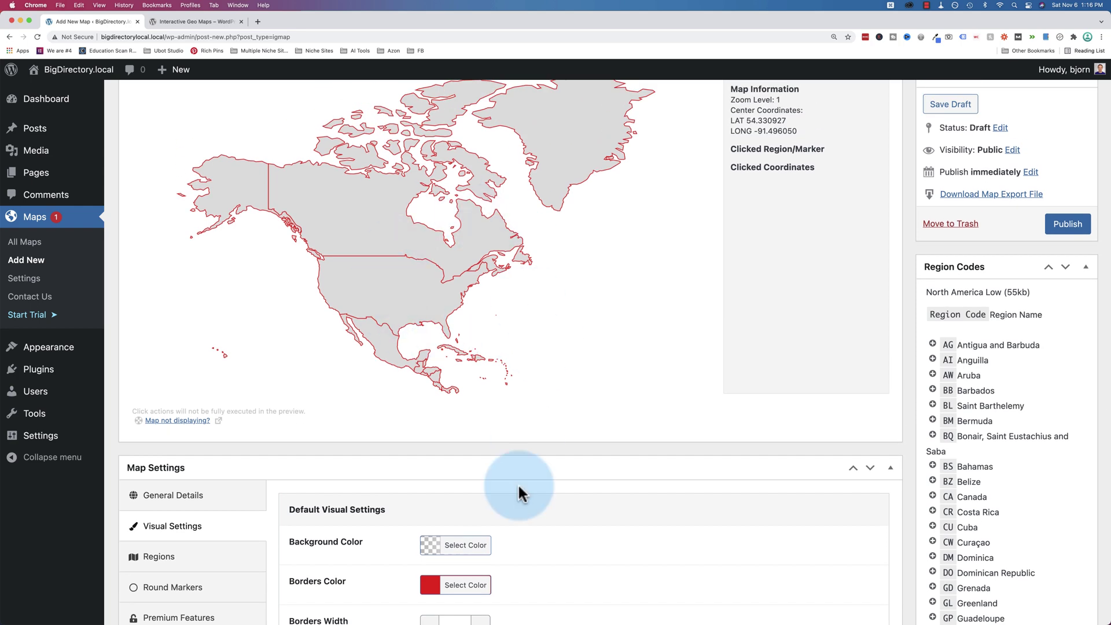
{"action": "scroll", "coordinate": [517, 491], "scroll_direction": "down", "scroll_amount": 4}
{"action": "left_click", "coordinate": [469, 467]}
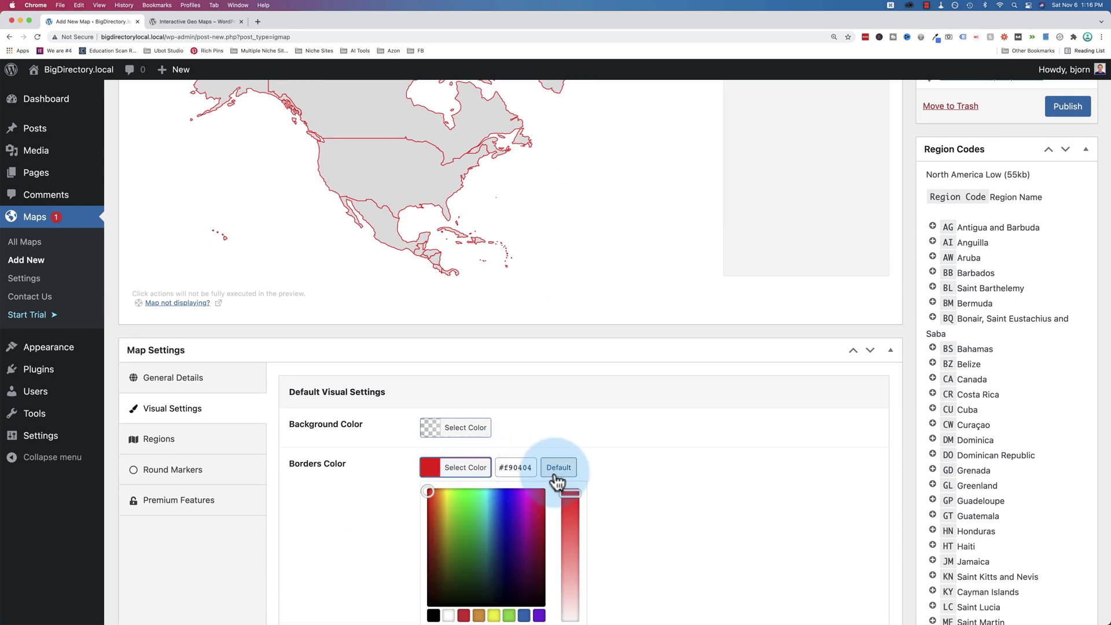
{"action": "left_click", "coordinate": [556, 469]}
{"action": "scroll", "coordinate": [607, 452], "scroll_direction": "down", "scroll_amount": 2}
{"action": "left_click", "coordinate": [609, 455]}
{"action": "scroll", "coordinate": [410, 460], "scroll_direction": "up", "scroll_amount": 2}
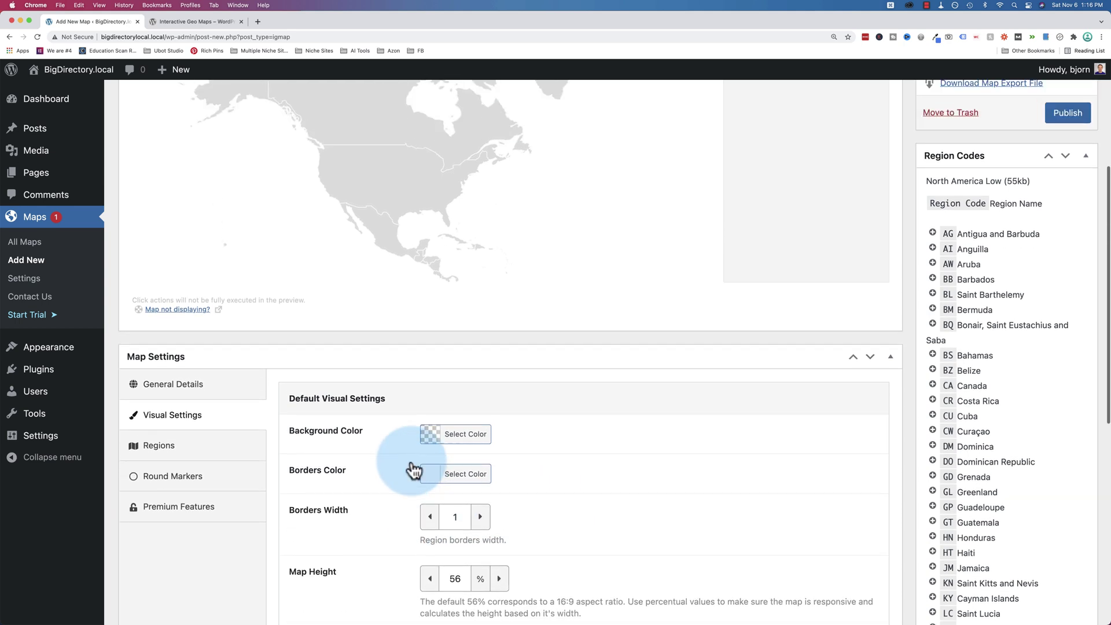
{"action": "left_click", "coordinate": [480, 516]}
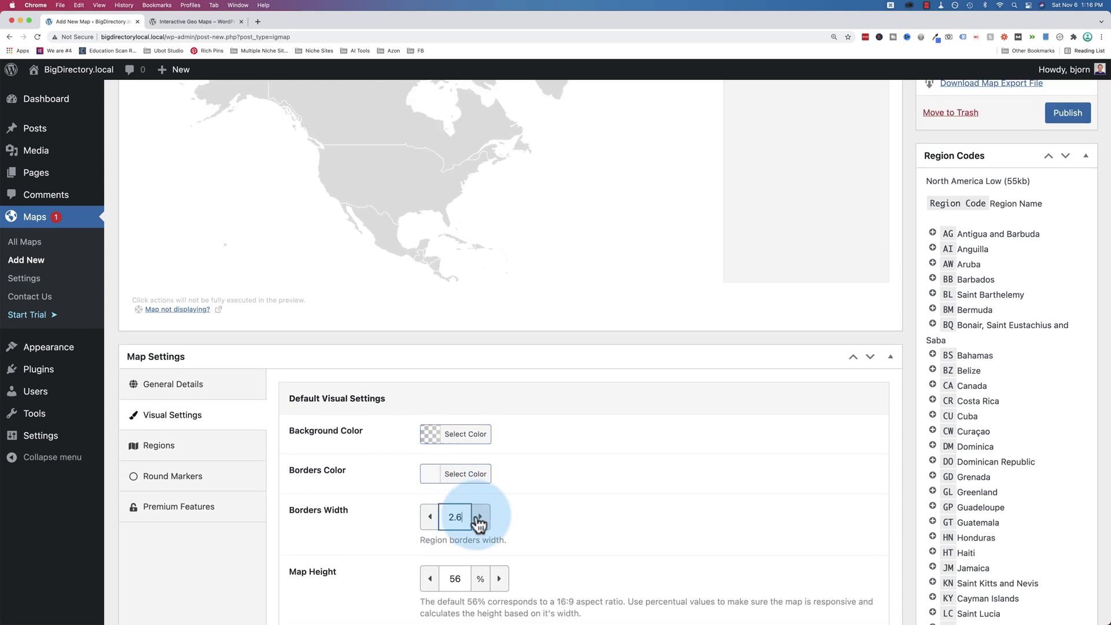
{"action": "double_click", "coordinate": [476, 516]}
{"action": "type", "text": "15"}
{"action": "key", "text": "Tab"}
{"action": "scroll", "coordinate": [519, 479], "scroll_direction": "up", "scroll_amount": 3}
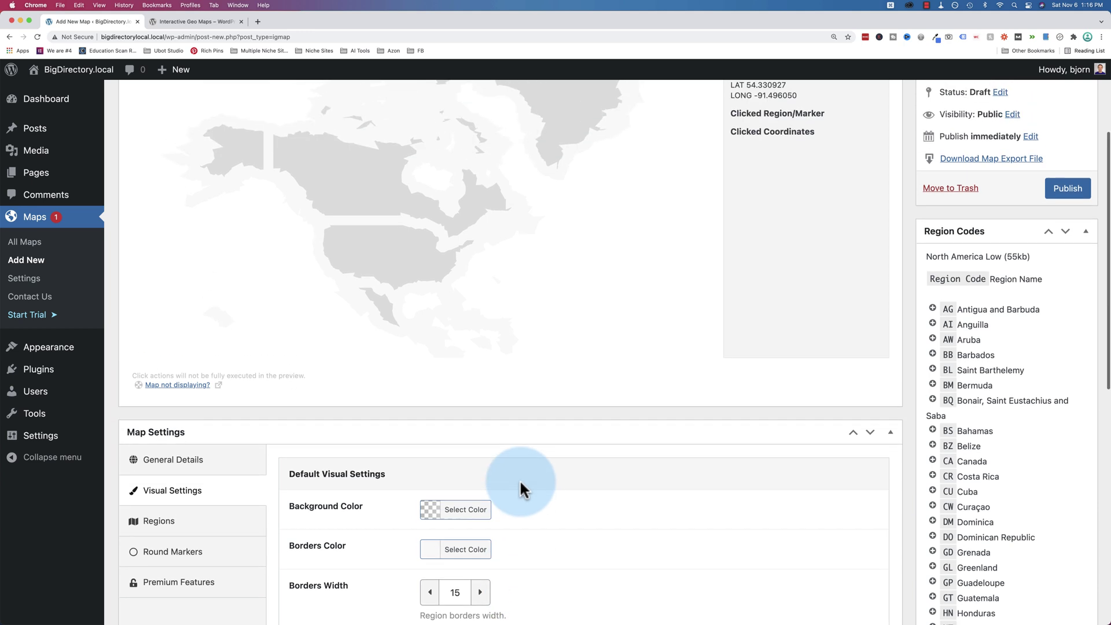
{"action": "scroll", "coordinate": [518, 495], "scroll_direction": "down", "scroll_amount": 3}
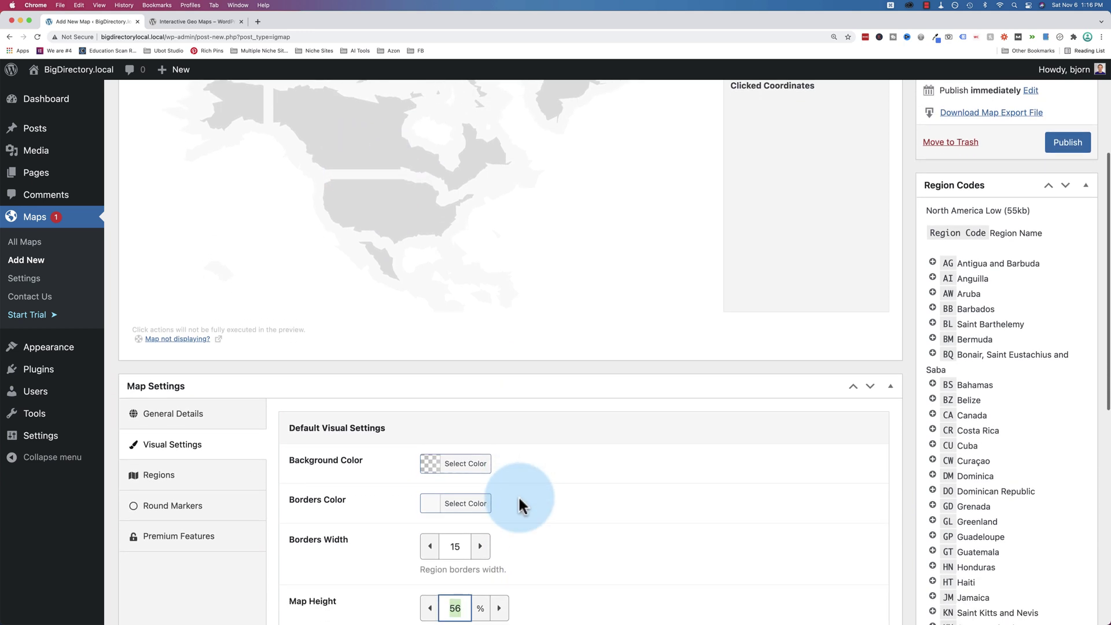
{"action": "left_click", "coordinate": [455, 514]}
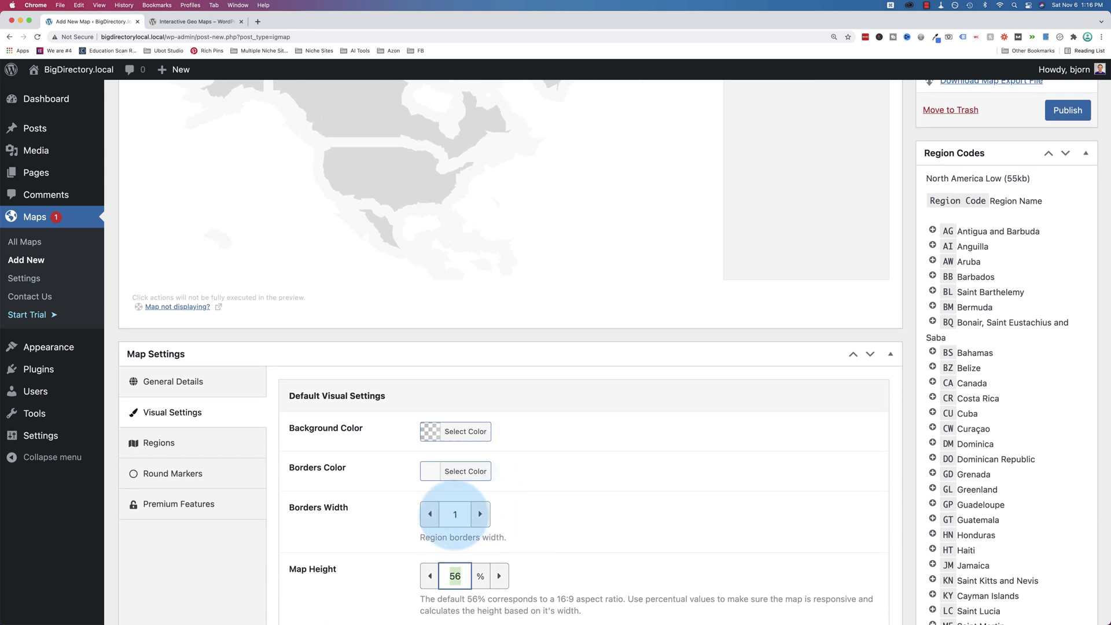
{"action": "scroll", "coordinate": [455, 514], "scroll_direction": "down", "scroll_amount": 2}
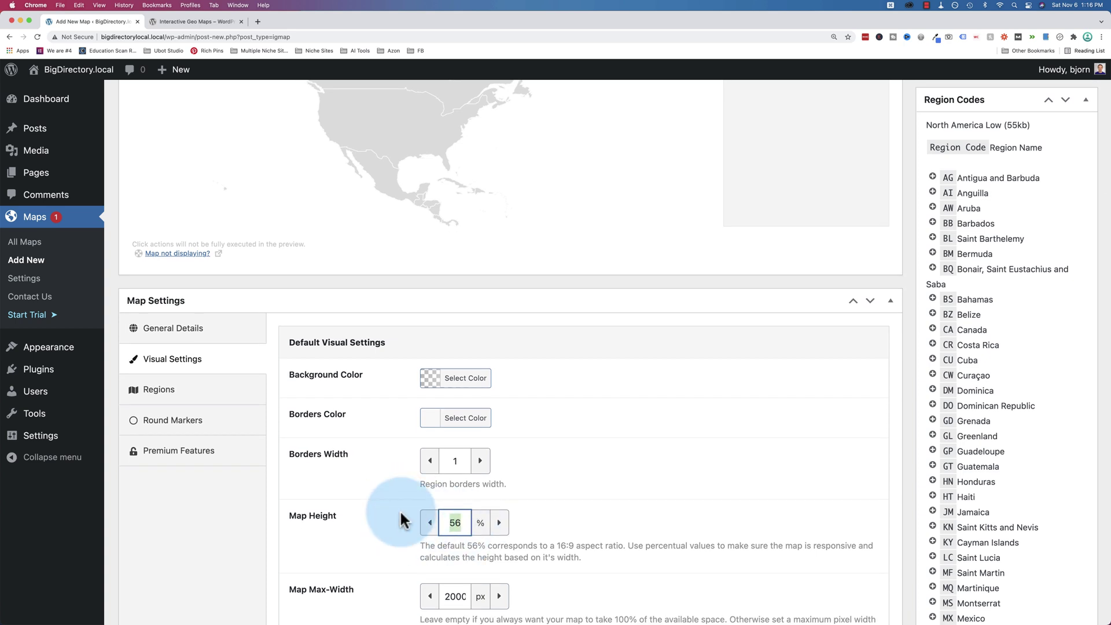
{"action": "scroll", "coordinate": [399, 509], "scroll_direction": "down", "scroll_amount": 5}
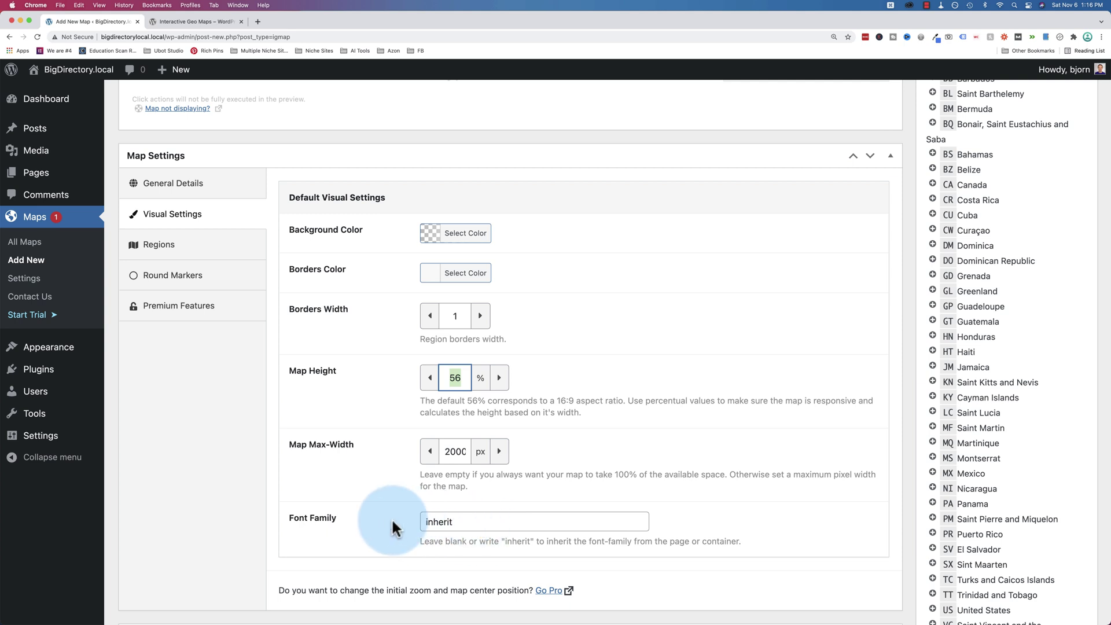
{"action": "scroll", "coordinate": [393, 528], "scroll_direction": "up", "scroll_amount": 1}
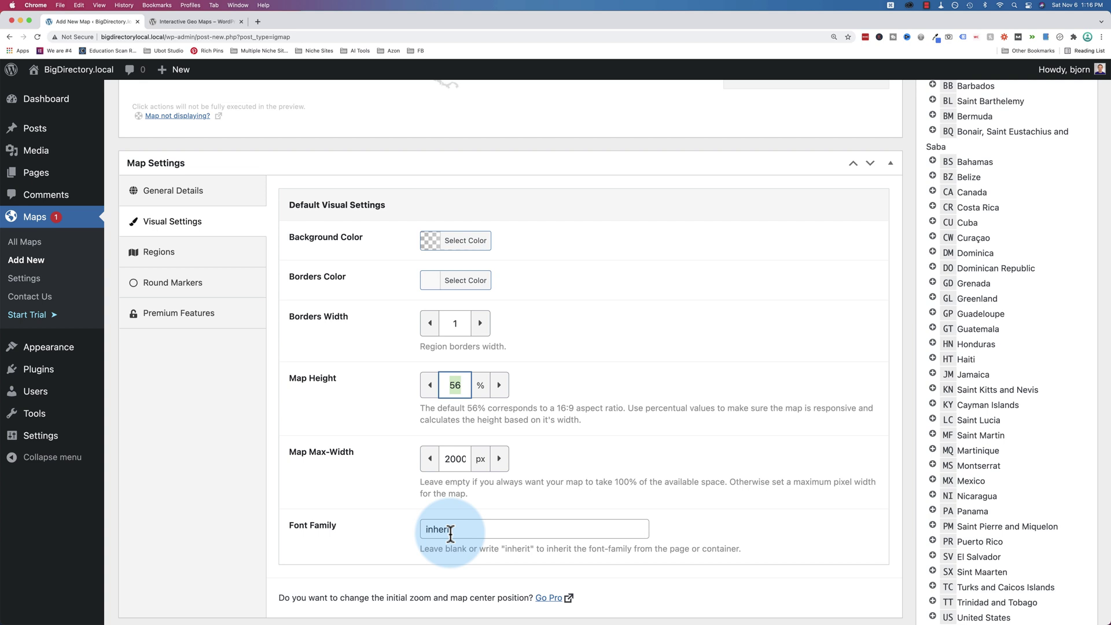
{"action": "scroll", "coordinate": [383, 498], "scroll_direction": "up", "scroll_amount": 2}
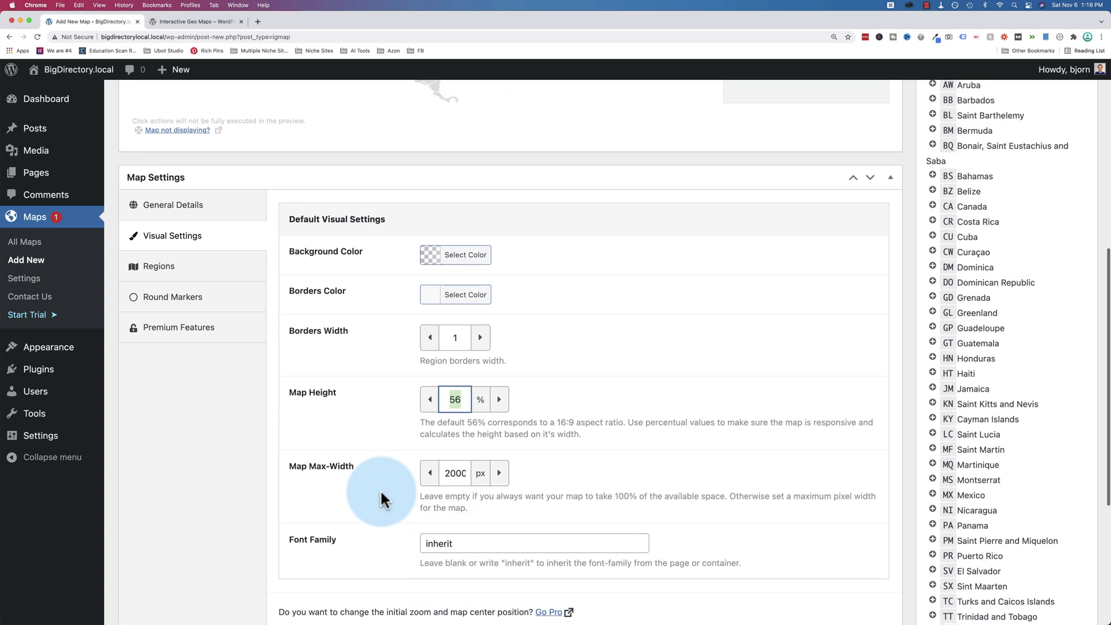
{"action": "scroll", "coordinate": [382, 498], "scroll_direction": "up", "scroll_amount": 8}
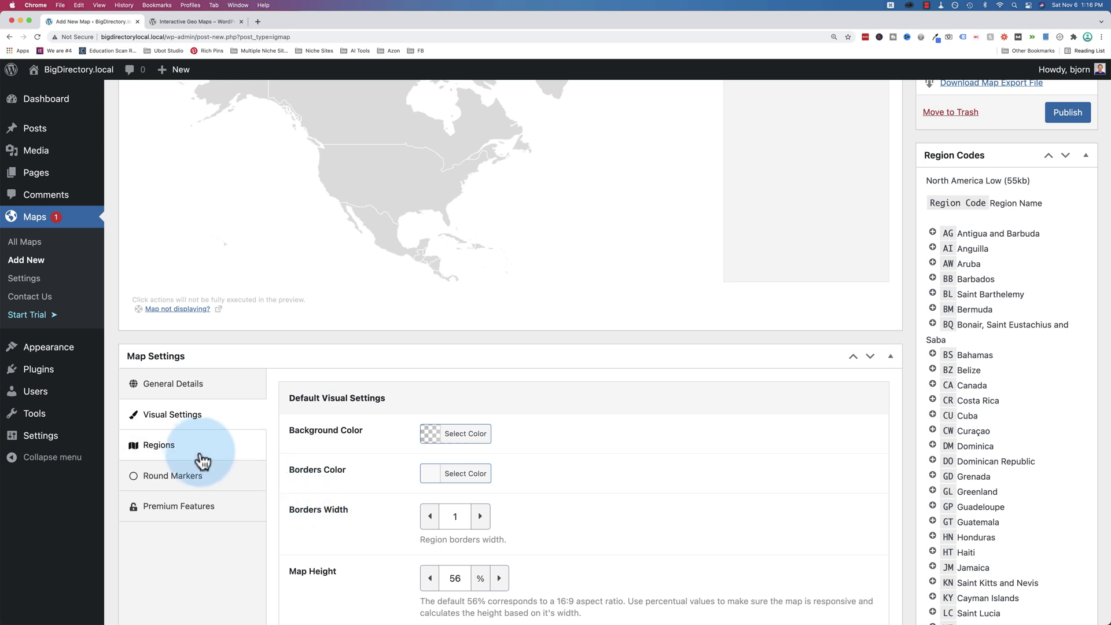
Step: In the Regions tab, add a new region named 'Canada'
{"action": "left_click", "coordinate": [199, 459]}
{"action": "scroll", "coordinate": [401, 532], "scroll_direction": "up", "scroll_amount": 4}
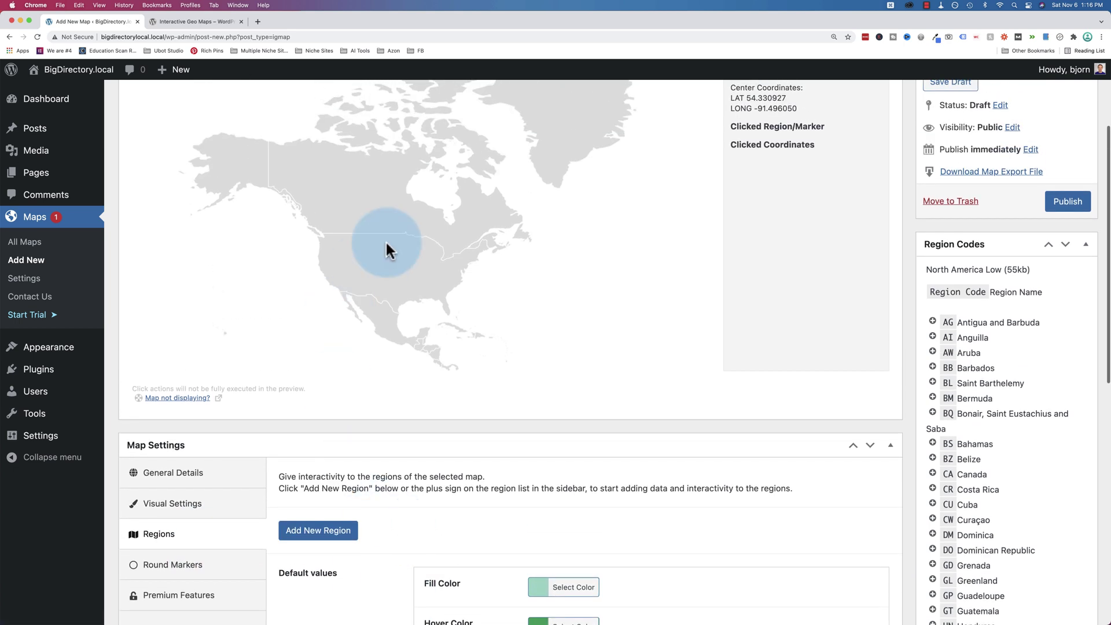
{"action": "scroll", "coordinate": [439, 460], "scroll_direction": "up", "scroll_amount": 2}
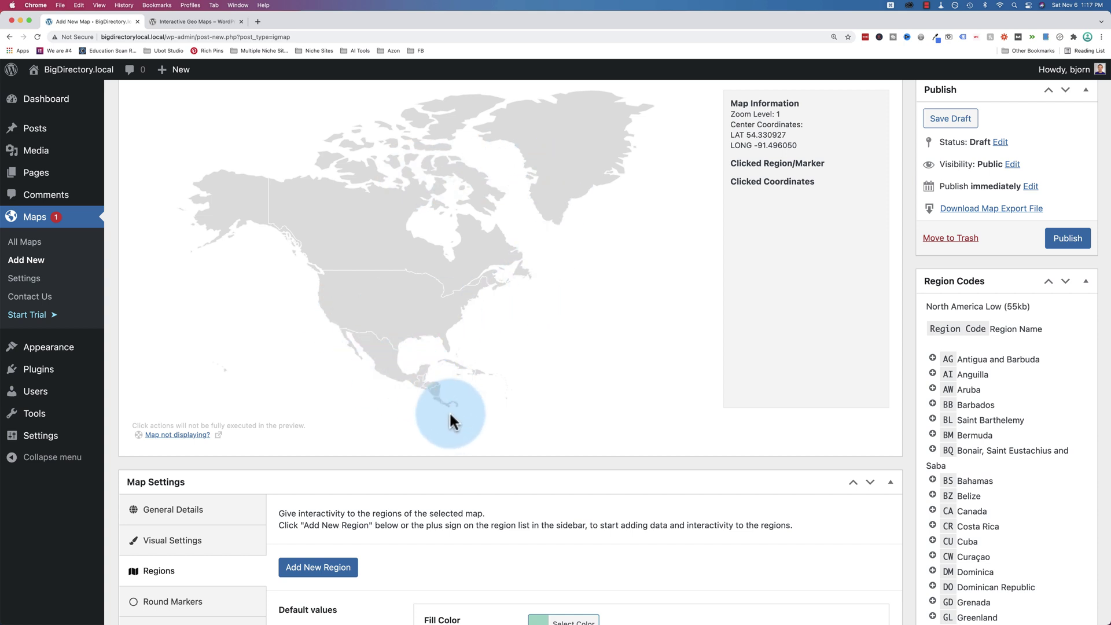
{"action": "scroll", "coordinate": [382, 431], "scroll_direction": "down", "scroll_amount": 1}
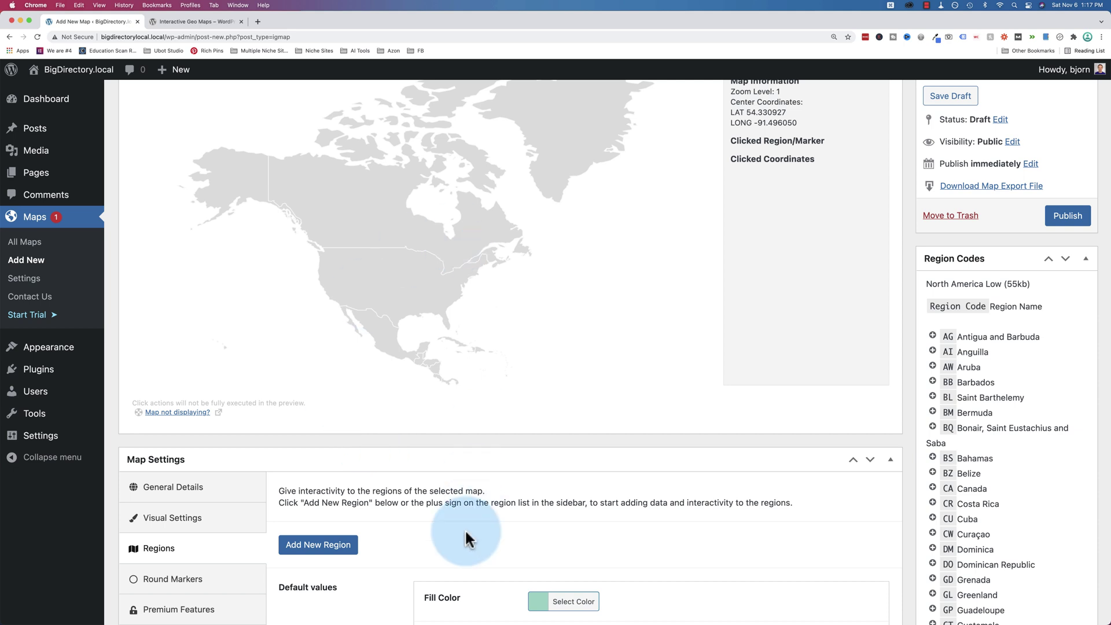
{"action": "scroll", "coordinate": [464, 535], "scroll_direction": "down", "scroll_amount": 5}
{"action": "scroll", "coordinate": [465, 535], "scroll_direction": "down", "scroll_amount": 2}
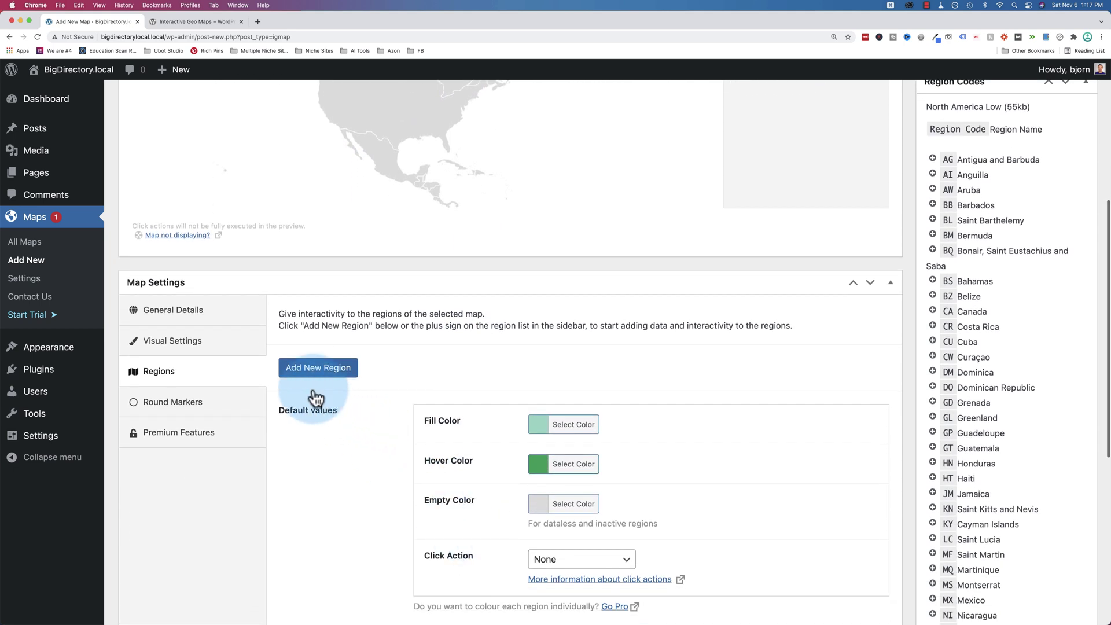
{"action": "left_click", "coordinate": [305, 372]}
{"action": "left_click", "coordinate": [464, 412]}
{"action": "type", "text": "Canada"}
Step: Place the caret in the Canada region's Region Code field and review the listed codes
{"action": "left_click", "coordinate": [295, 449]}
{"action": "scroll", "coordinate": [312, 422], "scroll_direction": "down", "scroll_amount": 3}
{"action": "left_click", "coordinate": [509, 367]}
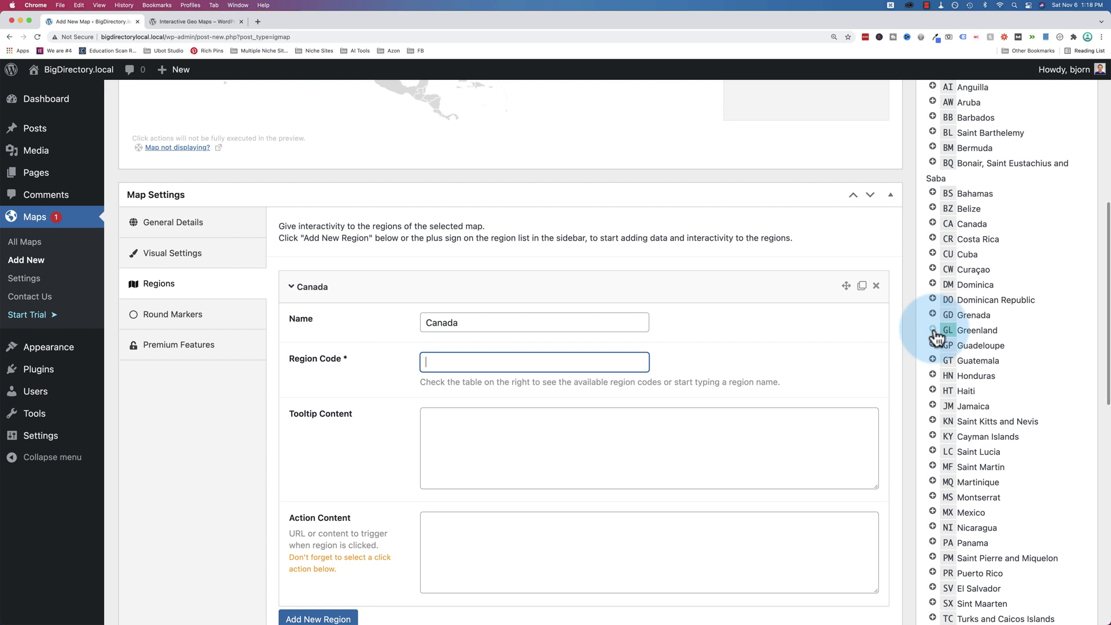
{"action": "scroll", "coordinate": [932, 340], "scroll_direction": "up", "scroll_amount": 5}
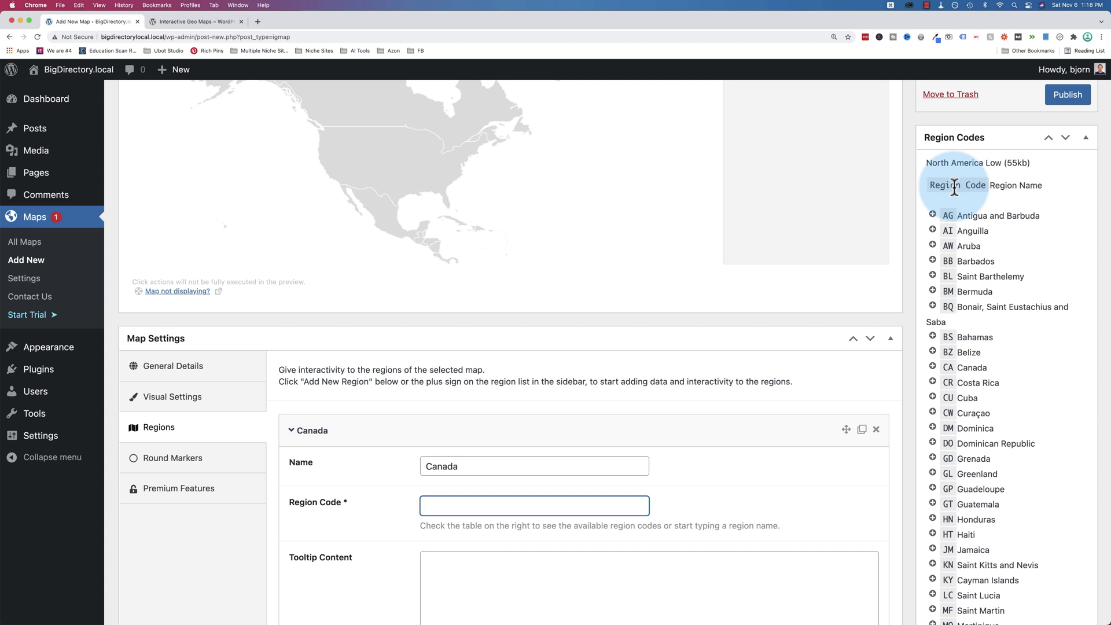
{"action": "scroll", "coordinate": [987, 362], "scroll_direction": "down", "scroll_amount": 3}
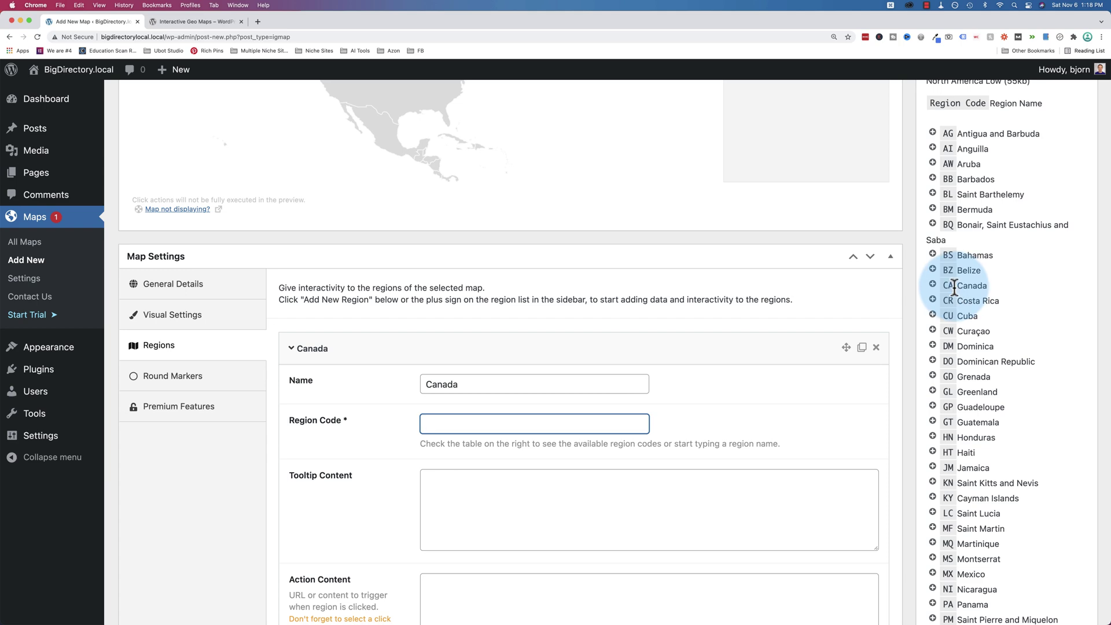
{"action": "scroll", "coordinate": [986, 350], "scroll_direction": "down", "scroll_amount": 3}
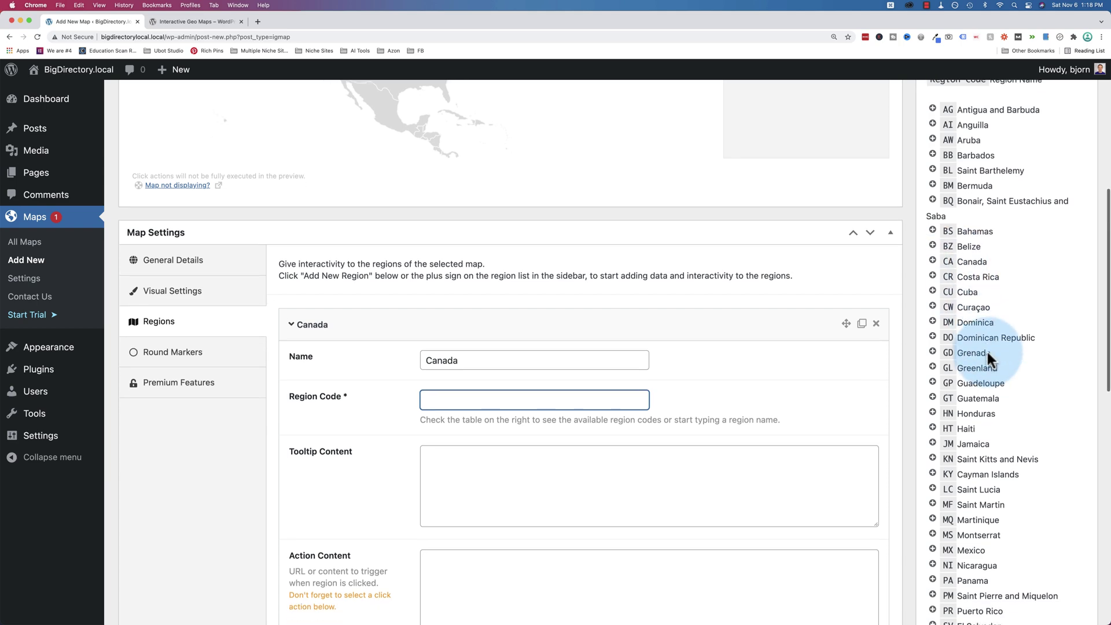
{"action": "scroll", "coordinate": [986, 349], "scroll_direction": "down", "scroll_amount": 4}
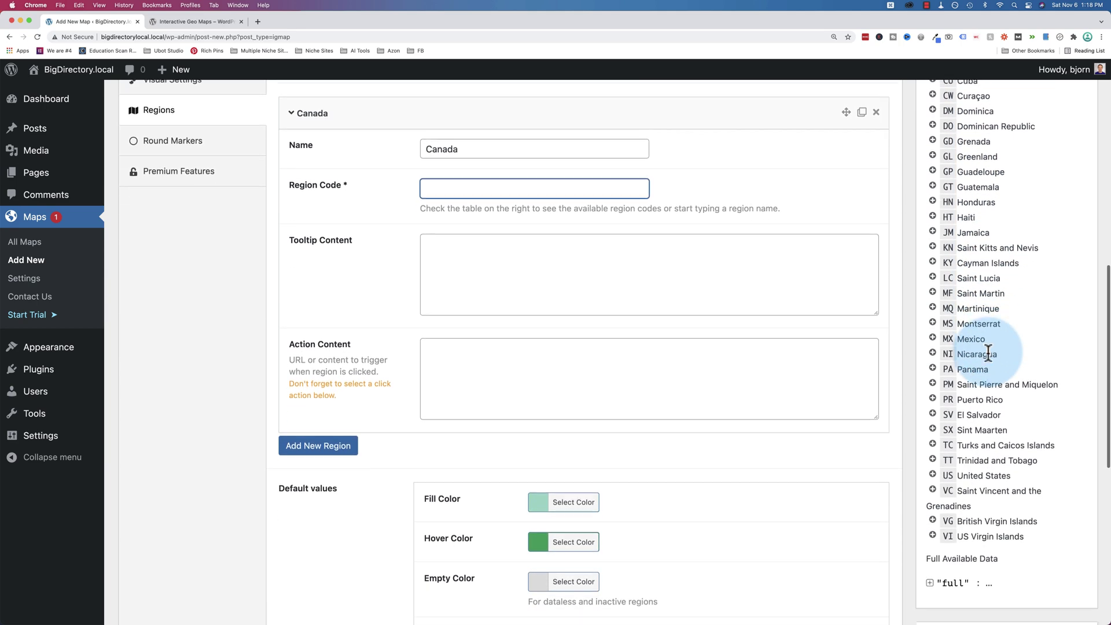
{"action": "scroll", "coordinate": [959, 459], "scroll_direction": "up", "scroll_amount": 7}
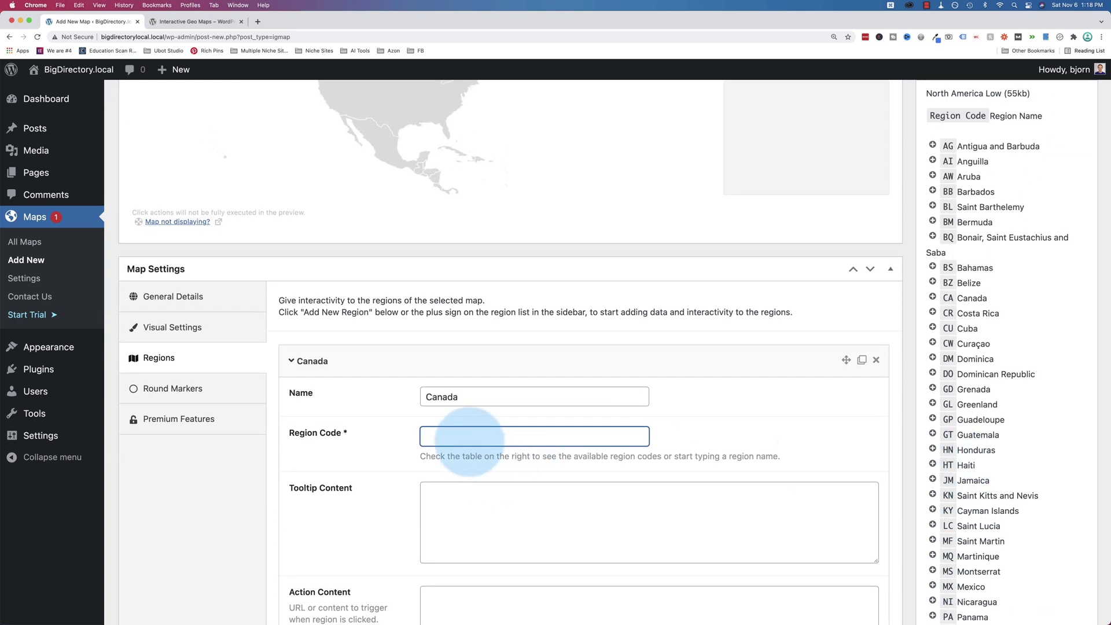
Step: Set the Canada region code to CA and its tooltip to 'This is Canada'
{"action": "type", "text": "A"}
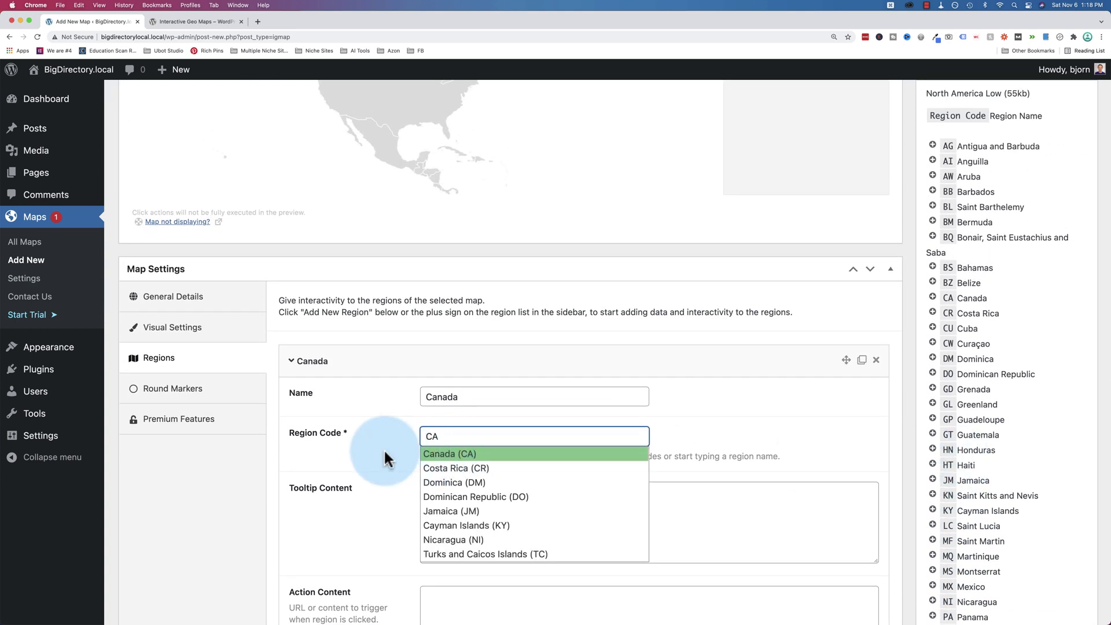
{"action": "key", "text": "Return"}
{"action": "scroll", "coordinate": [383, 449], "scroll_direction": "up", "scroll_amount": 4}
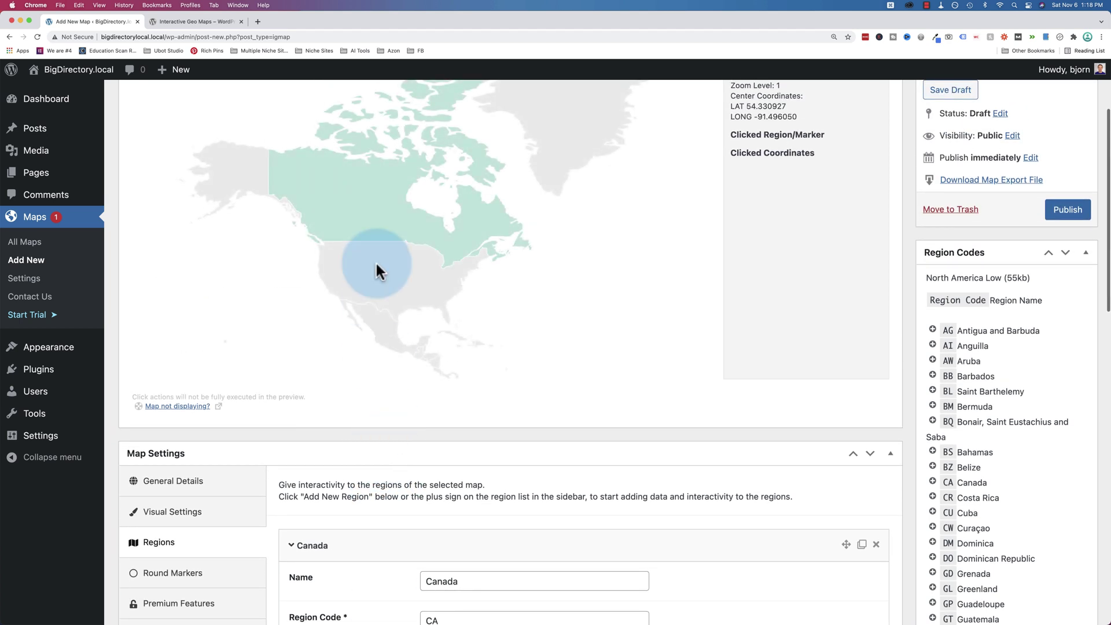
{"action": "scroll", "coordinate": [404, 462], "scroll_direction": "down", "scroll_amount": 5}
{"action": "left_click", "coordinate": [479, 461]}
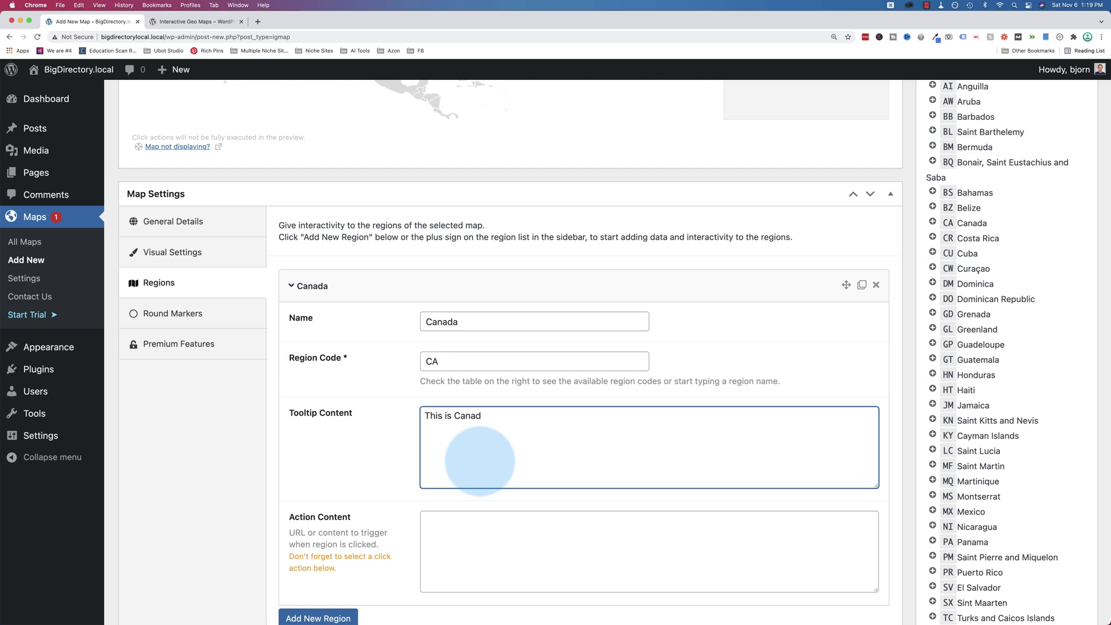
{"action": "left_click", "coordinate": [444, 538]}
{"action": "scroll", "coordinate": [444, 436], "scroll_direction": "down", "scroll_amount": 2}
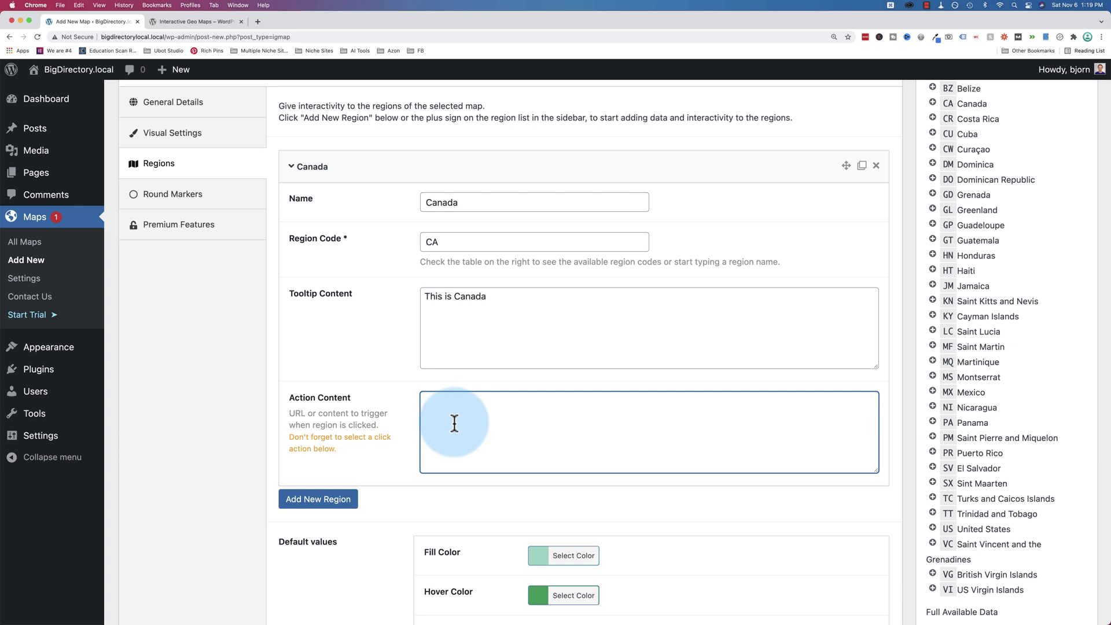
Step: Collapse the Canada region and add United States (US) as a new region
{"action": "left_click", "coordinate": [802, 173]}
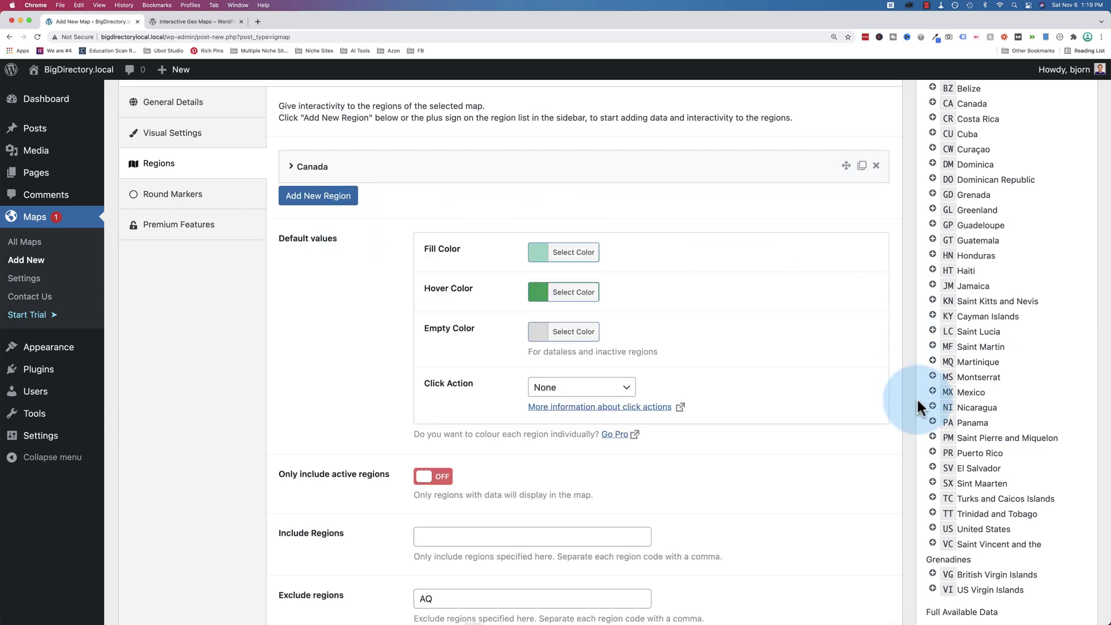
{"action": "scroll", "coordinate": [916, 397], "scroll_direction": "down", "scroll_amount": 3}
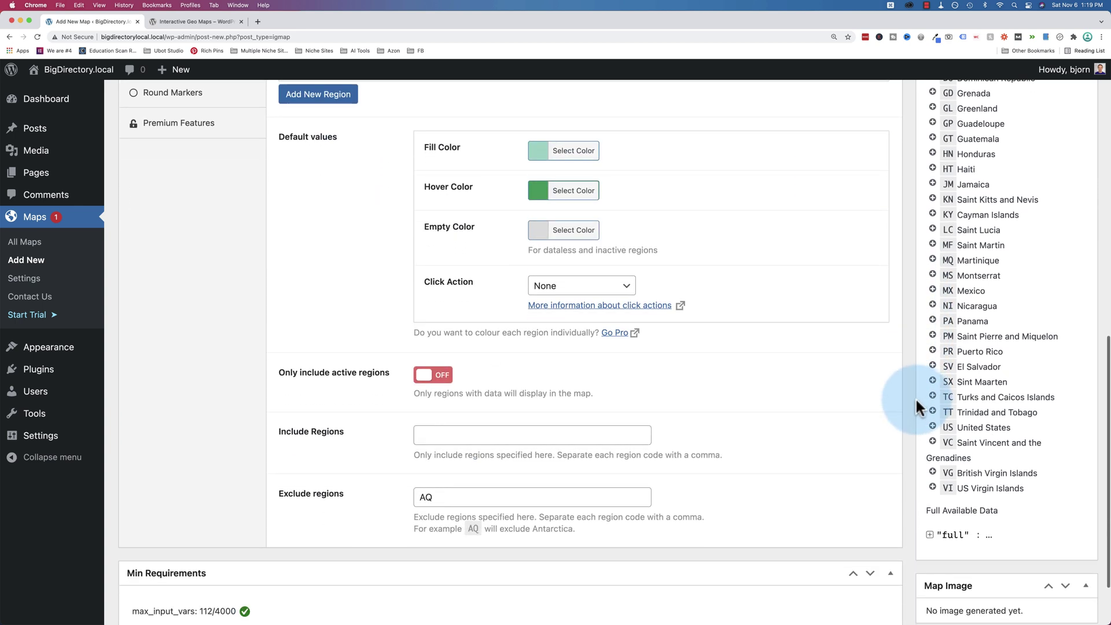
{"action": "left_click", "coordinate": [933, 429]}
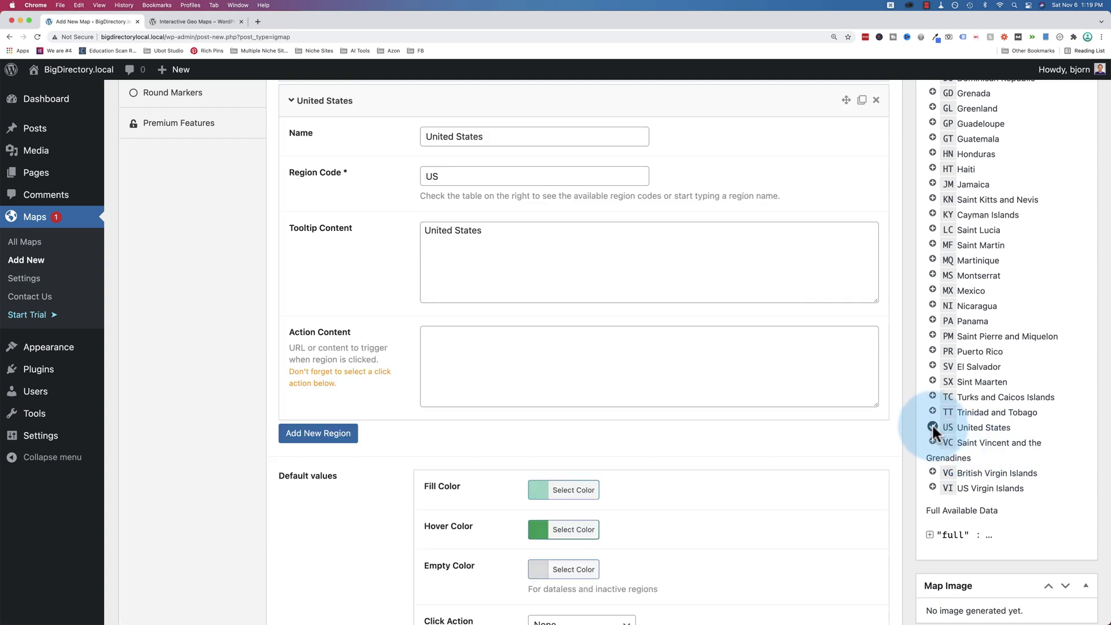
{"action": "scroll", "coordinate": [449, 365], "scroll_direction": "up", "scroll_amount": 3}
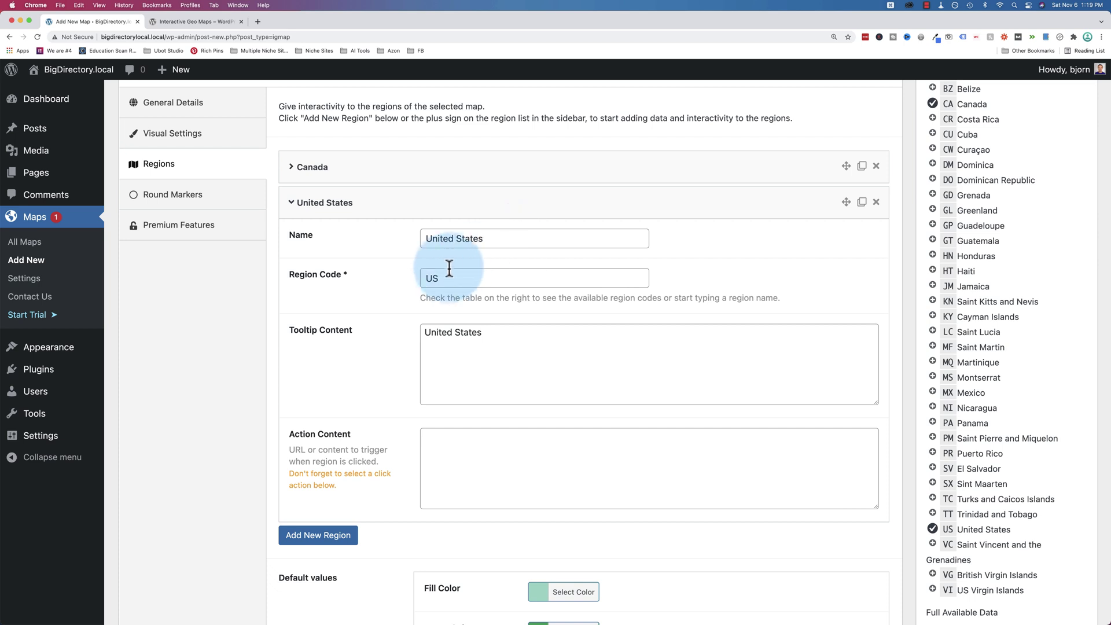
Step: Check the new region's US code and 'United States' tooltip, then collapse it
{"action": "double_click", "coordinate": [434, 279]}
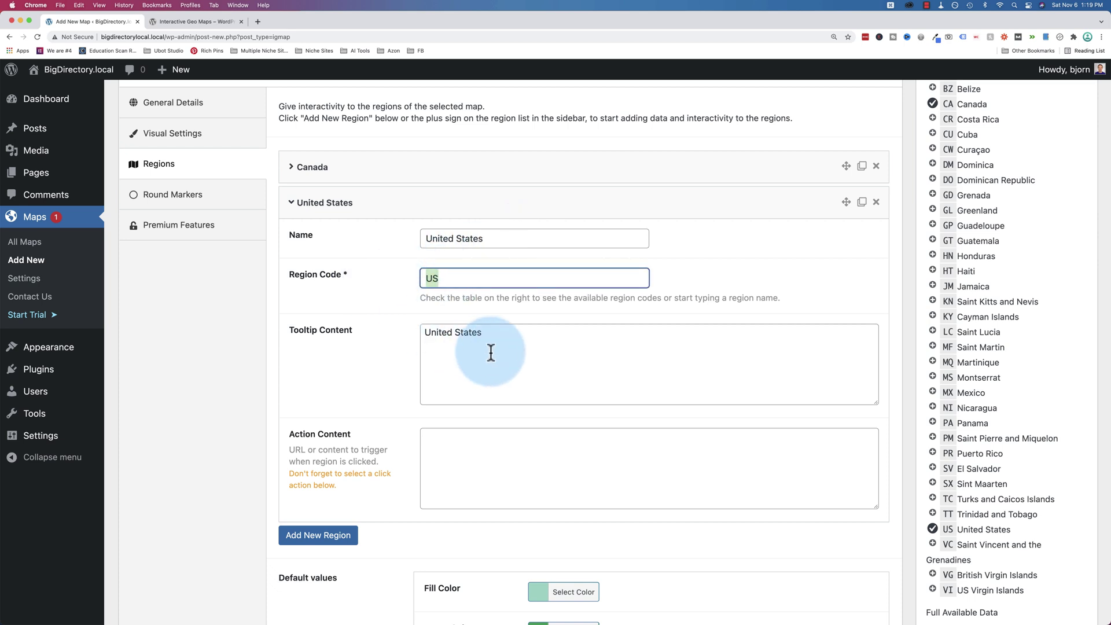
{"action": "left_click", "coordinate": [462, 340]}
{"action": "key", "text": "super+a"}
{"action": "left_click", "coordinate": [442, 451]}
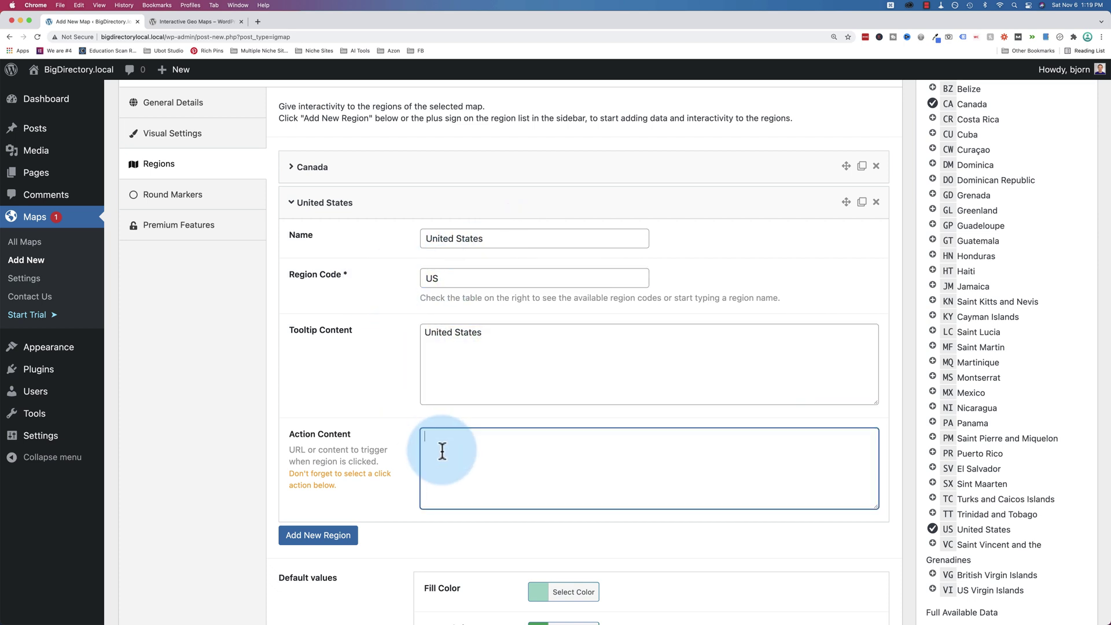
{"action": "left_click", "coordinate": [460, 211]}
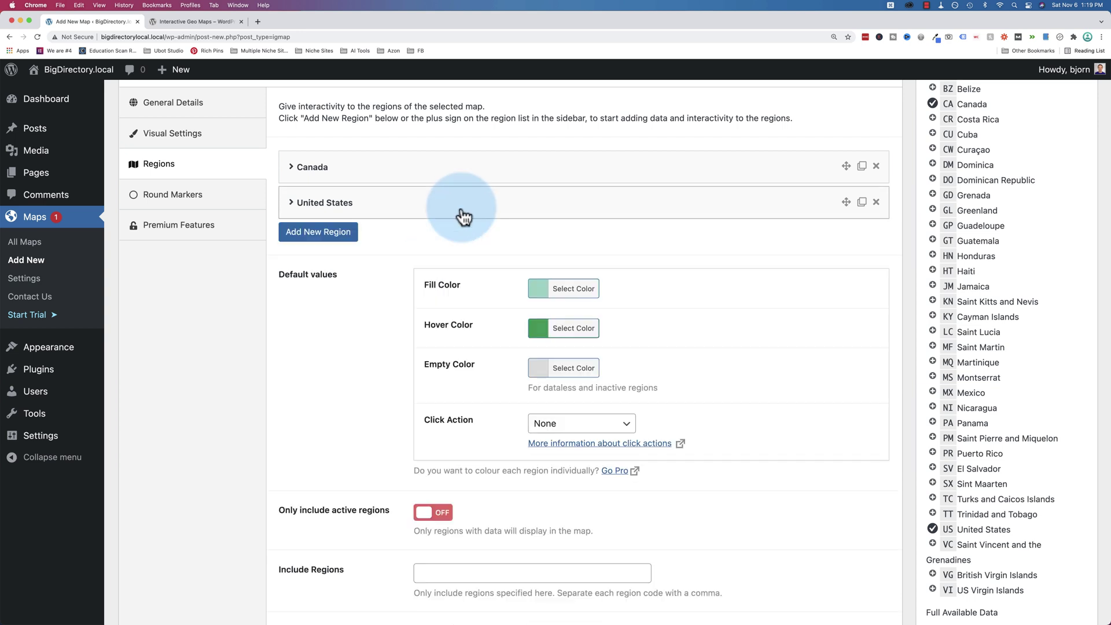
{"action": "scroll", "coordinate": [361, 318], "scroll_direction": "up", "scroll_amount": 3}
{"action": "scroll", "coordinate": [361, 319], "scroll_direction": "up", "scroll_amount": 5}
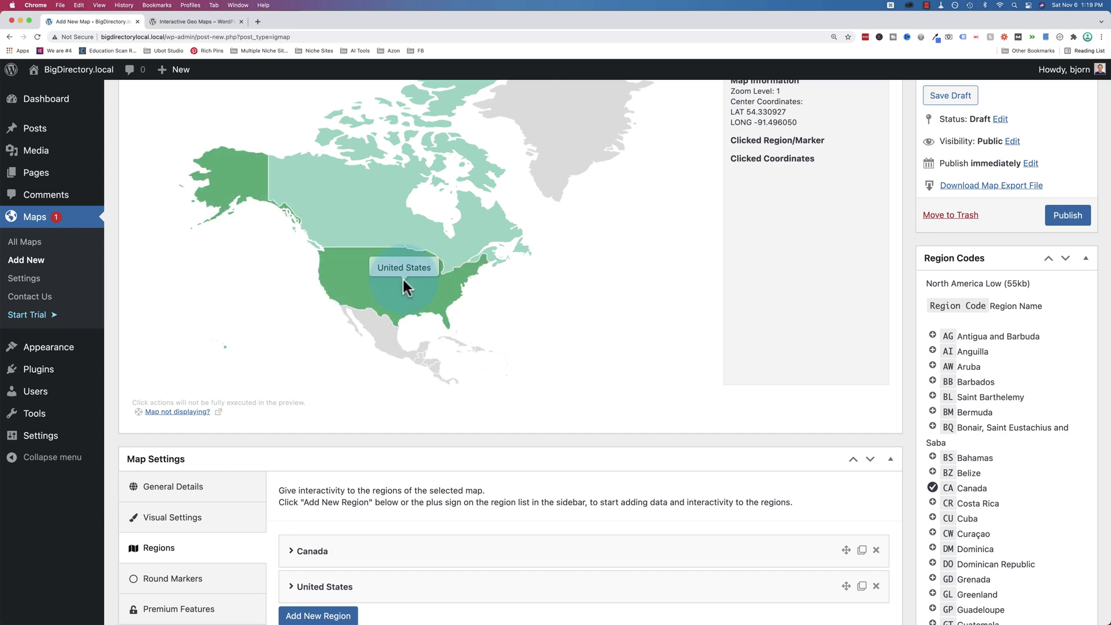
{"action": "scroll", "coordinate": [716, 481], "scroll_direction": "down", "scroll_amount": 5}
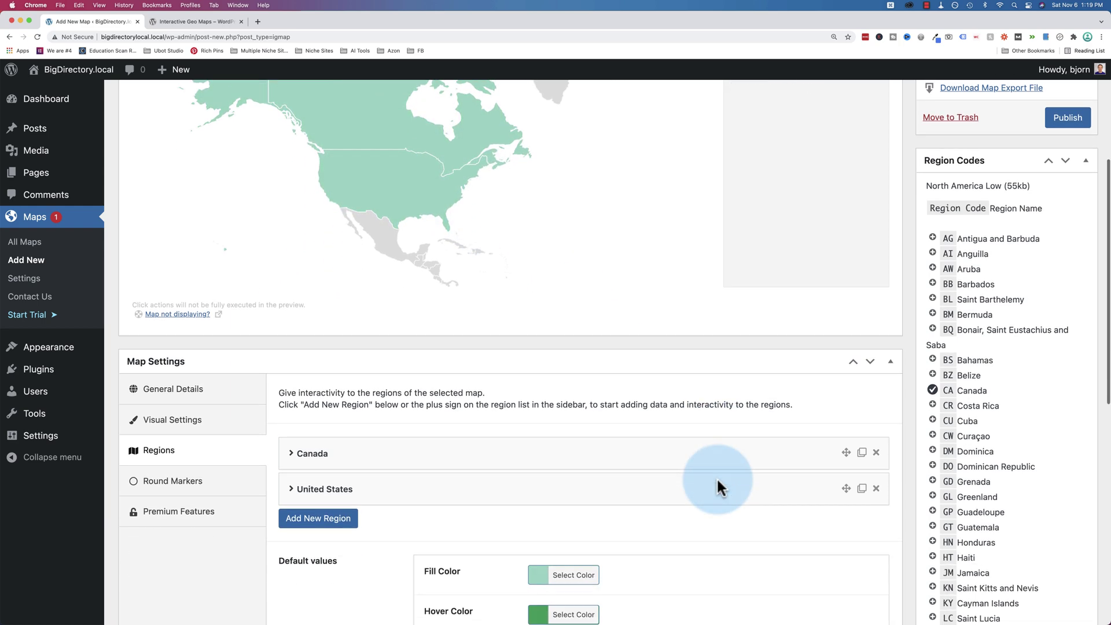
{"action": "scroll", "coordinate": [716, 476], "scroll_direction": "down", "scroll_amount": 2}
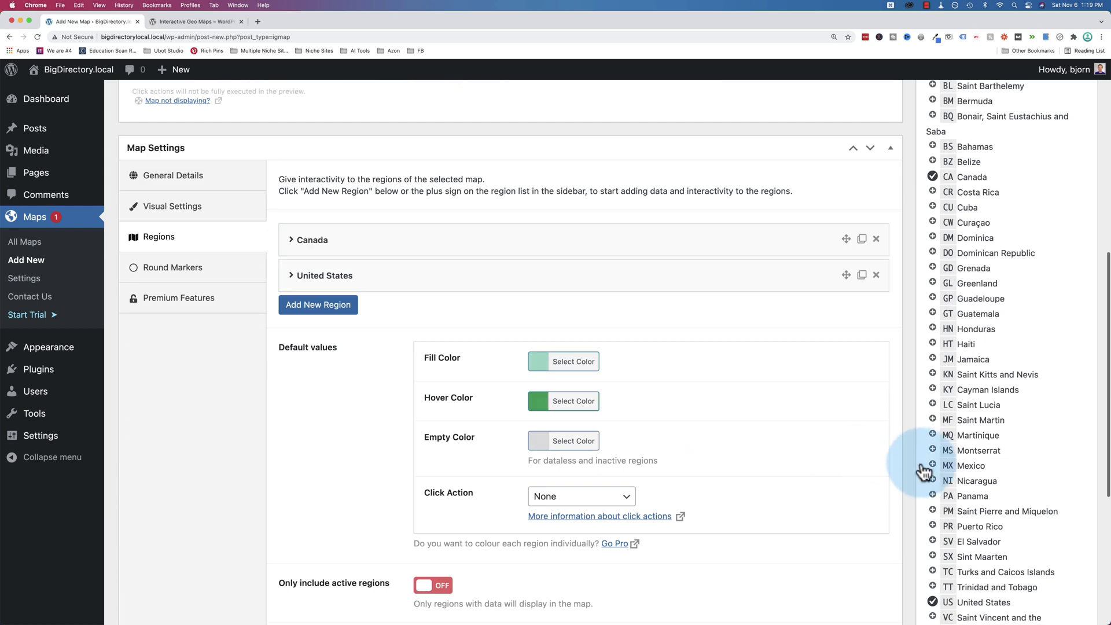
Step: Add Mexico (MX) as a third region and set Default Click Action to Open URL
{"action": "left_click", "coordinate": [932, 465]}
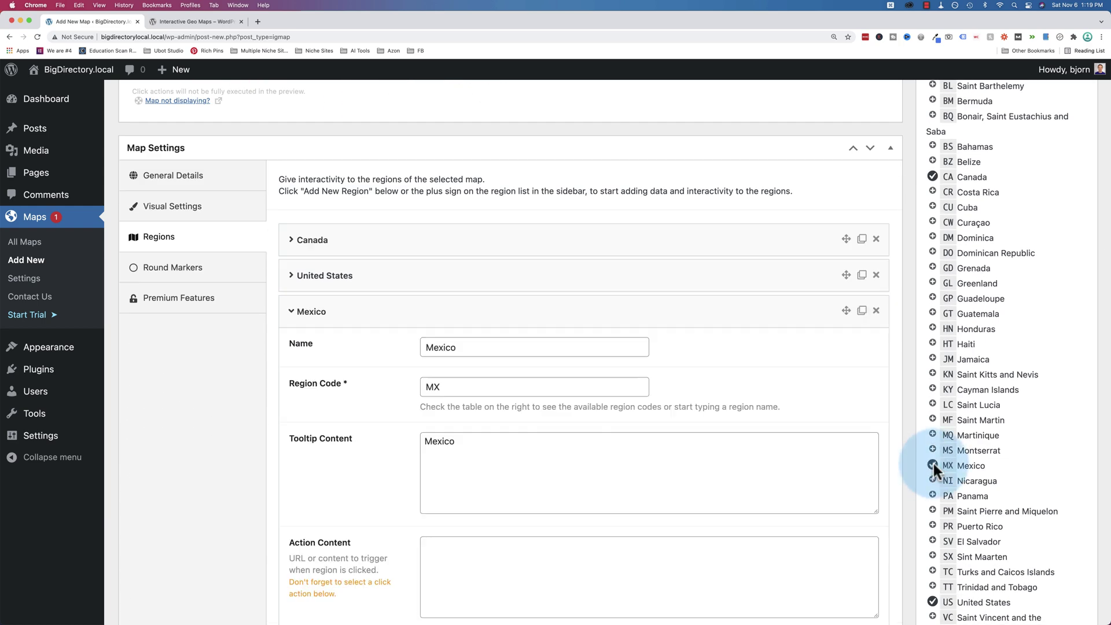
{"action": "left_click", "coordinate": [403, 321]}
{"action": "scroll", "coordinate": [425, 299], "scroll_direction": "down", "scroll_amount": 3}
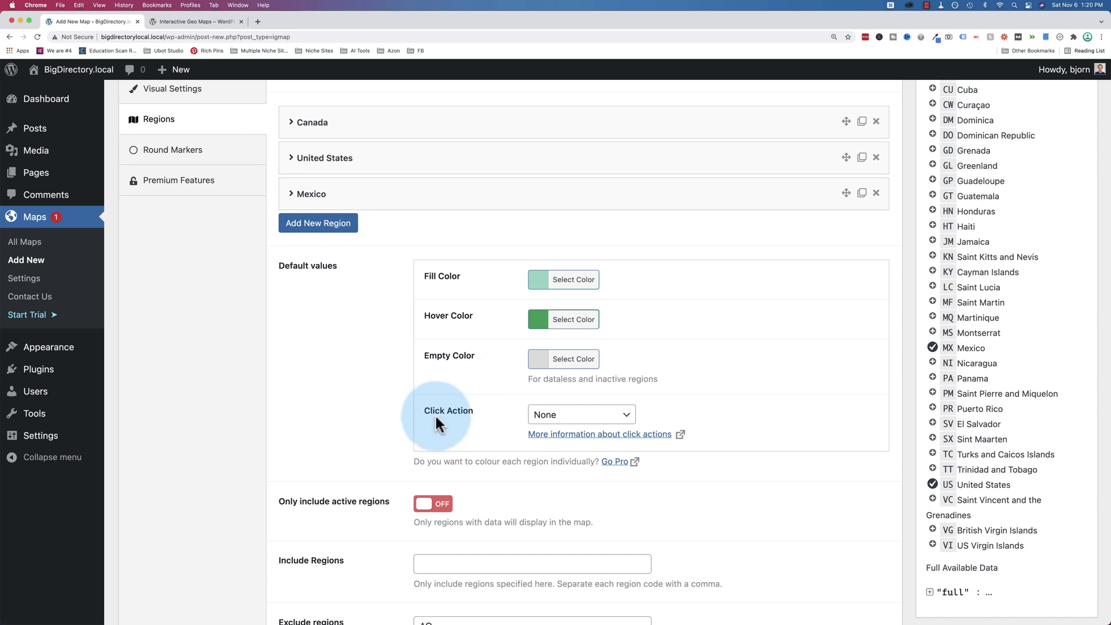
{"action": "left_click", "coordinate": [549, 416]}
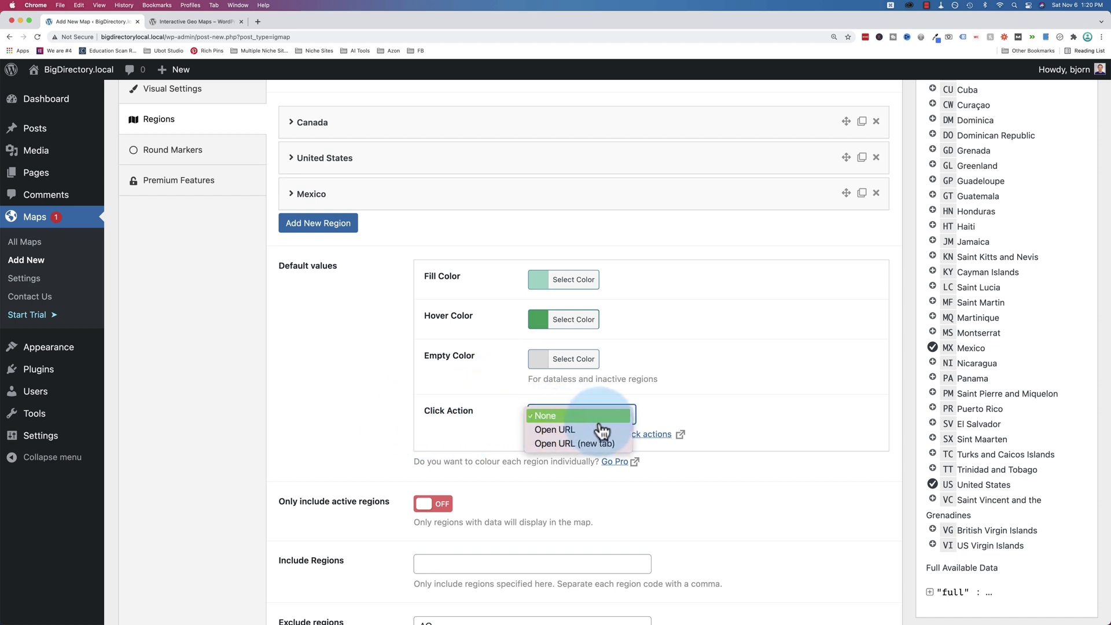
{"action": "left_click", "coordinate": [554, 430]}
{"action": "scroll", "coordinate": [348, 390], "scroll_direction": "down", "scroll_amount": 3}
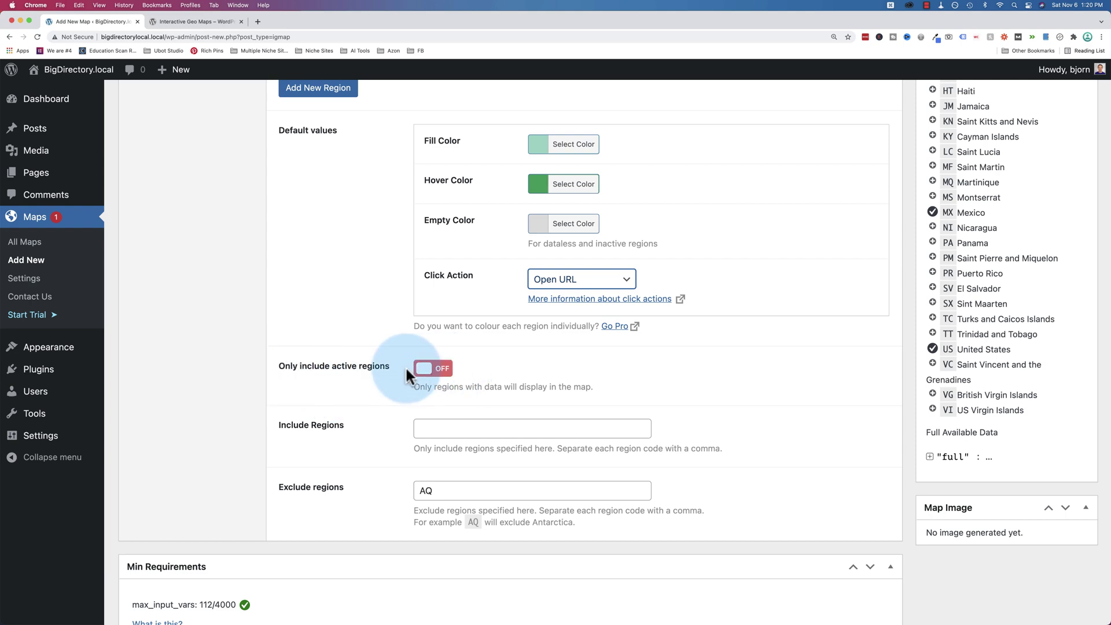
Step: Turn on 'Only include active regions', then switch it back off to show all regions
{"action": "left_click", "coordinate": [406, 370]}
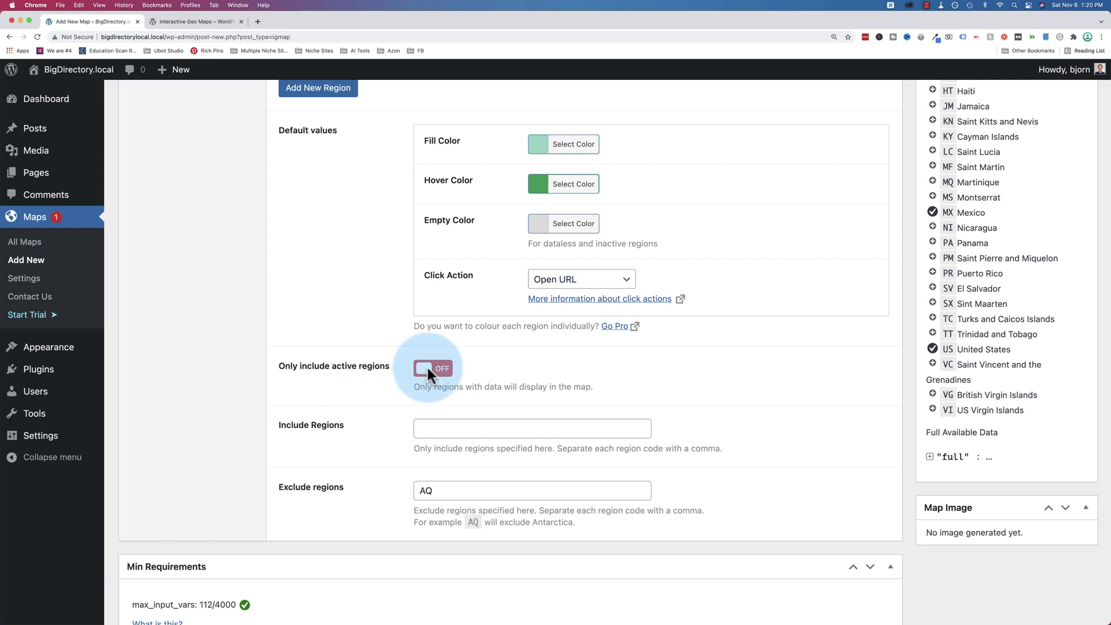
{"action": "scroll", "coordinate": [383, 376], "scroll_direction": "up", "scroll_amount": 10}
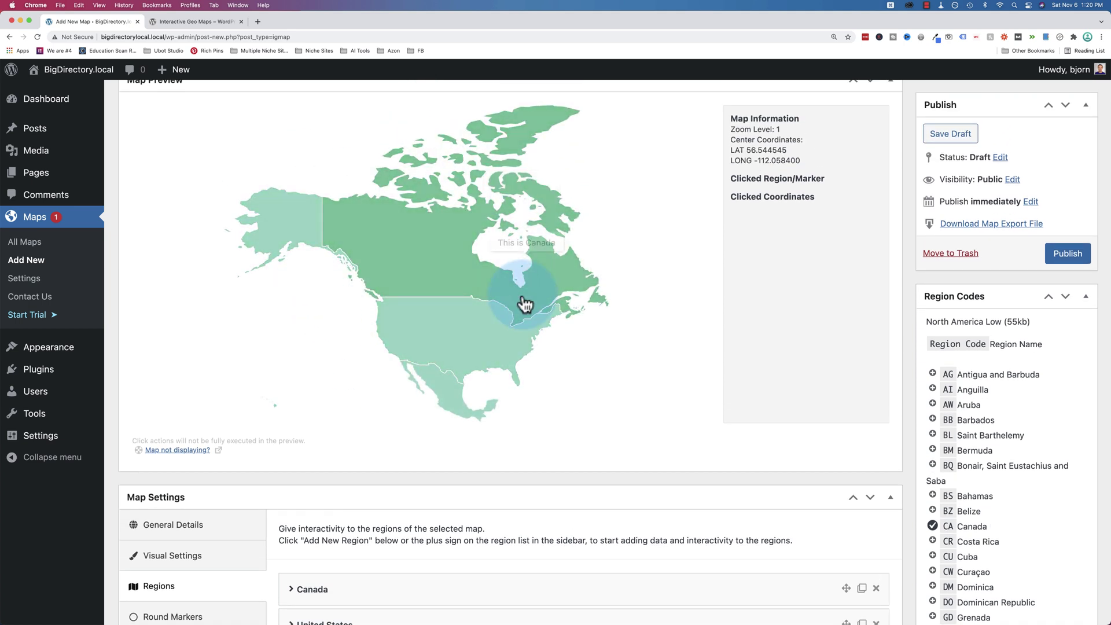
{"action": "mouse_move", "coordinate": [405, 266]}
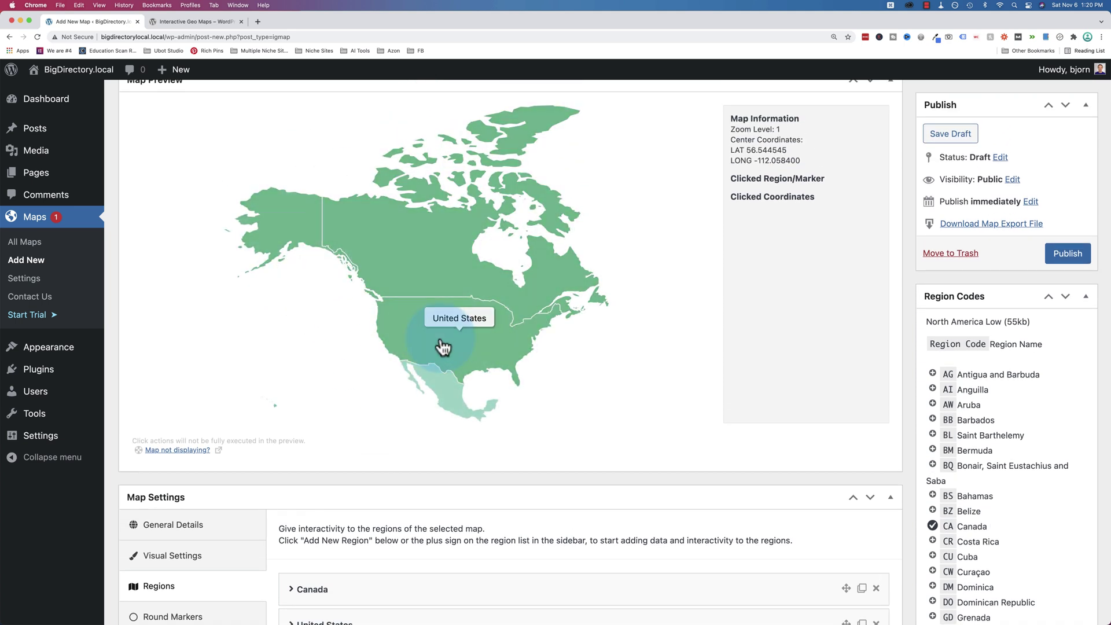
{"action": "scroll", "coordinate": [421, 508], "scroll_direction": "down", "scroll_amount": 10}
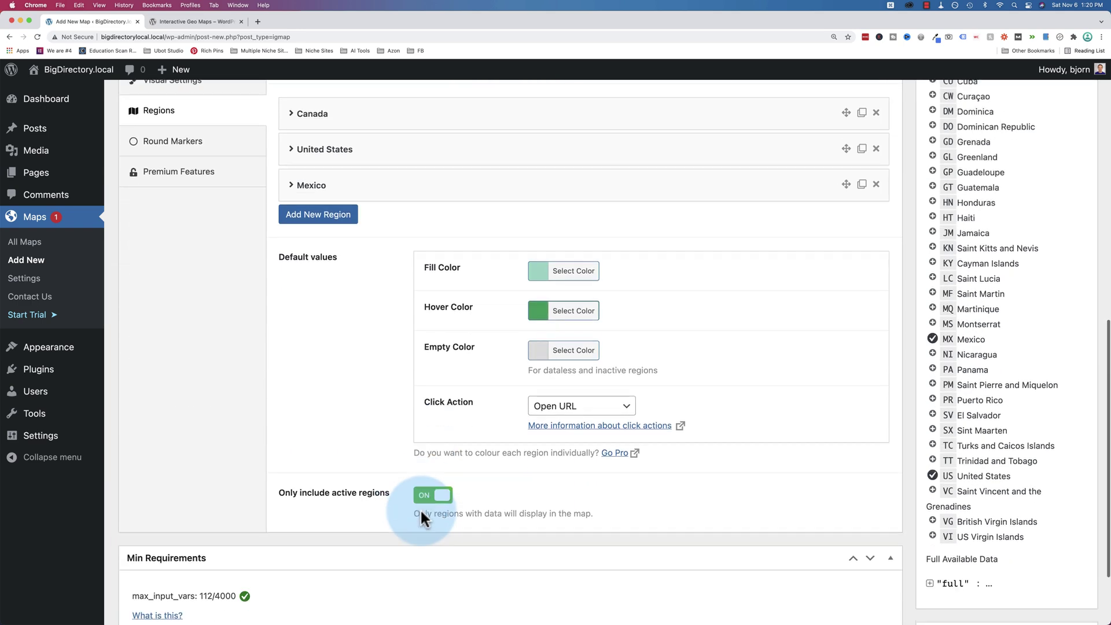
{"action": "left_click", "coordinate": [438, 418]}
Step: Compare the Exclude regions value AQ,GL with the preview to confirm Greenland is gone
{"action": "scroll", "coordinate": [382, 448], "scroll_direction": "up", "scroll_amount": 7}
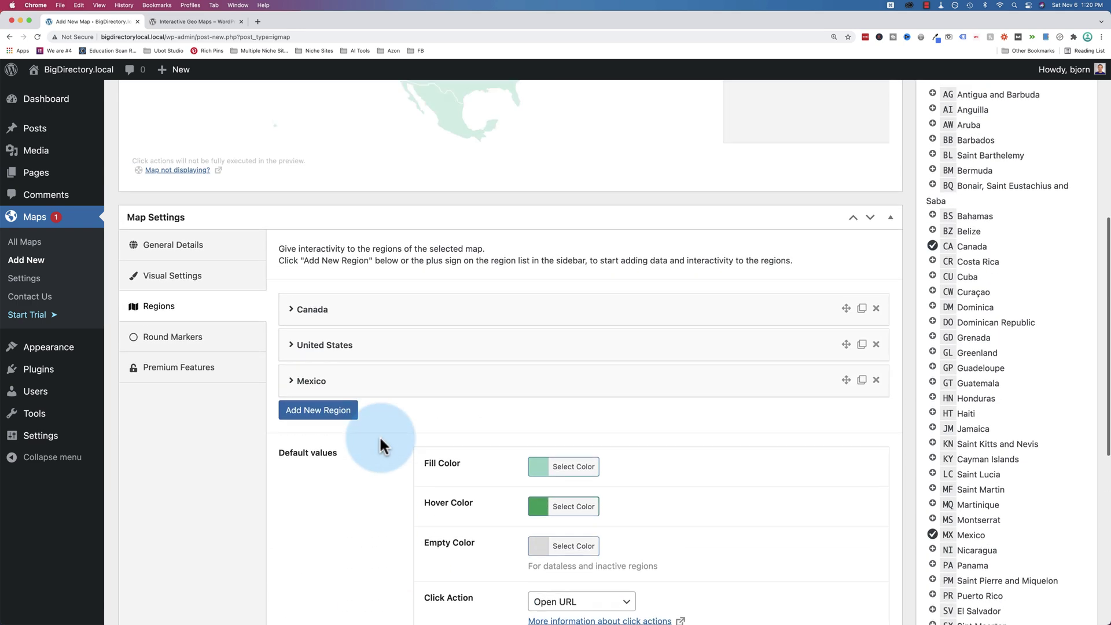
{"action": "scroll", "coordinate": [380, 443], "scroll_direction": "up", "scroll_amount": 4}
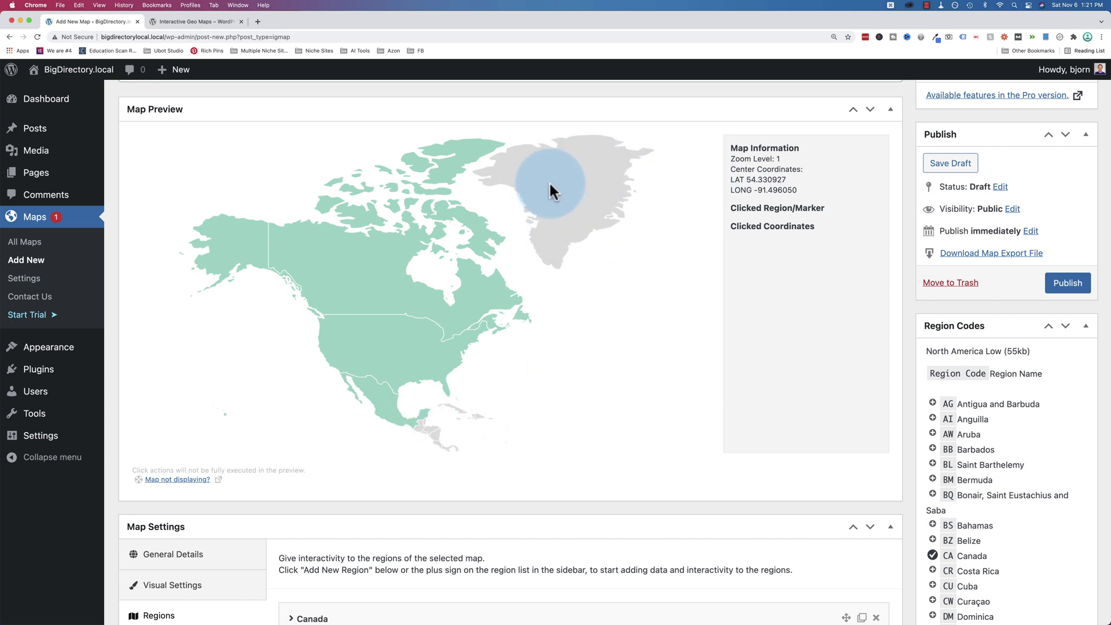
{"action": "scroll", "coordinate": [642, 452], "scroll_direction": "down", "scroll_amount": 8}
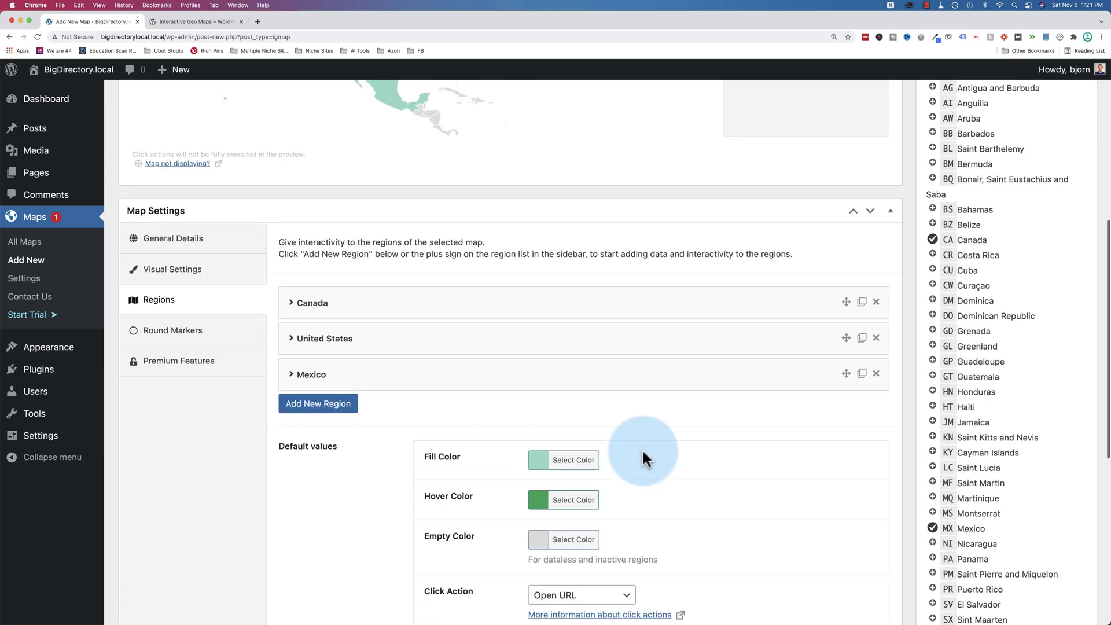
{"action": "scroll", "coordinate": [641, 449], "scroll_direction": "down", "scroll_amount": 3}
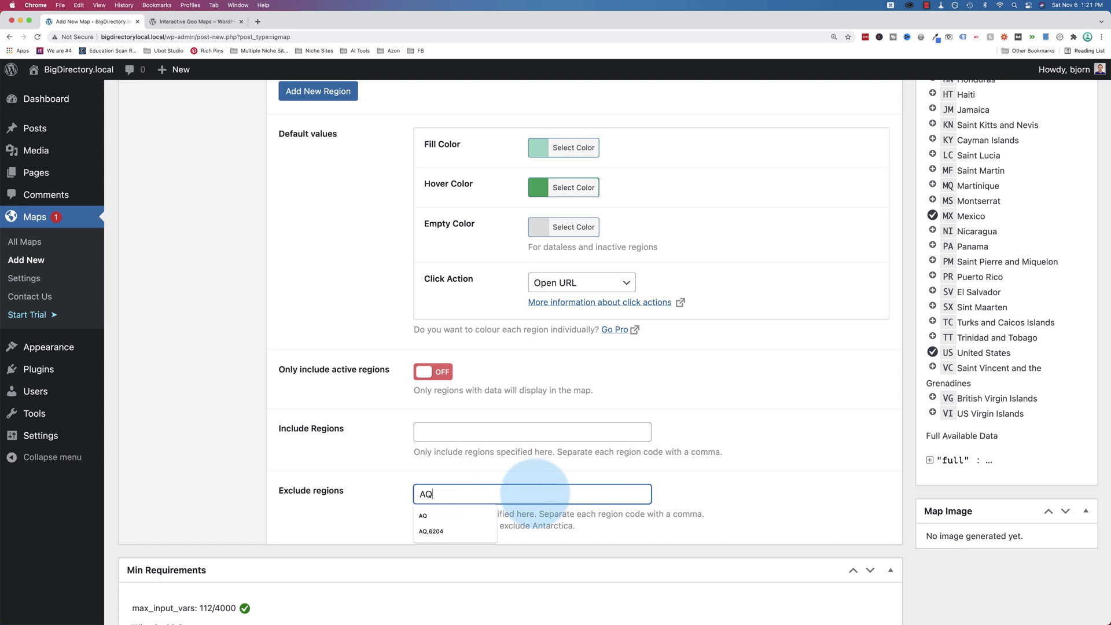
{"action": "scroll", "coordinate": [965, 291], "scroll_direction": "up", "scroll_amount": 3}
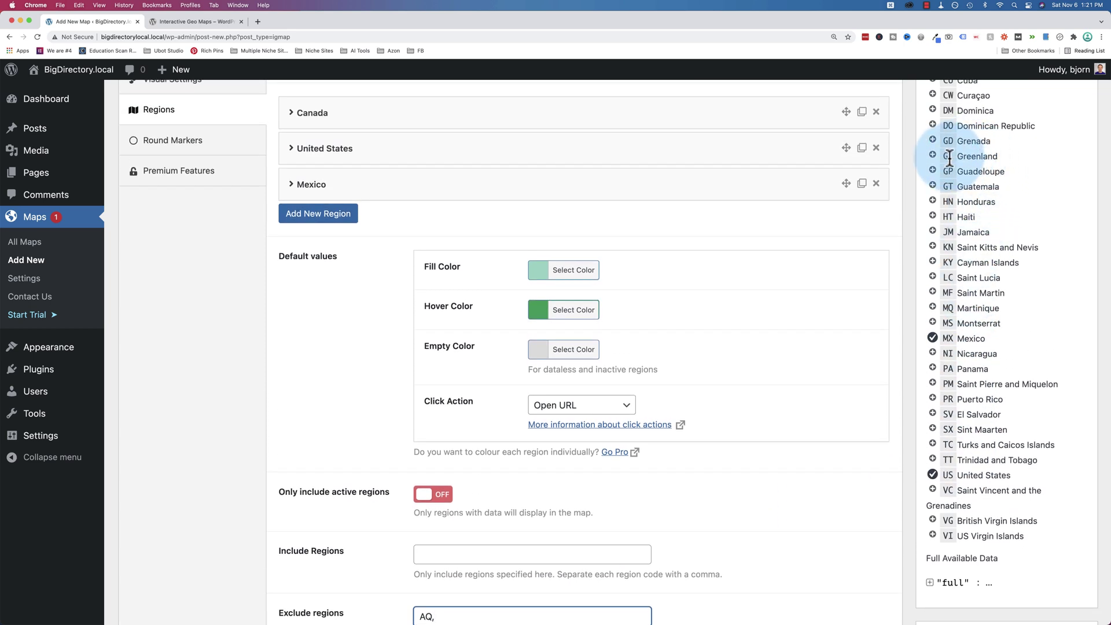
{"action": "scroll", "coordinate": [650, 508], "scroll_direction": "down", "scroll_amount": 2}
{"action": "scroll", "coordinate": [647, 502], "scroll_direction": "down", "scroll_amount": 1}
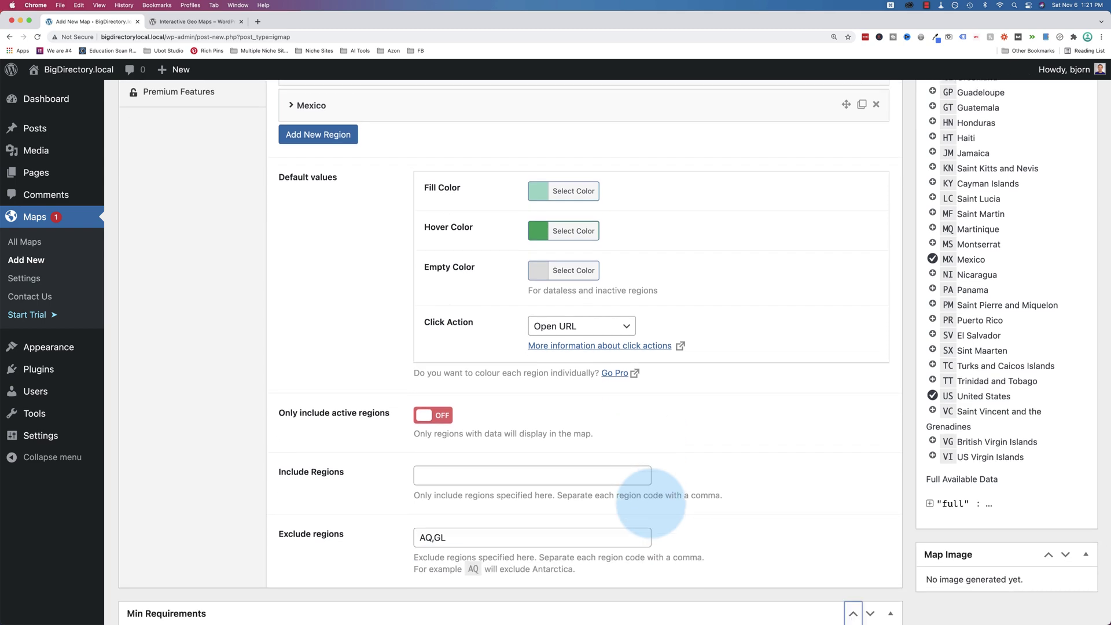
{"action": "scroll", "coordinate": [633, 515], "scroll_direction": "up", "scroll_amount": 6}
{"action": "scroll", "coordinate": [633, 515], "scroll_direction": "up", "scroll_amount": 5}
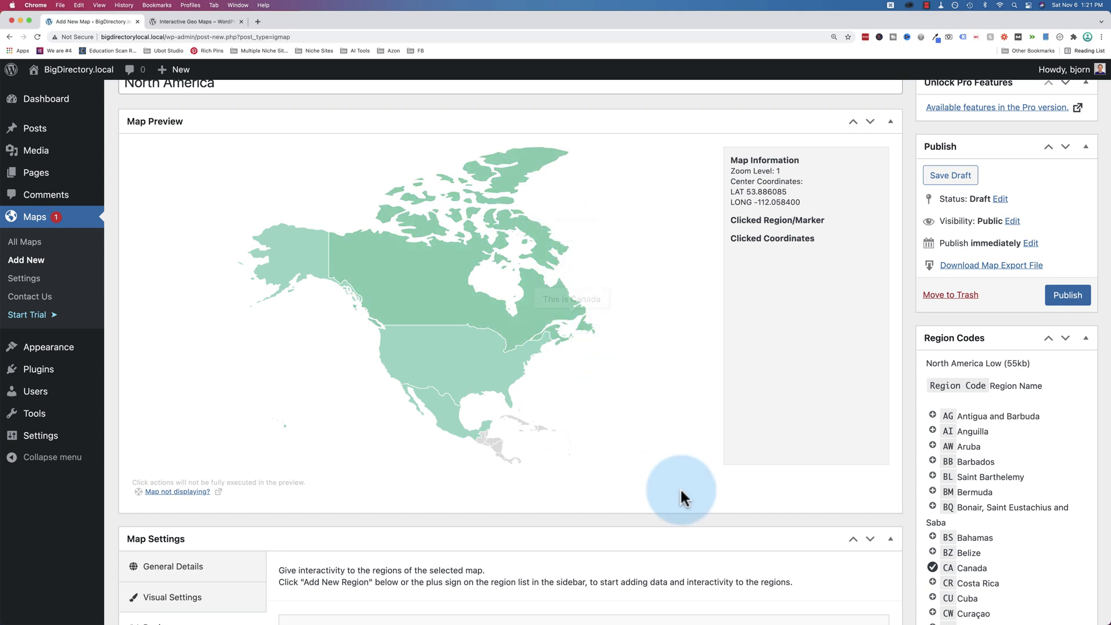
Step: Add a round marker at a spot near the border on the preview map
{"action": "scroll", "coordinate": [680, 491], "scroll_direction": "down", "scroll_amount": 9}
{"action": "scroll", "coordinate": [364, 458], "scroll_direction": "up", "scroll_amount": 4}
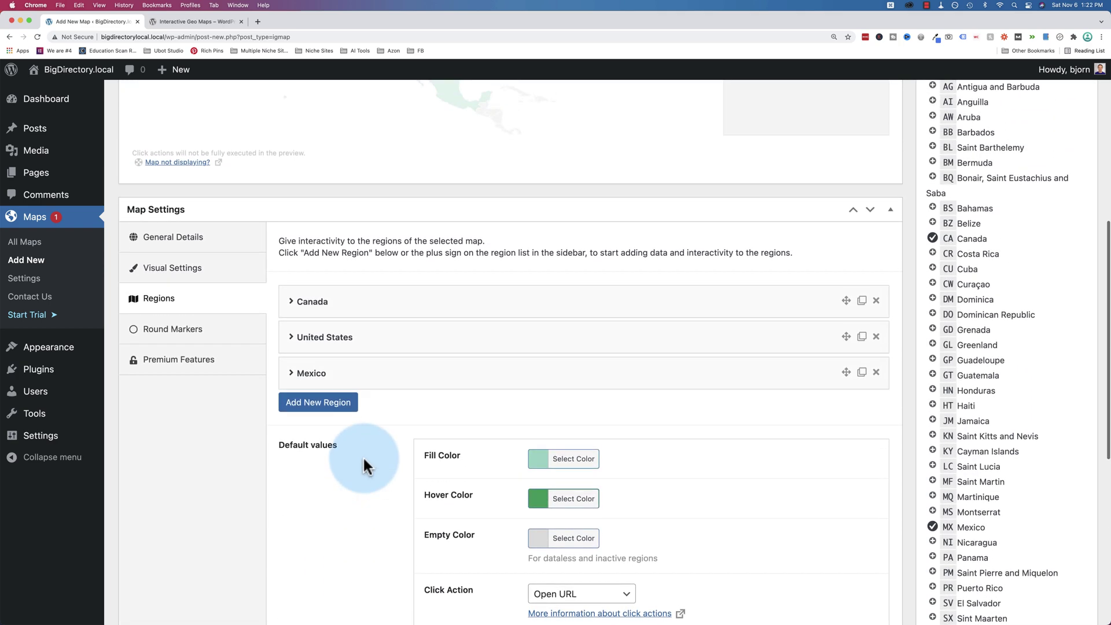
{"action": "scroll", "coordinate": [362, 456], "scroll_direction": "up", "scroll_amount": 5}
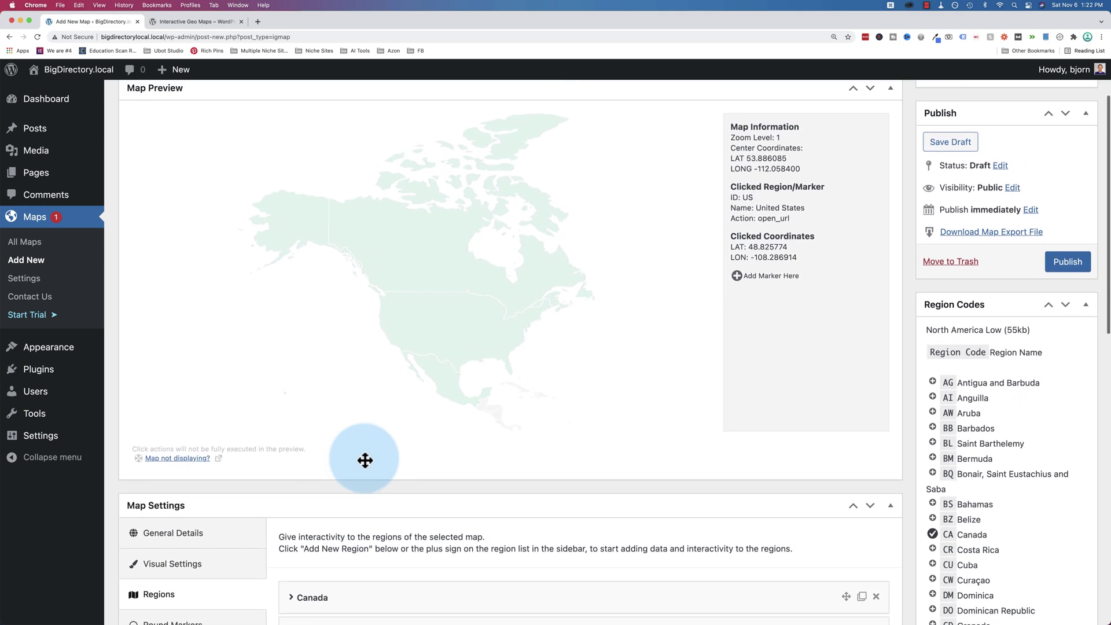
{"action": "left_click", "coordinate": [738, 280]}
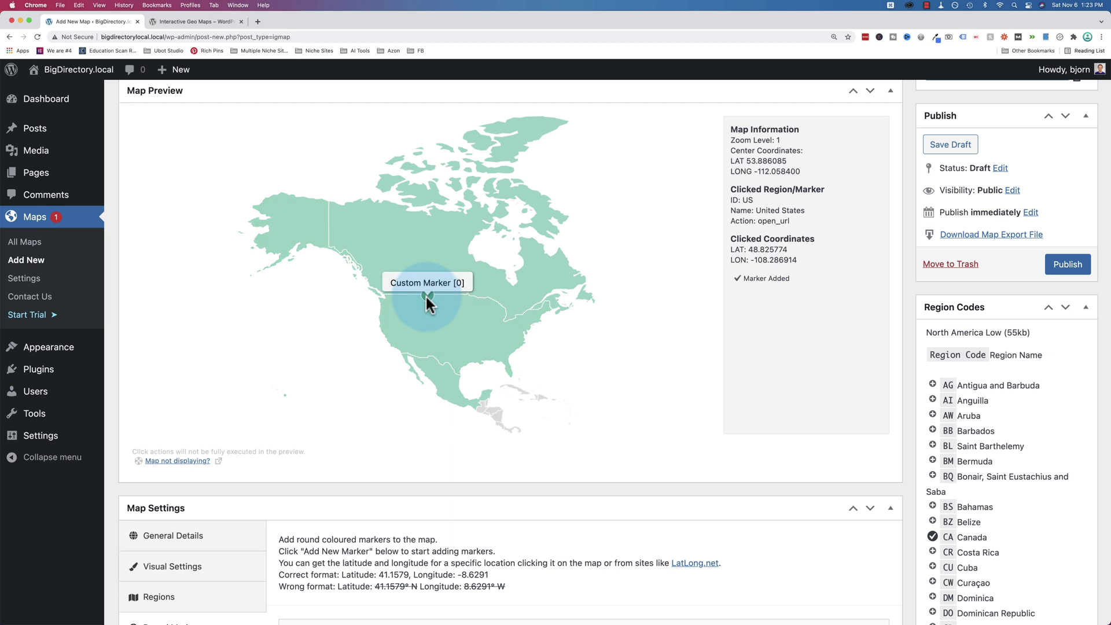
{"action": "left_click", "coordinate": [428, 298]}
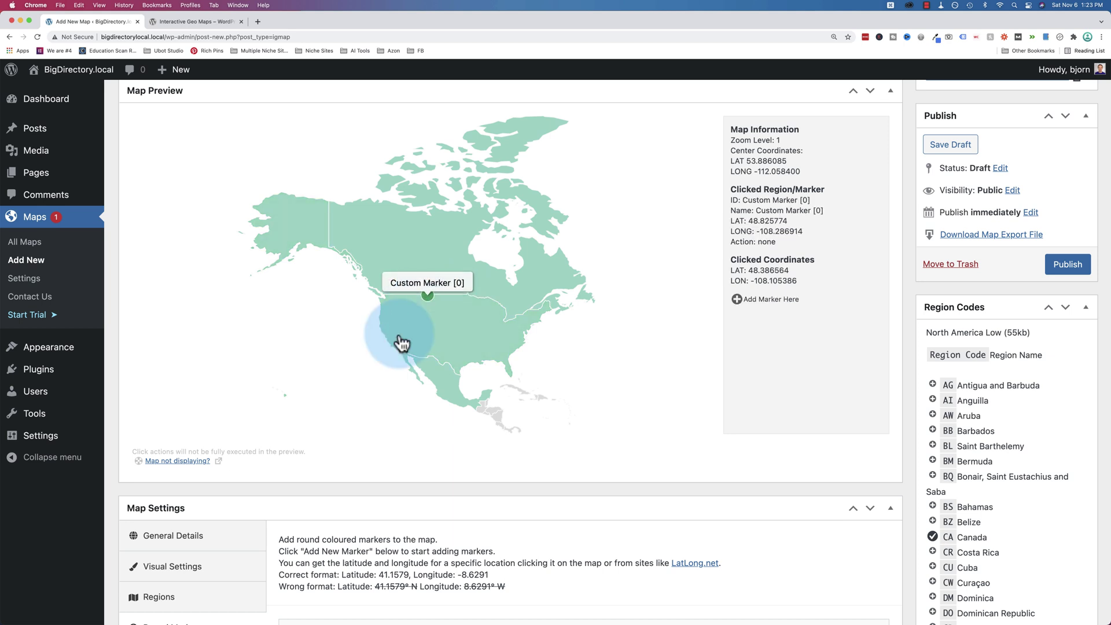
{"action": "scroll", "coordinate": [366, 448], "scroll_direction": "down", "scroll_amount": 3}
{"action": "scroll", "coordinate": [366, 449], "scroll_direction": "down", "scroll_amount": 3}
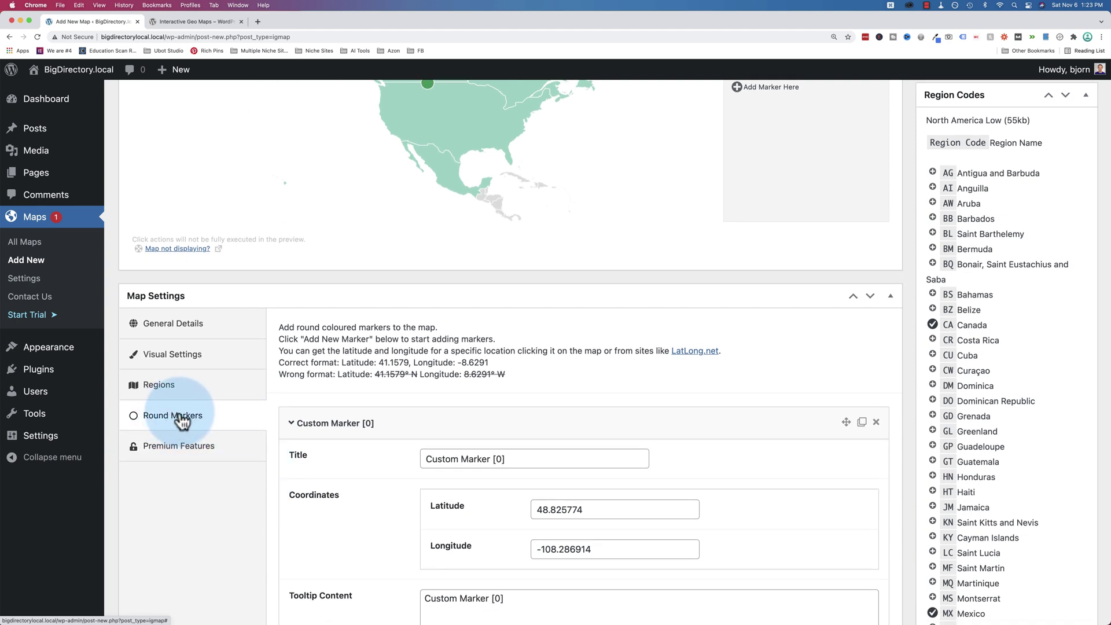
{"action": "scroll", "coordinate": [347, 446], "scroll_direction": "down", "scroll_amount": 3}
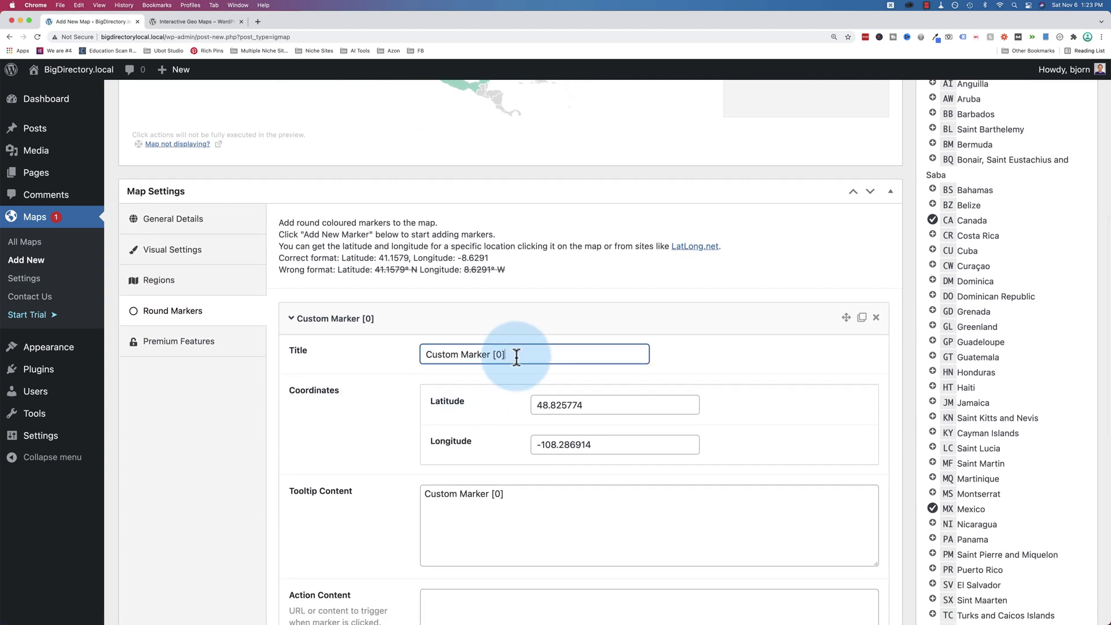
Step: Set the marker's title to Border and its latitude to 49
{"action": "left_click_drag", "start_coordinate": [496, 355], "coordinate": [410, 354]}
{"action": "type", "text": "Border"}
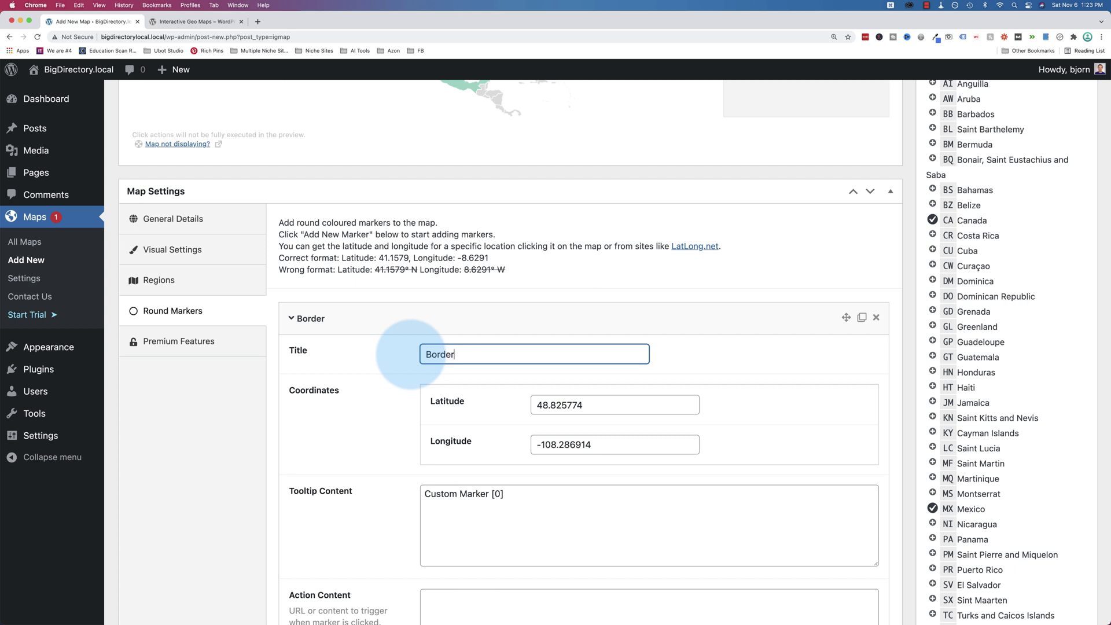
{"action": "left_click", "coordinate": [585, 409]}
{"action": "left_click_drag", "start_coordinate": [593, 407], "coordinate": [509, 408]}
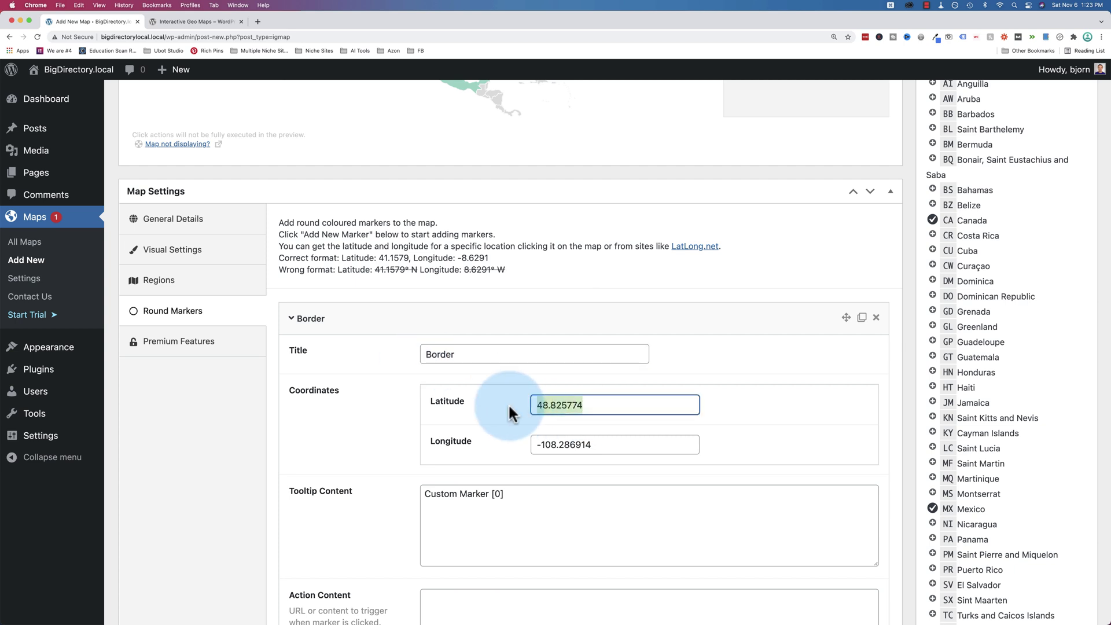
{"action": "type", "text": "49"}
{"action": "key", "text": "Tab"}
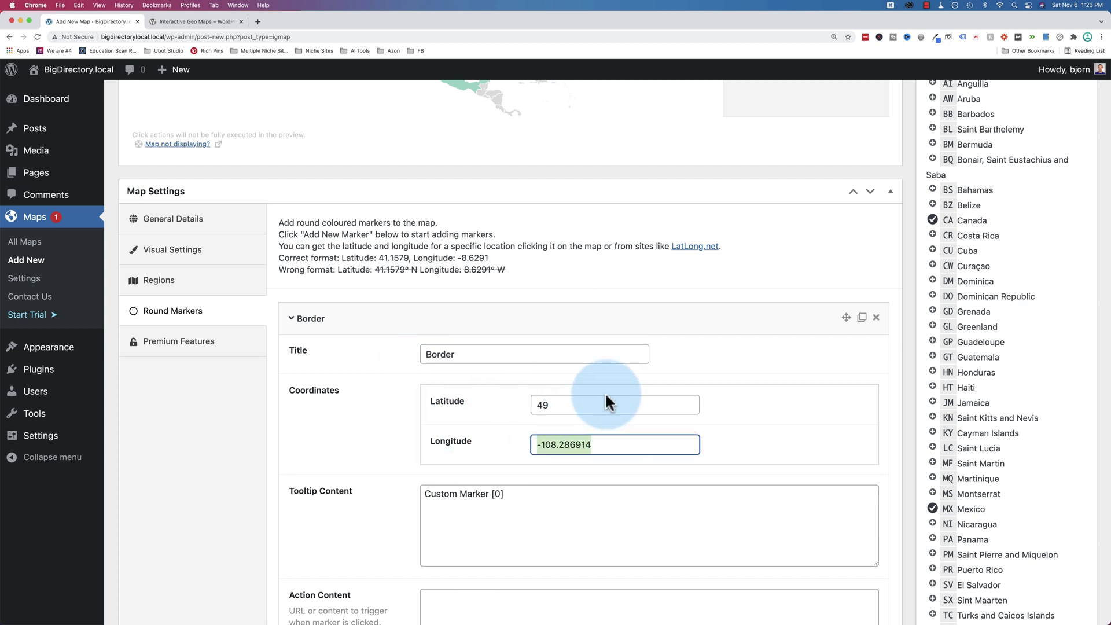
{"action": "scroll", "coordinate": [372, 434], "scroll_direction": "up", "scroll_amount": 5}
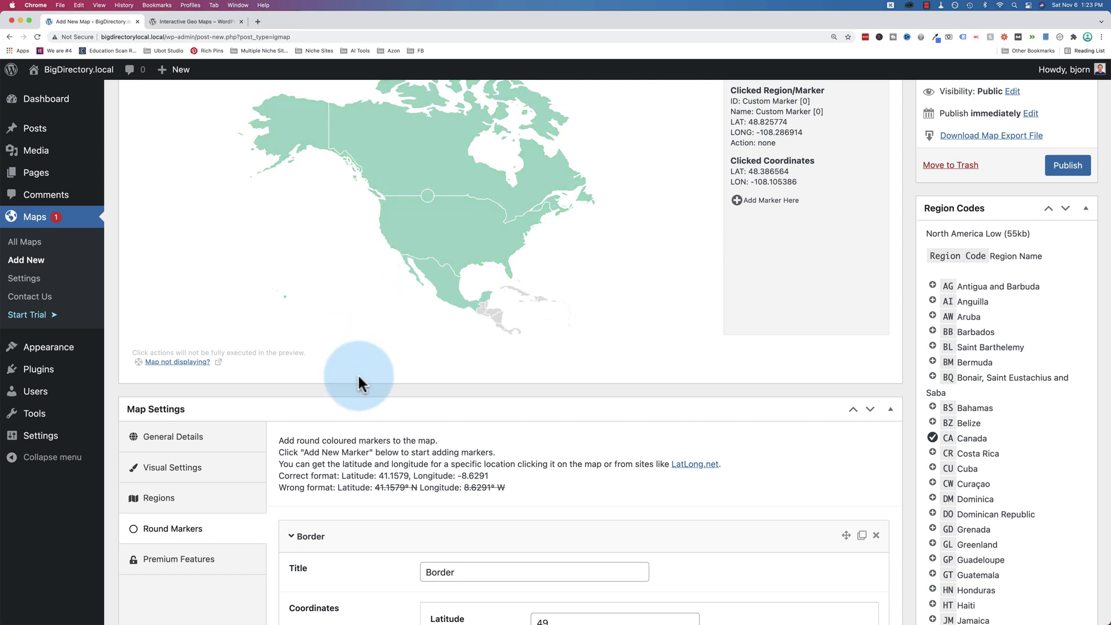
{"action": "scroll", "coordinate": [498, 405], "scroll_direction": "down", "scroll_amount": 10}
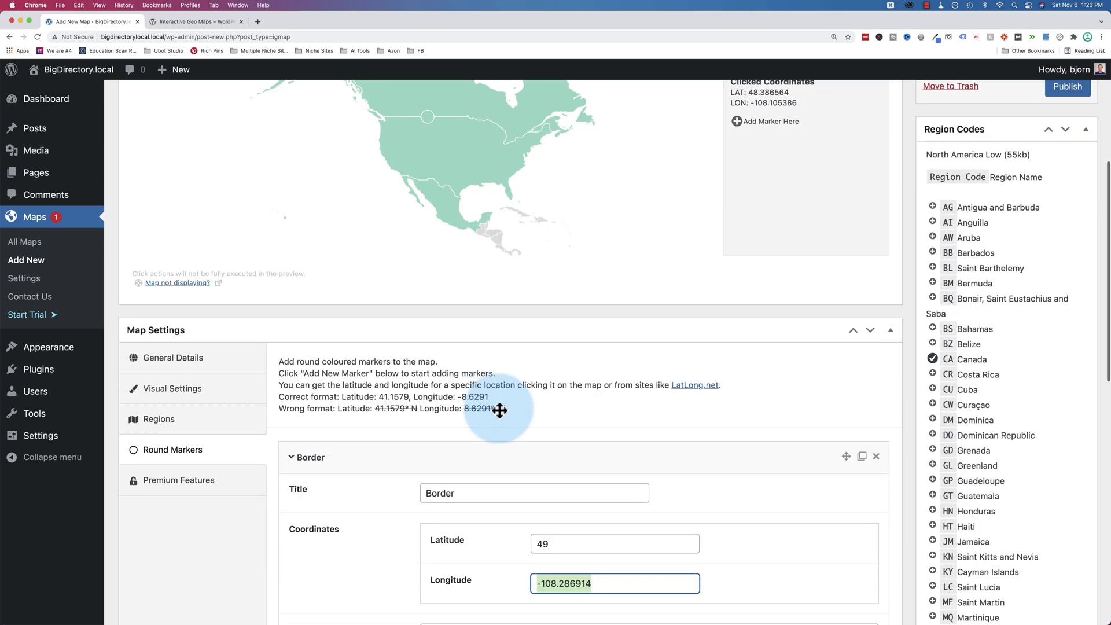
Step: Set the marker's tooltip content to Border, copied from its title
{"action": "left_click_drag", "start_coordinate": [526, 354], "coordinate": [414, 332]}
{"action": "left_click", "coordinate": [431, 201]}
{"action": "key", "text": "ctrl+c"}
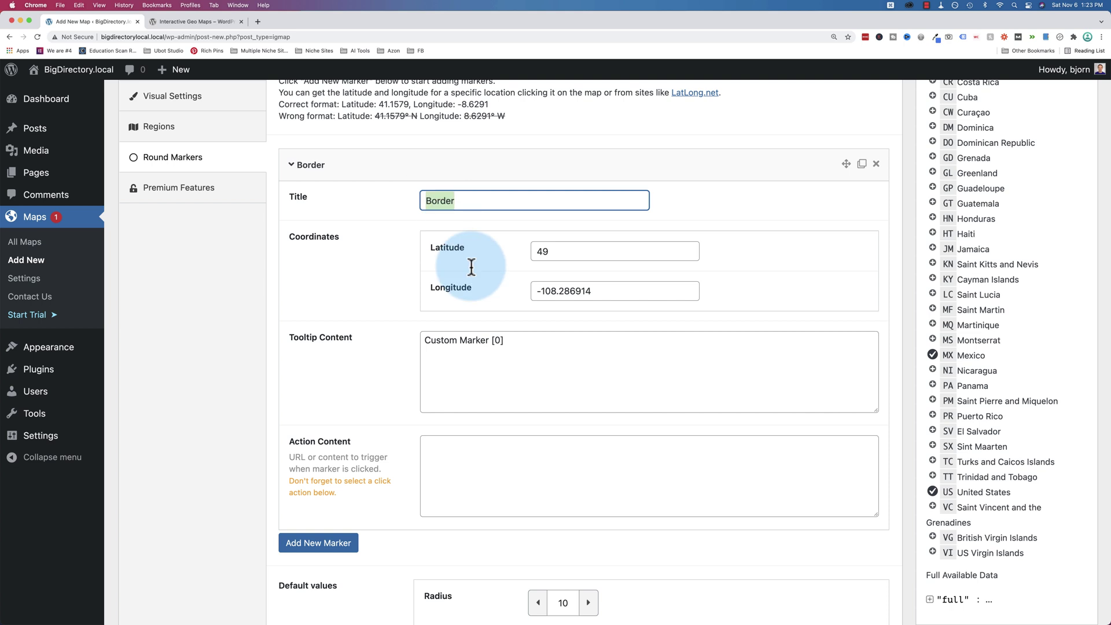
{"action": "triple_click", "coordinate": [499, 347]}
{"action": "key", "text": "ctrl+v"}
{"action": "left_click", "coordinate": [447, 473]}
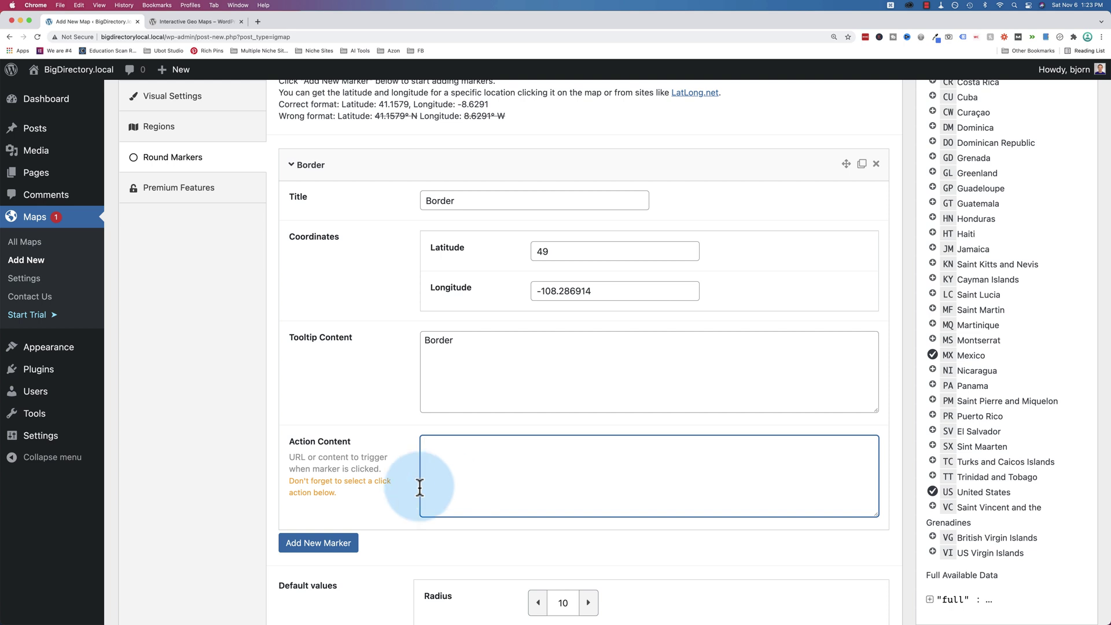
{"action": "scroll", "coordinate": [370, 491], "scroll_direction": "down", "scroll_amount": 5}
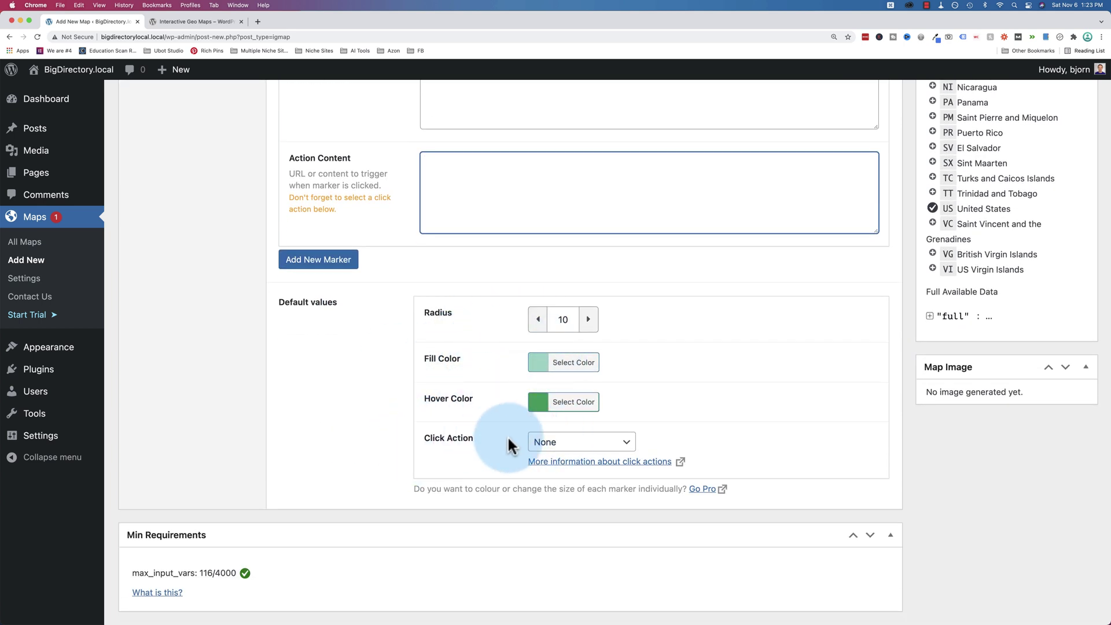
{"action": "scroll", "coordinate": [451, 437], "scroll_direction": "up", "scroll_amount": 2}
{"action": "scroll", "coordinate": [451, 436], "scroll_direction": "up", "scroll_amount": 4}
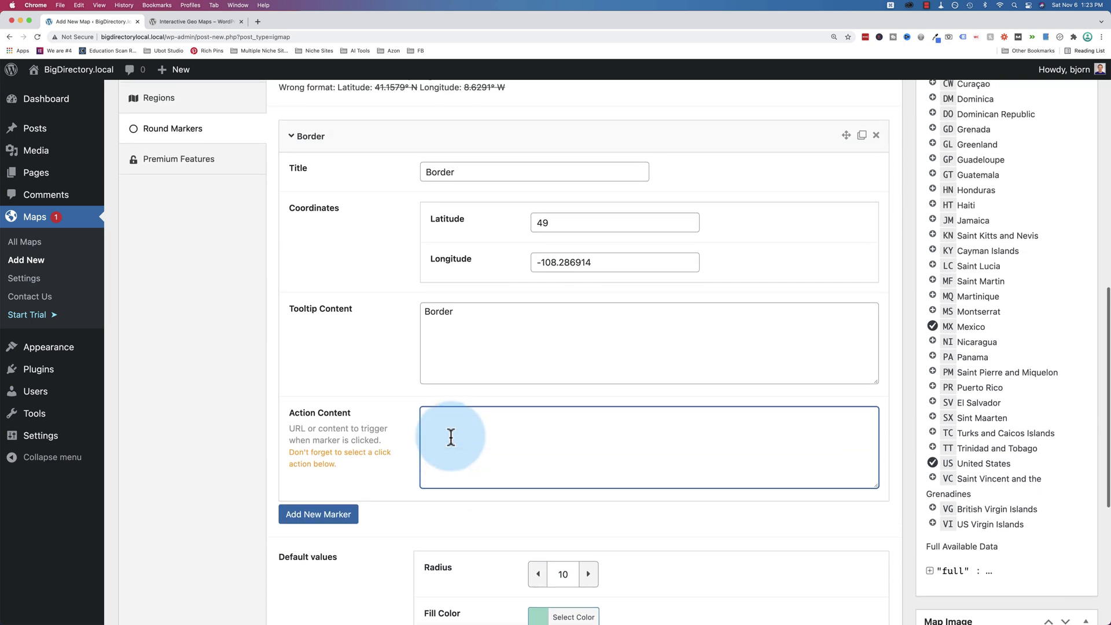
Step: Delete the Border marker, confirming the removal with OK
{"action": "scroll", "coordinate": [450, 437], "scroll_direction": "up", "scroll_amount": 6}
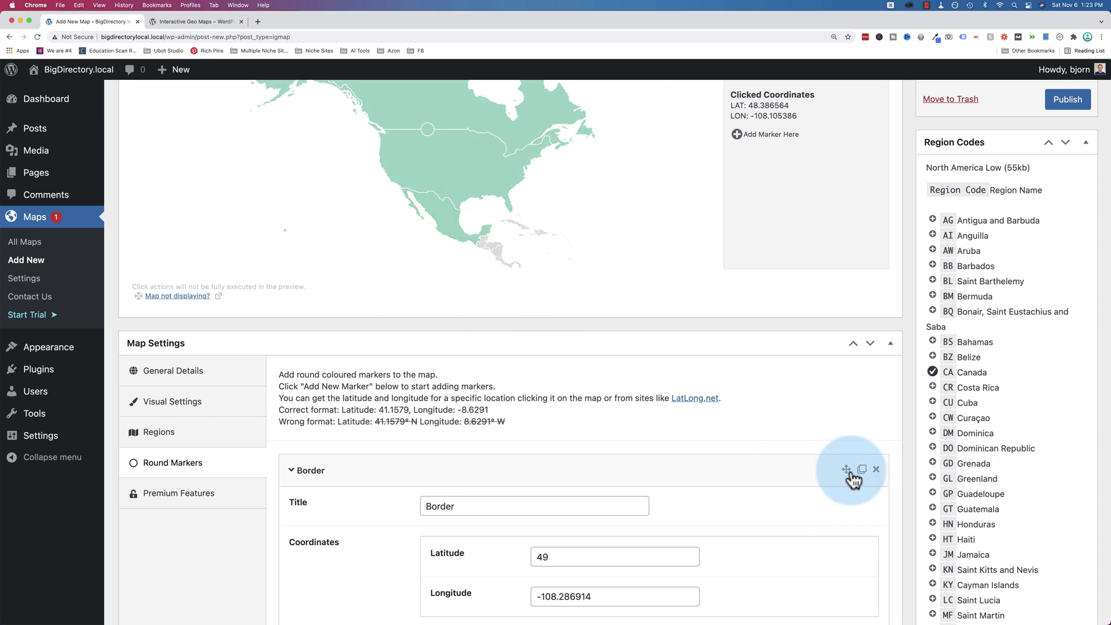
{"action": "left_click", "coordinate": [875, 471]}
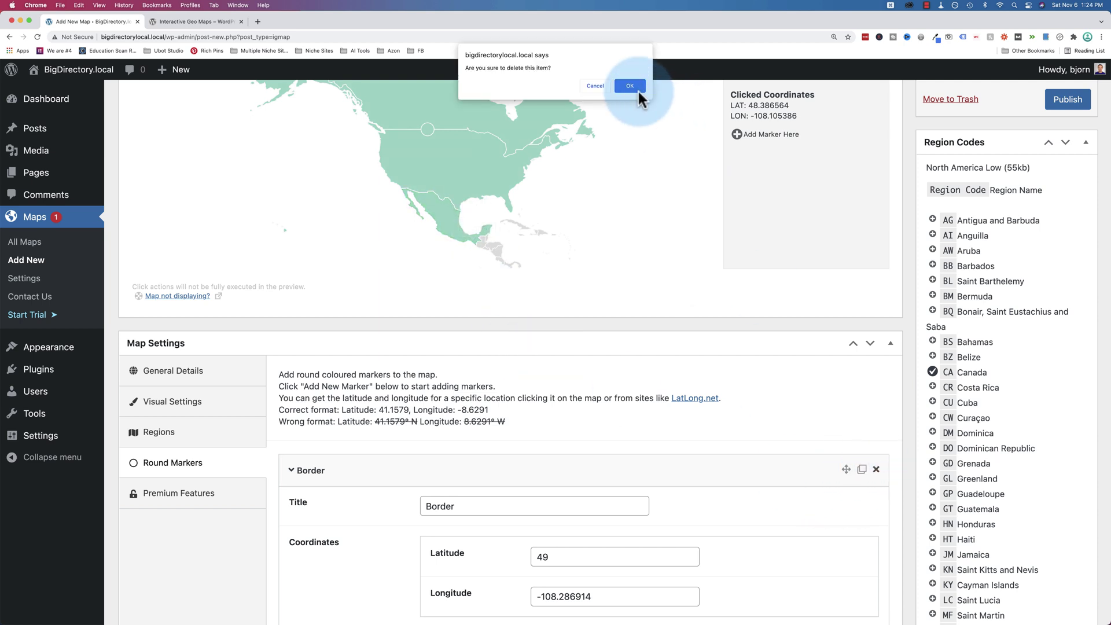
{"action": "left_click", "coordinate": [630, 86]}
{"action": "scroll", "coordinate": [666, 434], "scroll_direction": "up", "scroll_amount": 3}
{"action": "left_click", "coordinate": [422, 269]}
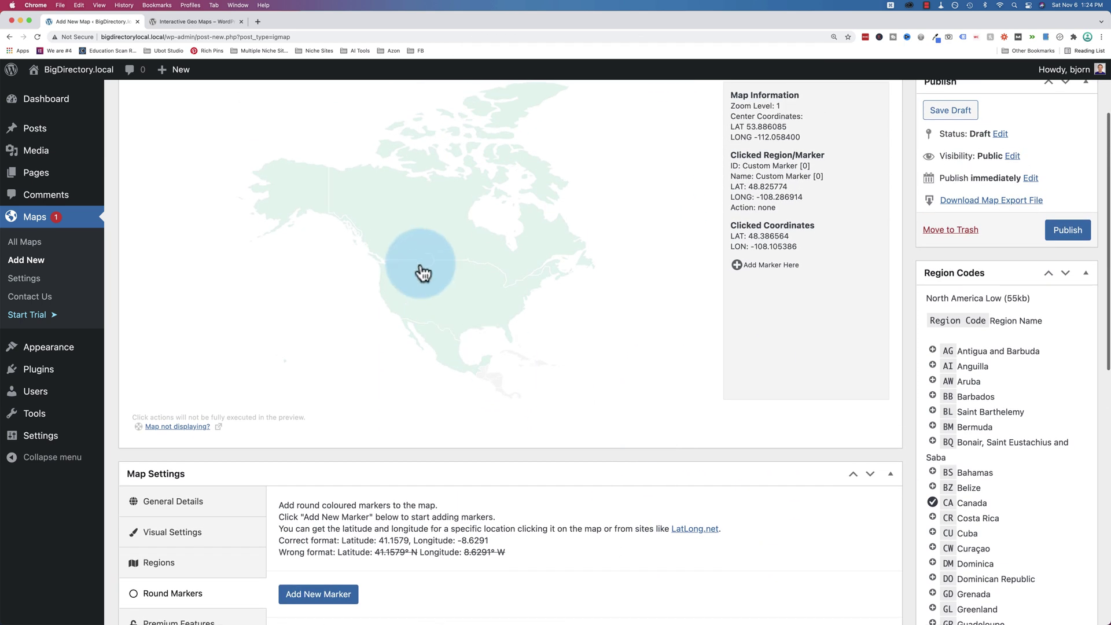
Step: Publish the North America map and select its [display-map id='253'] shortcode
{"action": "scroll", "coordinate": [459, 332], "scroll_direction": "up", "scroll_amount": 2}
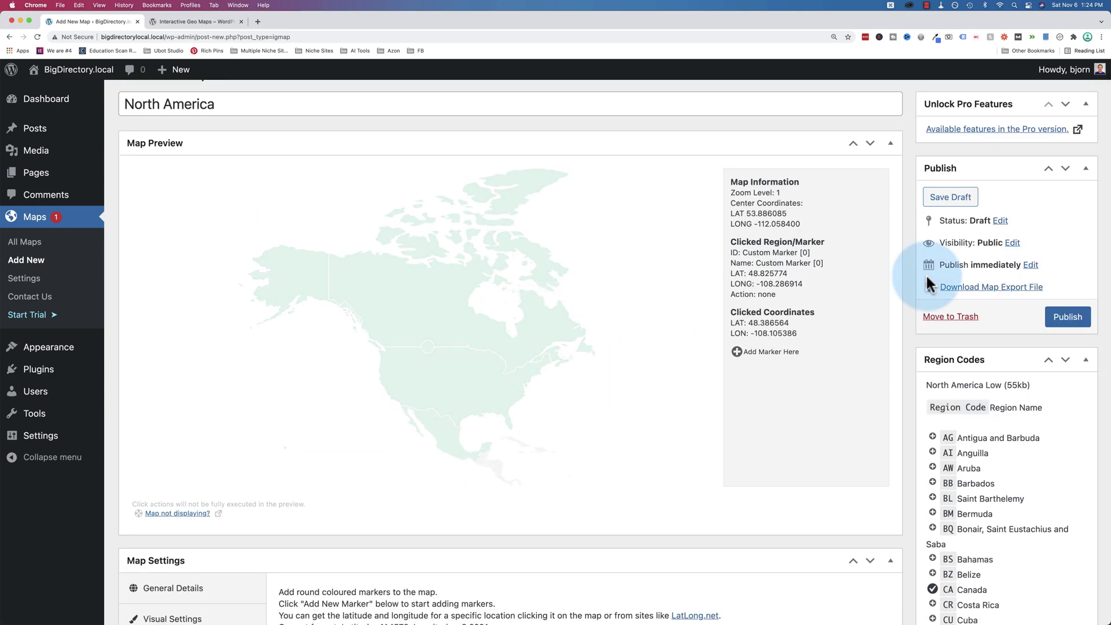
{"action": "left_click", "coordinate": [1068, 317]}
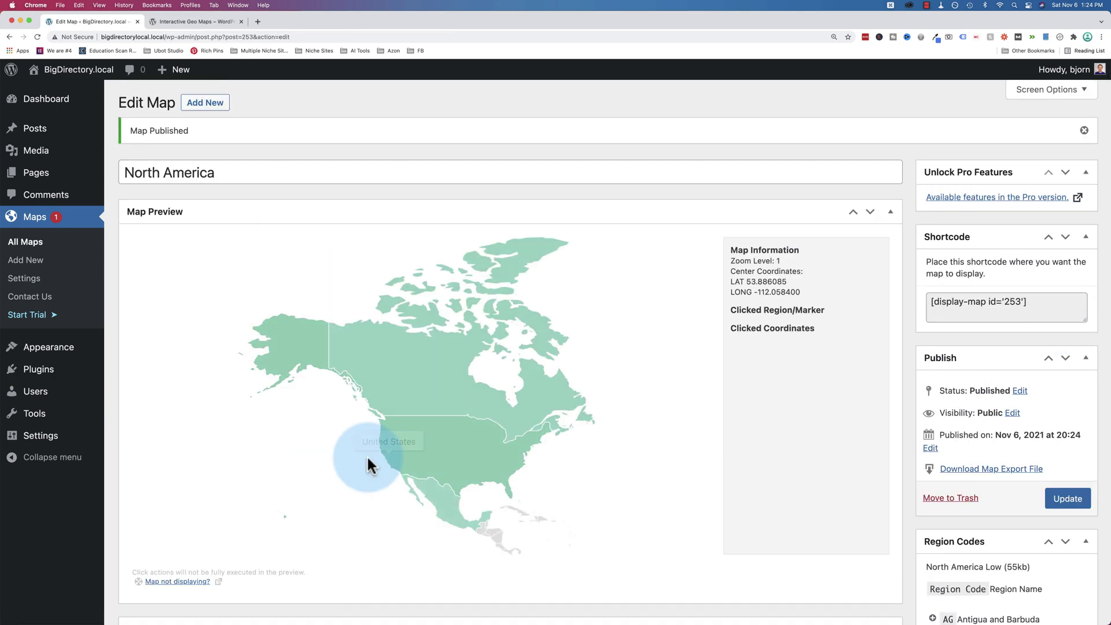
{"action": "left_click_drag", "start_coordinate": [1032, 301], "coordinate": [921, 301]}
Step: Copy the map's shortcode and title a new page 'North America'
{"action": "right_click", "coordinate": [942, 301]}
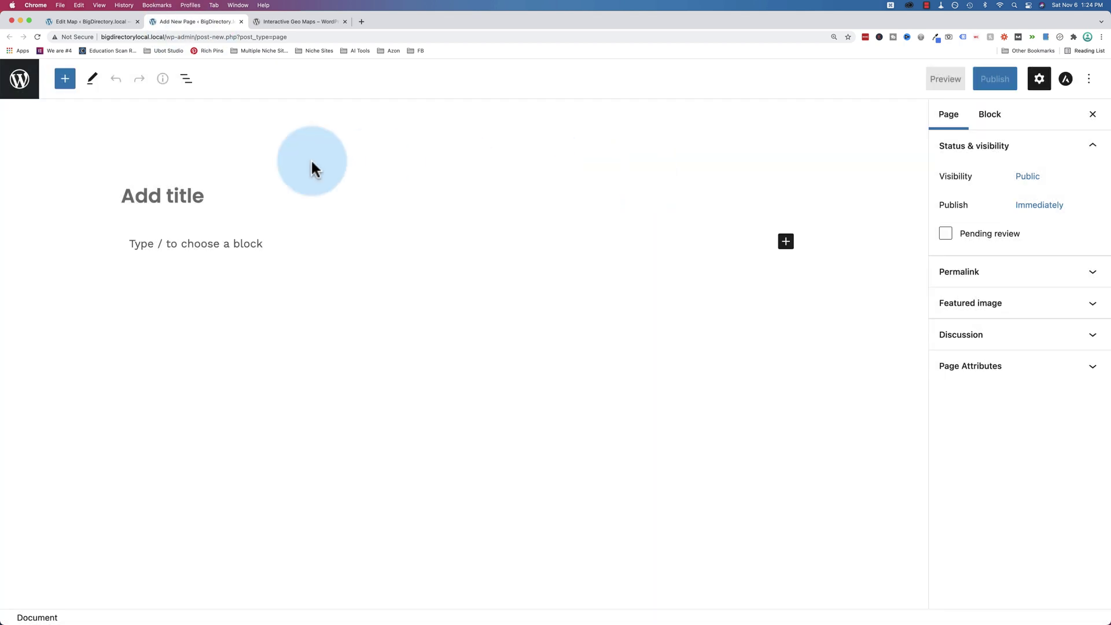
{"action": "left_click", "coordinate": [194, 196]}
{"action": "type", "text": "North America"}
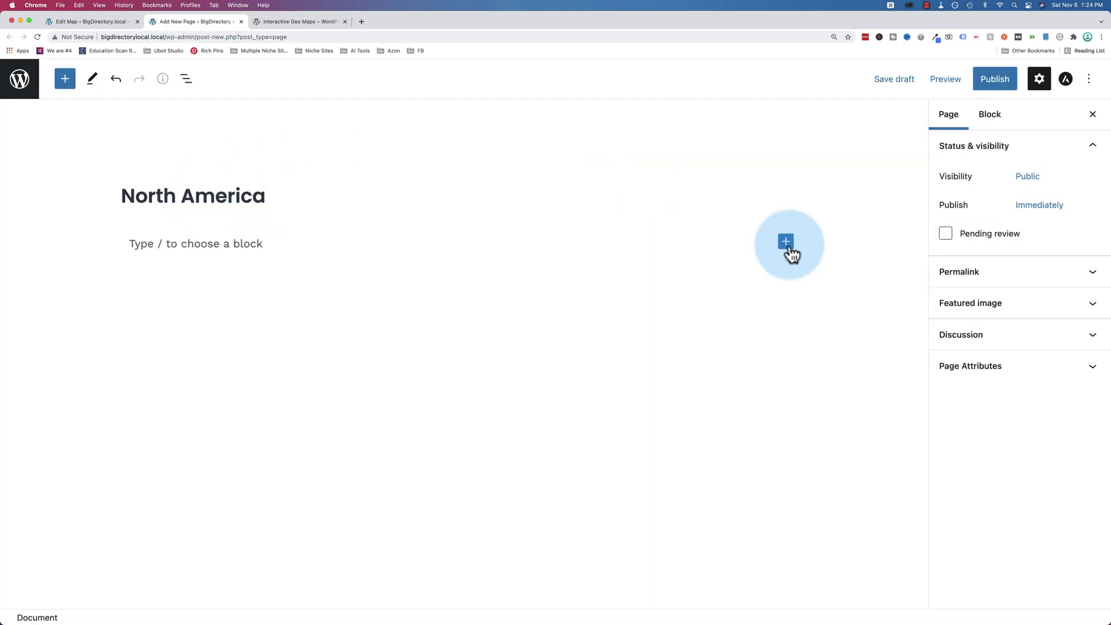
Step: Add a Shortcode block containing [display-map id='253'] and publish the page
{"action": "left_click", "coordinate": [786, 241]}
{"action": "type", "text": "short"}
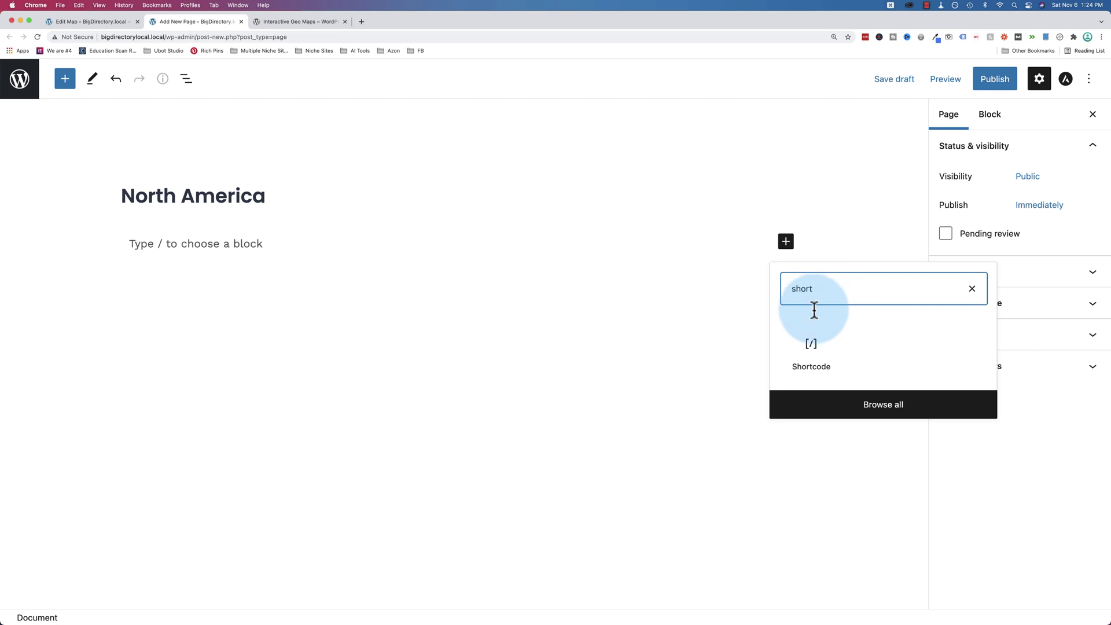
{"action": "left_click", "coordinate": [809, 328]}
{"action": "left_click", "coordinate": [161, 278]}
{"action": "key", "text": "super+v"}
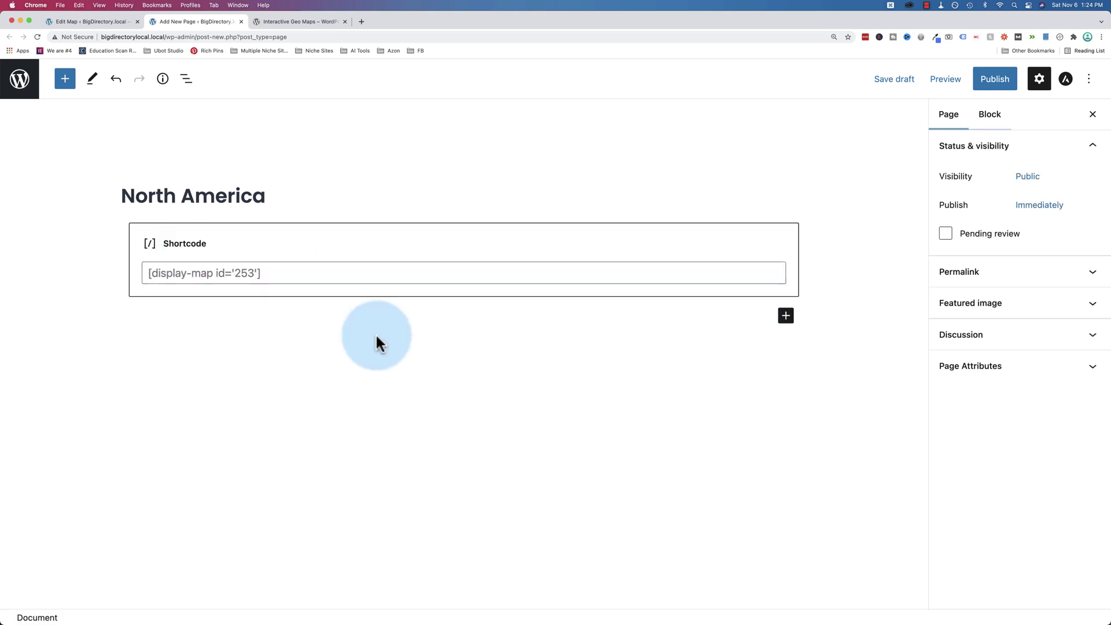
{"action": "left_click", "coordinate": [940, 90]}
{"action": "left_click", "coordinate": [996, 74]}
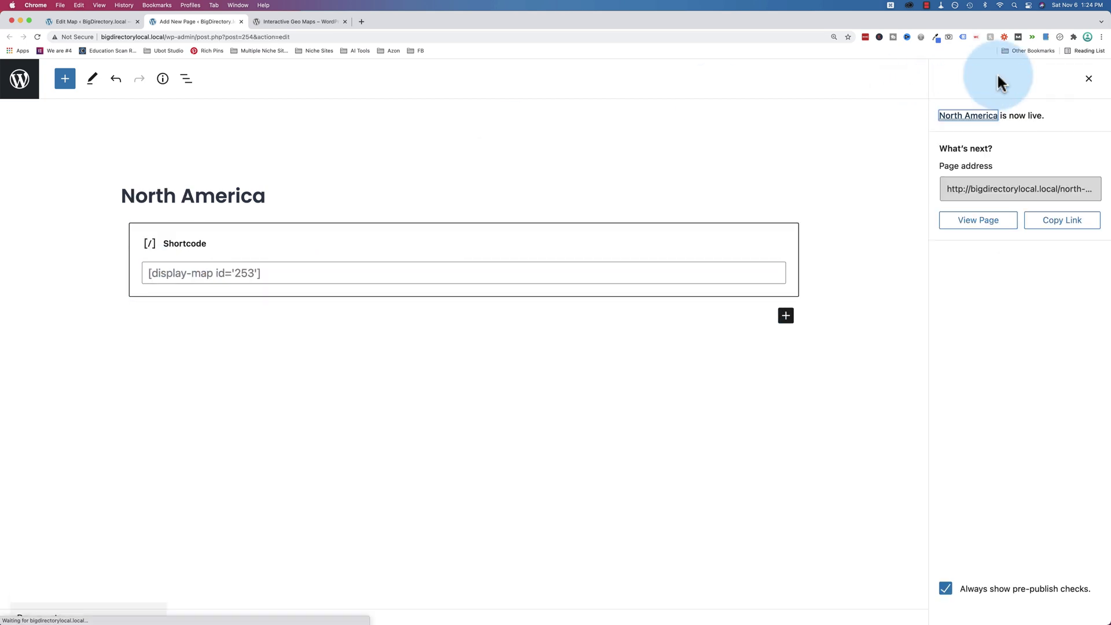
{"action": "left_click_drag", "start_coordinate": [292, 259], "coordinate": [184, 273]}
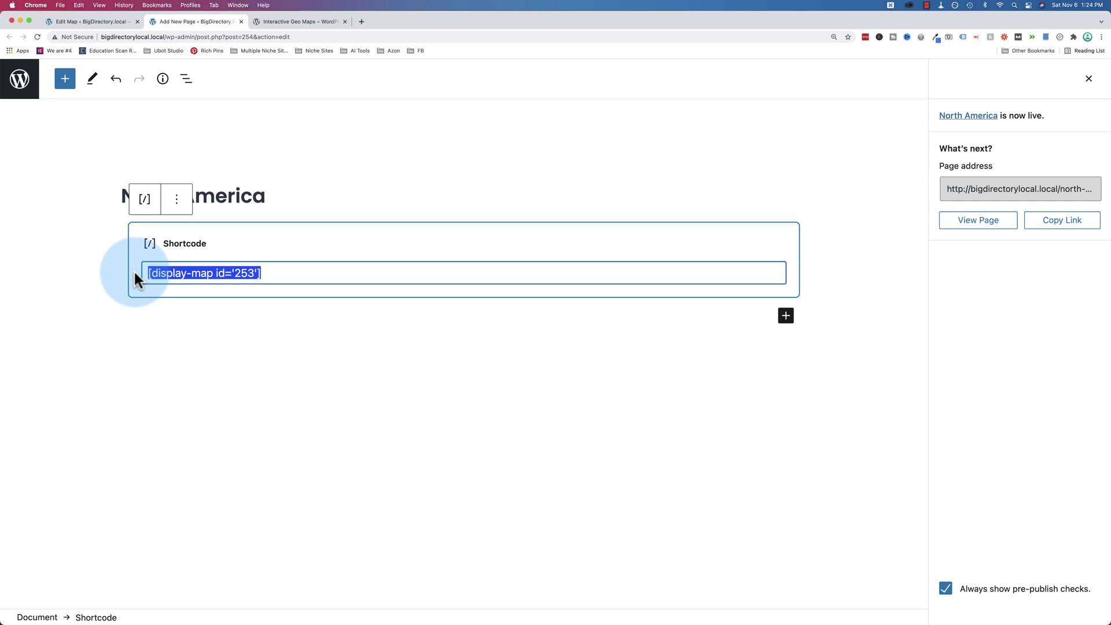
Step: View the live North America page with its map, then return to the Edit Map tab
{"action": "left_click", "coordinate": [977, 221]}
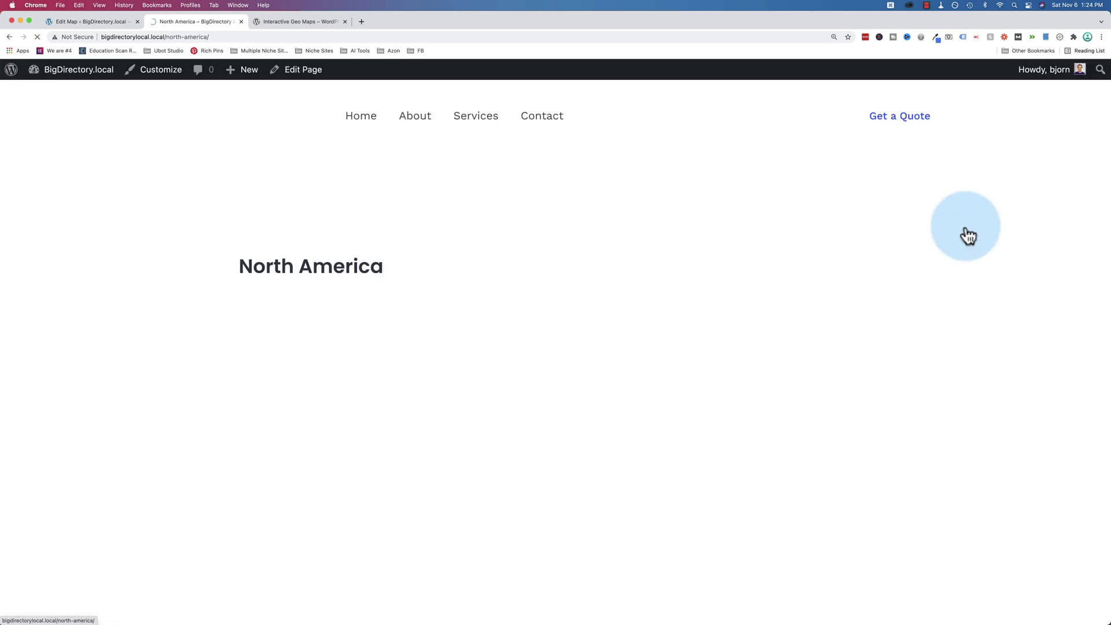
{"action": "scroll", "coordinate": [226, 294], "scroll_direction": "down", "scroll_amount": 1}
{"action": "scroll", "coordinate": [225, 293], "scroll_direction": "down", "scroll_amount": 2}
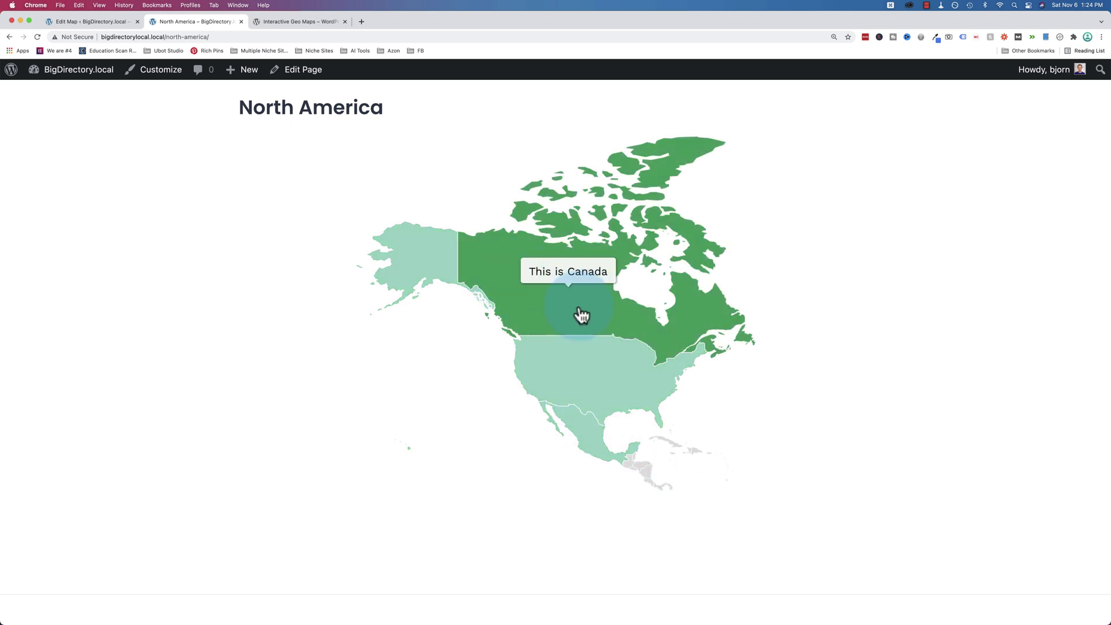
{"action": "left_click", "coordinate": [87, 21]}
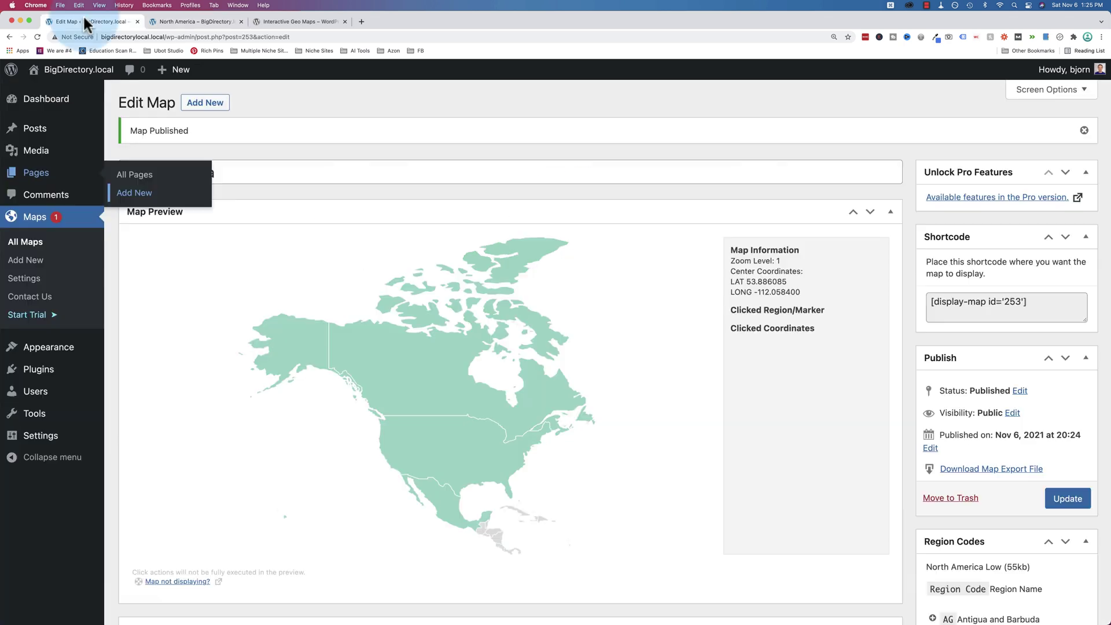
Step: Start a new map and choose USA Territories Low (88kb) as the map to display
{"action": "left_click", "coordinate": [46, 263]}
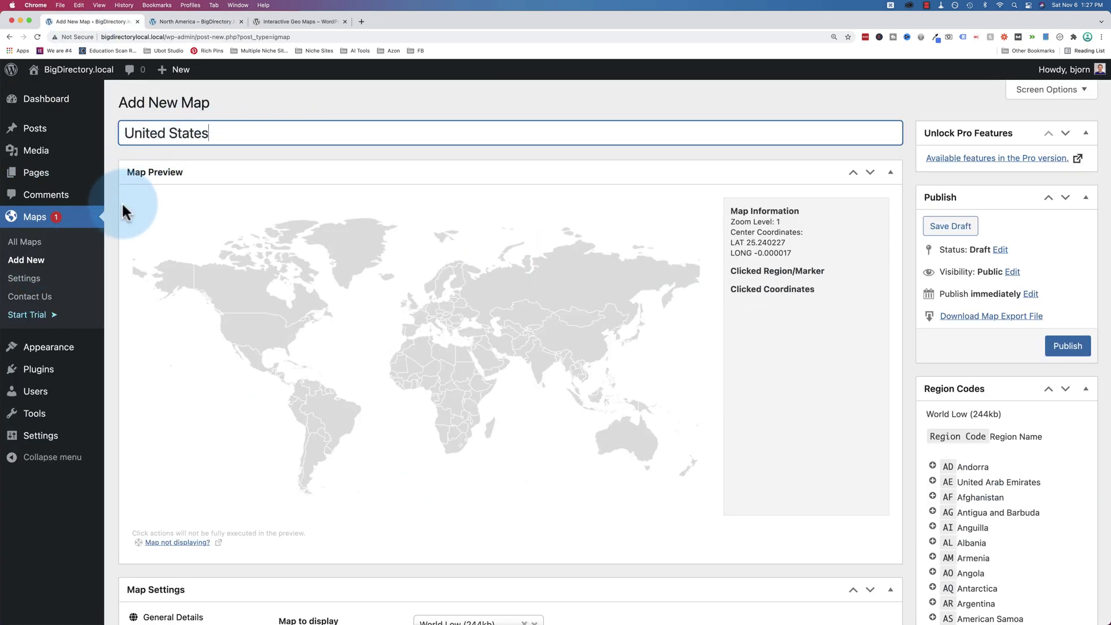
{"action": "scroll", "coordinate": [113, 223], "scroll_direction": "down", "scroll_amount": 3}
{"action": "left_click", "coordinate": [486, 373]}
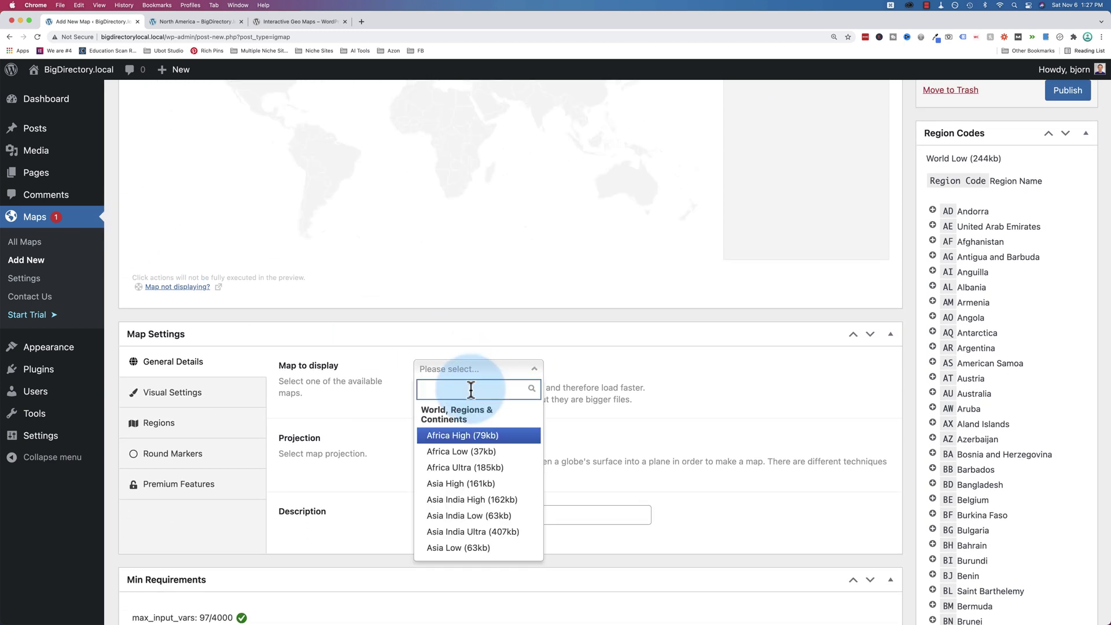
{"action": "type", "text": "usa"}
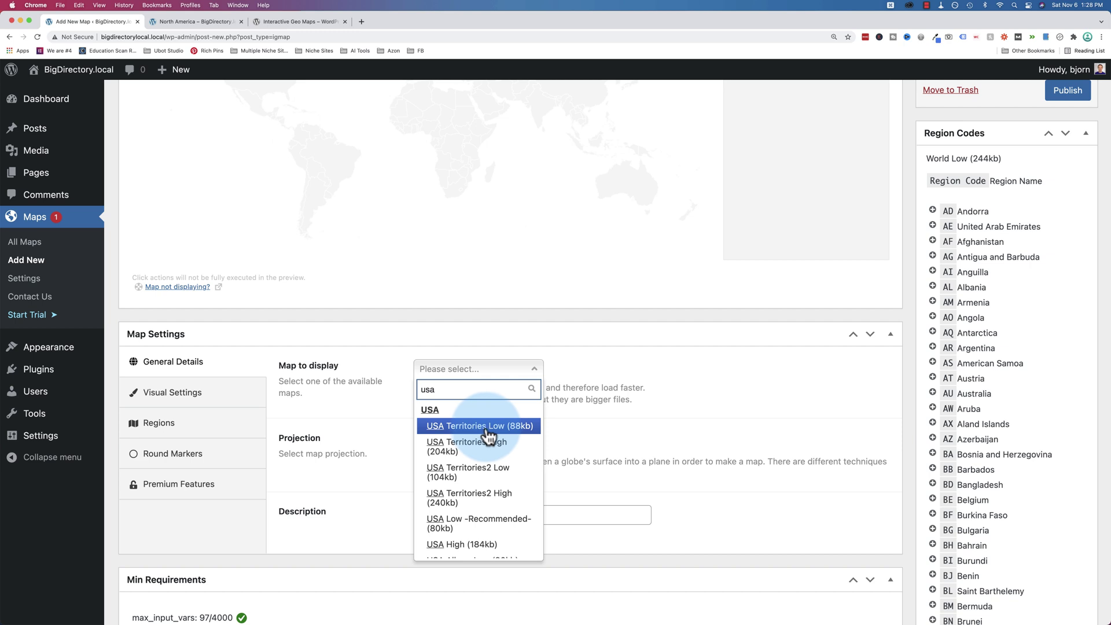
{"action": "left_click", "coordinate": [491, 428]}
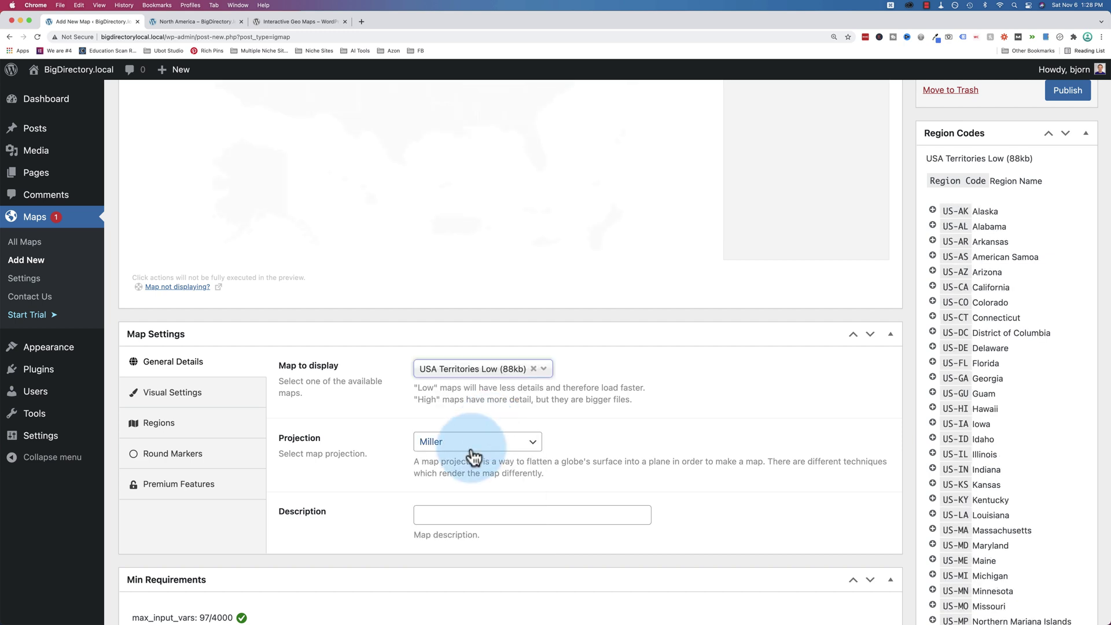
{"action": "scroll", "coordinate": [300, 494], "scroll_direction": "up", "scroll_amount": 5}
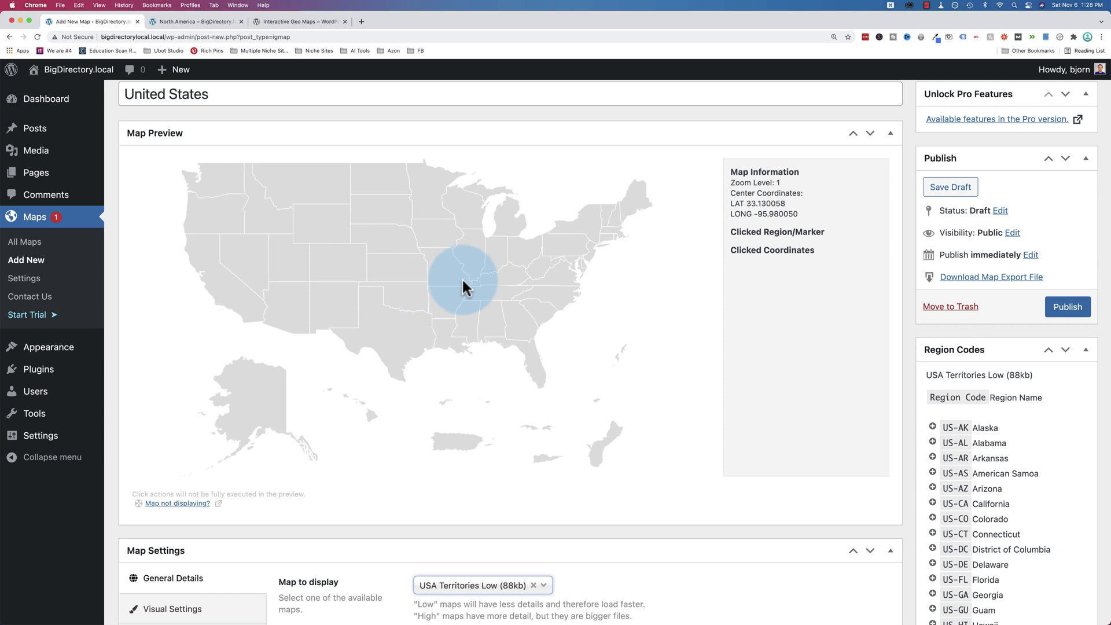
Step: Click states like Missouri, Idaho, Texas and Colorado to read their codes, ending on Washington (US-WA)
{"action": "left_click", "coordinate": [440, 279]}
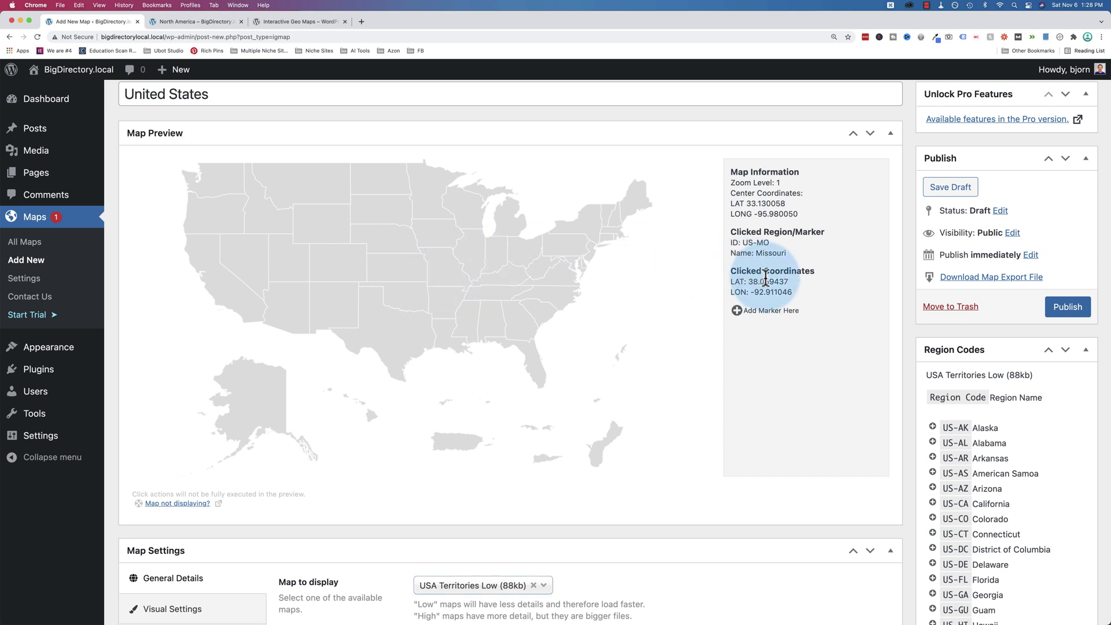
{"action": "left_click_drag", "start_coordinate": [750, 282], "coordinate": [797, 293]}
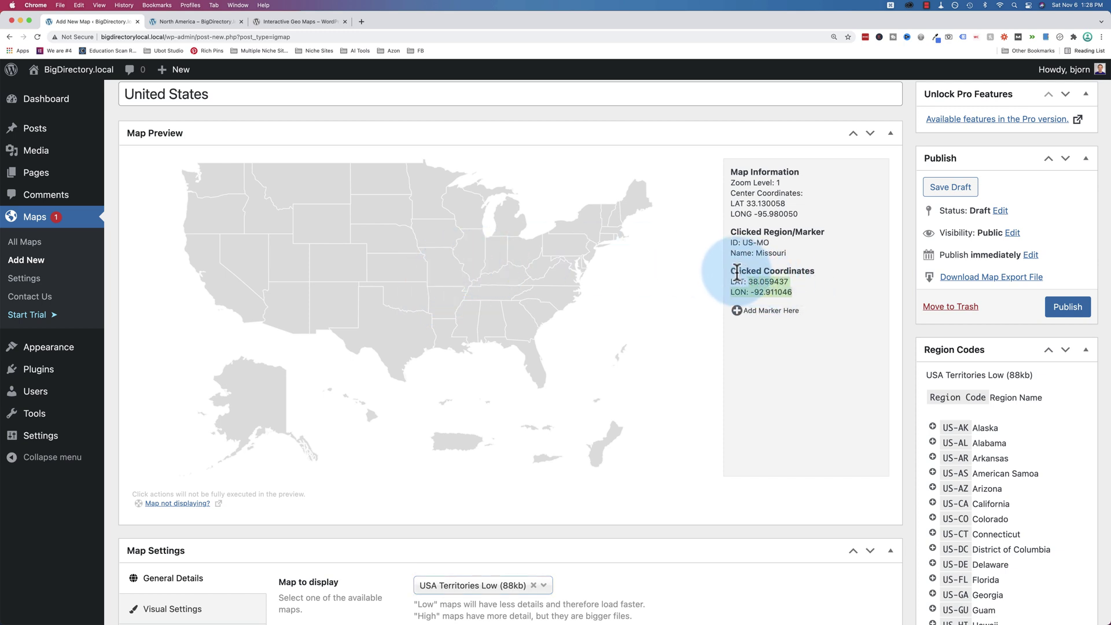
{"action": "triple_click", "coordinate": [836, 273]}
{"action": "left_click", "coordinate": [310, 190]}
{"action": "left_click", "coordinate": [404, 211]}
{"action": "left_click", "coordinate": [457, 263]}
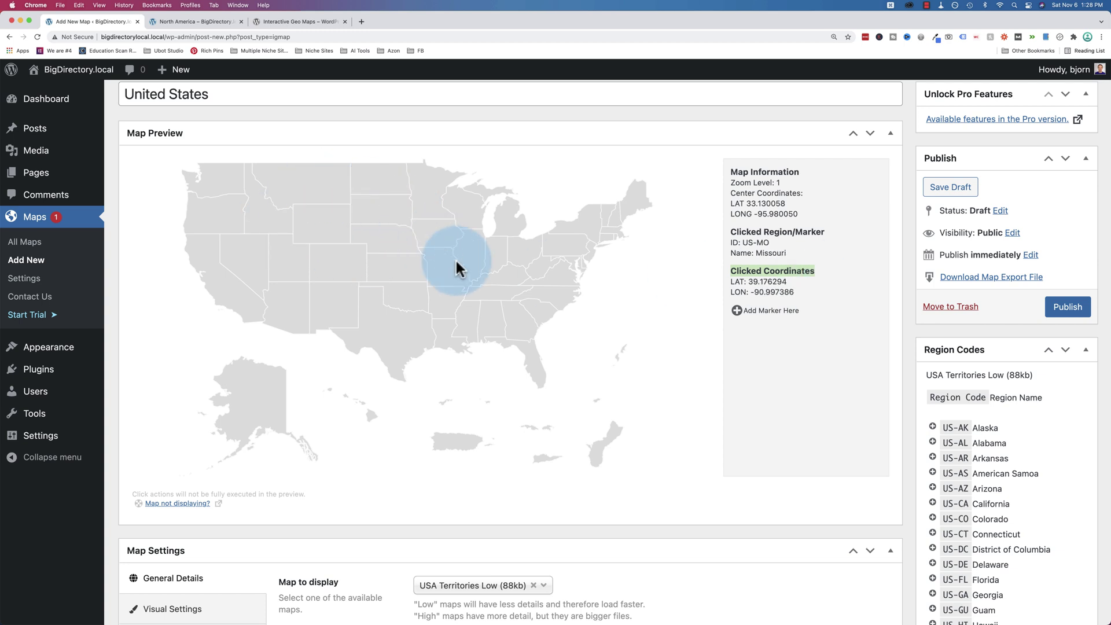
{"action": "left_click", "coordinate": [587, 228]}
{"action": "left_click", "coordinate": [453, 322]}
{"action": "left_click", "coordinate": [377, 330]}
{"action": "left_click", "coordinate": [351, 266]}
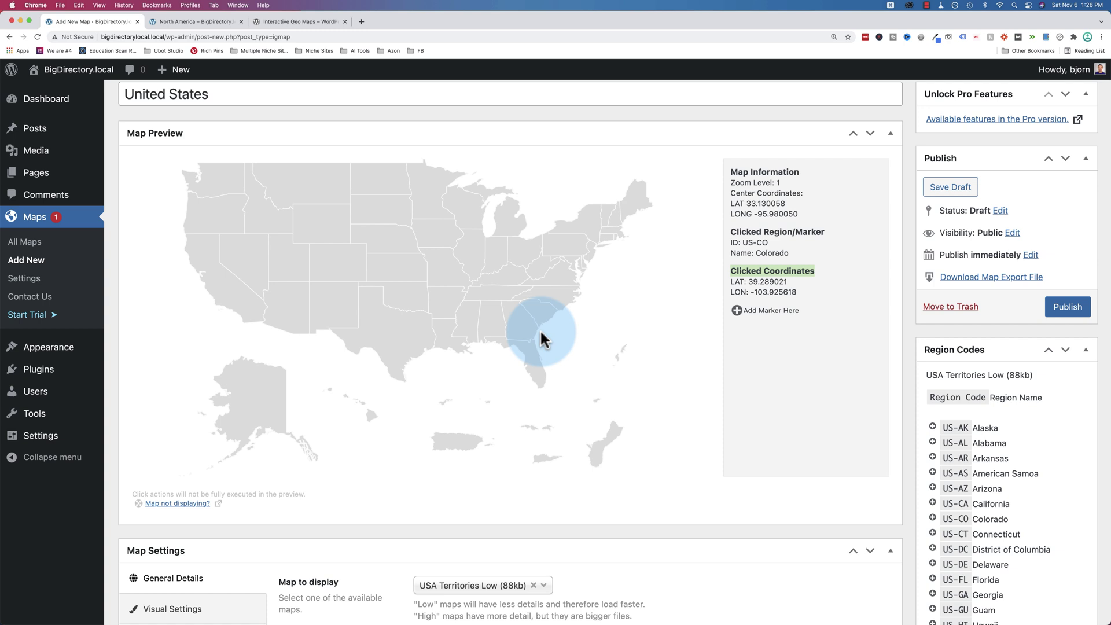
{"action": "left_click", "coordinate": [218, 187]}
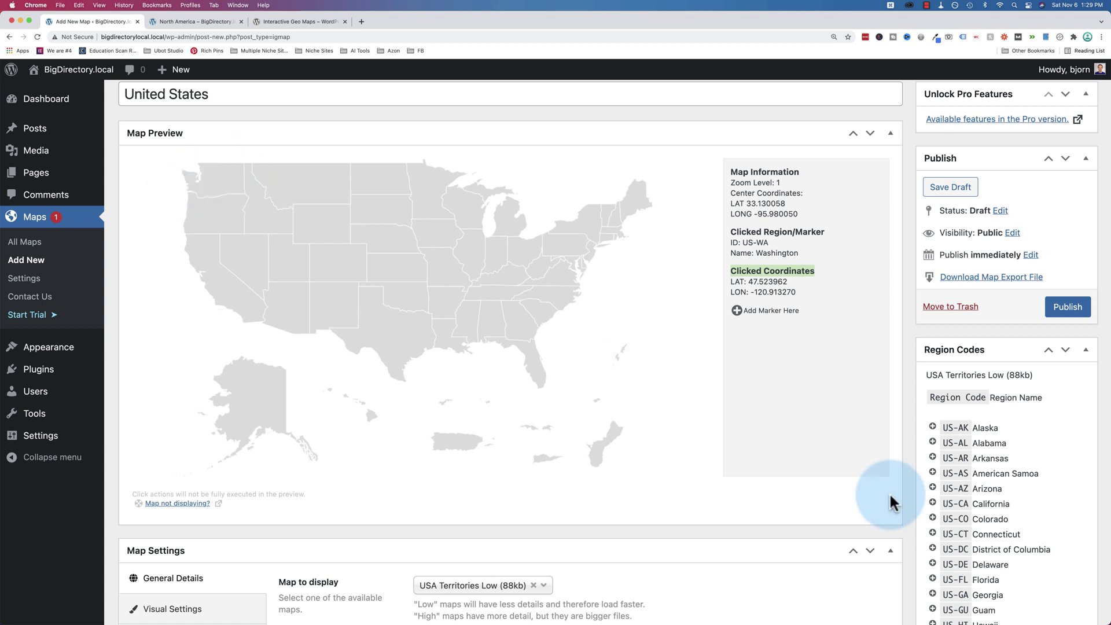
Step: Add Washington and Idaho as interactive regions of the United States map
{"action": "scroll", "coordinate": [922, 552], "scroll_direction": "down", "scroll_amount": 5}
{"action": "scroll", "coordinate": [923, 556], "scroll_direction": "down", "scroll_amount": 15}
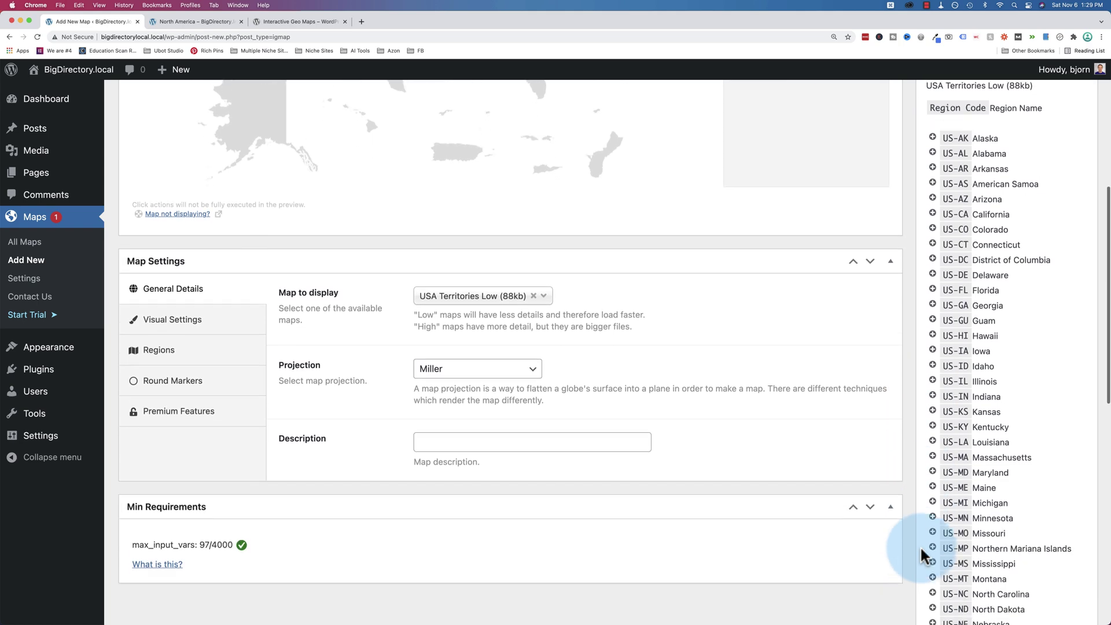
{"action": "scroll", "coordinate": [920, 546], "scroll_direction": "down", "scroll_amount": 3}
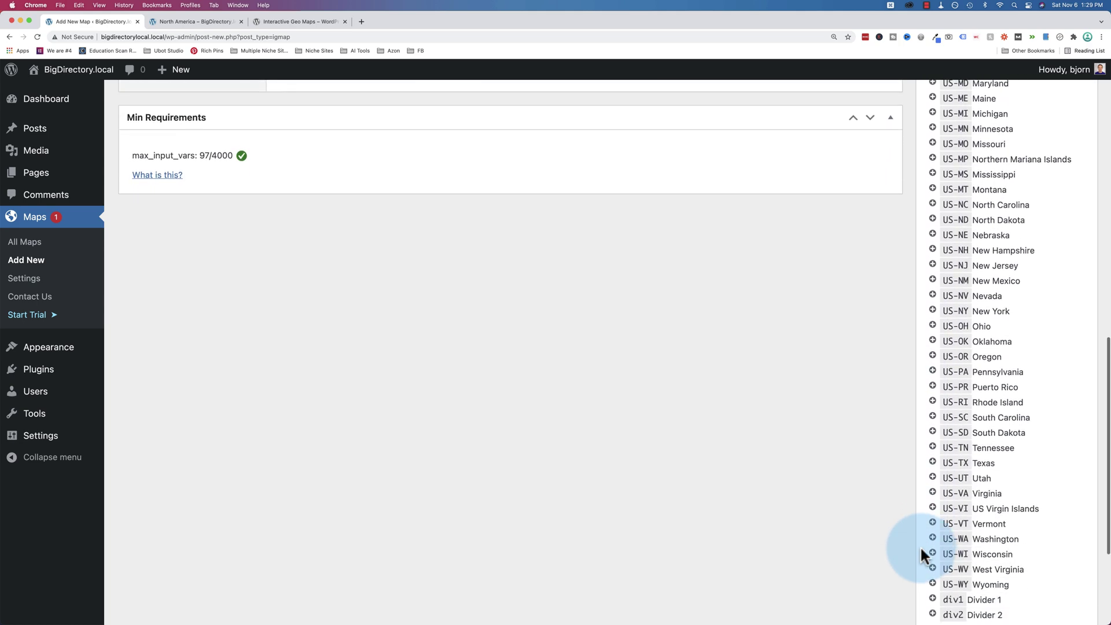
{"action": "left_click", "coordinate": [933, 507]}
{"action": "scroll", "coordinate": [374, 399], "scroll_direction": "up", "scroll_amount": 15}
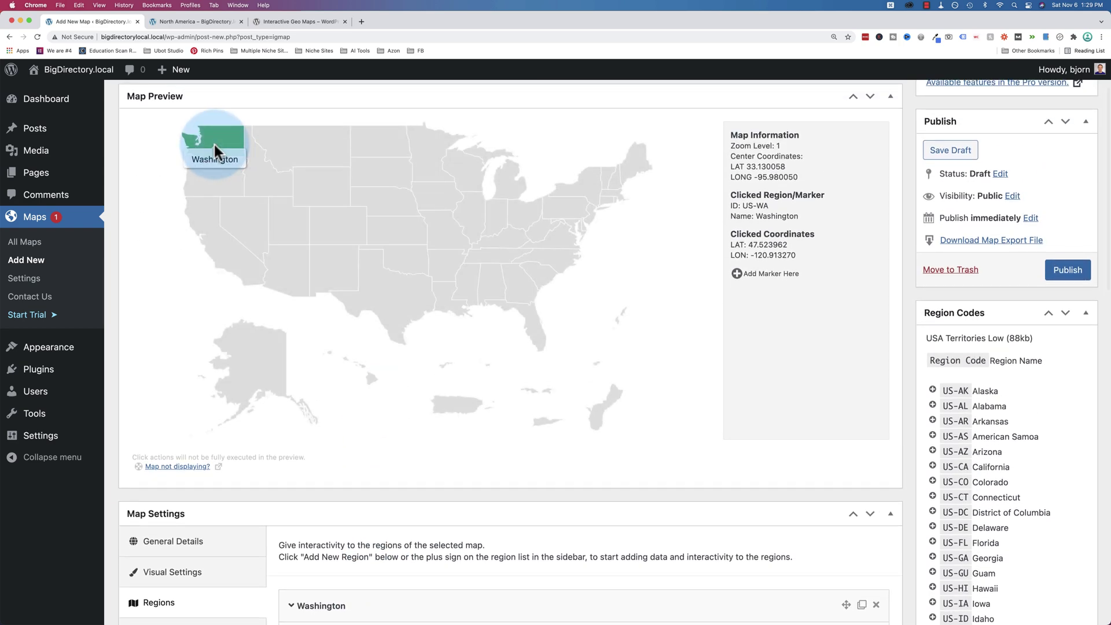
{"action": "scroll", "coordinate": [920, 572], "scroll_direction": "down", "scroll_amount": 4}
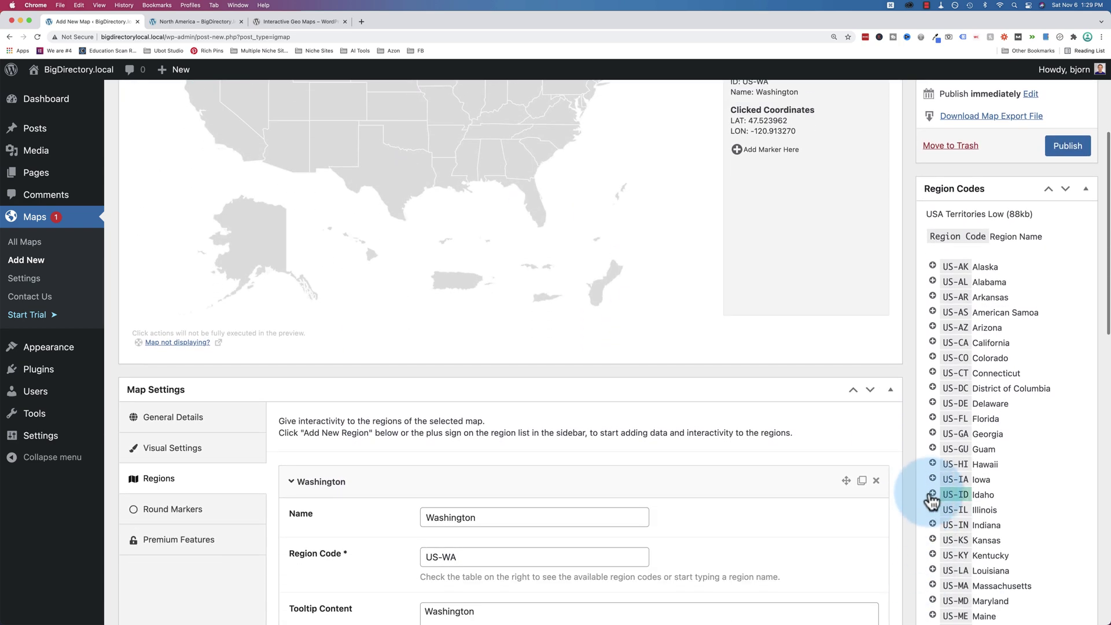
{"action": "left_click", "coordinate": [932, 494]}
Step: Add Oregon and California as interactive regions and check them on the preview
{"action": "scroll", "coordinate": [918, 507], "scroll_direction": "up", "scroll_amount": 6}
{"action": "scroll", "coordinate": [917, 505], "scroll_direction": "down", "scroll_amount": 5}
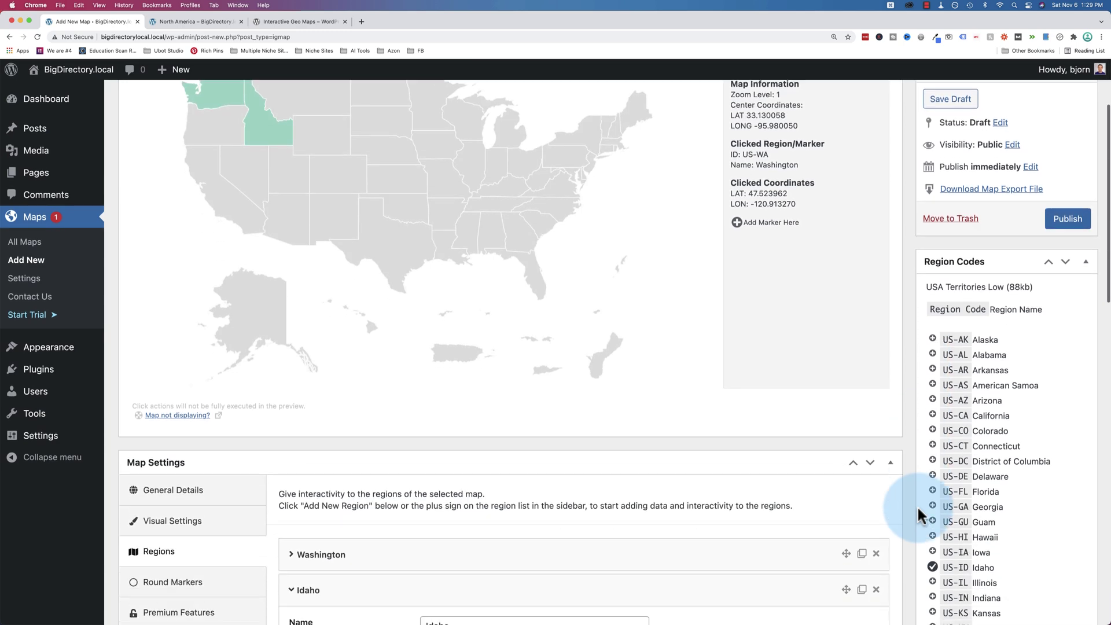
{"action": "scroll", "coordinate": [917, 505], "scroll_direction": "down", "scroll_amount": 7}
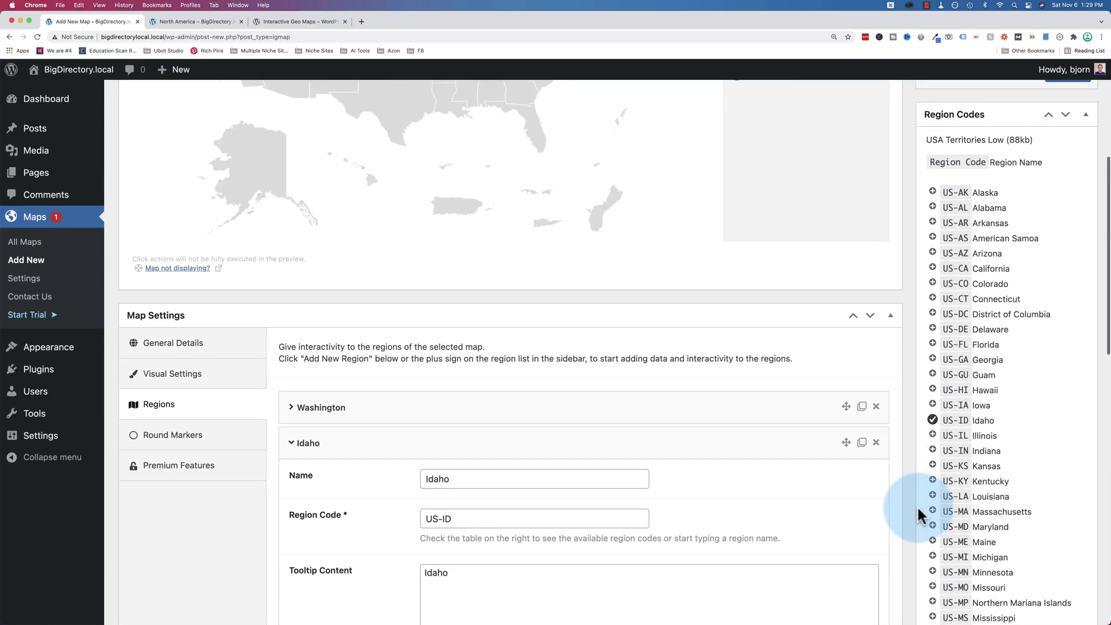
{"action": "scroll", "coordinate": [918, 505], "scroll_direction": "down", "scroll_amount": 2}
{"action": "left_click", "coordinate": [933, 421]}
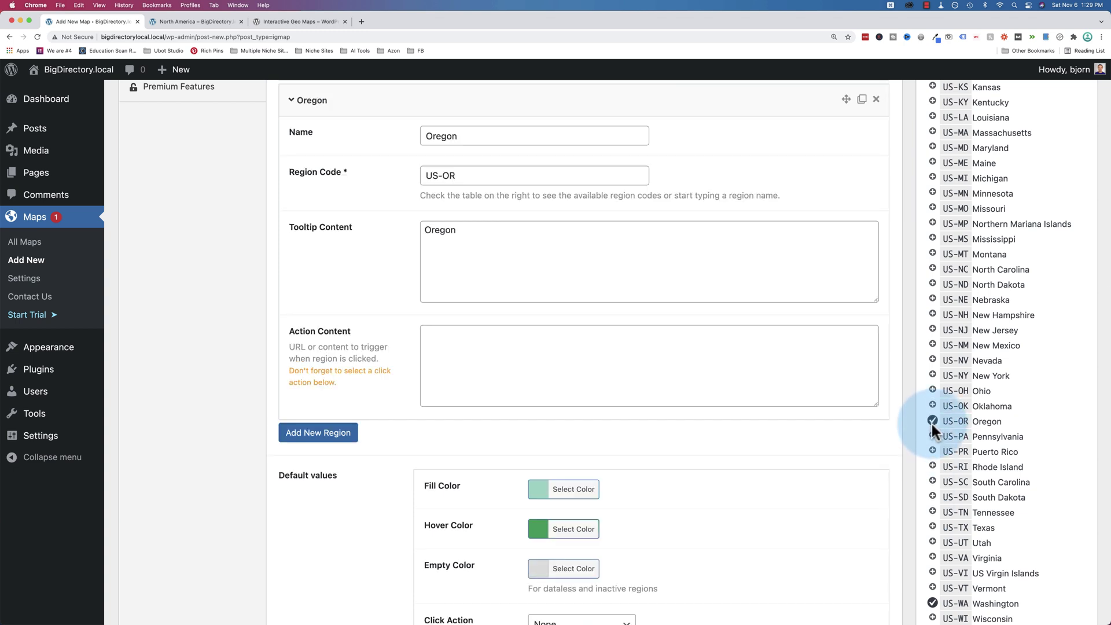
{"action": "scroll", "coordinate": [930, 434], "scroll_direction": "up", "scroll_amount": 5}
{"action": "scroll", "coordinate": [930, 442], "scroll_direction": "up", "scroll_amount": 4}
{"action": "left_click", "coordinate": [932, 252]}
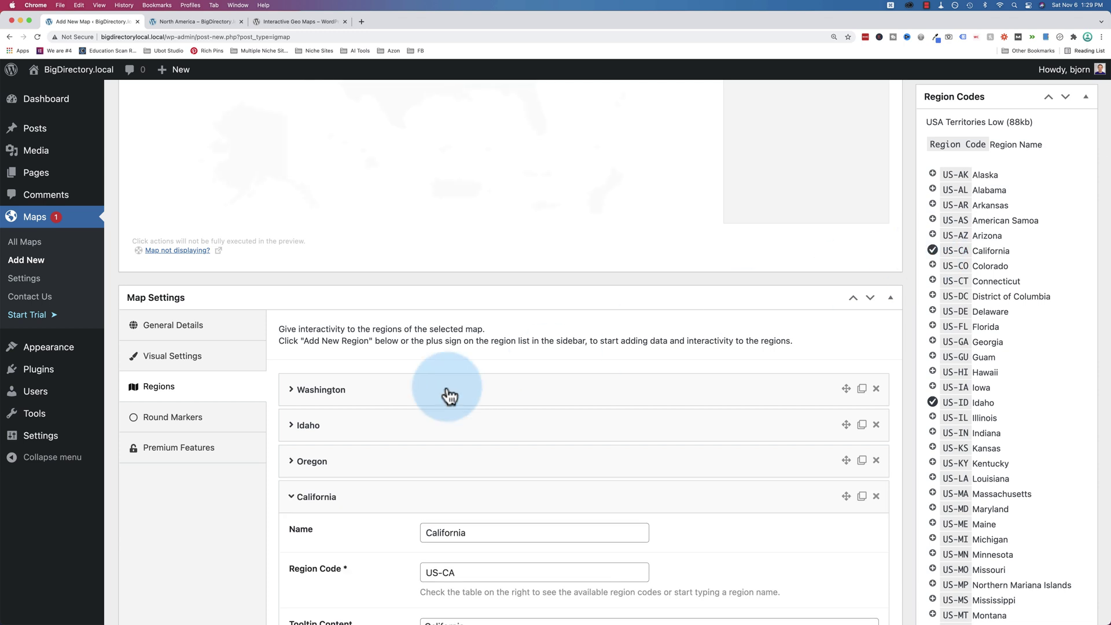
{"action": "scroll", "coordinate": [446, 389], "scroll_direction": "up", "scroll_amount": 7}
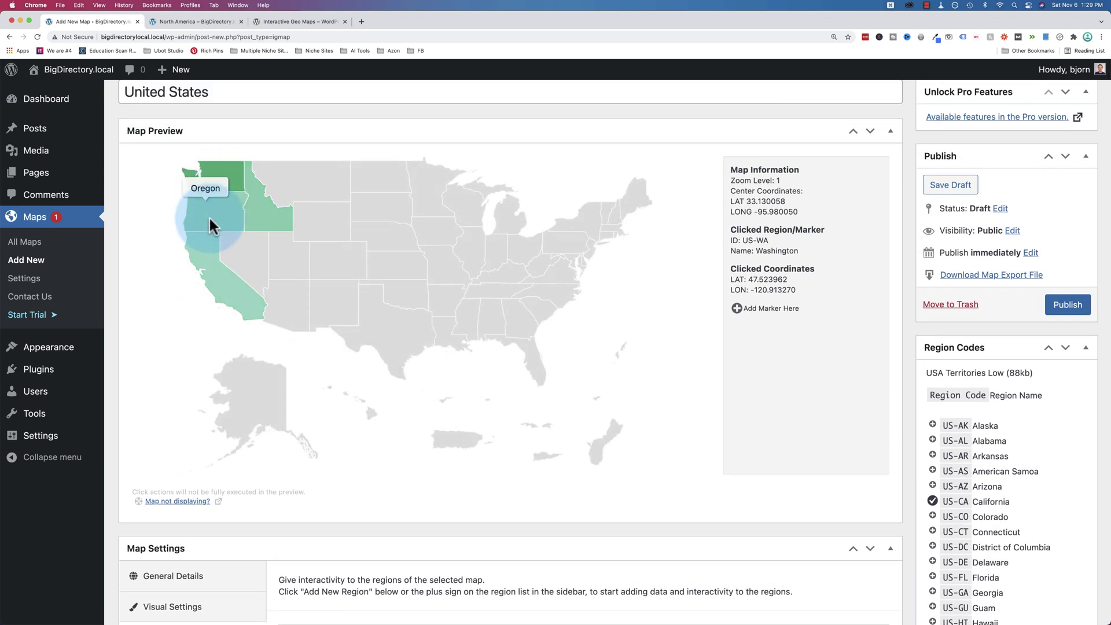
{"action": "scroll", "coordinate": [355, 533], "scroll_direction": "down", "scroll_amount": 1}
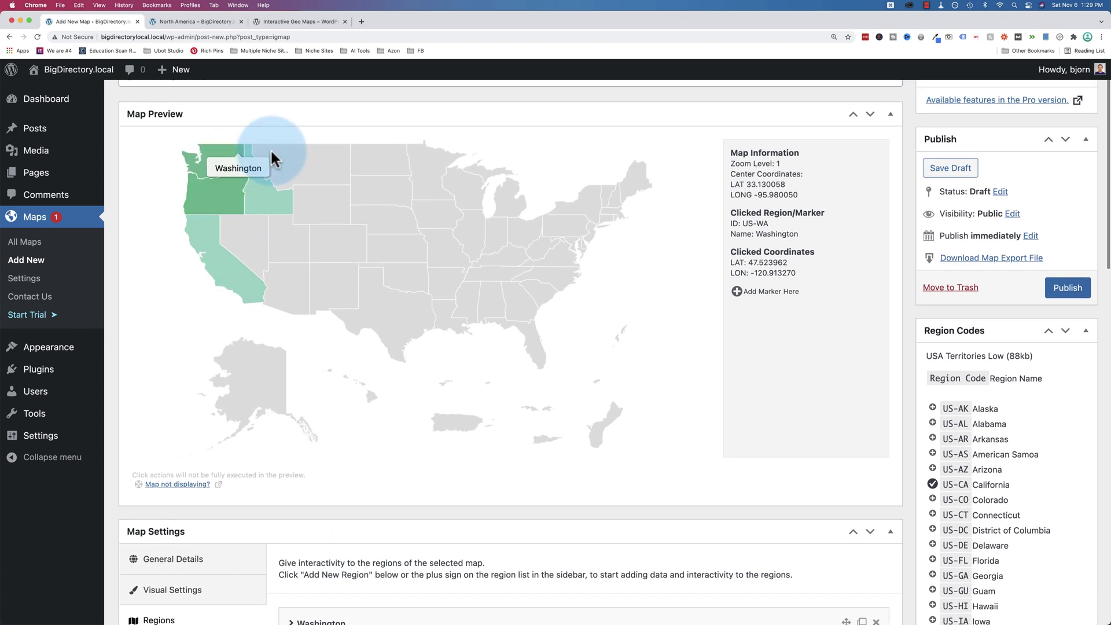
{"action": "scroll", "coordinate": [882, 314], "scroll_direction": "up", "scroll_amount": 1}
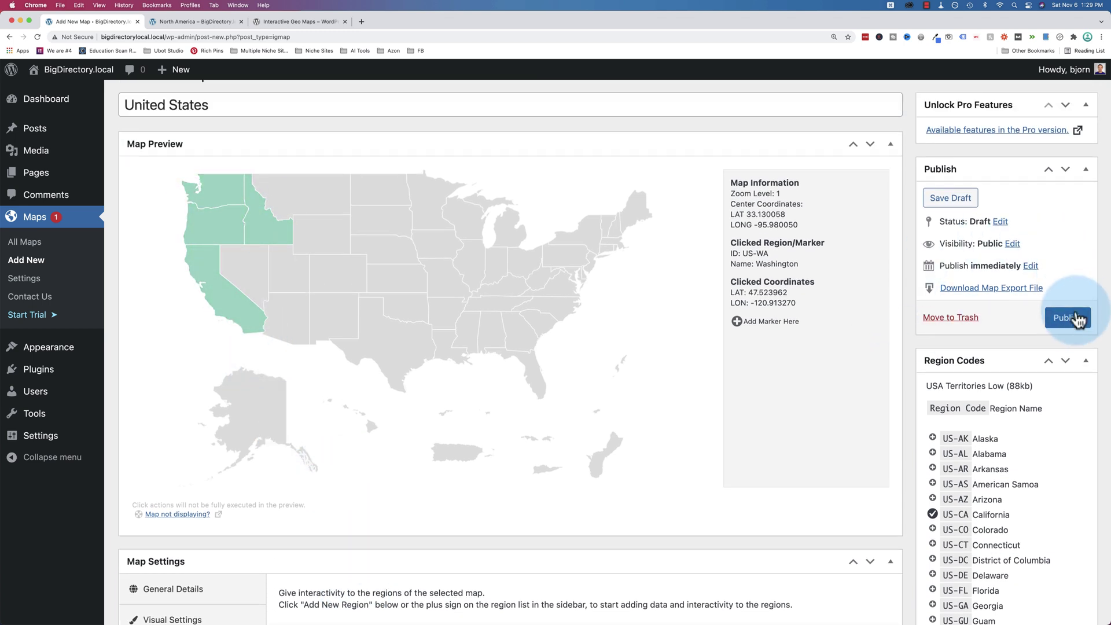
Step: Publish the United States map and paste its shortcode into a Shortcode block on a new page
{"action": "left_click", "coordinate": [1070, 317]}
{"action": "left_click", "coordinate": [937, 303]}
{"action": "key", "text": "super+c"}
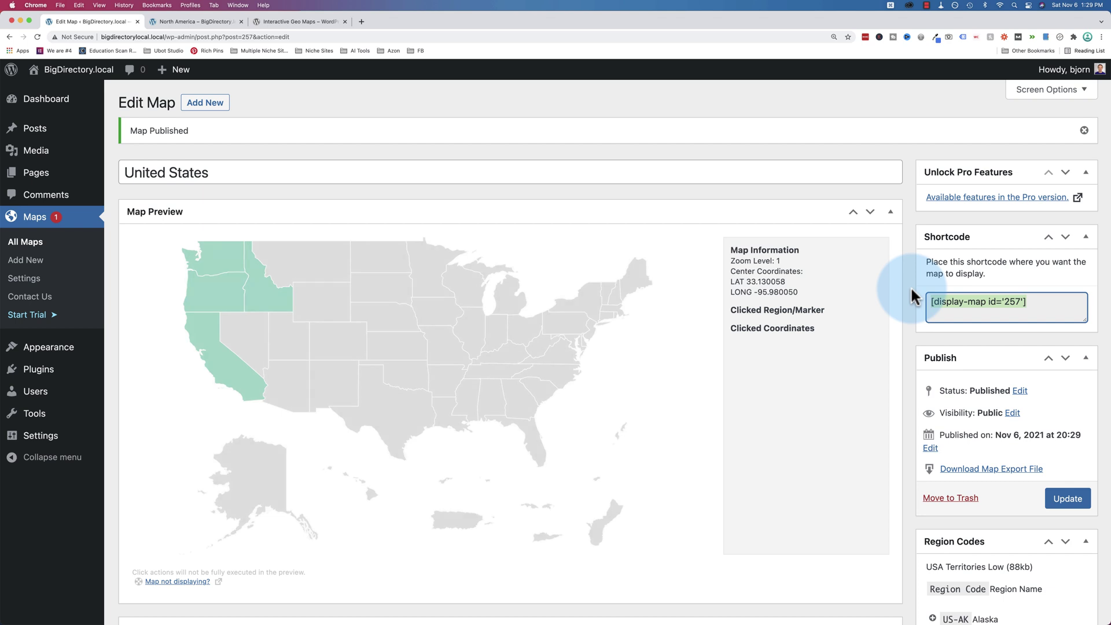
{"action": "mouse_move", "coordinate": [36, 174]}
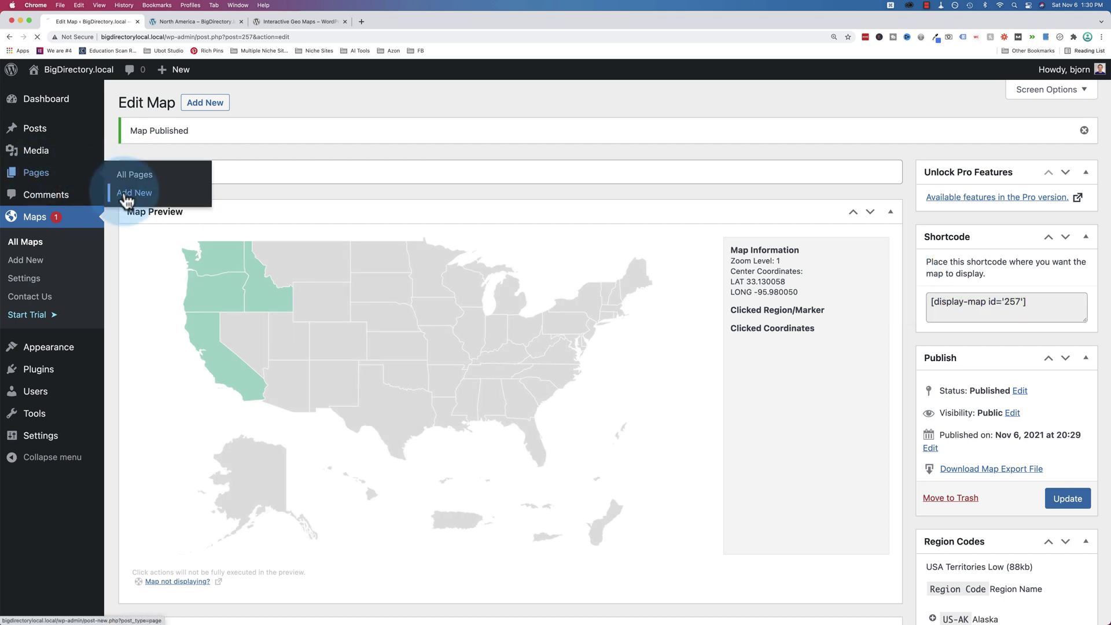
{"action": "left_click", "coordinate": [174, 199]}
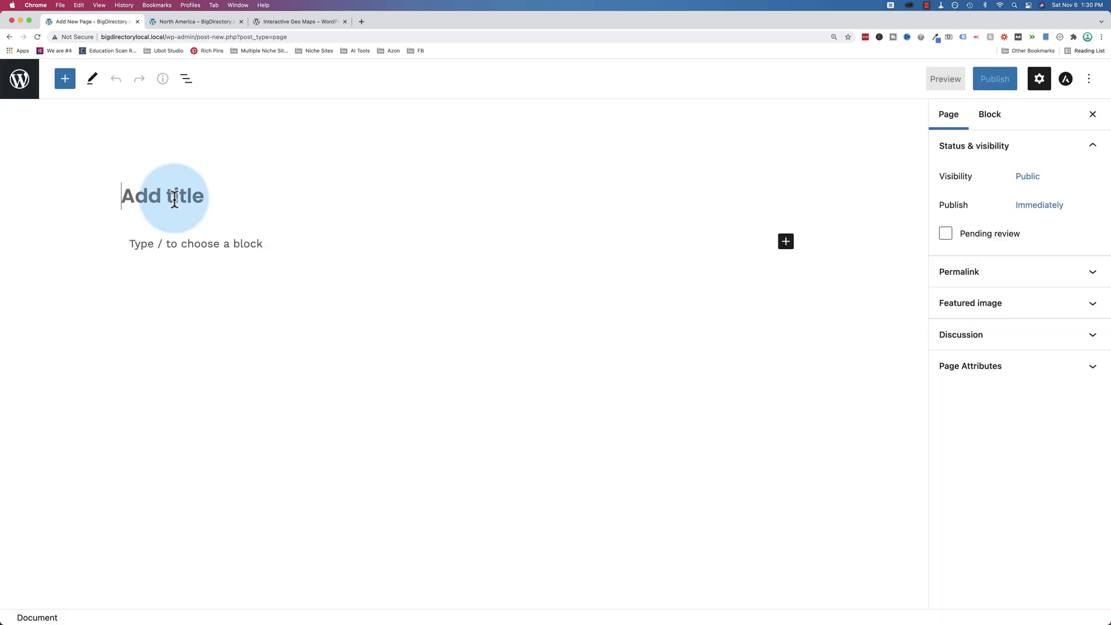
{"action": "left_click", "coordinate": [786, 241]}
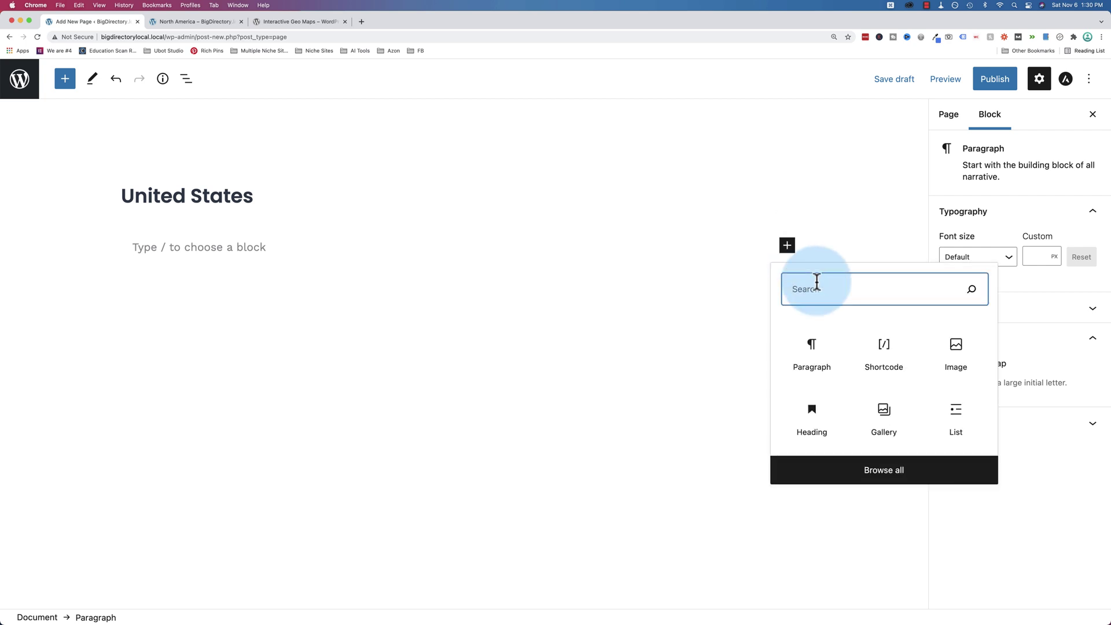
{"action": "type", "text": "shor"}
{"action": "left_click", "coordinate": [810, 346]}
{"action": "key", "text": "super+v"}
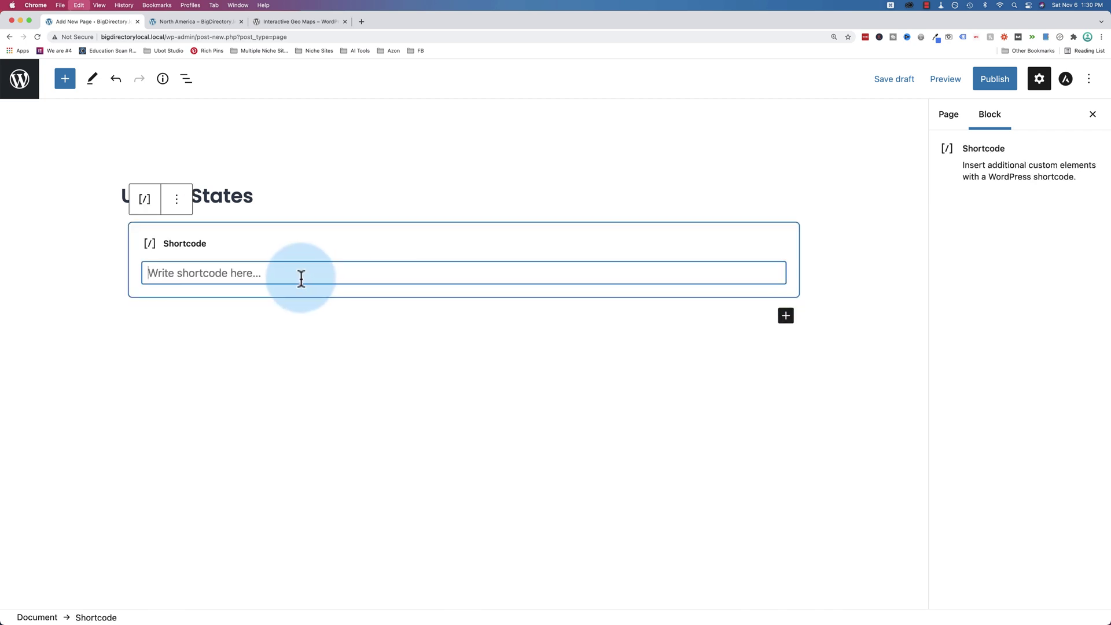
Step: Publish the United States page with map [display-map id='257'], view it live, then return to the dashboard
{"action": "left_click", "coordinate": [993, 81]}
{"action": "left_click", "coordinate": [991, 81]}
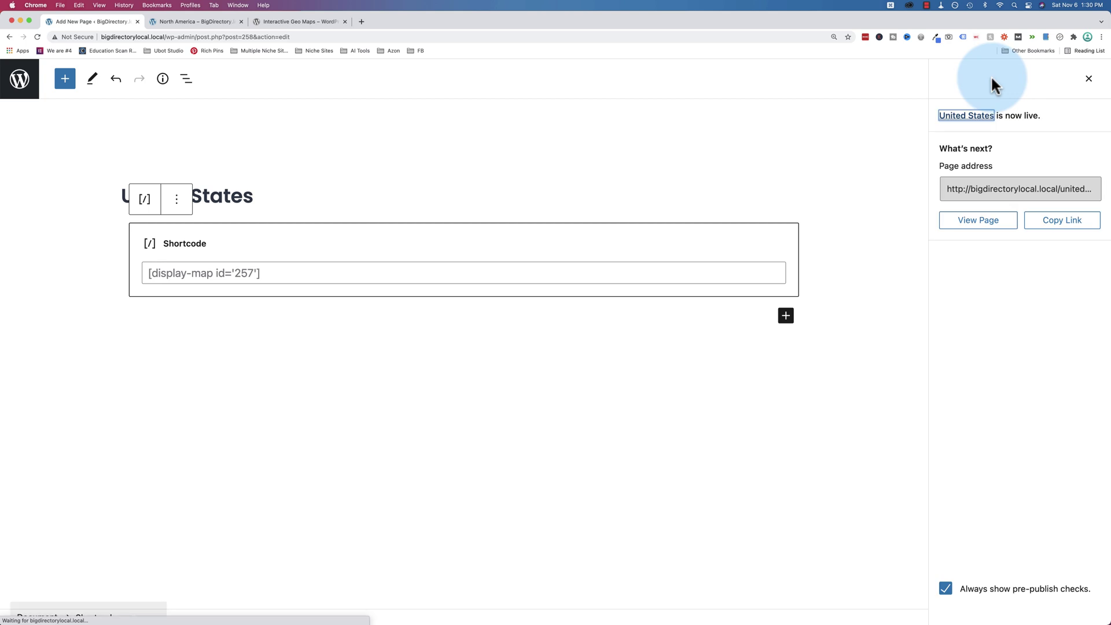
{"action": "left_click", "coordinate": [123, 587]}
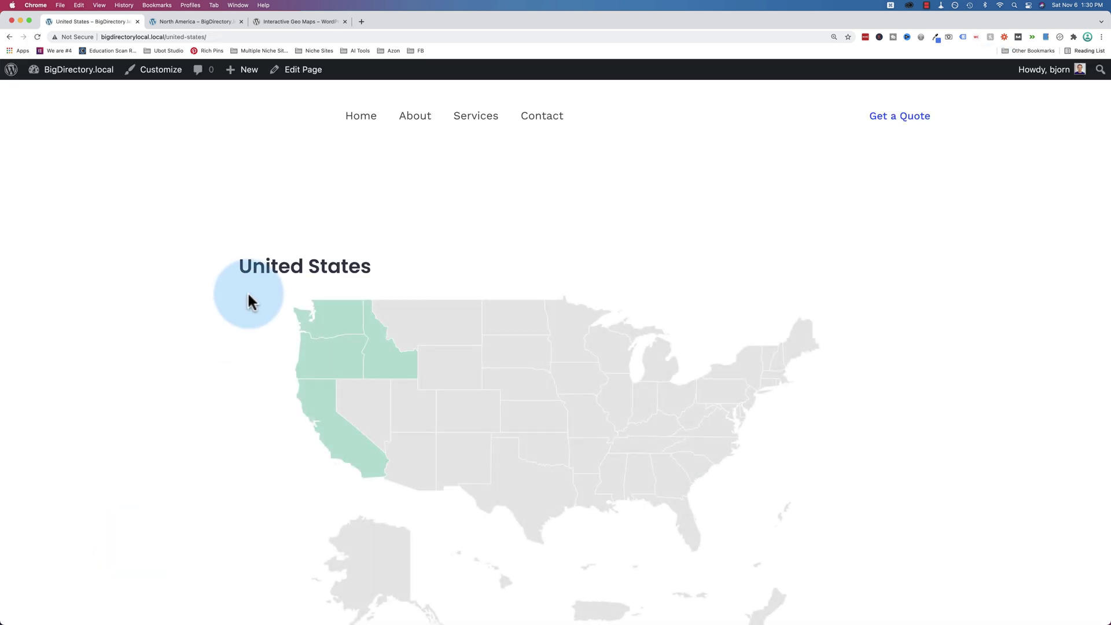
{"action": "scroll", "coordinate": [333, 265], "scroll_direction": "down", "scroll_amount": 3}
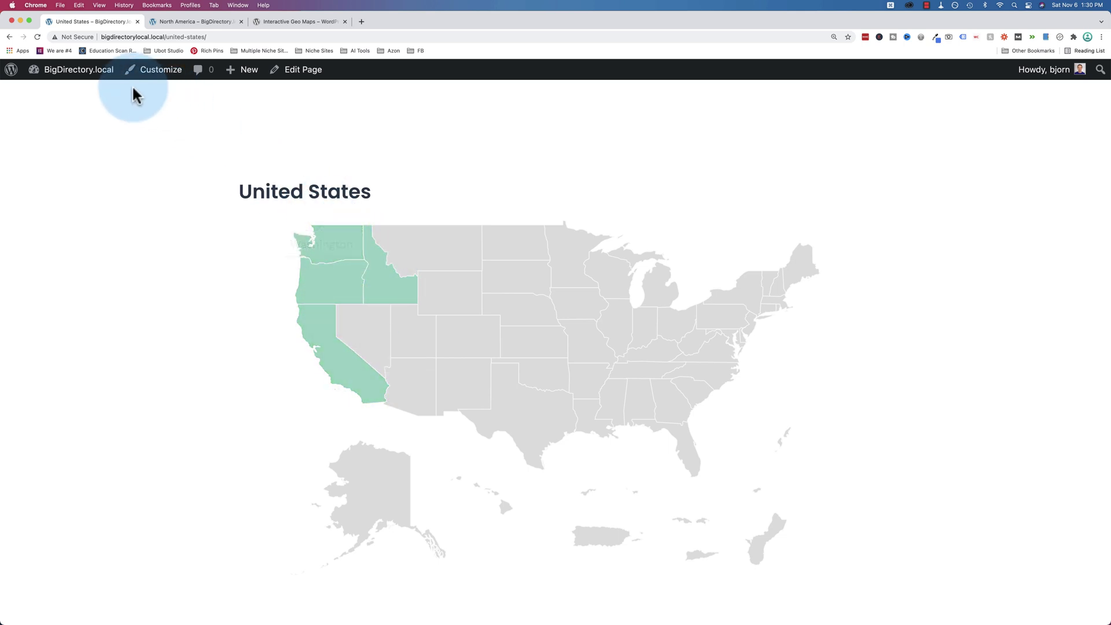
{"action": "mouse_move", "coordinate": [95, 72]}
{"action": "left_click", "coordinate": [67, 95]}
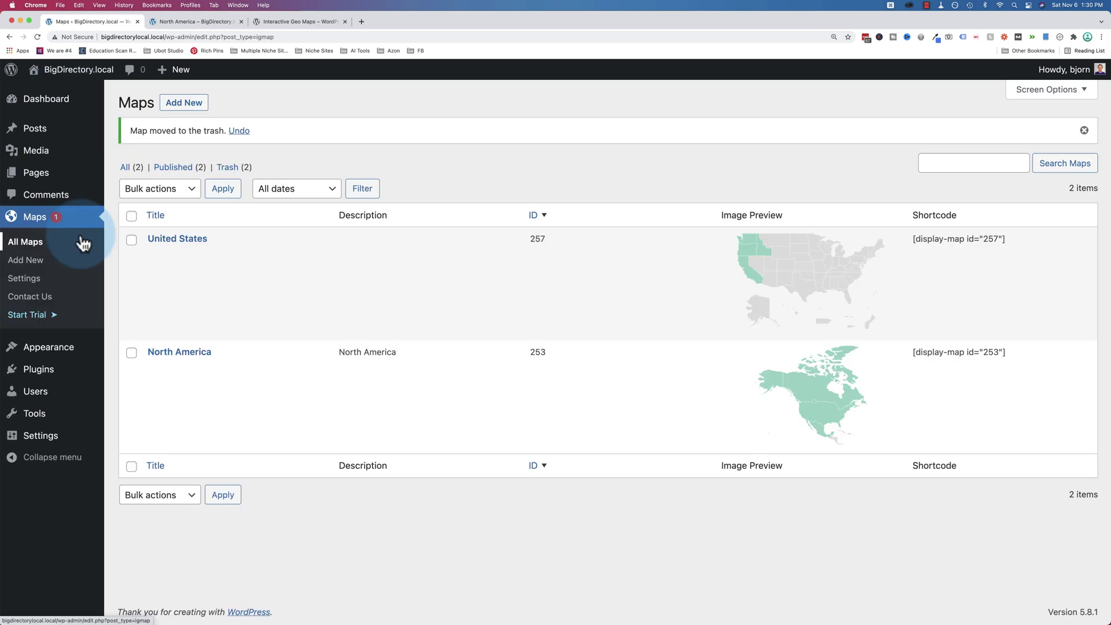
Step: In the United States map's regions, append '- 2' to Washington's tooltip content
{"action": "left_click", "coordinate": [155, 258]}
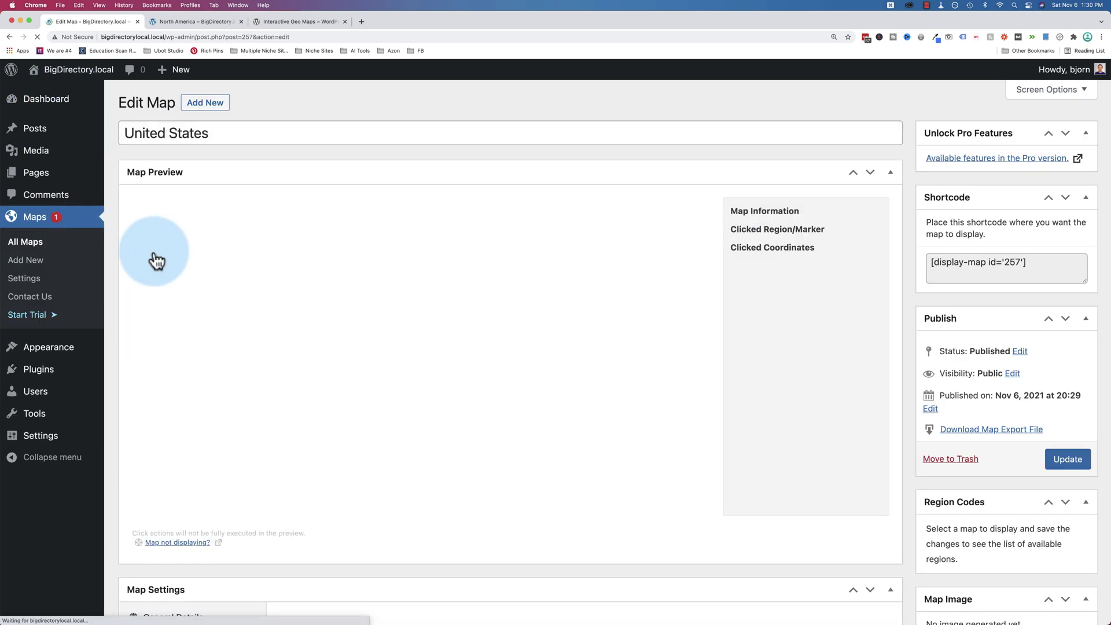
{"action": "scroll", "coordinate": [325, 576], "scroll_direction": "down", "scroll_amount": 3}
{"action": "scroll", "coordinate": [325, 570], "scroll_direction": "down", "scroll_amount": 2}
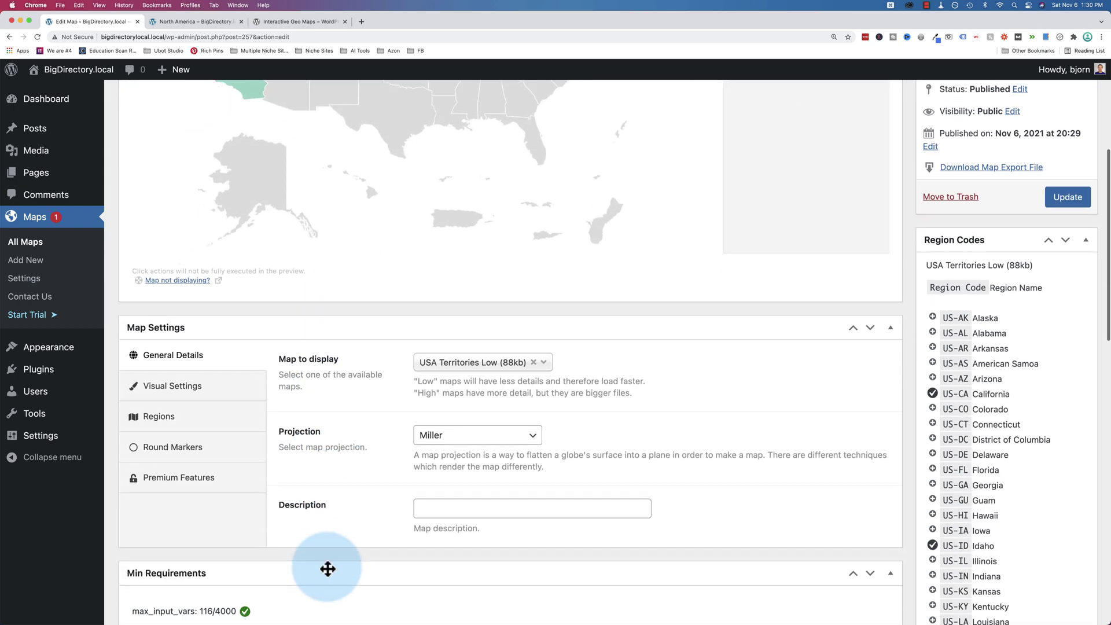
{"action": "left_click", "coordinate": [208, 416]}
{"action": "scroll", "coordinate": [324, 429], "scroll_direction": "down", "scroll_amount": 1}
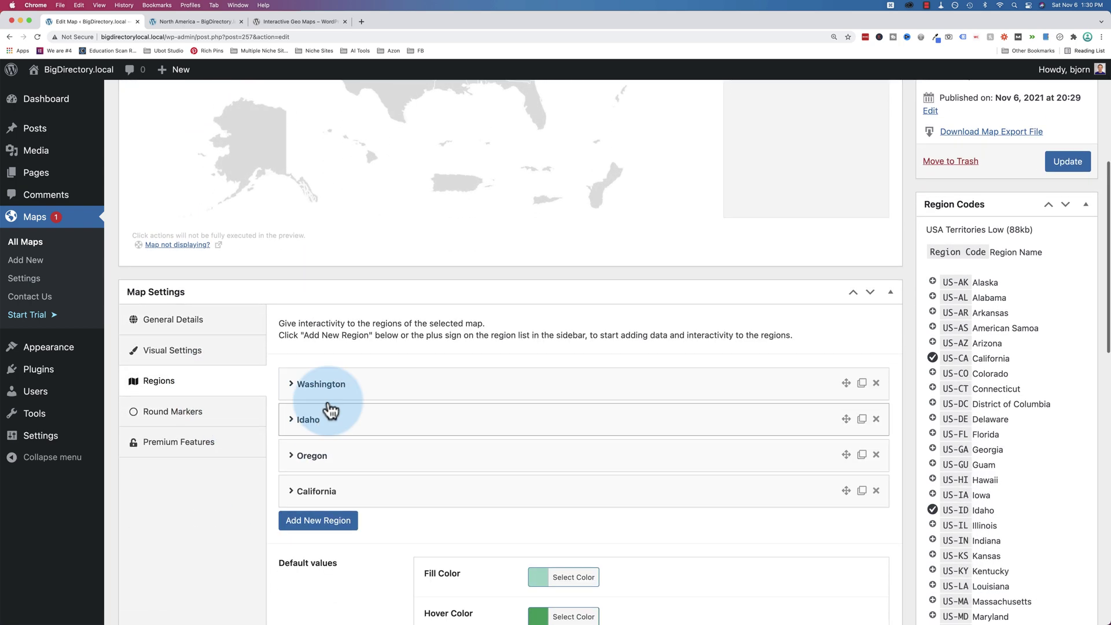
{"action": "left_click", "coordinate": [334, 373]}
{"action": "left_click", "coordinate": [514, 513]}
{"action": "type", "text": "- 2 Locations"}
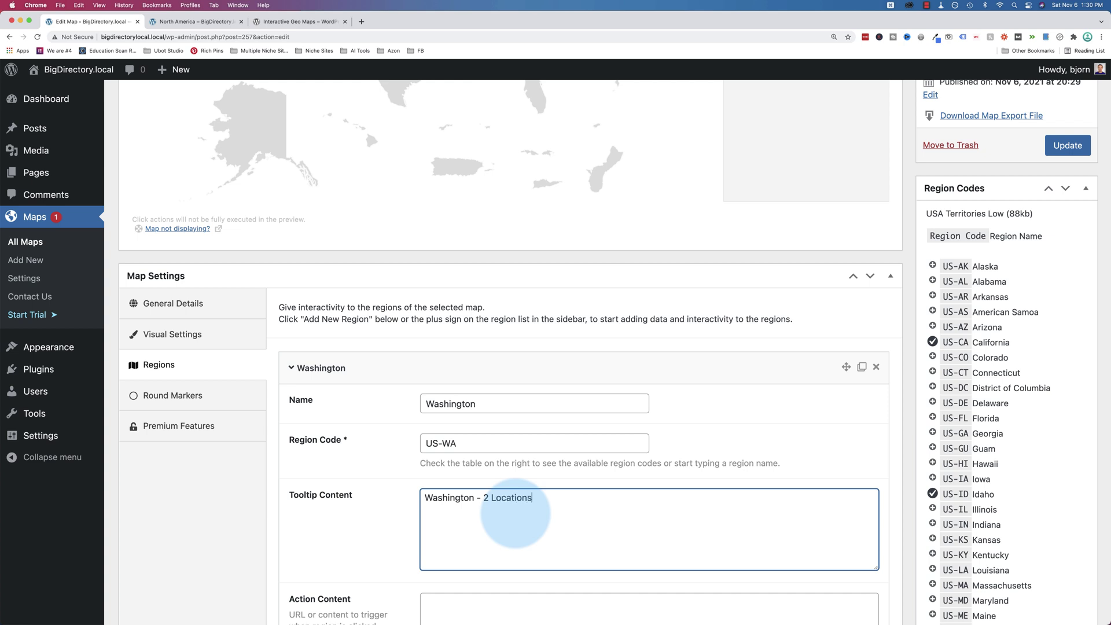
{"action": "left_click", "coordinate": [321, 368]}
Step: Add location counts to the Idaho, Oregon and California tooltips and update the map
{"action": "left_click", "coordinate": [425, 403]}
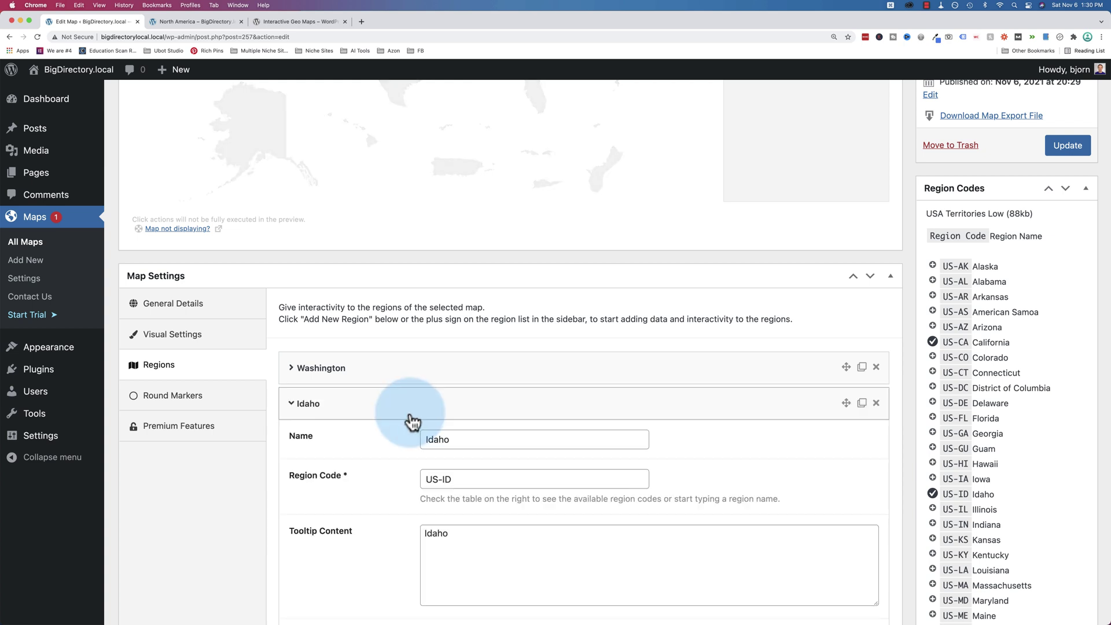
{"action": "left_click", "coordinate": [468, 533]}
{"action": "left_click", "coordinate": [364, 408]}
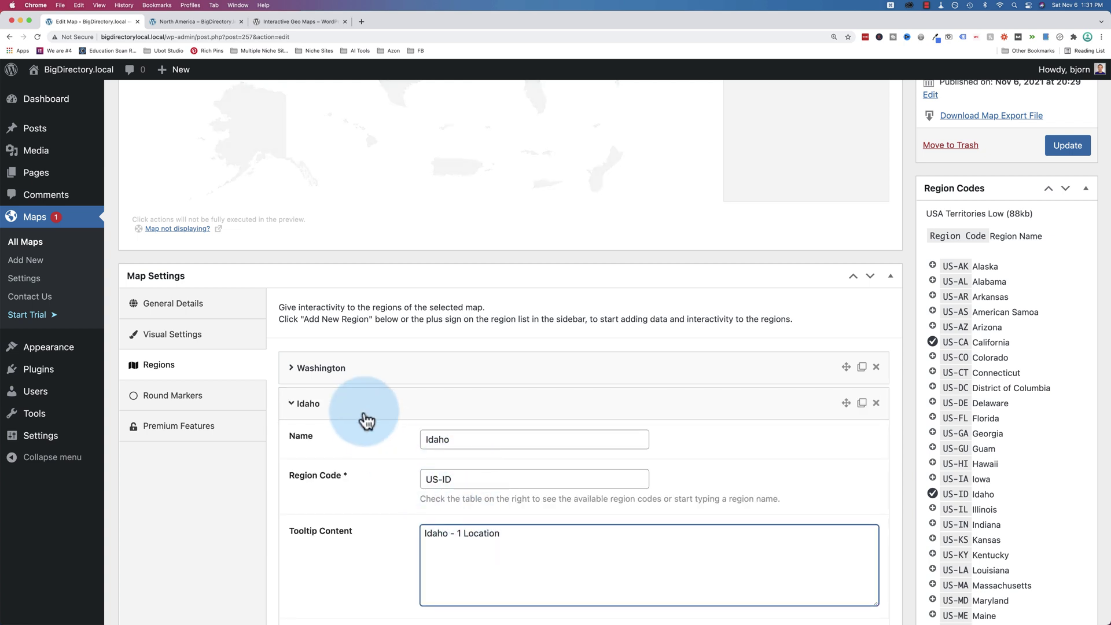
{"action": "left_click", "coordinate": [324, 439]}
{"action": "left_click", "coordinate": [467, 573]}
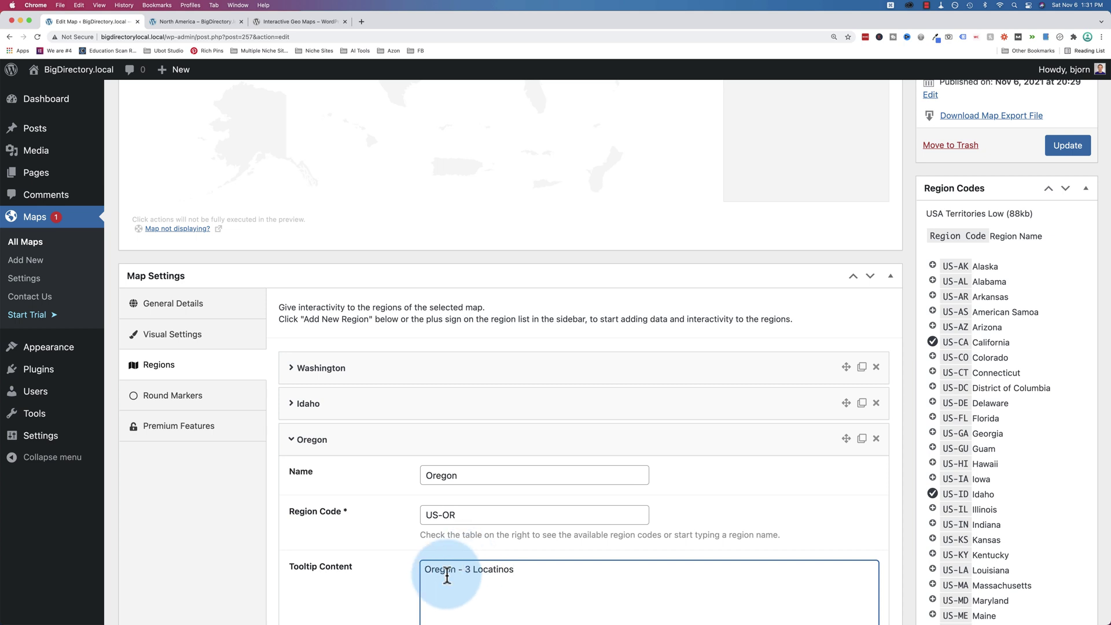
{"action": "left_click", "coordinate": [440, 439]}
{"action": "left_click", "coordinate": [440, 475]}
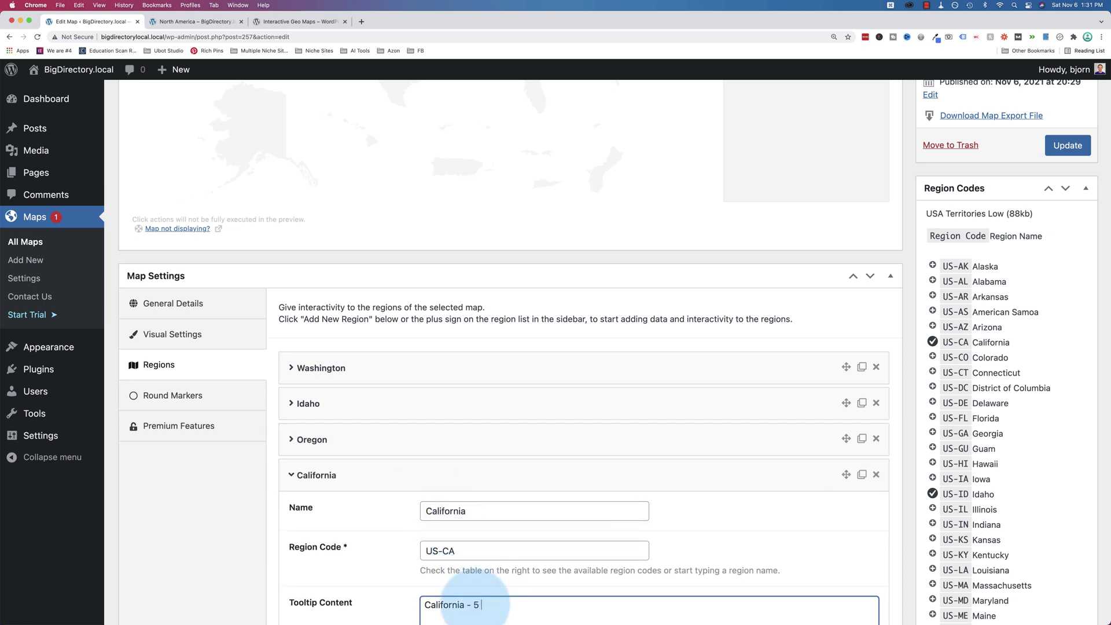
{"action": "type", "text": "tions"}
{"action": "left_click", "coordinate": [1068, 145]}
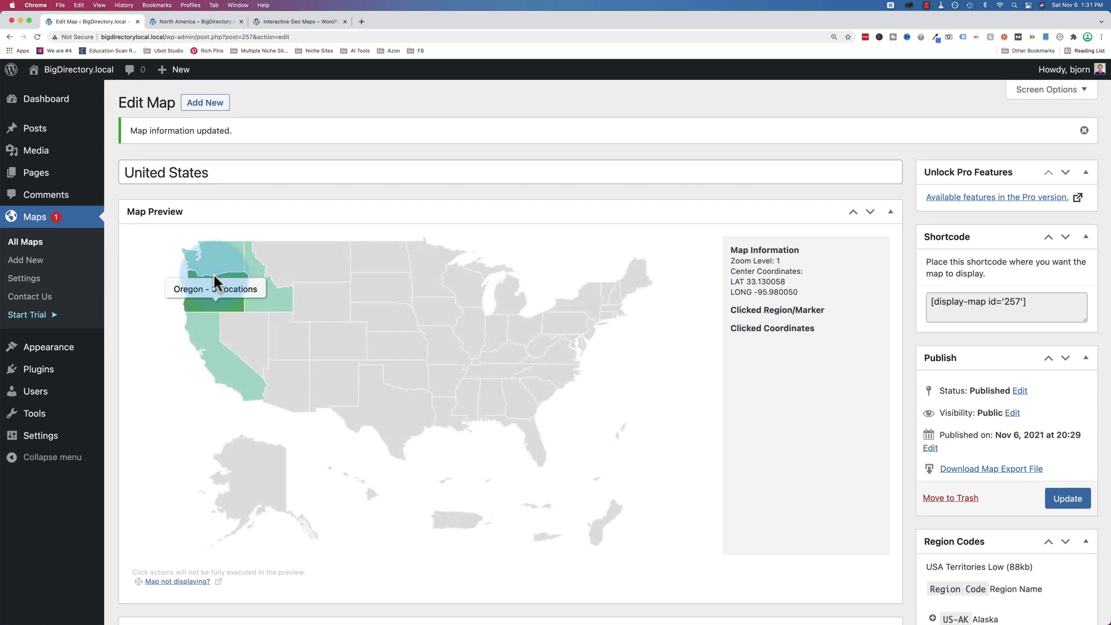
{"action": "mouse_move", "coordinate": [220, 251]}
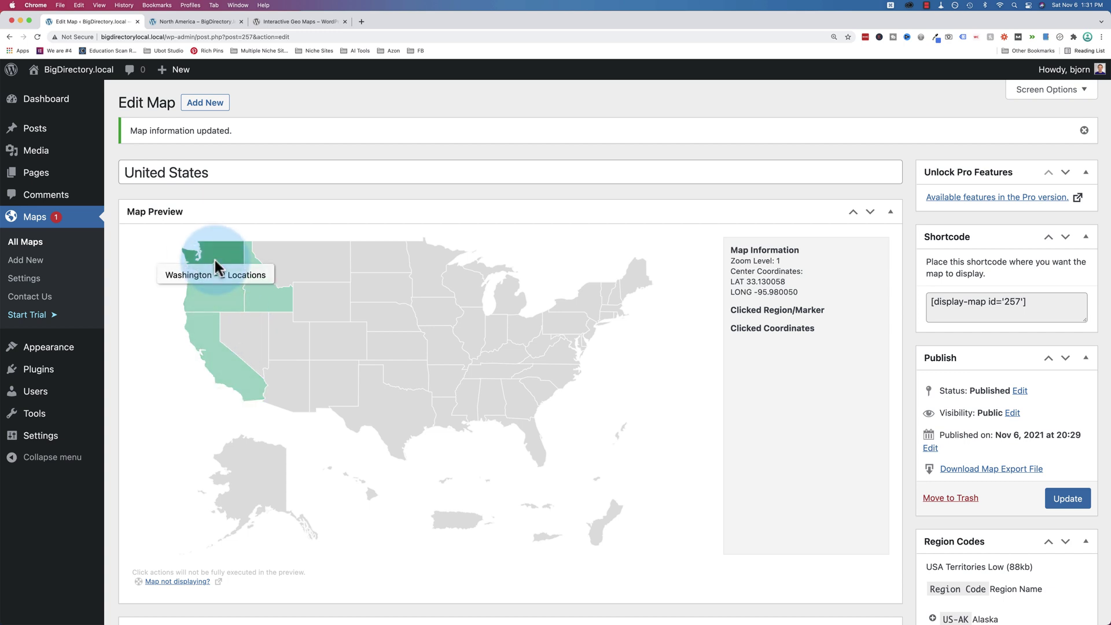
{"action": "left_click", "coordinate": [28, 260]}
Step: Title the new map Washington and set it to display the Washington Low (43kb) map
{"action": "type", "text": "Washington"}
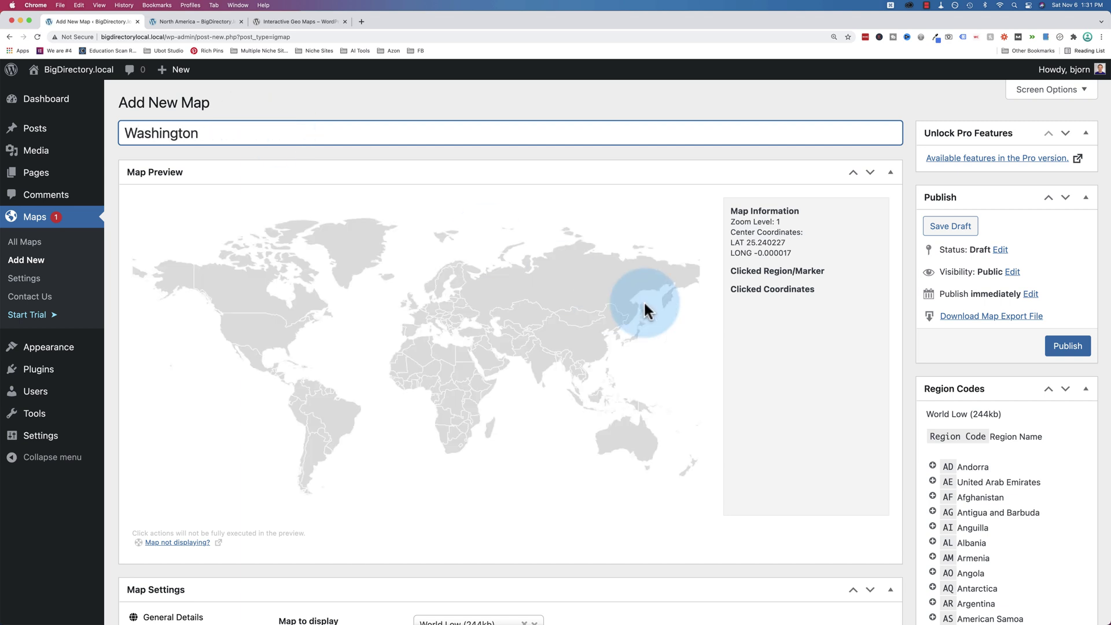
{"action": "scroll", "coordinate": [645, 310], "scroll_direction": "down", "scroll_amount": 6}
{"action": "left_click", "coordinate": [486, 307]}
{"action": "type", "text": "washin"}
{"action": "left_click", "coordinate": [473, 380]}
{"action": "scroll", "coordinate": [641, 347], "scroll_direction": "up", "scroll_amount": 5}
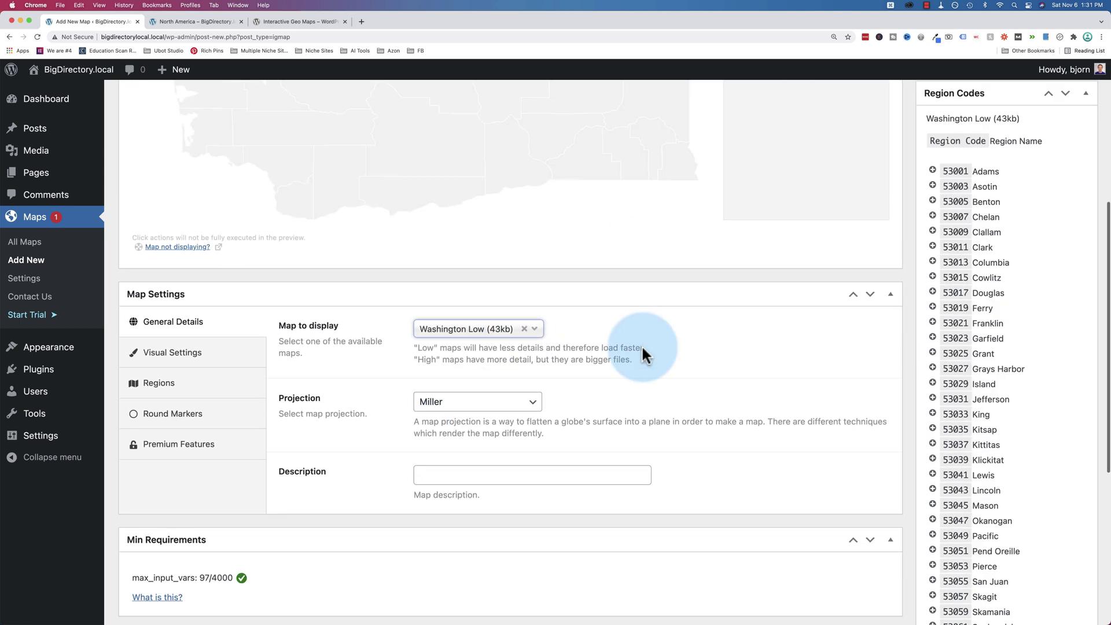
{"action": "scroll", "coordinate": [641, 345], "scroll_direction": "up", "scroll_amount": 1}
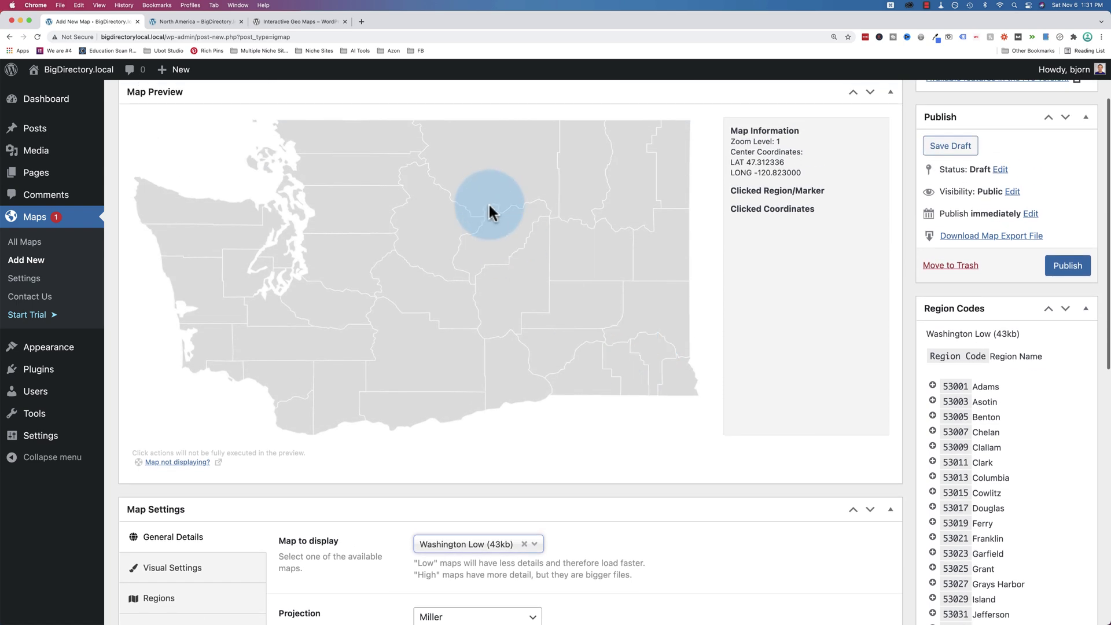
Step: Add Garfield, Klickitat and Skamania counties as regions on the Washington map
{"action": "scroll", "coordinate": [354, 537], "scroll_direction": "down", "scroll_amount": 3}
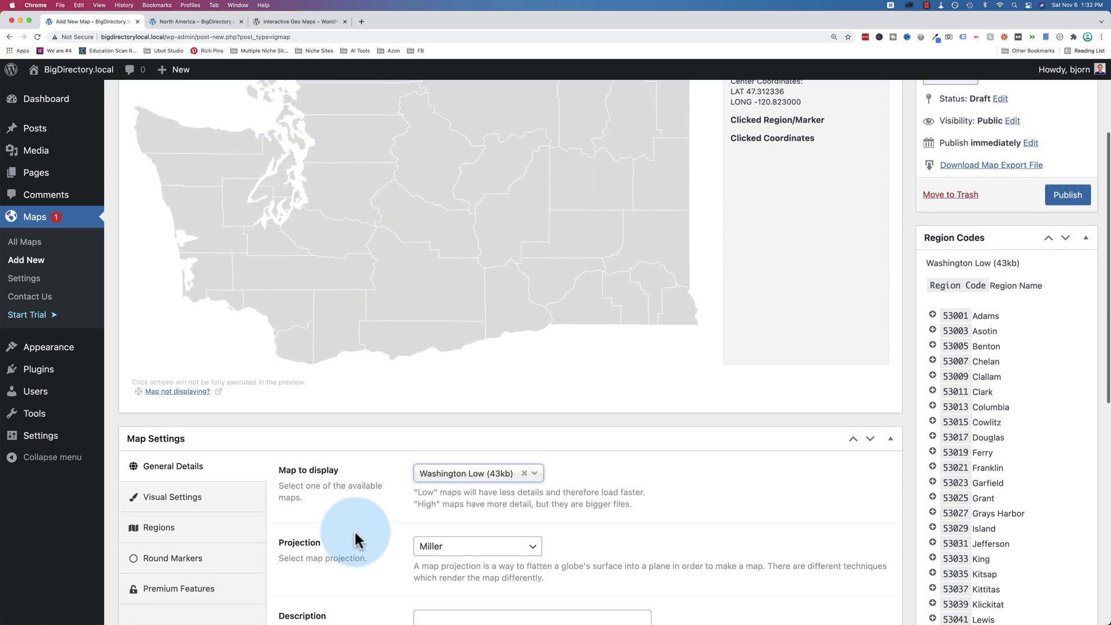
{"action": "left_click", "coordinate": [199, 502]}
{"action": "scroll", "coordinate": [619, 436], "scroll_direction": "up", "scroll_amount": 1}
{"action": "scroll", "coordinate": [596, 509], "scroll_direction": "down", "scroll_amount": 3}
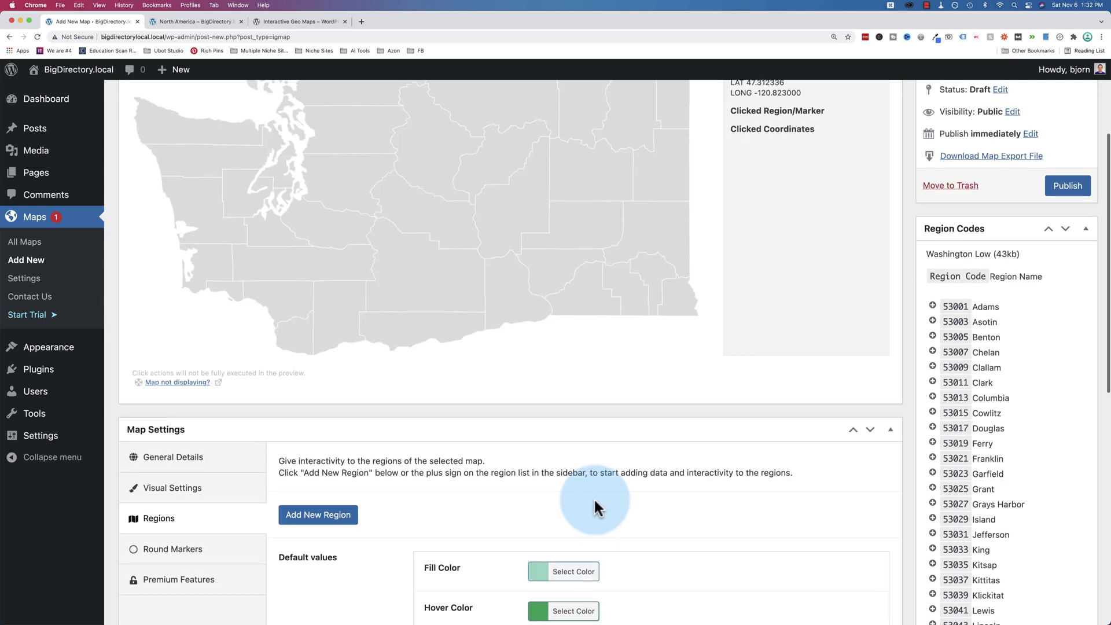
{"action": "scroll", "coordinate": [810, 450], "scroll_direction": "down", "scroll_amount": 2}
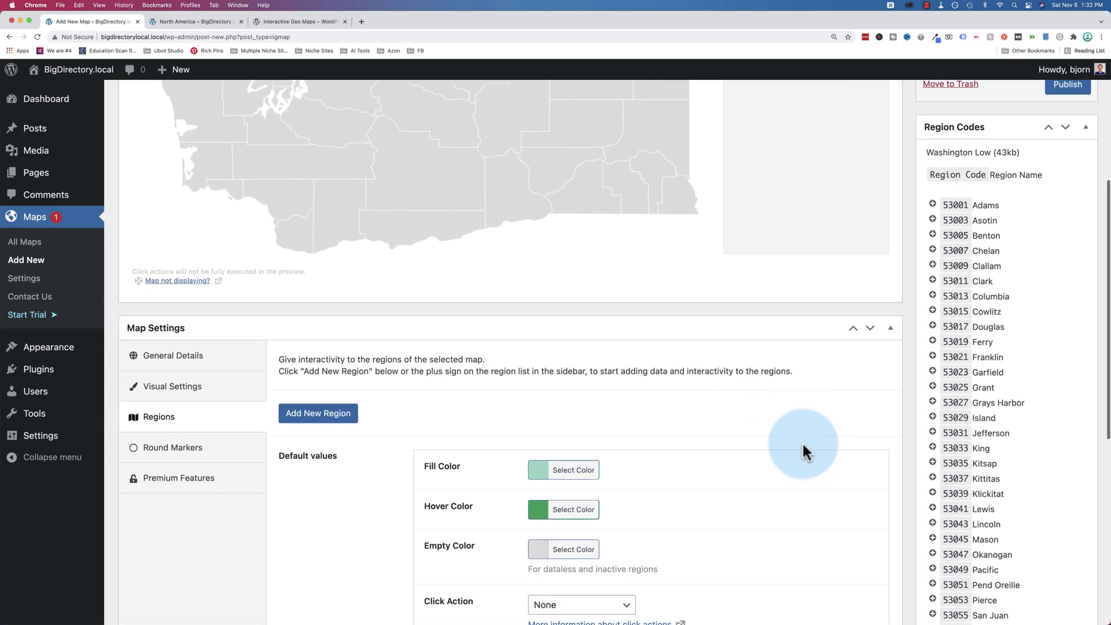
{"action": "left_click", "coordinate": [932, 363]}
{"action": "scroll", "coordinate": [921, 409], "scroll_direction": "down", "scroll_amount": 1}
{"action": "left_click", "coordinate": [932, 379]}
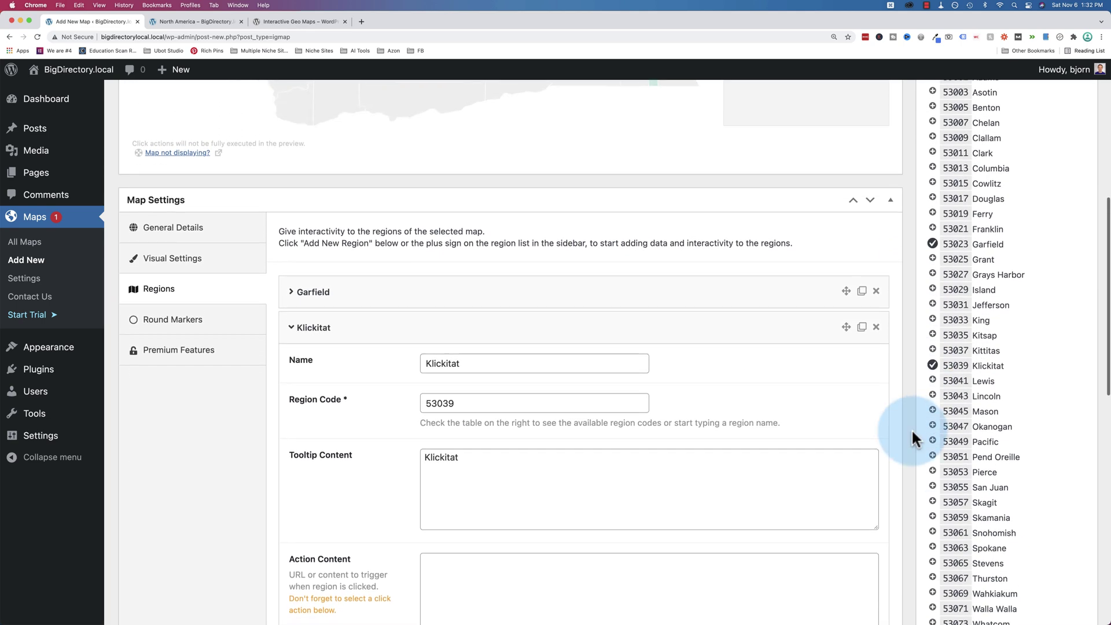
{"action": "scroll", "coordinate": [911, 428], "scroll_direction": "down", "scroll_amount": 3}
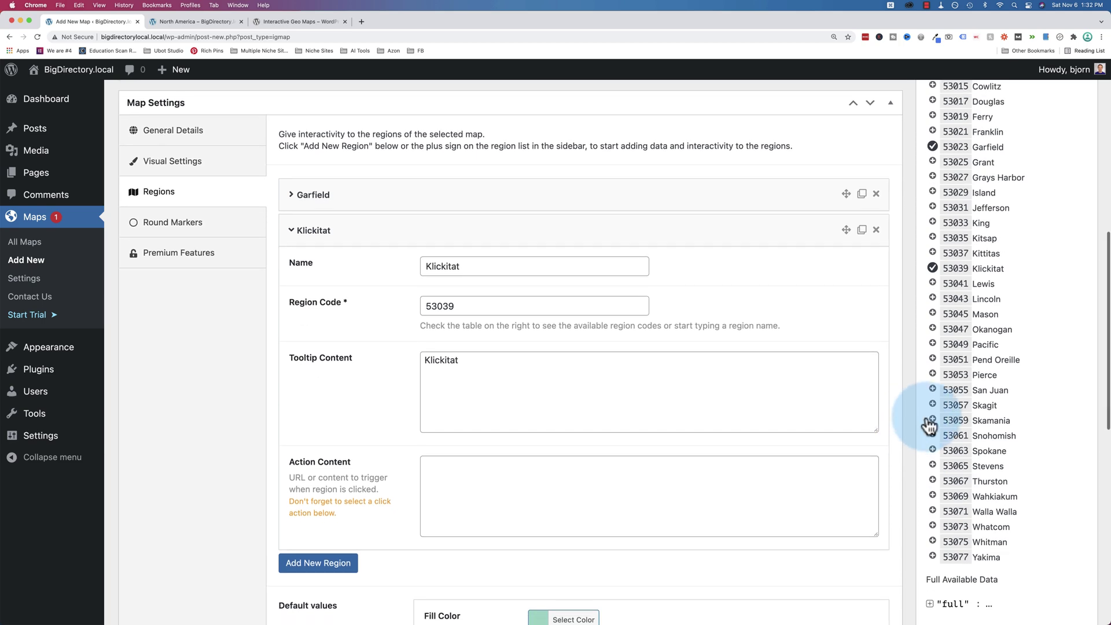
{"action": "left_click", "coordinate": [932, 421]}
Step: Delete the Garfield region and publish the Washington map
{"action": "scroll", "coordinate": [870, 419], "scroll_direction": "up", "scroll_amount": 10}
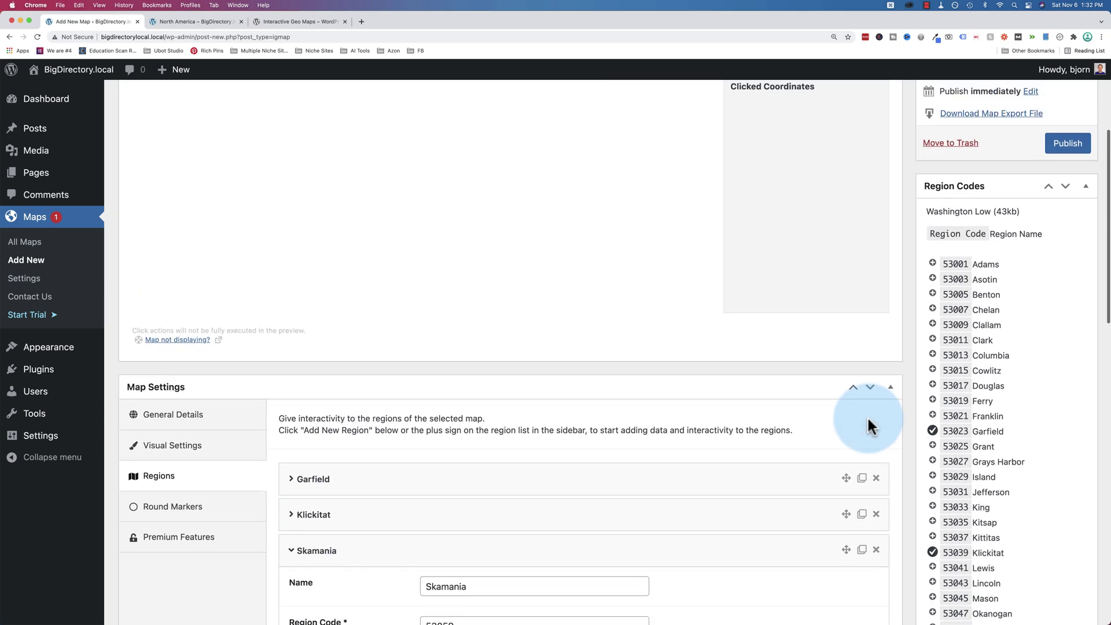
{"action": "scroll", "coordinate": [867, 427], "scroll_direction": "down", "scroll_amount": 6}
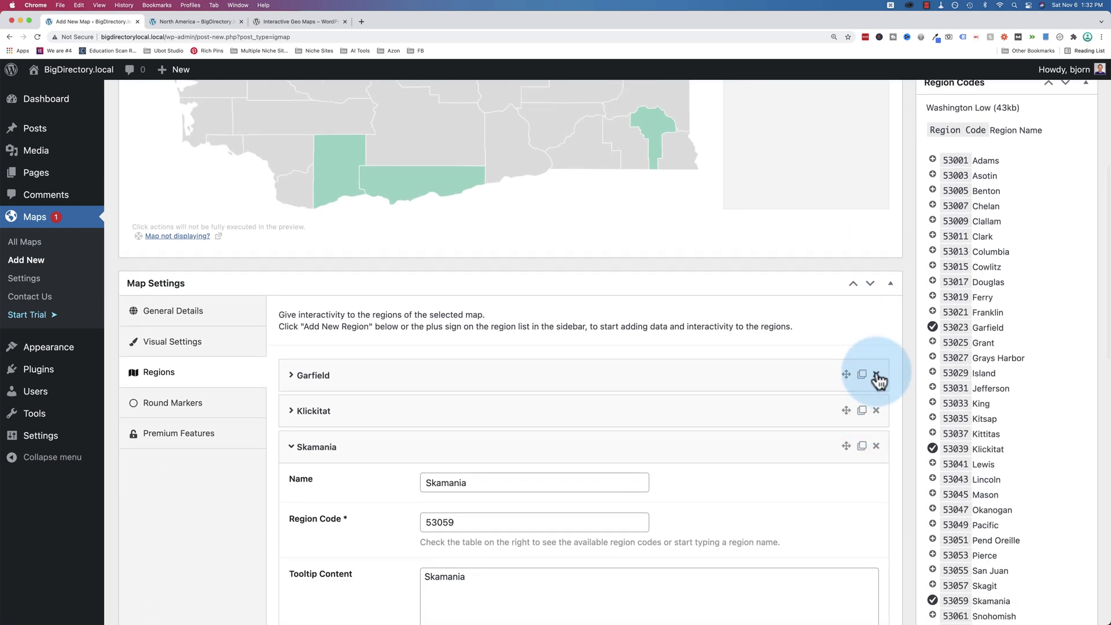
{"action": "left_click", "coordinate": [876, 373]}
{"action": "left_click", "coordinate": [627, 86]}
{"action": "scroll", "coordinate": [620, 329], "scroll_direction": "up", "scroll_amount": 3}
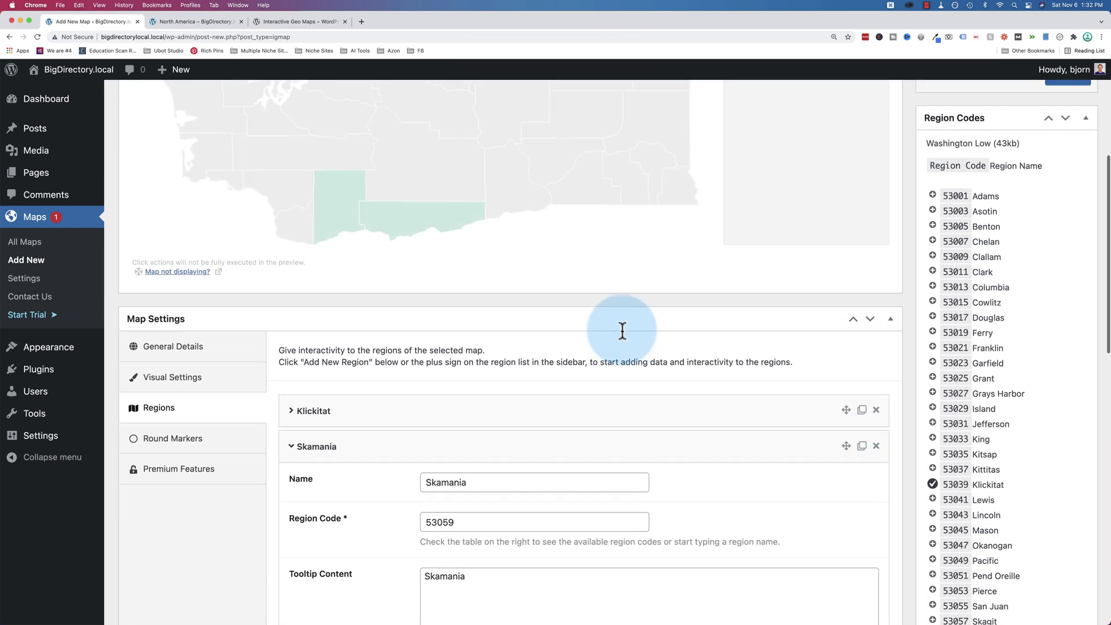
{"action": "left_click", "coordinate": [1070, 204]}
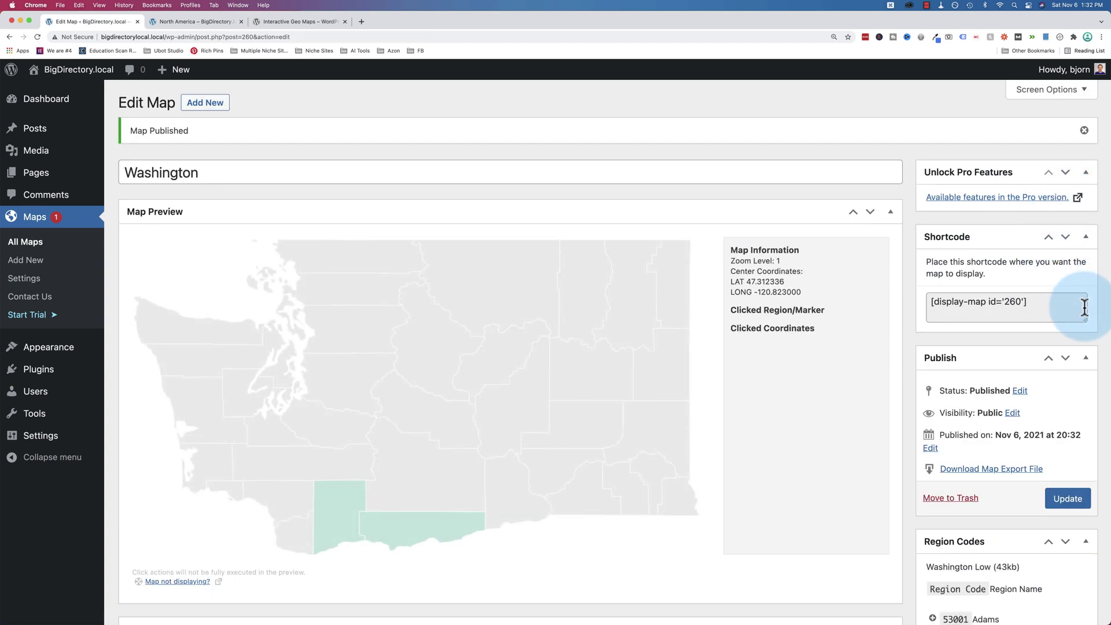
Step: Copy the Washington map's shortcode and start a new page titled Washington Locations
{"action": "left_click_drag", "start_coordinate": [1084, 307], "coordinate": [921, 301]}
{"action": "key", "text": "super+c"}
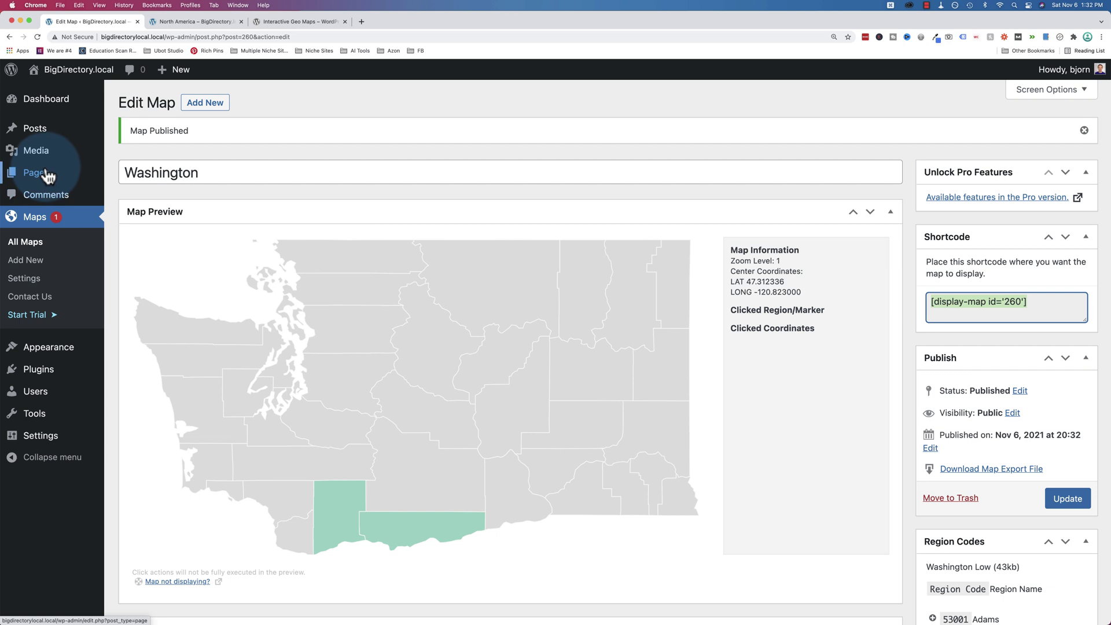
{"action": "mouse_move", "coordinate": [50, 171]}
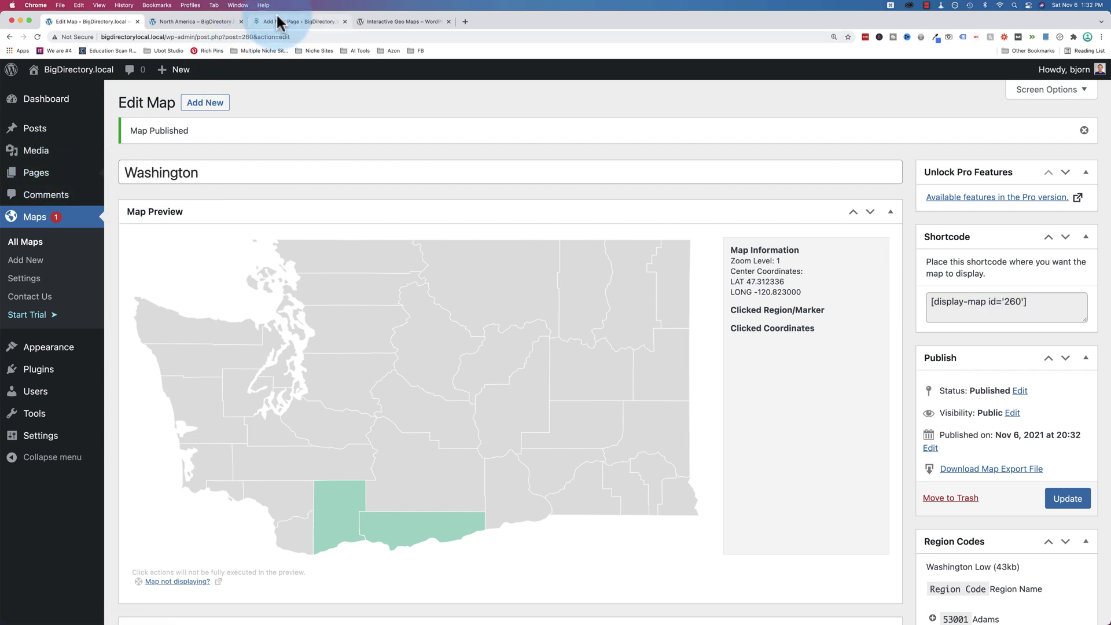
{"action": "left_click", "coordinate": [276, 20]}
{"action": "left_click", "coordinate": [241, 186]}
{"action": "type", "text": "Washington Locations"}
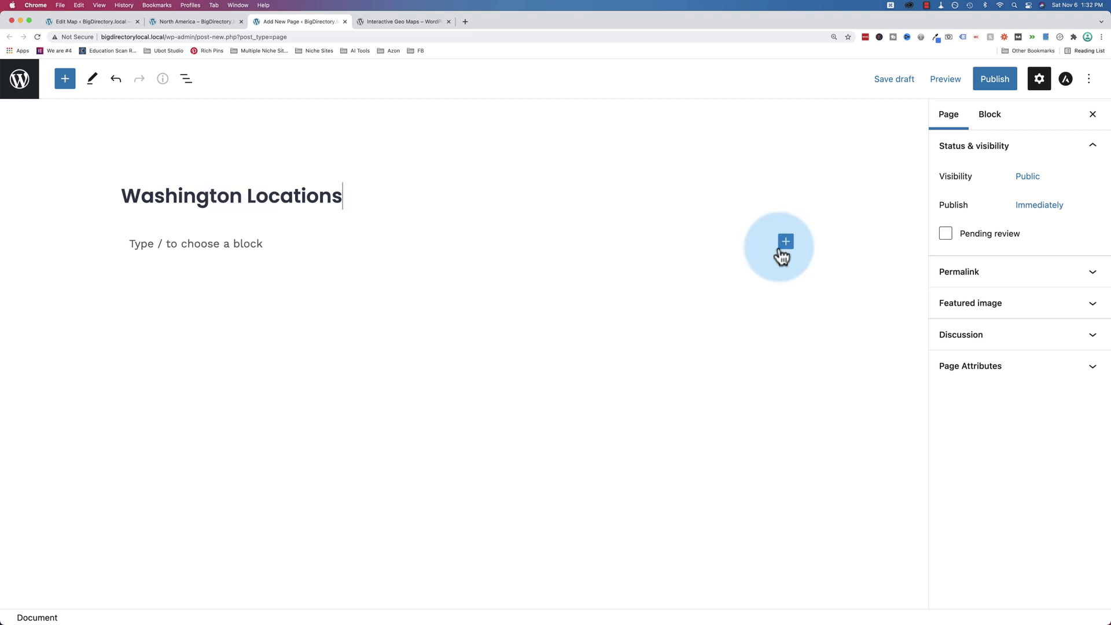
Step: Embed [display-map id='260'] in a Shortcode block, publish the page and view it
{"action": "left_click", "coordinate": [786, 241]}
{"action": "type", "text": "short"}
{"action": "left_click", "coordinate": [805, 362]}
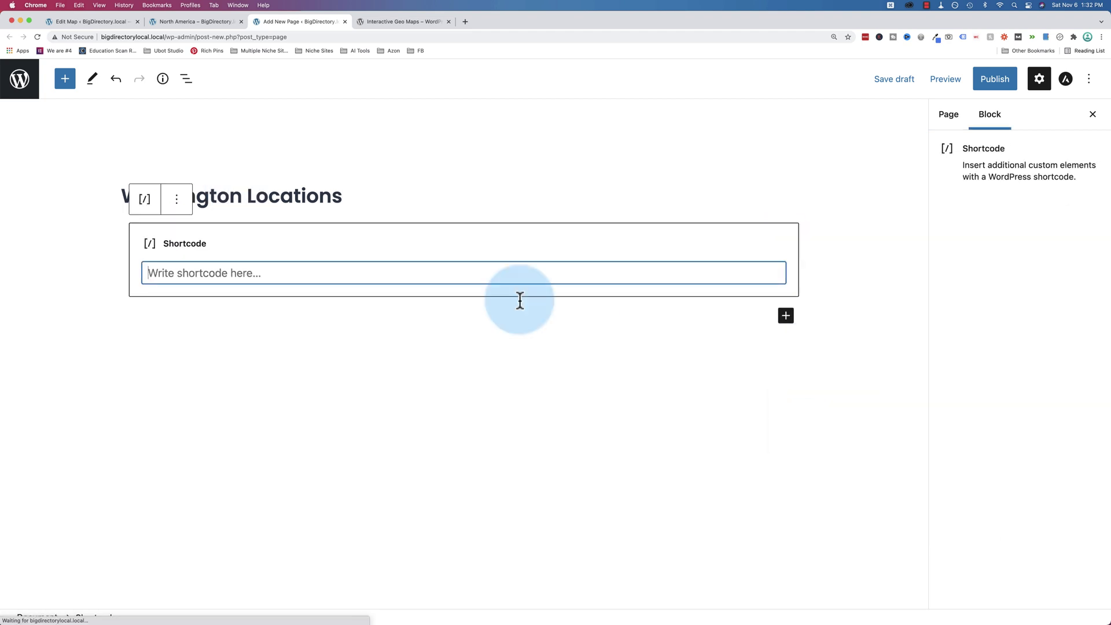
{"action": "key", "text": "super+v"}
{"action": "left_click", "coordinate": [994, 79]}
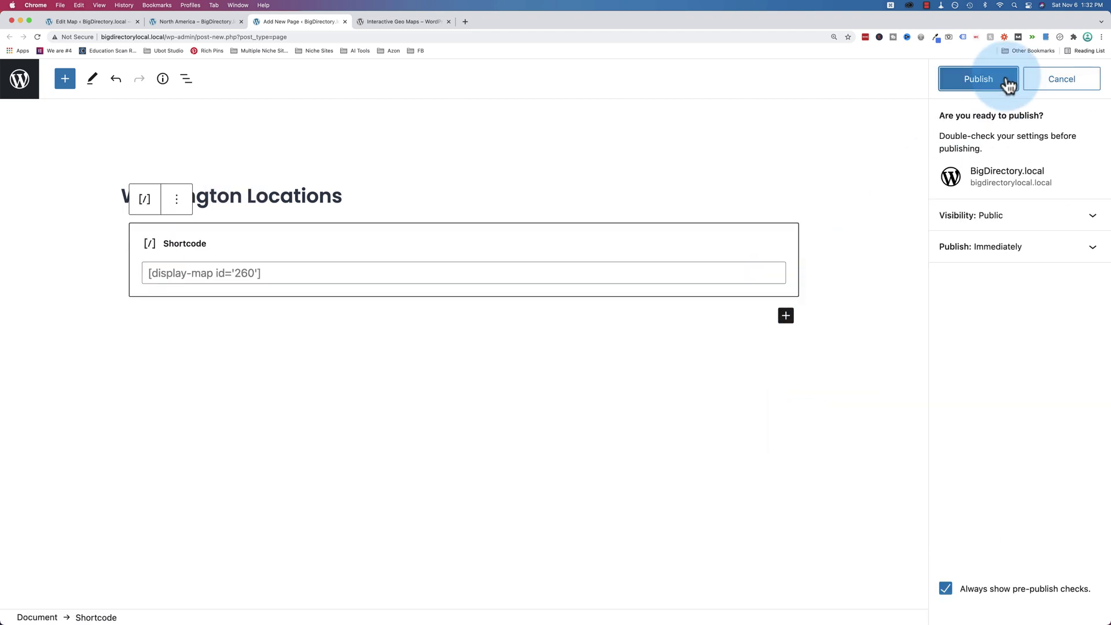
{"action": "left_click", "coordinate": [1004, 81]}
{"action": "left_click", "coordinate": [139, 585]}
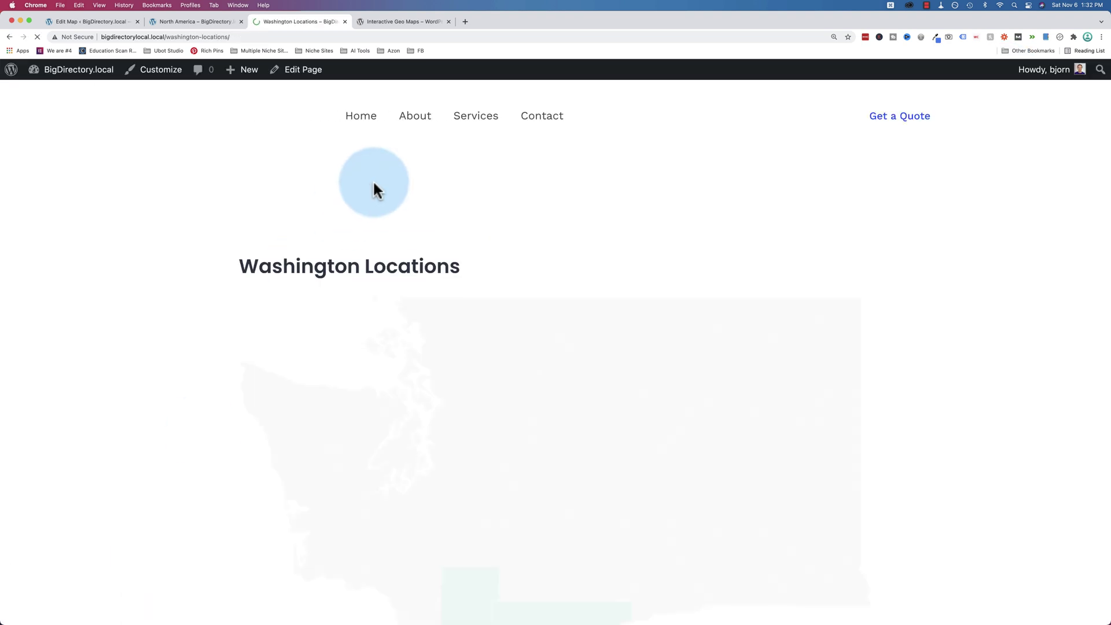
Step: Browse the live Washington Locations, Oregon, Idaho and North America pages
{"action": "scroll", "coordinate": [221, 245], "scroll_direction": "down", "scroll_amount": 5}
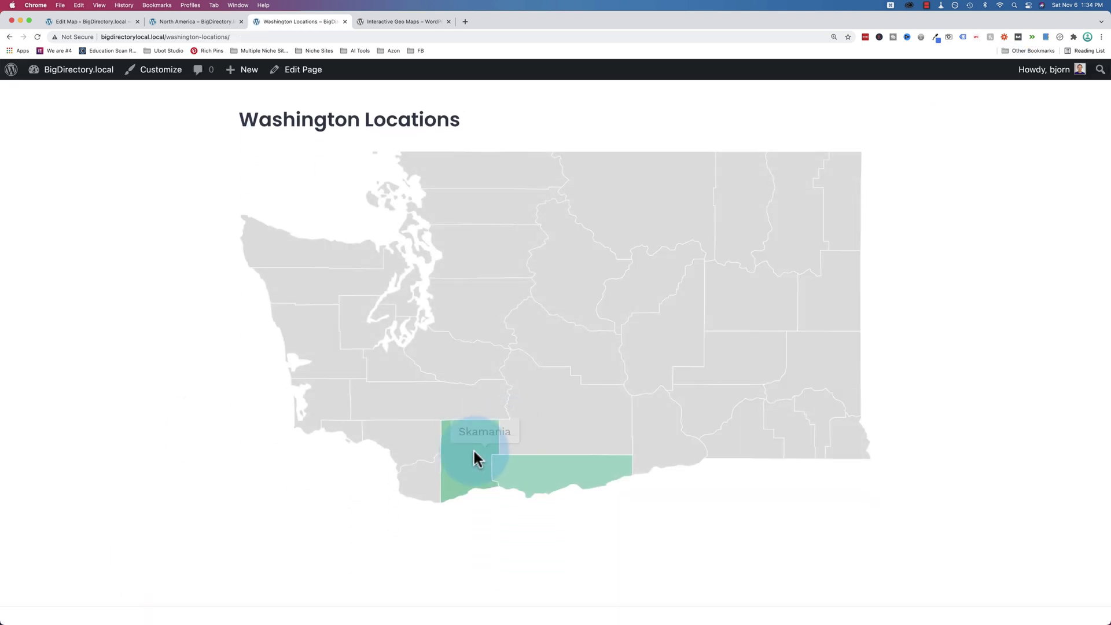
{"action": "mouse_move", "coordinate": [457, 442]}
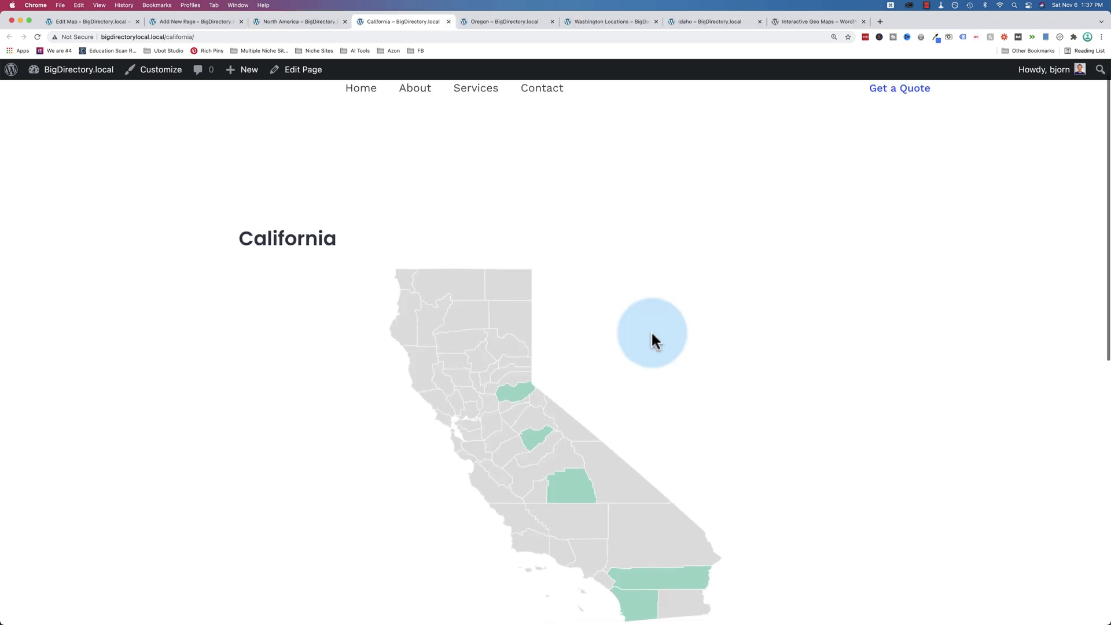
{"action": "scroll", "coordinate": [650, 331], "scroll_direction": "down", "scroll_amount": 3}
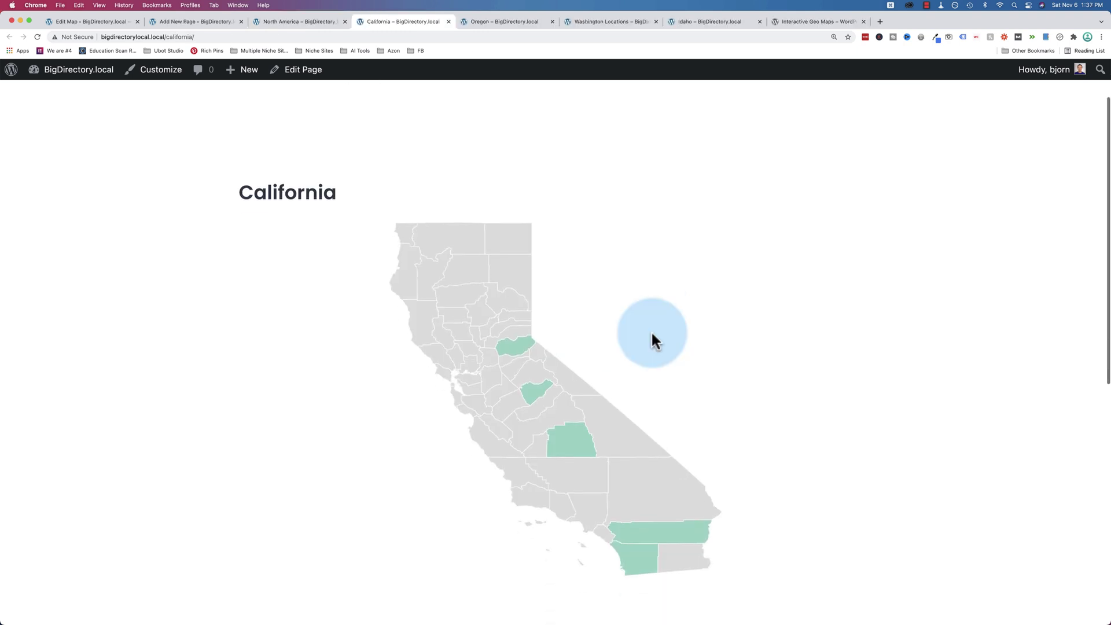
{"action": "left_click", "coordinate": [509, 21]}
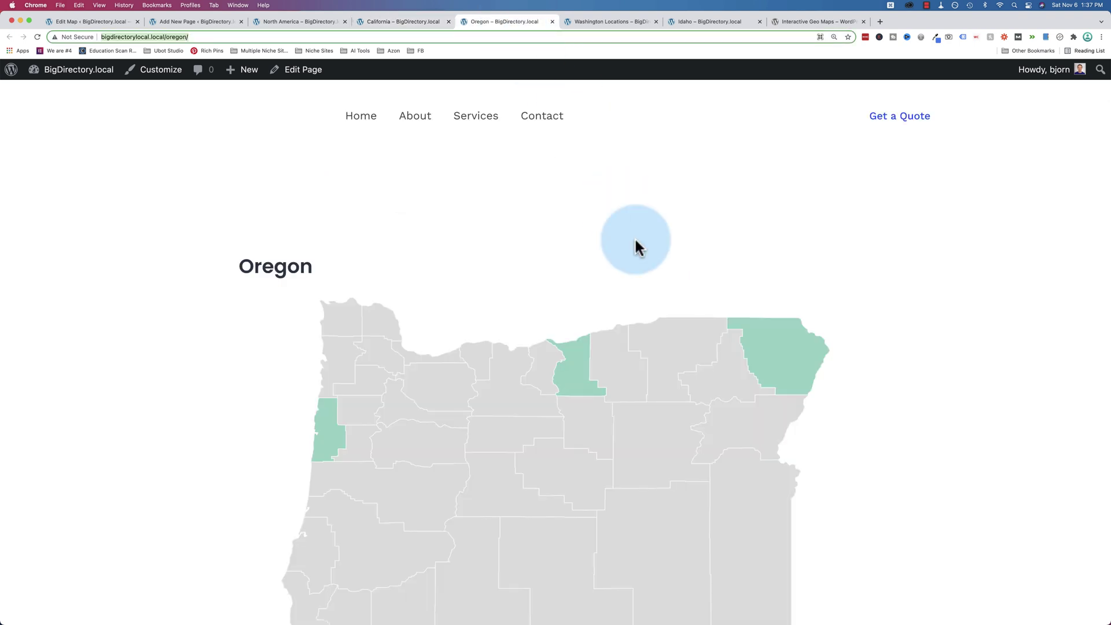
{"action": "scroll", "coordinate": [634, 237], "scroll_direction": "down", "scroll_amount": 5}
{"action": "key", "text": "ctrl+Tab"}
{"action": "left_click", "coordinate": [704, 19]}
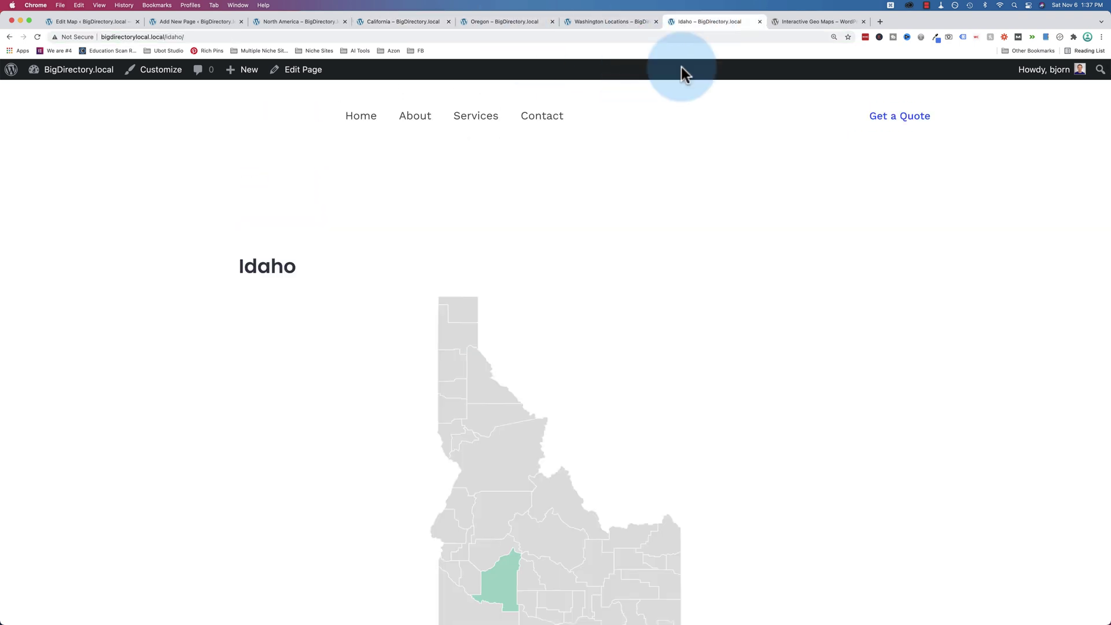
{"action": "scroll", "coordinate": [624, 438], "scroll_direction": "down", "scroll_amount": 2}
{"action": "scroll", "coordinate": [624, 437], "scroll_direction": "down", "scroll_amount": 5}
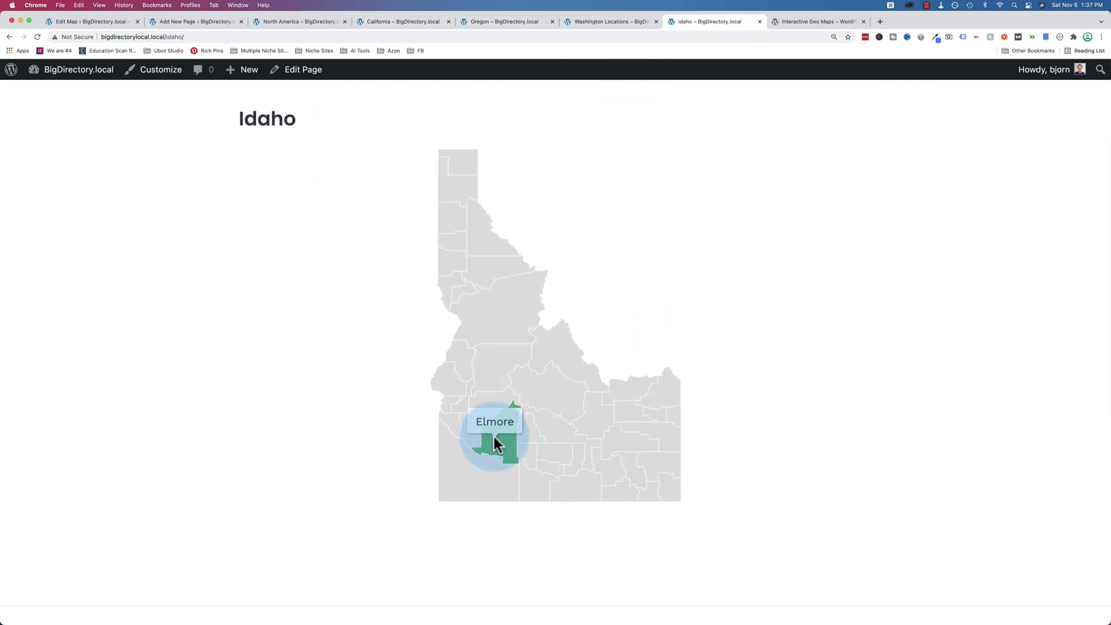
{"action": "left_click", "coordinate": [317, 23]}
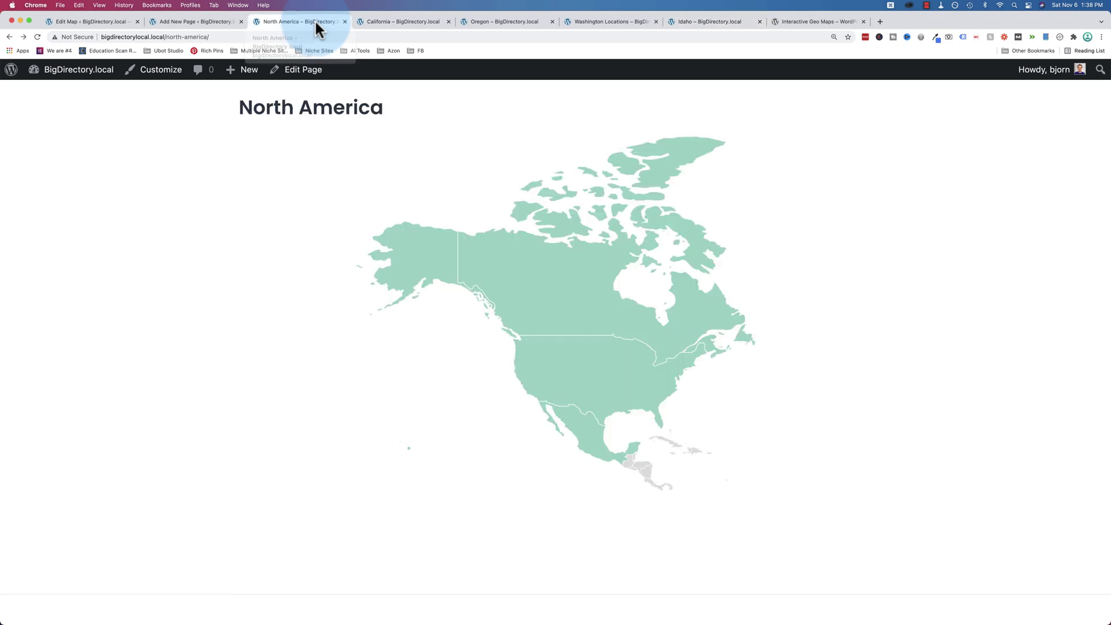
Step: Load the site's united-states page and select its address
{"action": "left_click", "coordinate": [168, 39]}
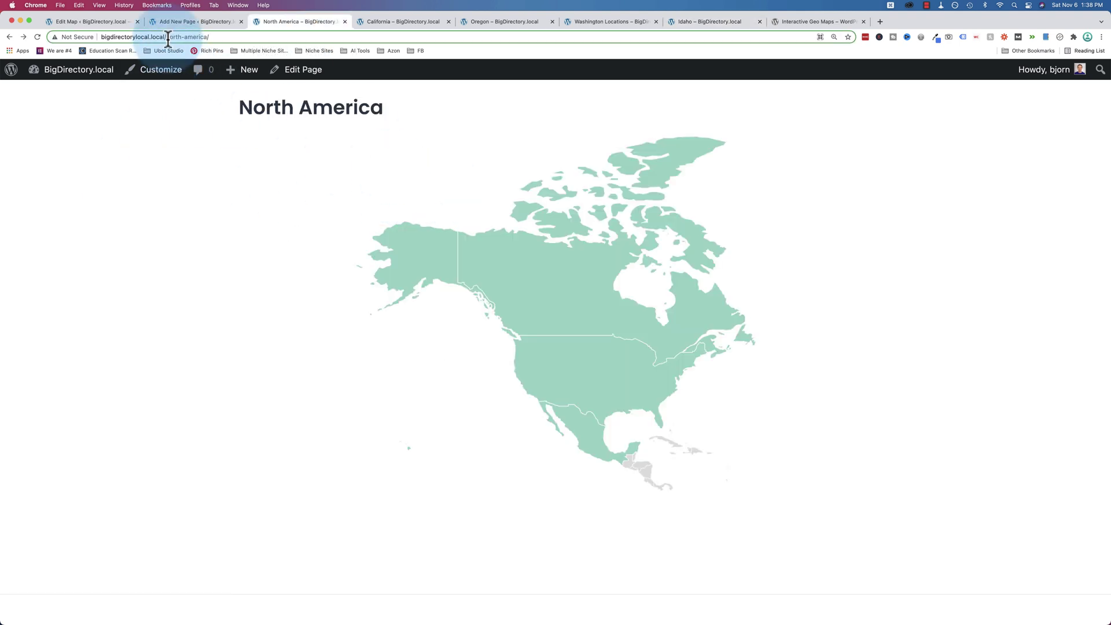
{"action": "type", "text": "united"}
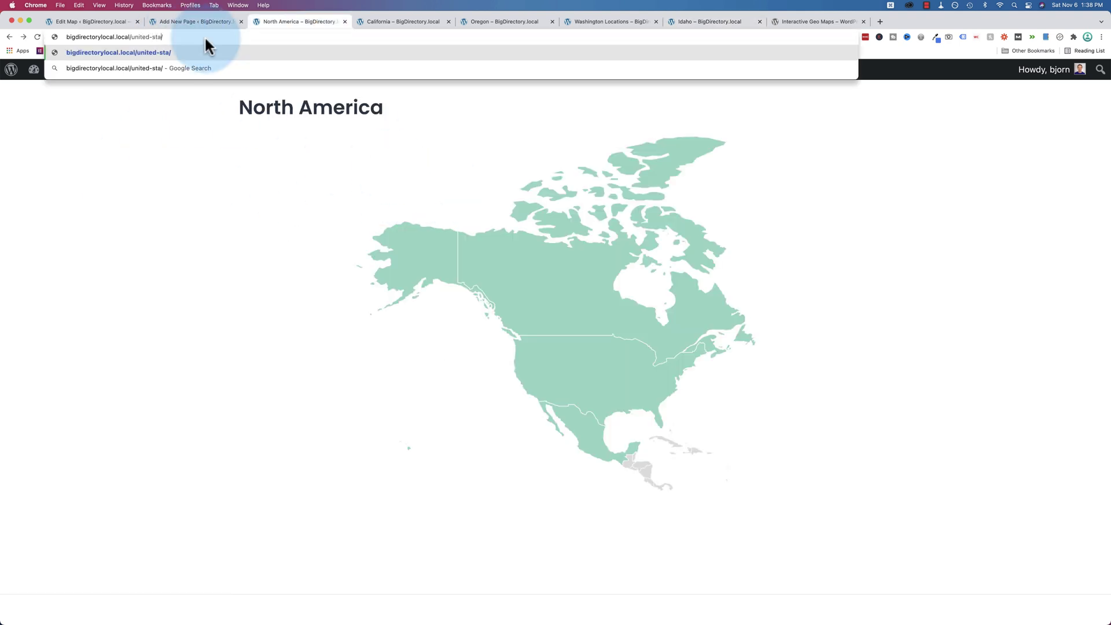
{"action": "type", "text": "-sta"}
{"action": "key", "text": "Return"}
{"action": "scroll", "coordinate": [305, 221], "scroll_direction": "down", "scroll_amount": 1}
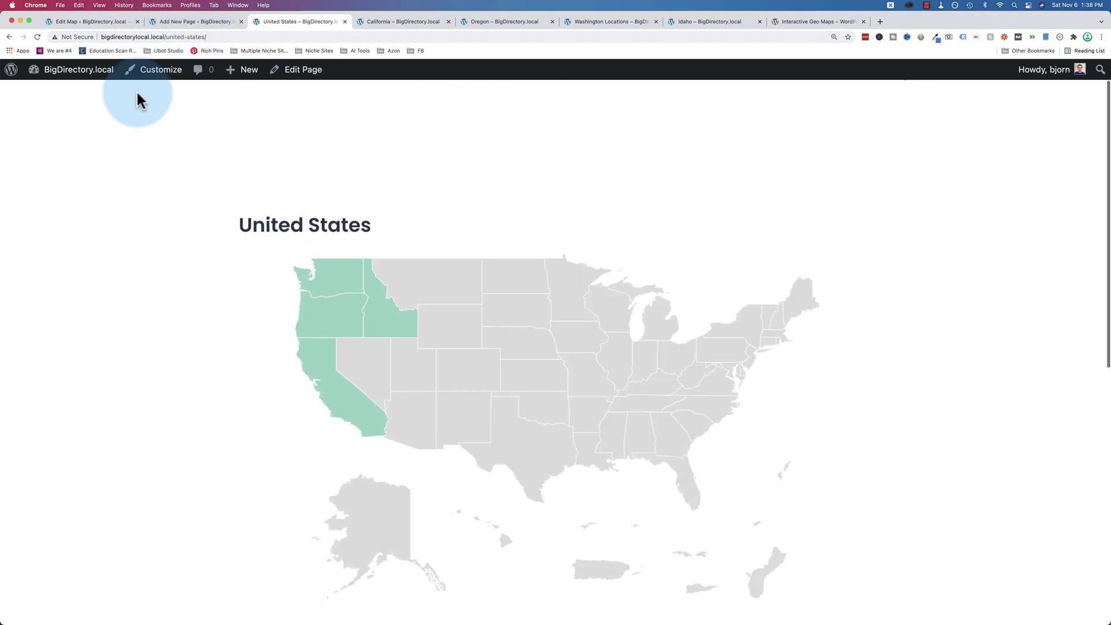
{"action": "scroll", "coordinate": [213, 218], "scroll_direction": "down", "scroll_amount": 3}
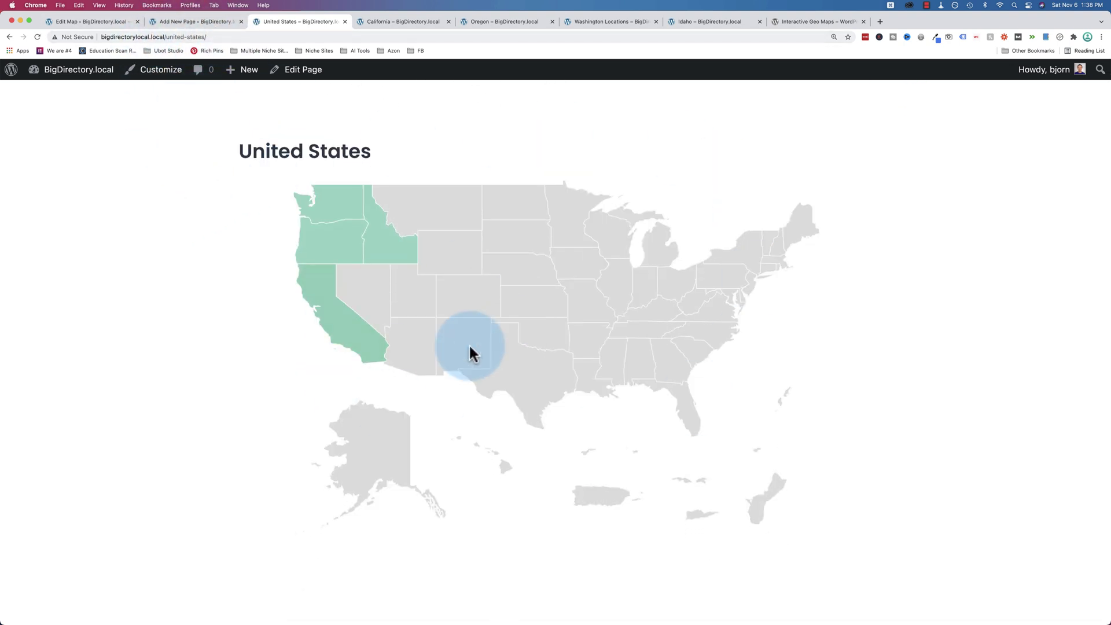
{"action": "left_click_drag", "start_coordinate": [214, 37], "coordinate": [108, 28]}
Step: Open the North America map's region settings from All Maps
{"action": "left_click", "coordinate": [107, 24]}
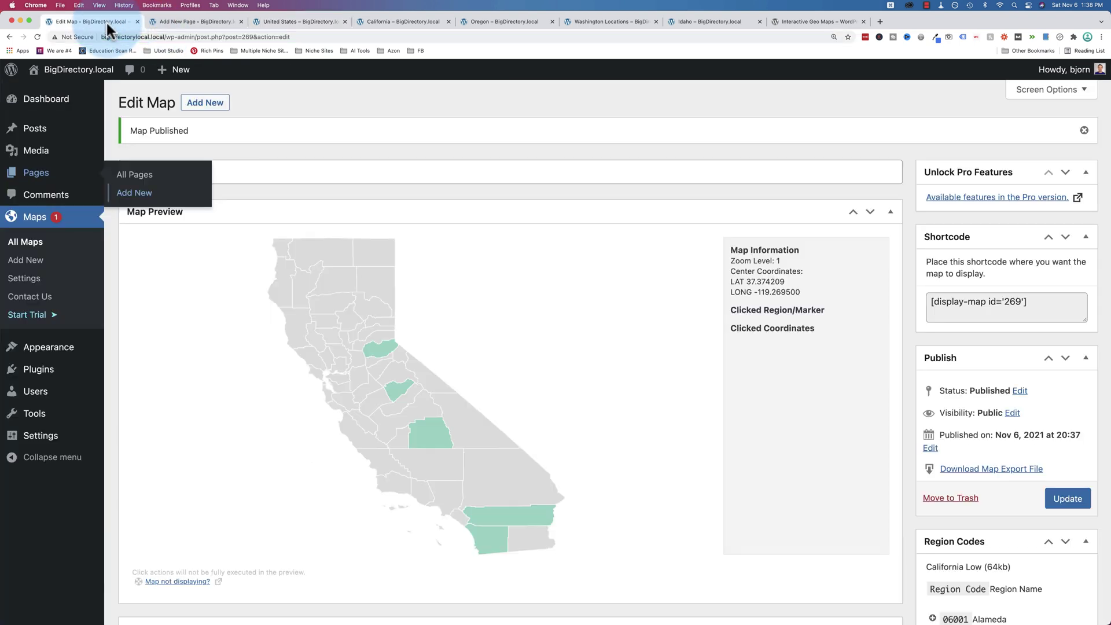
{"action": "left_click", "coordinate": [30, 243]}
{"action": "scroll", "coordinate": [185, 266], "scroll_direction": "down", "scroll_amount": 2}
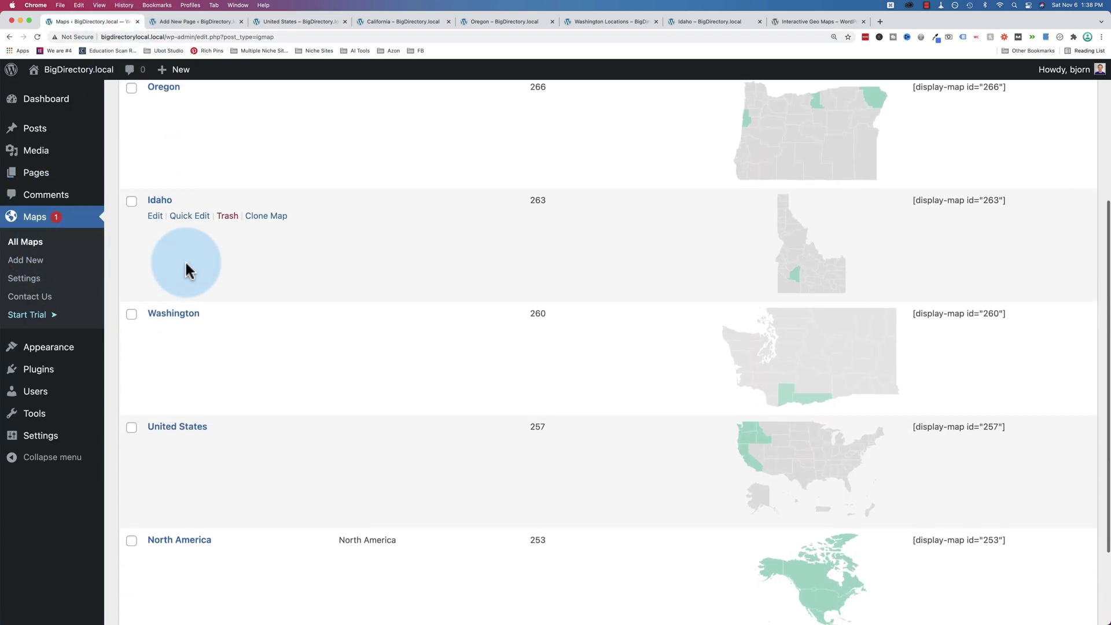
{"action": "scroll", "coordinate": [185, 259], "scroll_direction": "down", "scroll_amount": 3}
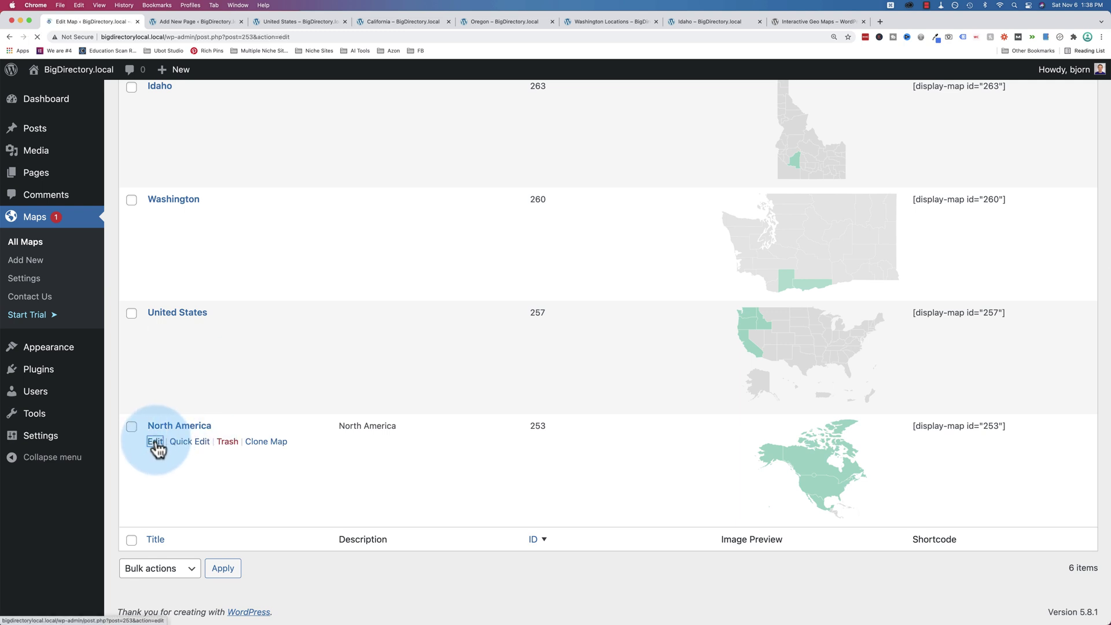
{"action": "left_click", "coordinate": [156, 443]}
{"action": "scroll", "coordinate": [137, 303], "scroll_direction": "down", "scroll_amount": 5}
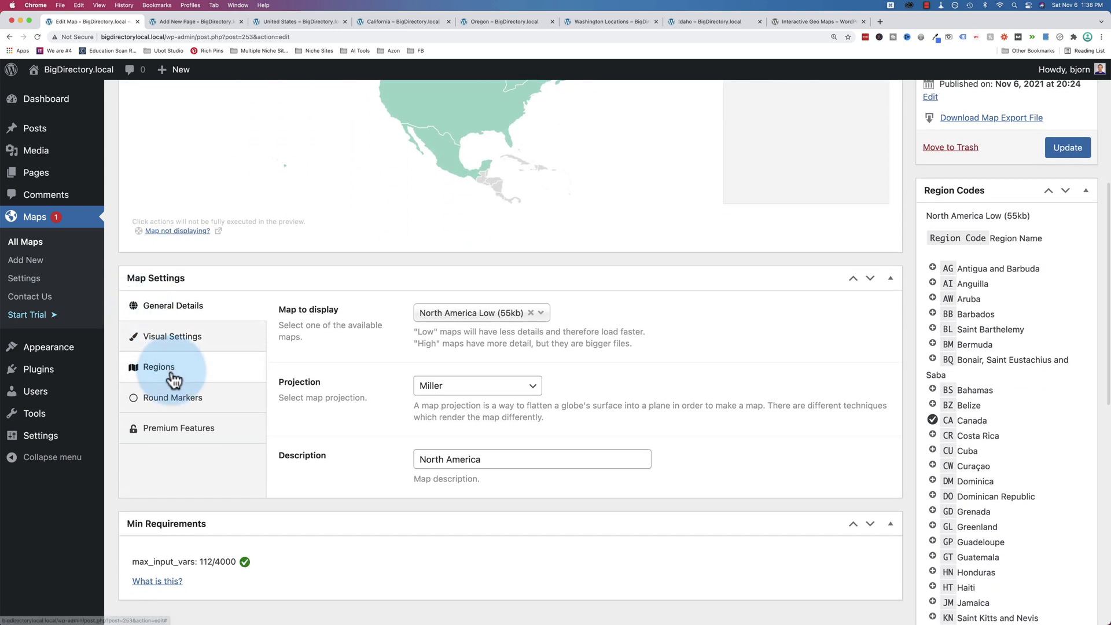
{"action": "left_click", "coordinate": [172, 375]}
Step: Point the United States region's Action Content at the united-states page and update the map
{"action": "scroll", "coordinate": [347, 393], "scroll_direction": "down", "scroll_amount": 2}
{"action": "left_click", "coordinate": [386, 340]}
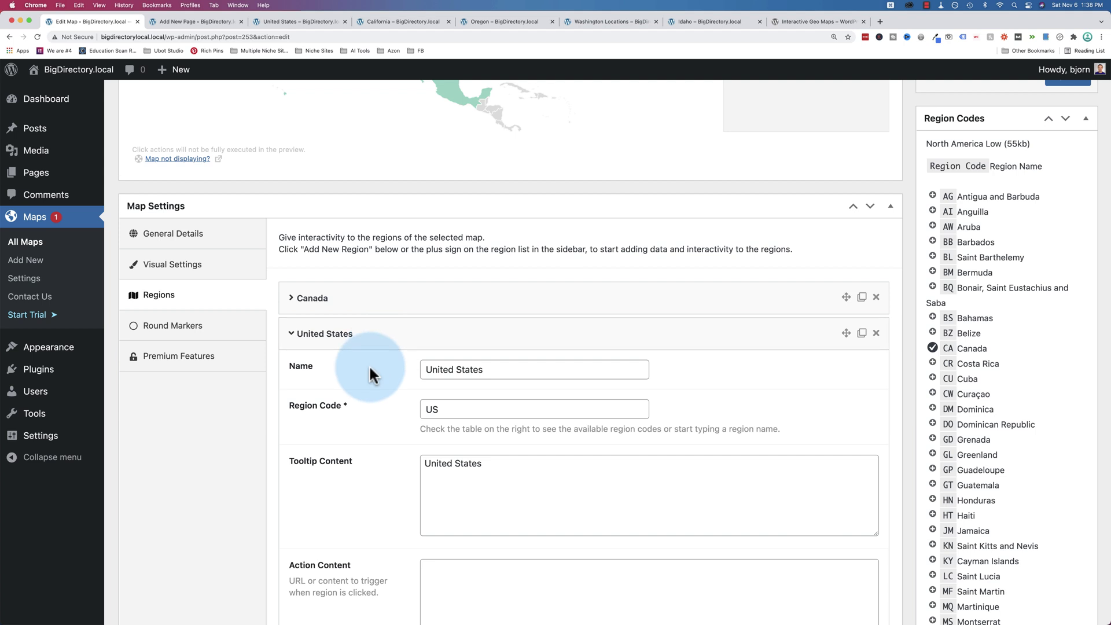
{"action": "scroll", "coordinate": [369, 364], "scroll_direction": "down", "scroll_amount": 2}
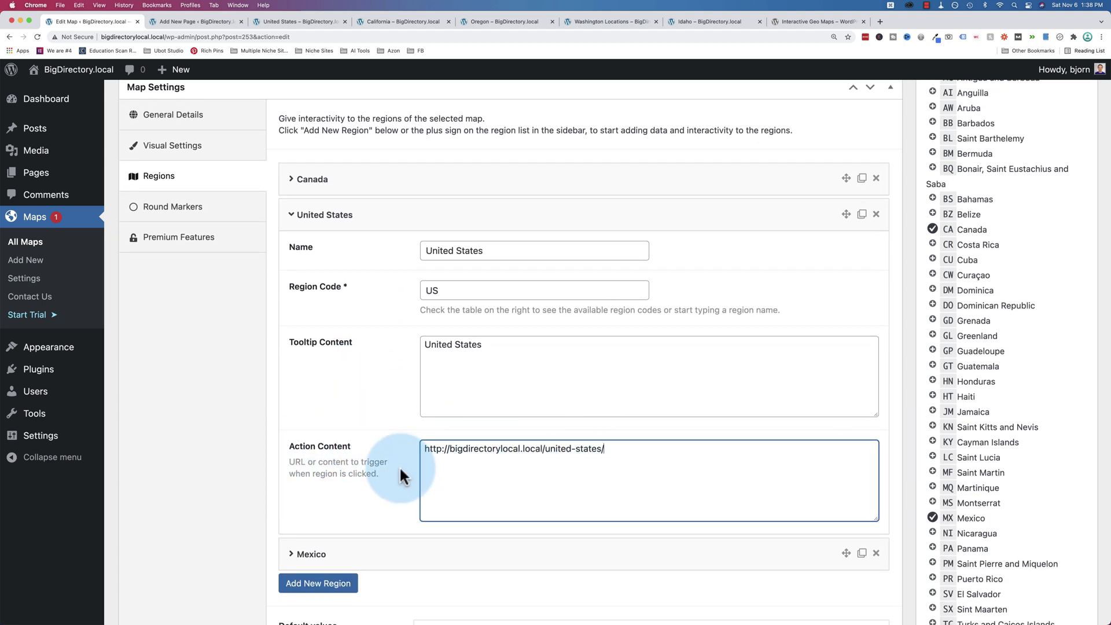
{"action": "scroll", "coordinate": [390, 443], "scroll_direction": "up", "scroll_amount": 10}
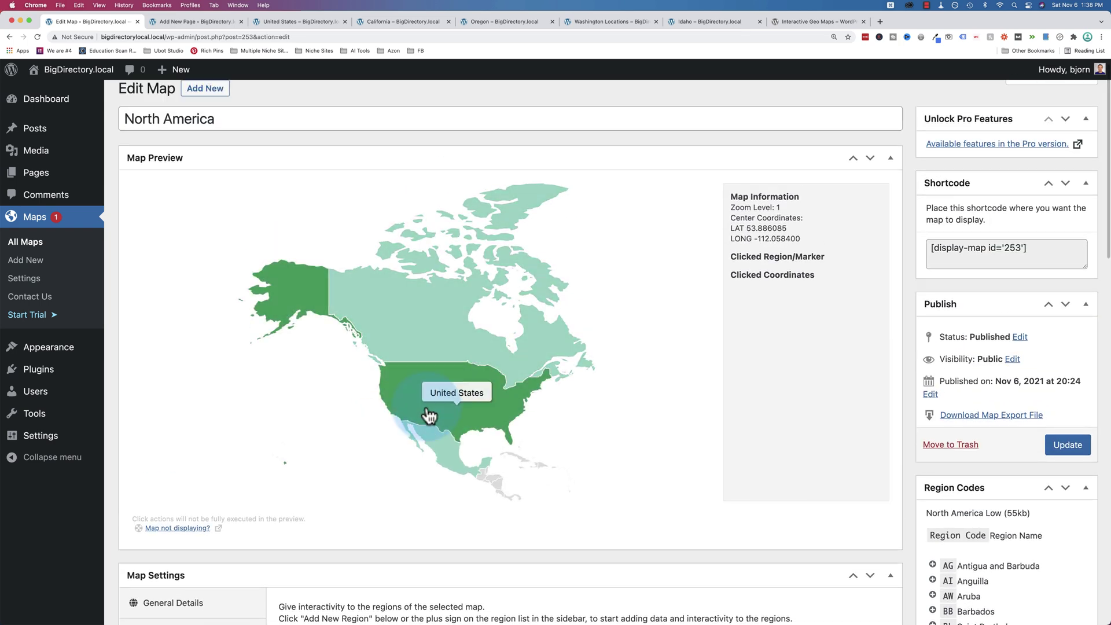
{"action": "scroll", "coordinate": [446, 403], "scroll_direction": "down", "scroll_amount": 8}
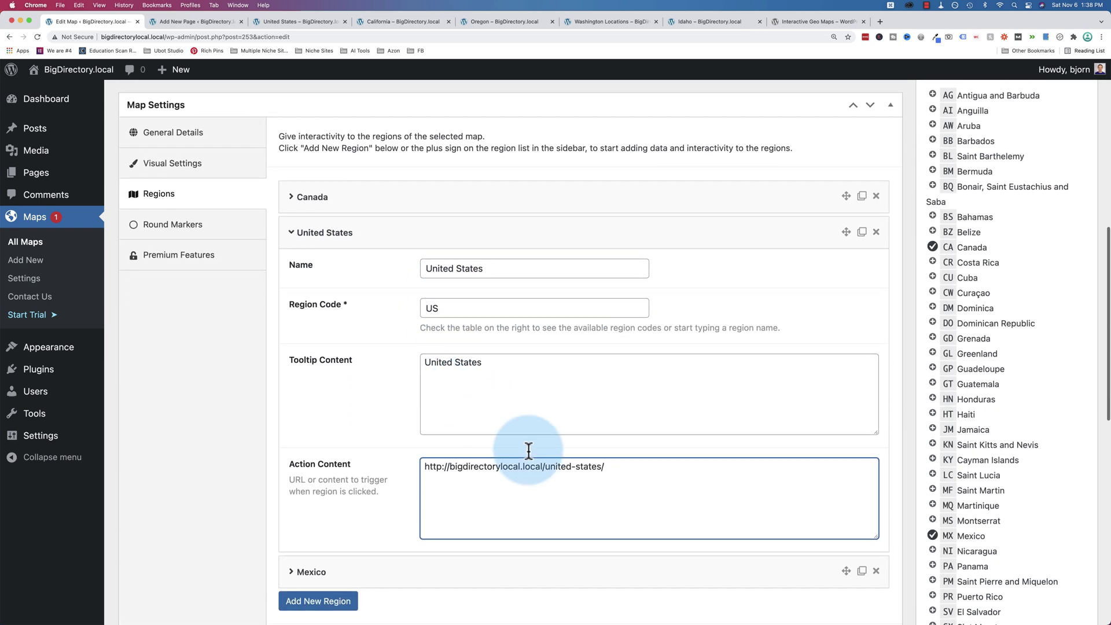
{"action": "scroll", "coordinate": [519, 491], "scroll_direction": "down", "scroll_amount": 6}
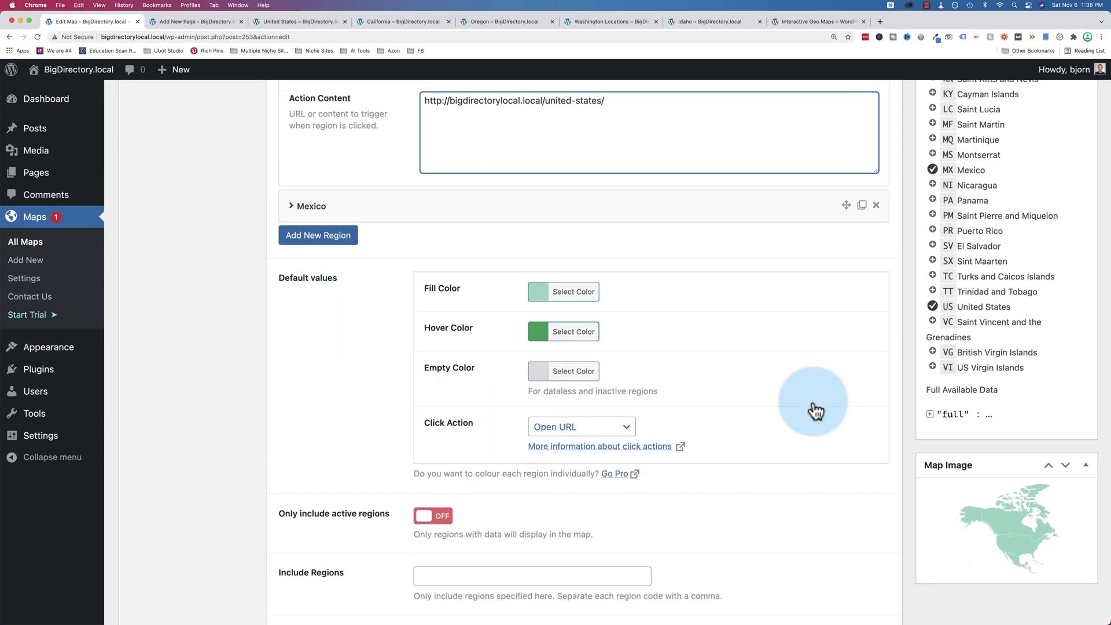
{"action": "scroll", "coordinate": [883, 398], "scroll_direction": "up", "scroll_amount": 8}
{"action": "scroll", "coordinate": [1016, 284], "scroll_direction": "up", "scroll_amount": 7}
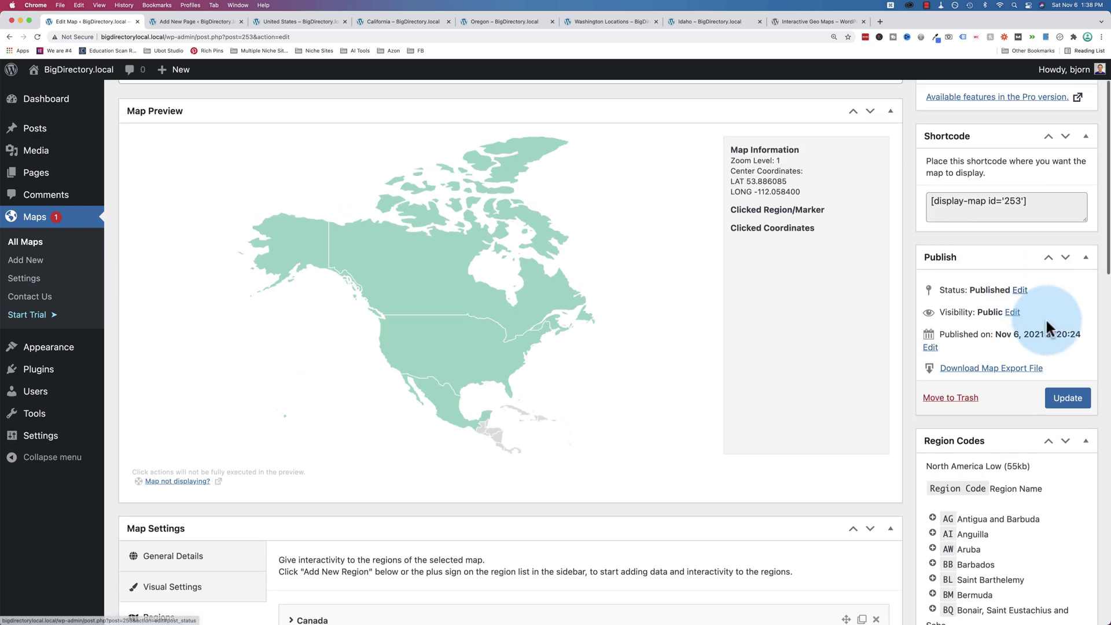
{"action": "left_click", "coordinate": [1059, 395]}
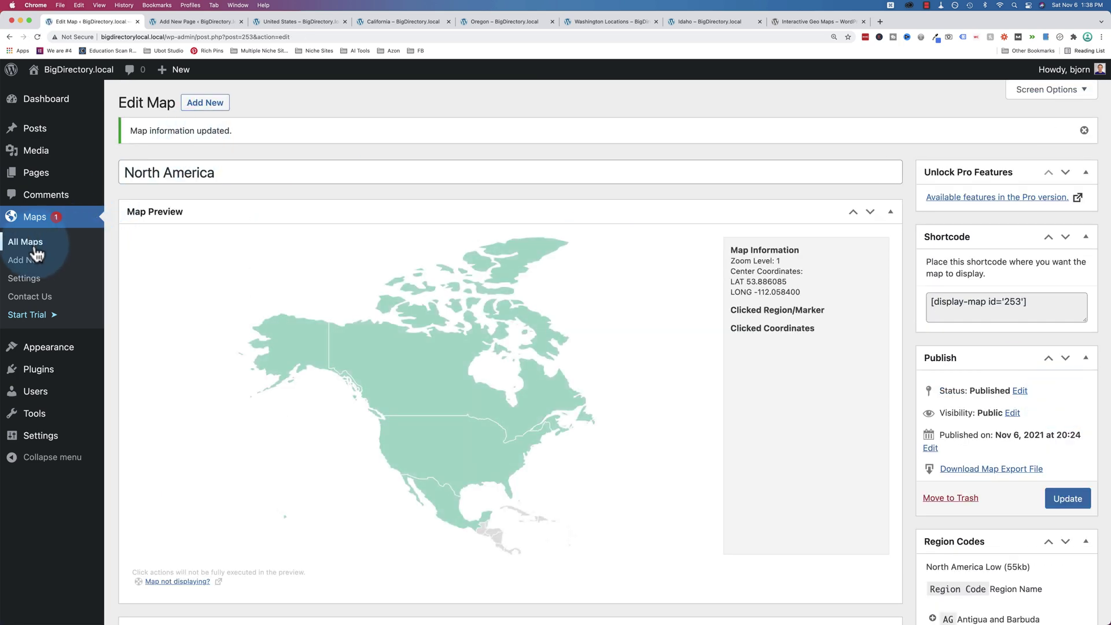
Step: In the United States map's regions, paste the Washington Locations page URL into Washington's Action Content
{"action": "scroll", "coordinate": [218, 300], "scroll_direction": "down", "scroll_amount": 6}
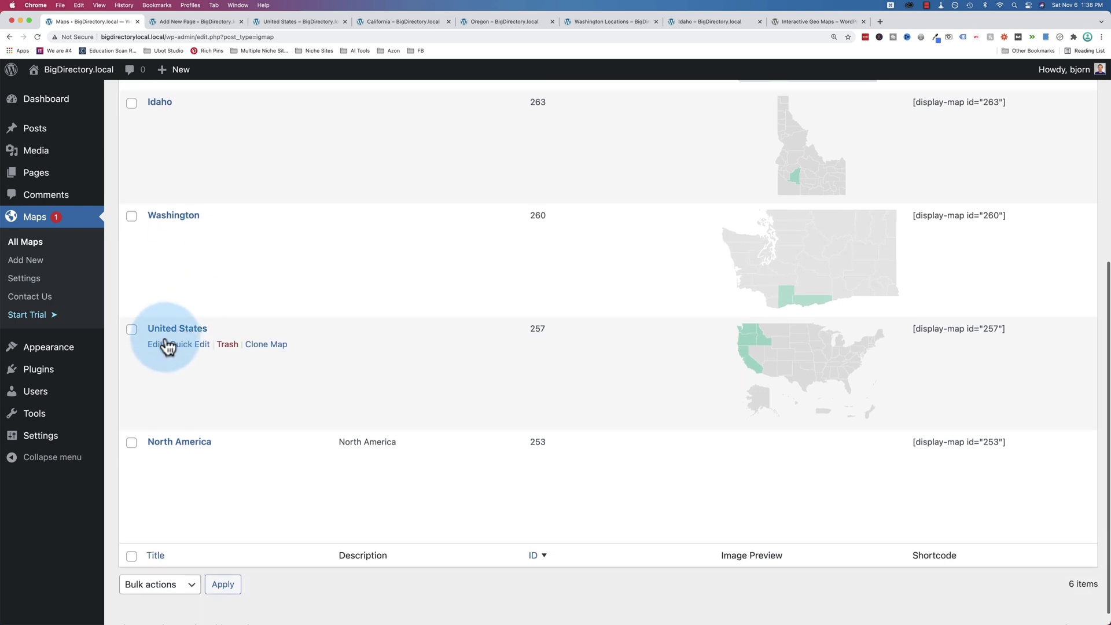
{"action": "left_click", "coordinate": [165, 344]}
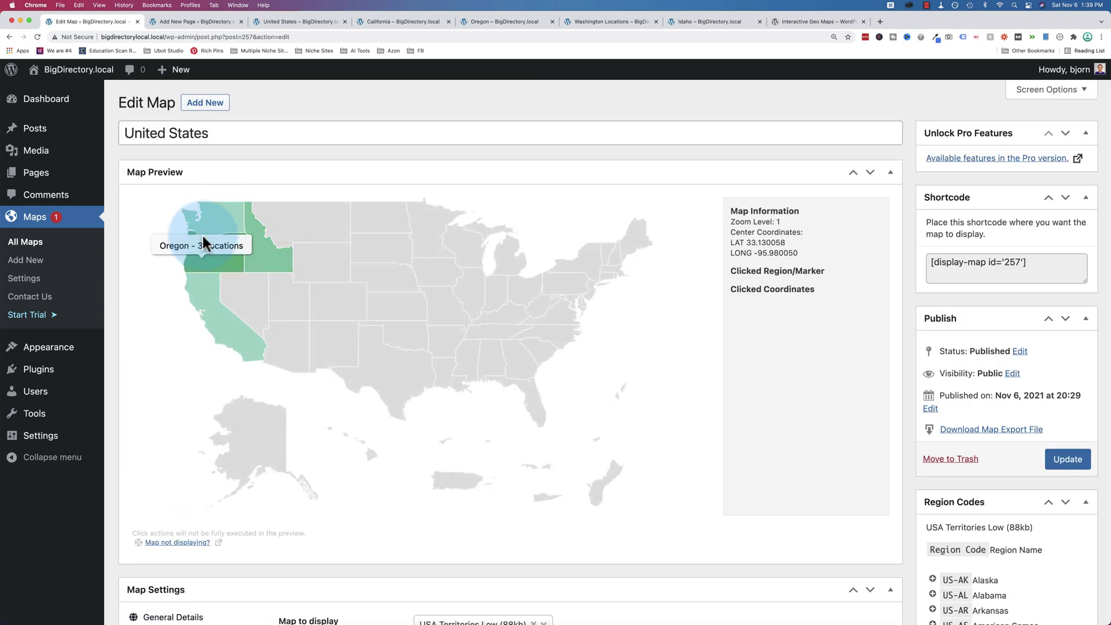
{"action": "scroll", "coordinate": [288, 446], "scroll_direction": "down", "scroll_amount": 7}
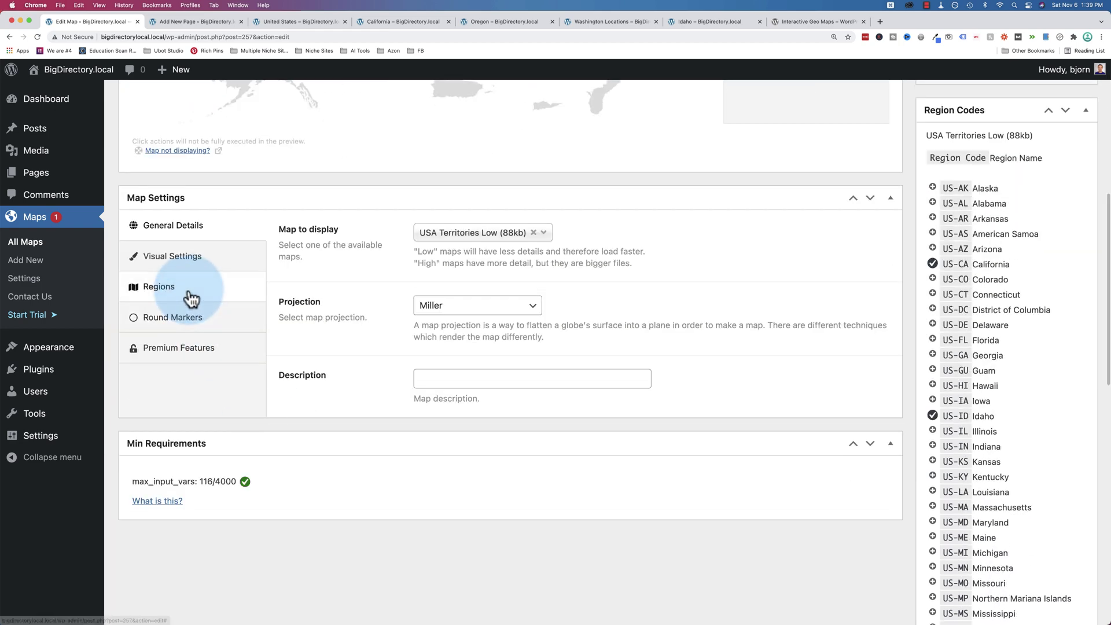
{"action": "left_click", "coordinate": [184, 289]}
{"action": "left_click", "coordinate": [390, 297]}
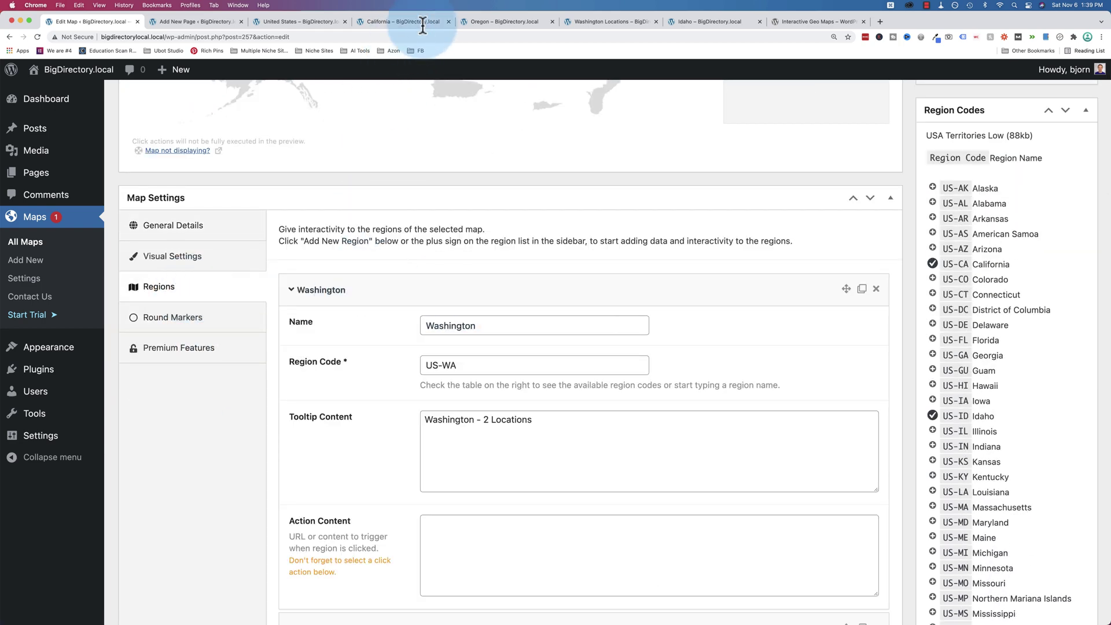
{"action": "left_click", "coordinate": [608, 20]}
{"action": "left_click", "coordinate": [267, 36]}
{"action": "key", "text": "super+c"}
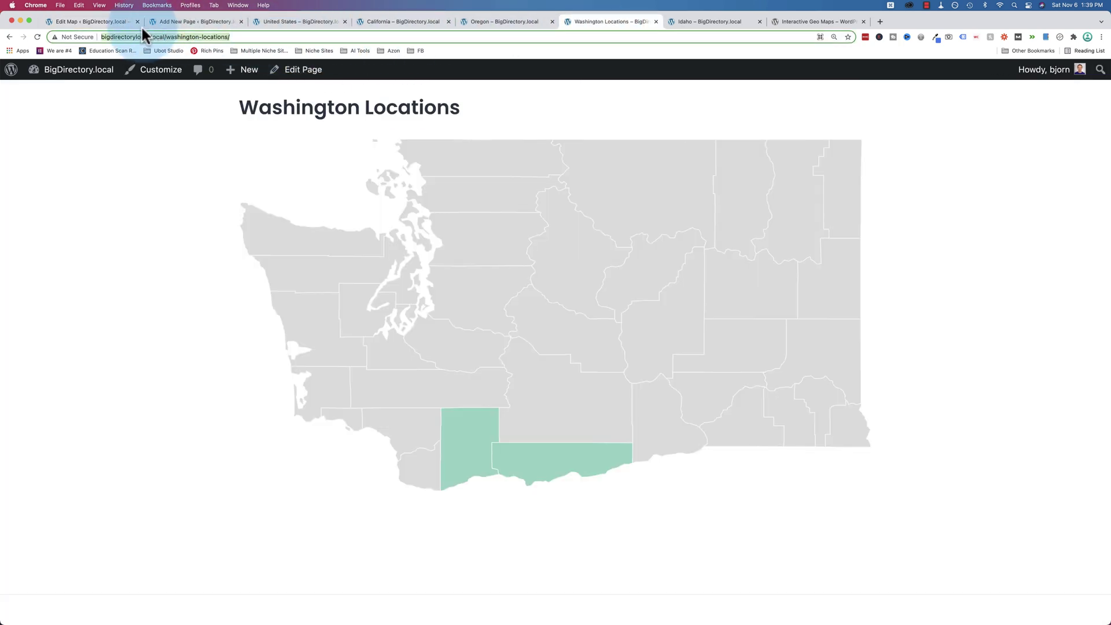
{"action": "left_click", "coordinate": [118, 20]}
{"action": "scroll", "coordinate": [342, 379], "scroll_direction": "down", "scroll_amount": 3}
{"action": "left_click", "coordinate": [454, 397]}
{"action": "key", "text": "super+v"}
Step: Paste the Idaho and Oregon page URLs into their regions' Action Content
{"action": "left_click", "coordinate": [307, 467]}
{"action": "left_click", "coordinate": [693, 26]}
{"action": "left_click", "coordinate": [677, 37]}
{"action": "left_click", "coordinate": [112, 22]}
{"action": "type", "text": "http://bigdirectorylocal.local/idaho/"}
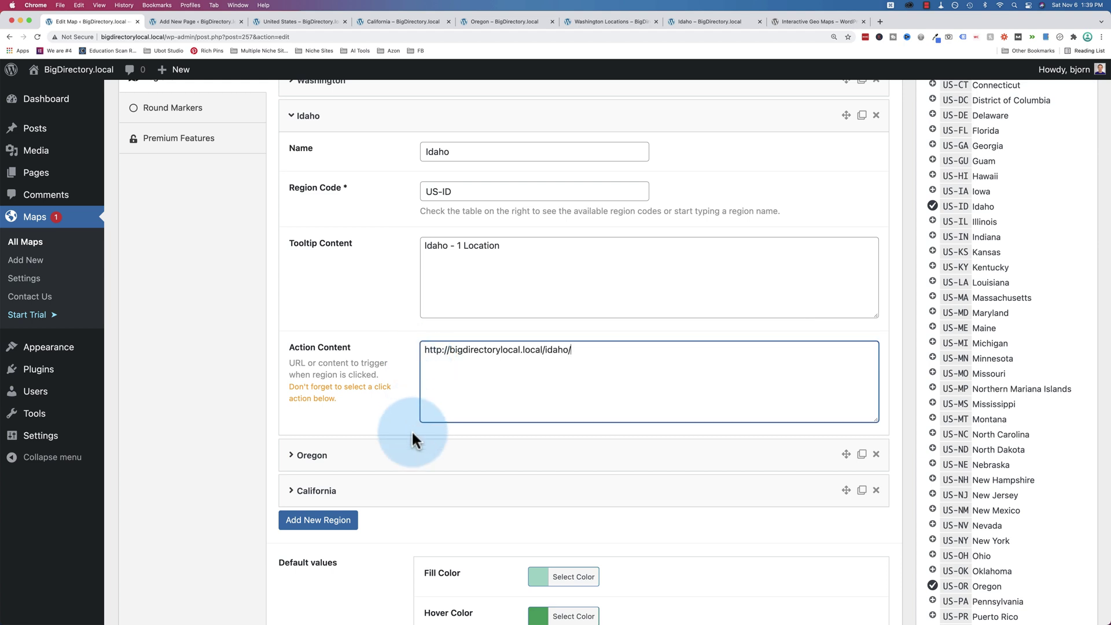
{"action": "left_click", "coordinate": [411, 455]}
{"action": "left_click", "coordinate": [503, 21]}
{"action": "left_click", "coordinate": [141, 36]}
{"action": "key", "text": "super+c"}
{"action": "left_click", "coordinate": [116, 21]}
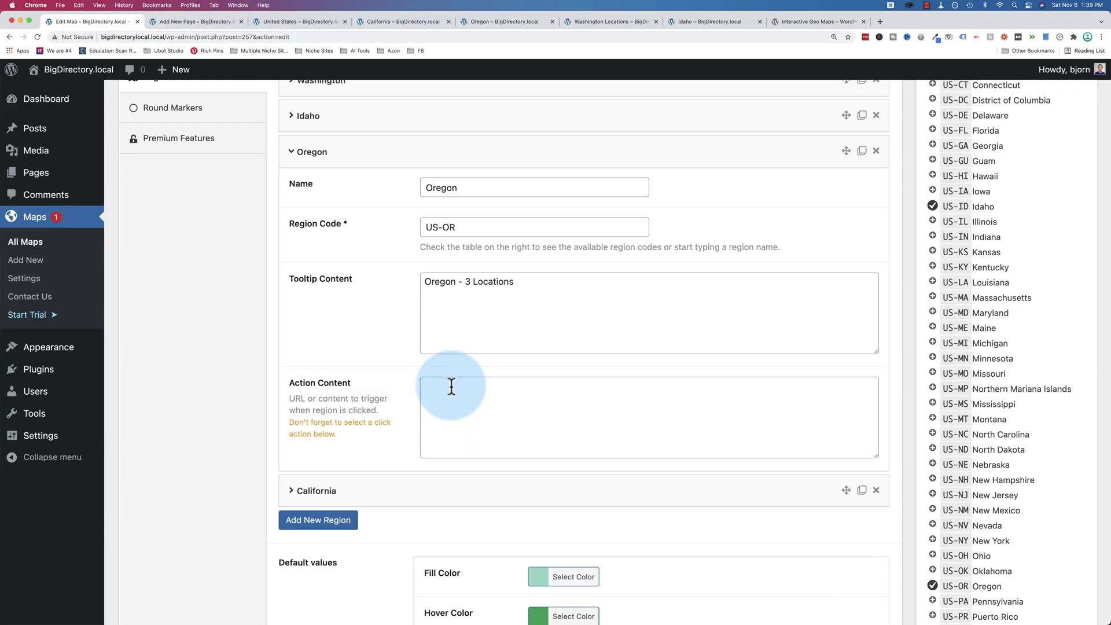
{"action": "left_click", "coordinate": [442, 459]}
{"action": "key", "text": "super+v"}
{"action": "left_click", "coordinate": [440, 491]}
{"action": "left_click", "coordinate": [402, 21]}
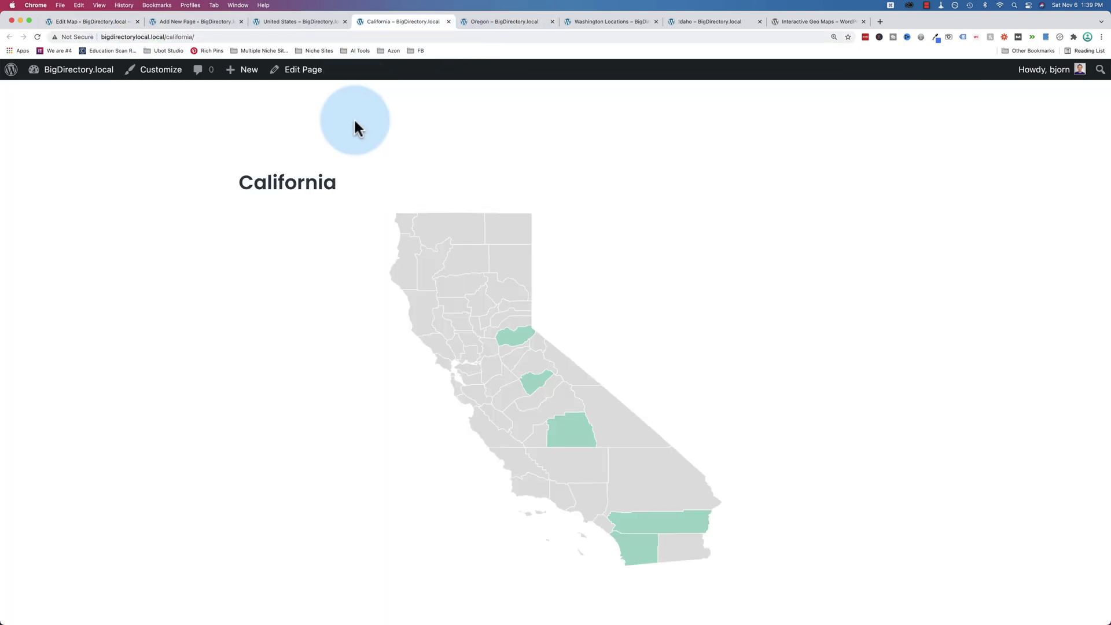
{"action": "left_click", "coordinate": [162, 37]}
{"action": "key", "text": "super+c"}
{"action": "left_click", "coordinate": [112, 22]}
{"action": "left_click", "coordinate": [458, 444]}
{"action": "key", "text": "super+v"}
Step: Set Click Action to Open URL, update the map, and open the North America page
{"action": "scroll", "coordinate": [382, 388], "scroll_direction": "down", "scroll_amount": 5}
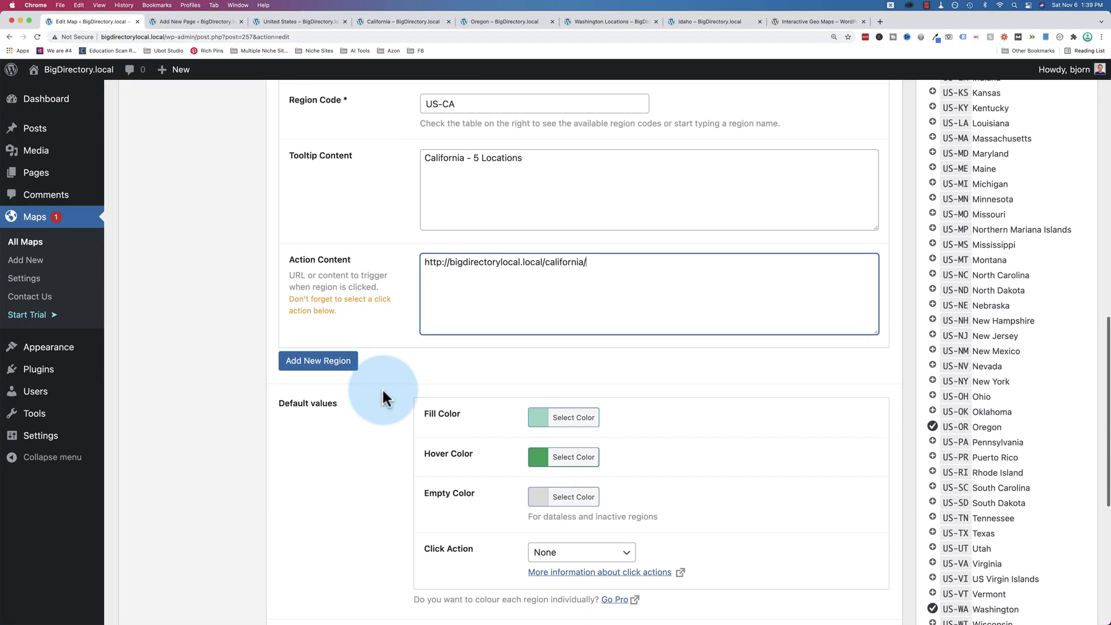
{"action": "scroll", "coordinate": [466, 451], "scroll_direction": "down", "scroll_amount": 2}
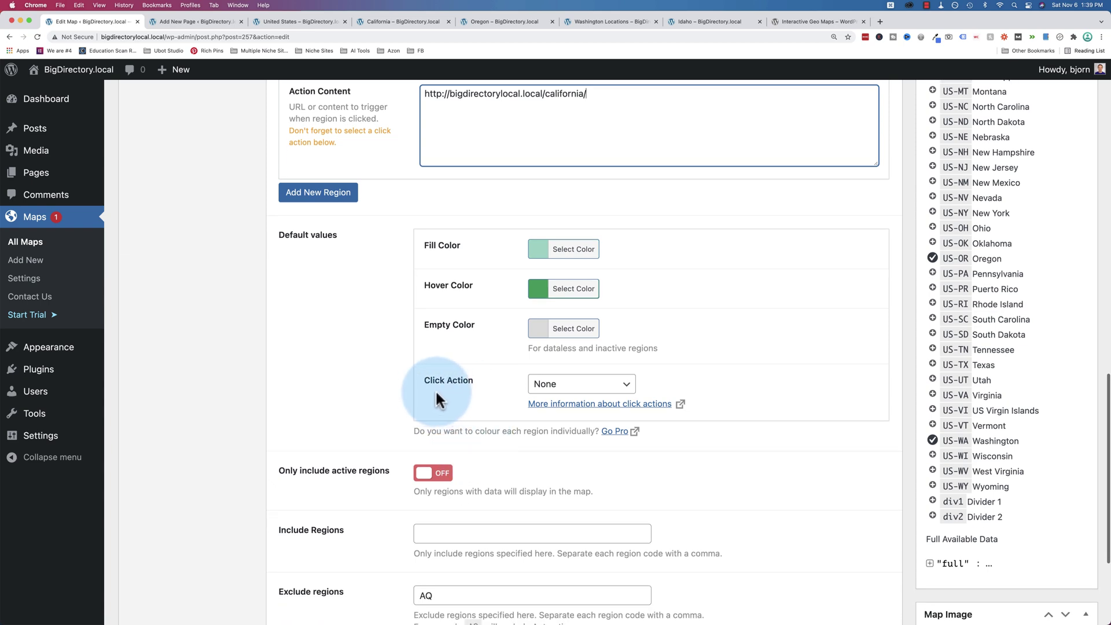
{"action": "left_click", "coordinate": [566, 385]}
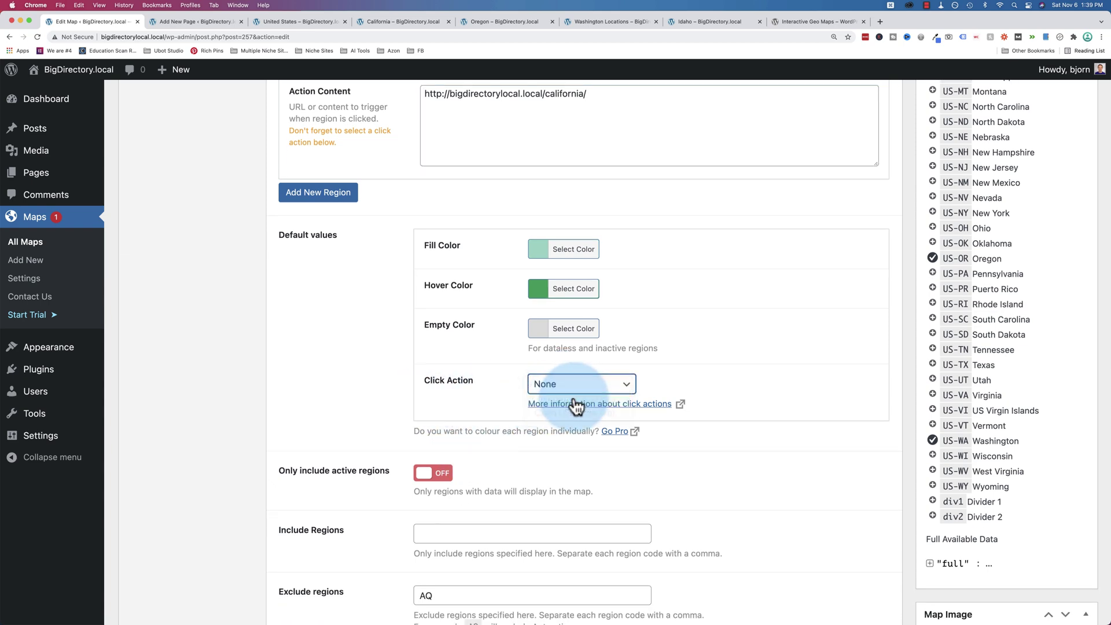
{"action": "left_click", "coordinate": [573, 397]}
{"action": "scroll", "coordinate": [887, 451], "scroll_direction": "up", "scroll_amount": 15}
{"action": "left_click", "coordinate": [1067, 277]}
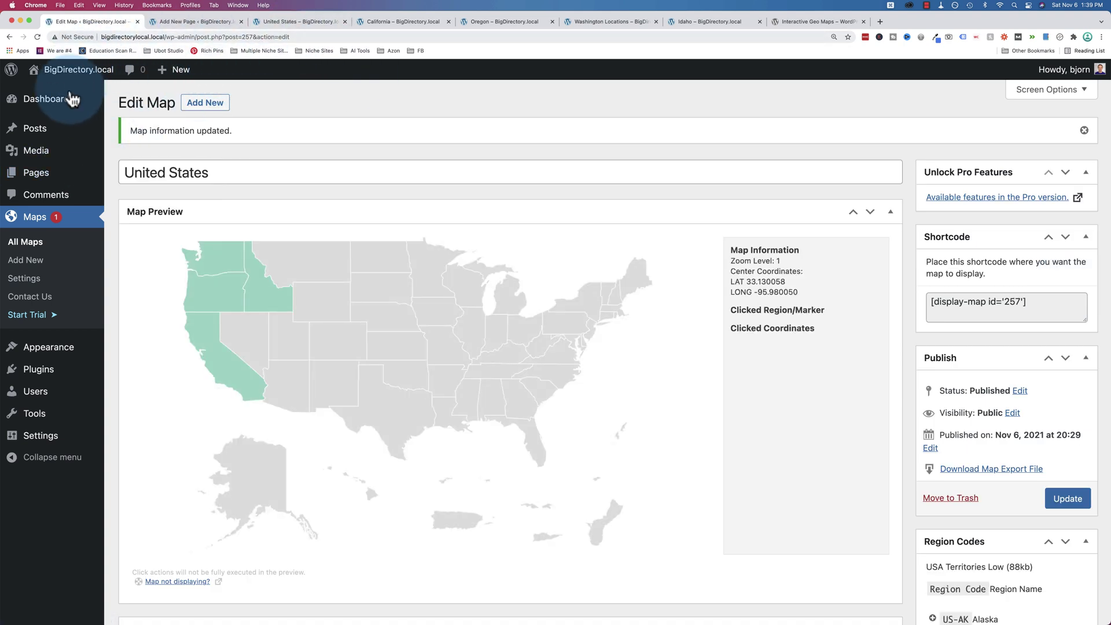
{"action": "left_click", "coordinate": [46, 182]}
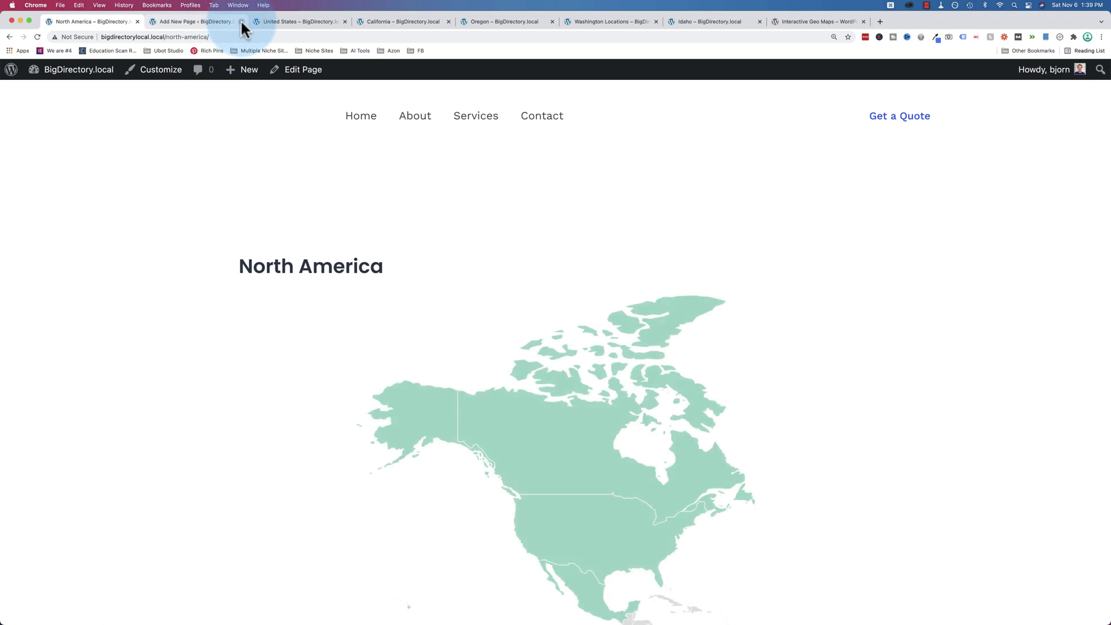
Step: Close the leftover open tabs and open the front-end United States map page
{"action": "left_click", "coordinate": [241, 22]}
{"action": "left_click", "coordinate": [241, 21]}
{"action": "left_click", "coordinate": [241, 21]}
{"action": "left_click", "coordinate": [241, 22]}
{"action": "left_click", "coordinate": [241, 22]}
{"action": "left_click", "coordinate": [241, 21]}
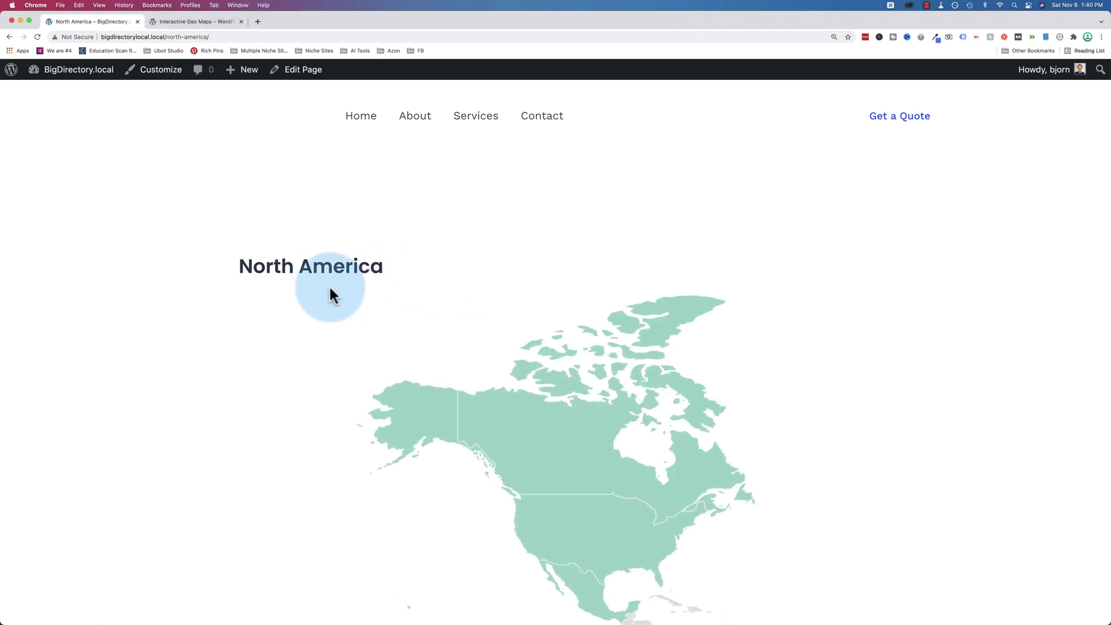
{"action": "scroll", "coordinate": [358, 286], "scroll_direction": "down", "scroll_amount": 2}
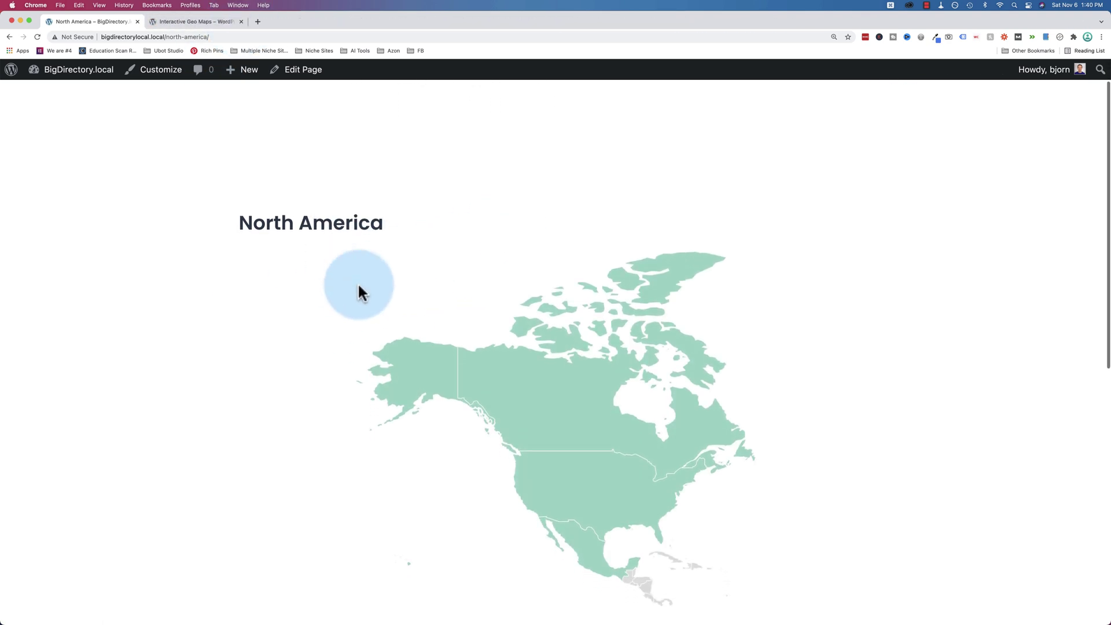
{"action": "scroll", "coordinate": [359, 286], "scroll_direction": "down", "scroll_amount": 3}
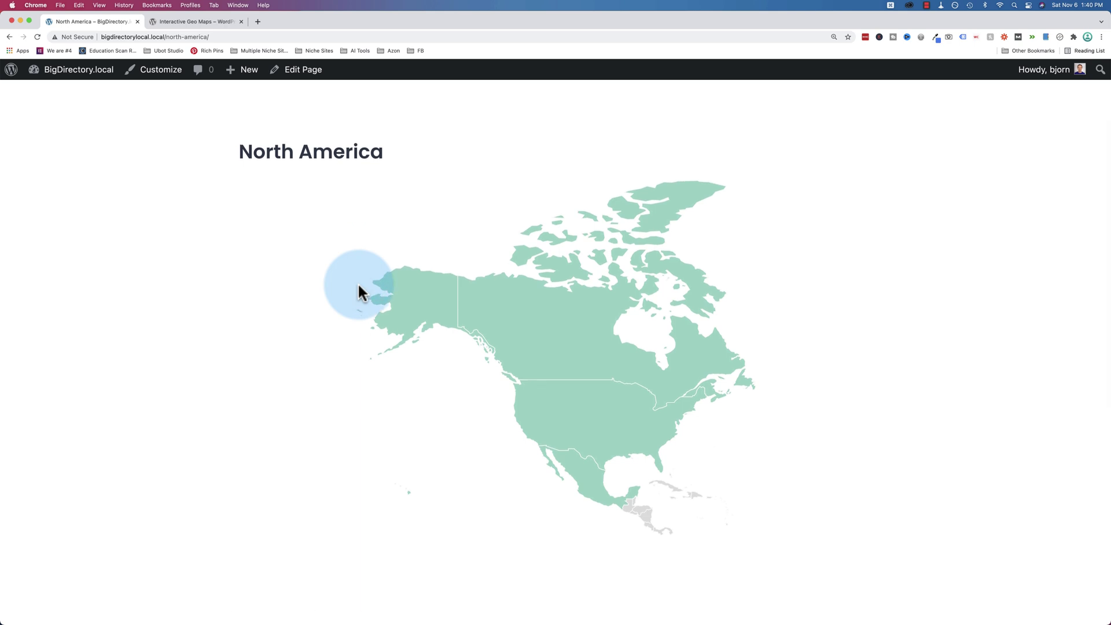
{"action": "scroll", "coordinate": [359, 285], "scroll_direction": "down", "scroll_amount": 1}
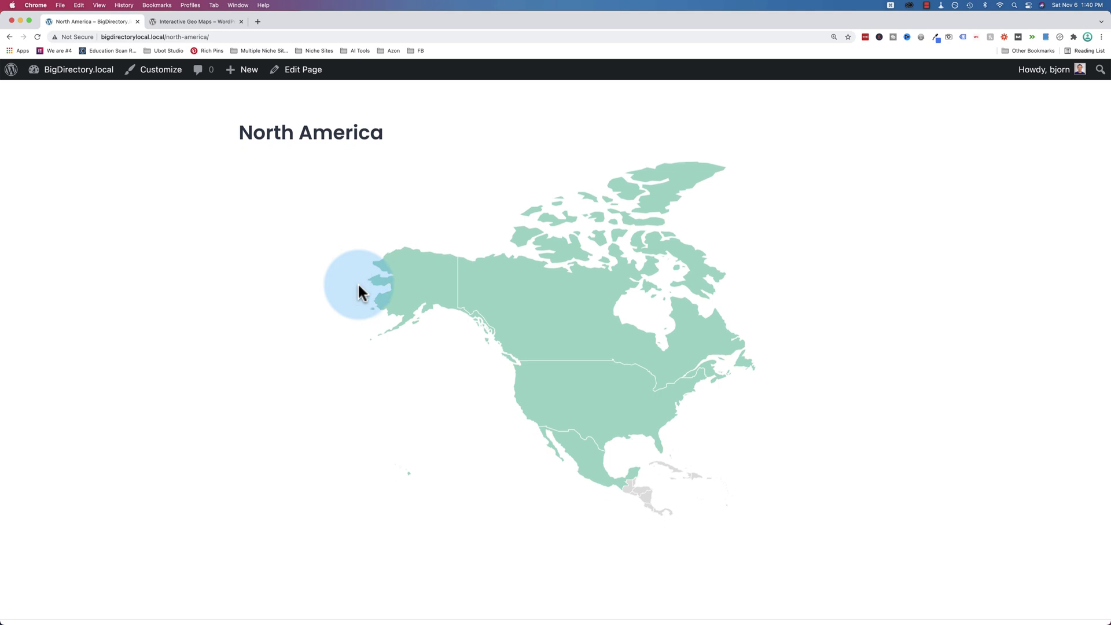
{"action": "scroll", "coordinate": [359, 286], "scroll_direction": "down", "scroll_amount": 2}
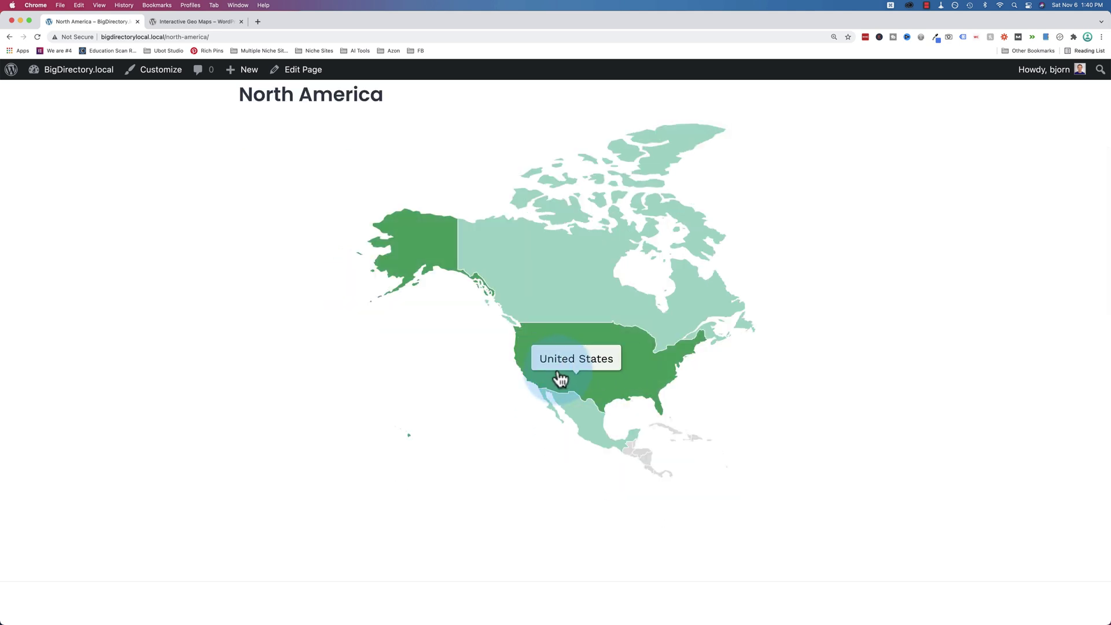
{"action": "left_click", "coordinate": [625, 375]}
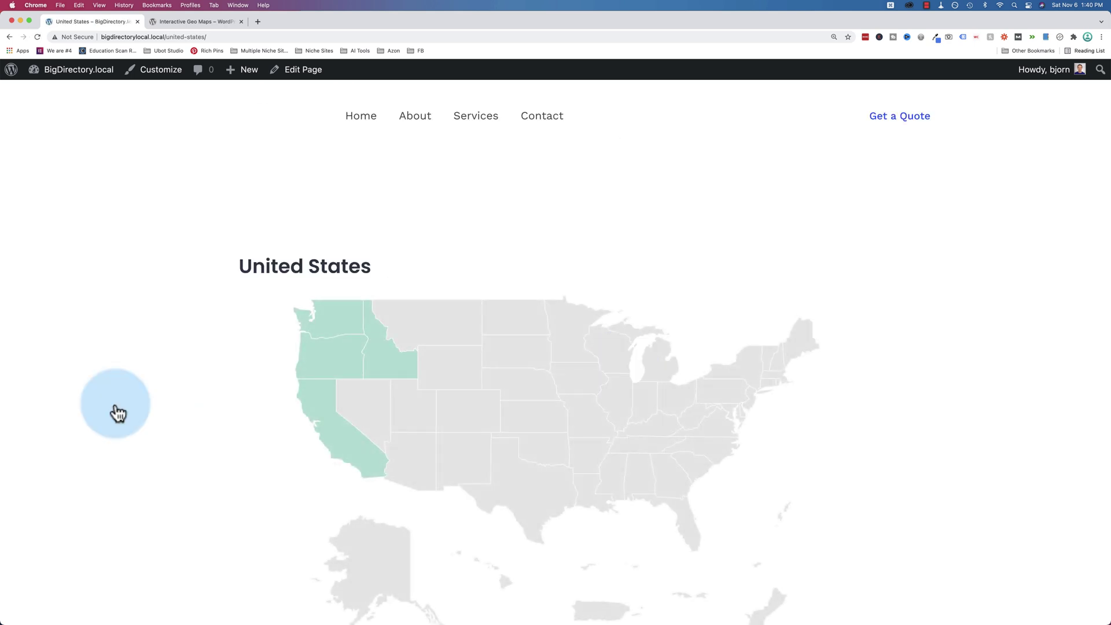
Step: Visit the Idaho and Washington Locations pages from the US map, returning each time
{"action": "scroll", "coordinate": [277, 359], "scroll_direction": "down", "scroll_amount": 5}
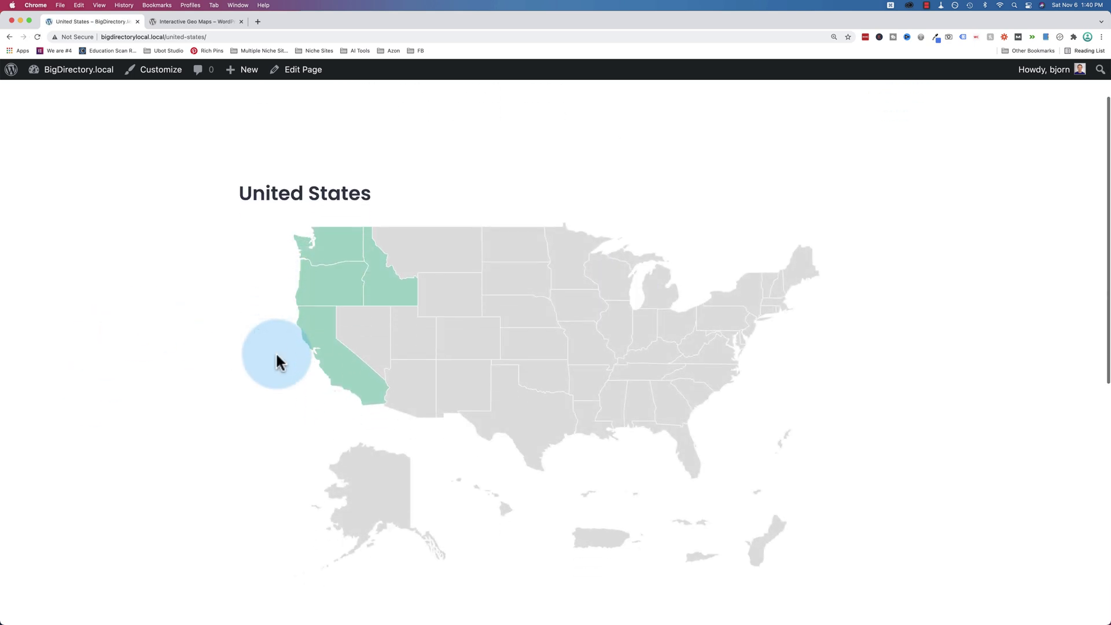
{"action": "left_click", "coordinate": [387, 263]}
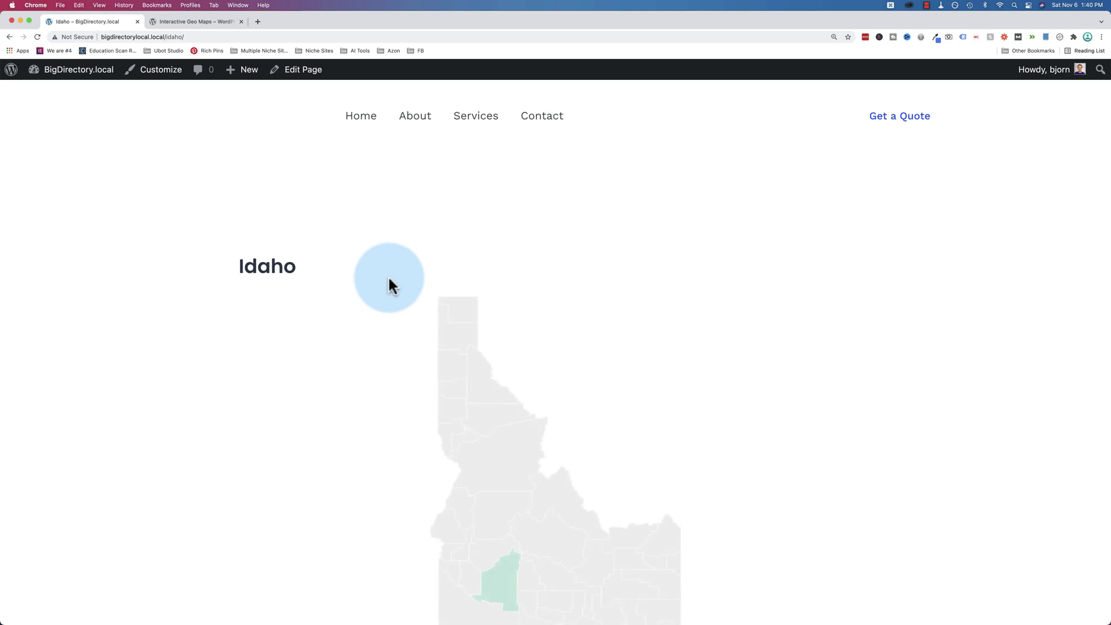
{"action": "scroll", "coordinate": [389, 265], "scroll_direction": "down", "scroll_amount": 8}
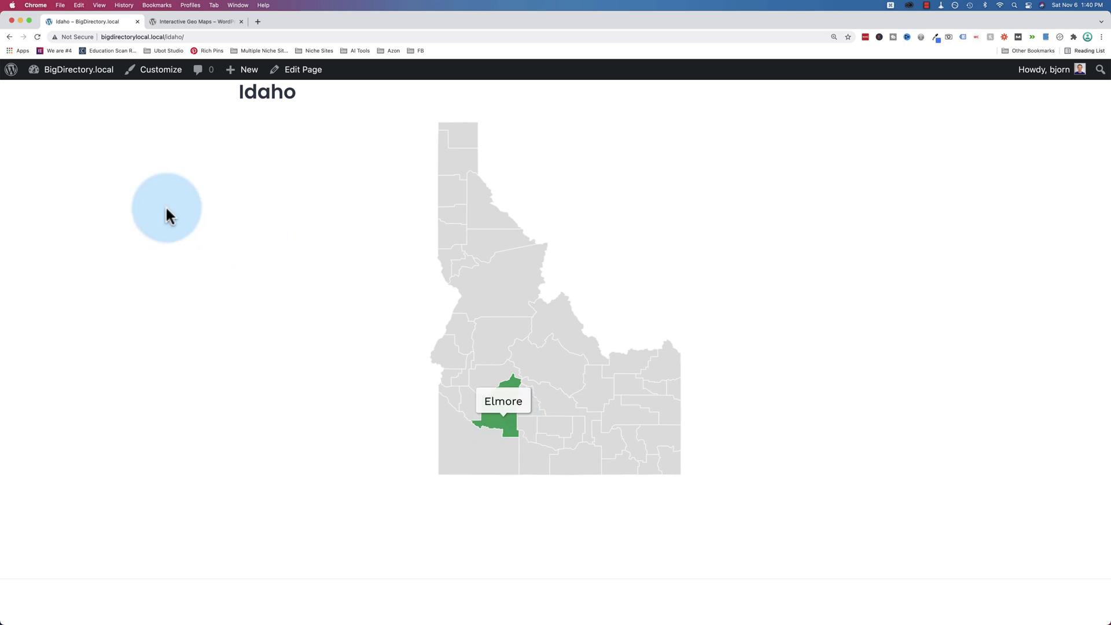
{"action": "left_click", "coordinate": [9, 37]}
{"action": "left_click", "coordinate": [338, 230]}
{"action": "scroll", "coordinate": [444, 342], "scroll_direction": "down", "scroll_amount": 3}
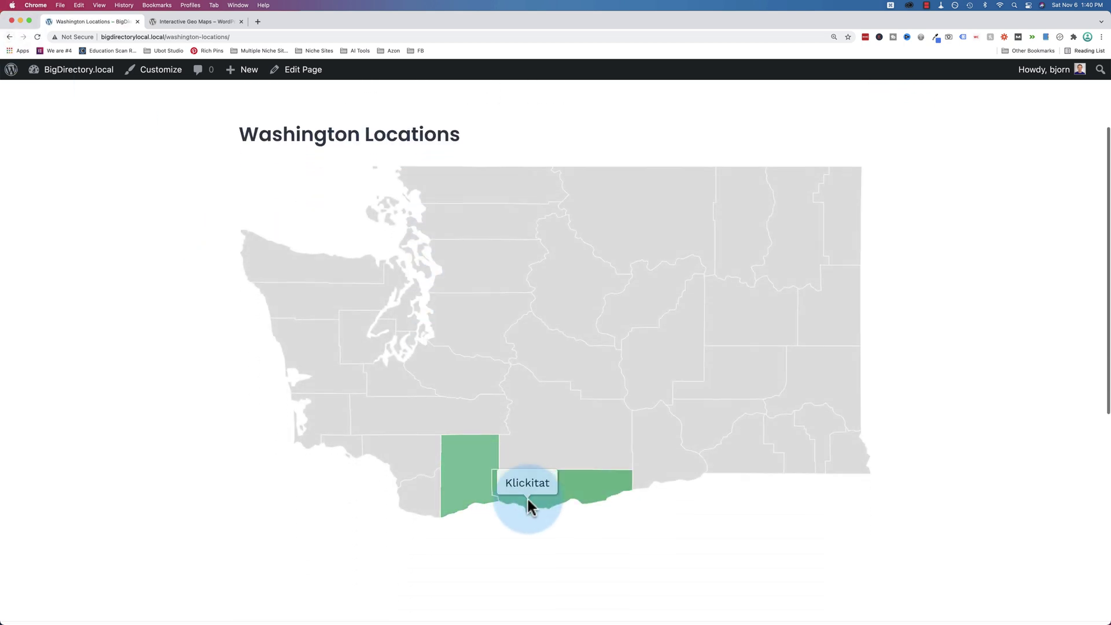
{"action": "scroll", "coordinate": [528, 503], "scroll_direction": "left", "scroll_amount": 5}
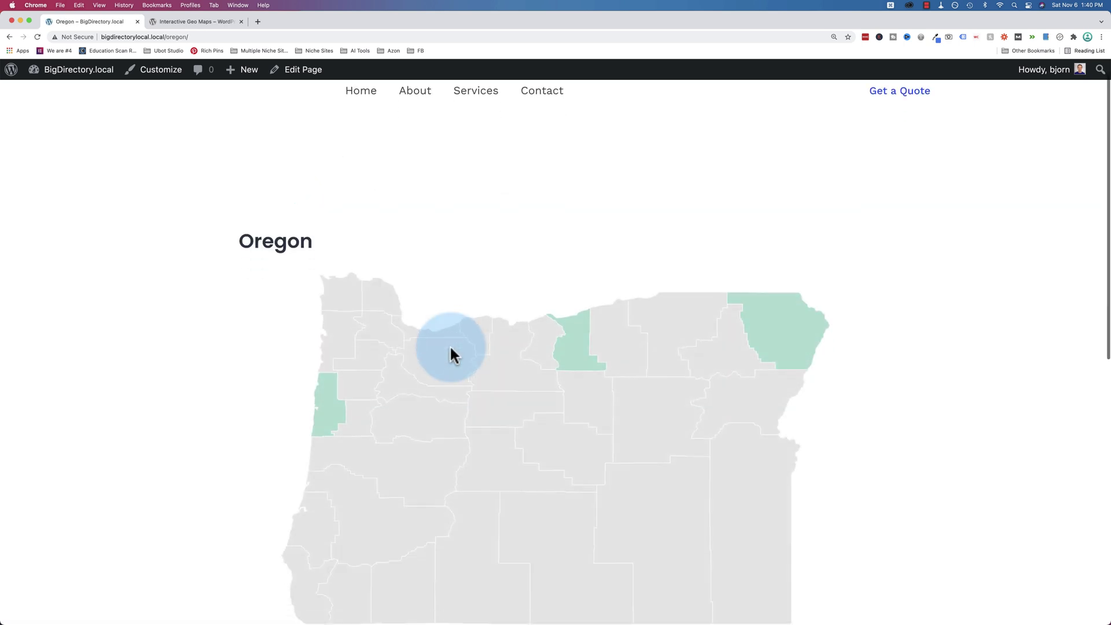
{"action": "scroll", "coordinate": [444, 355], "scroll_direction": "down", "scroll_amount": 1}
{"action": "left_click", "coordinate": [9, 36]}
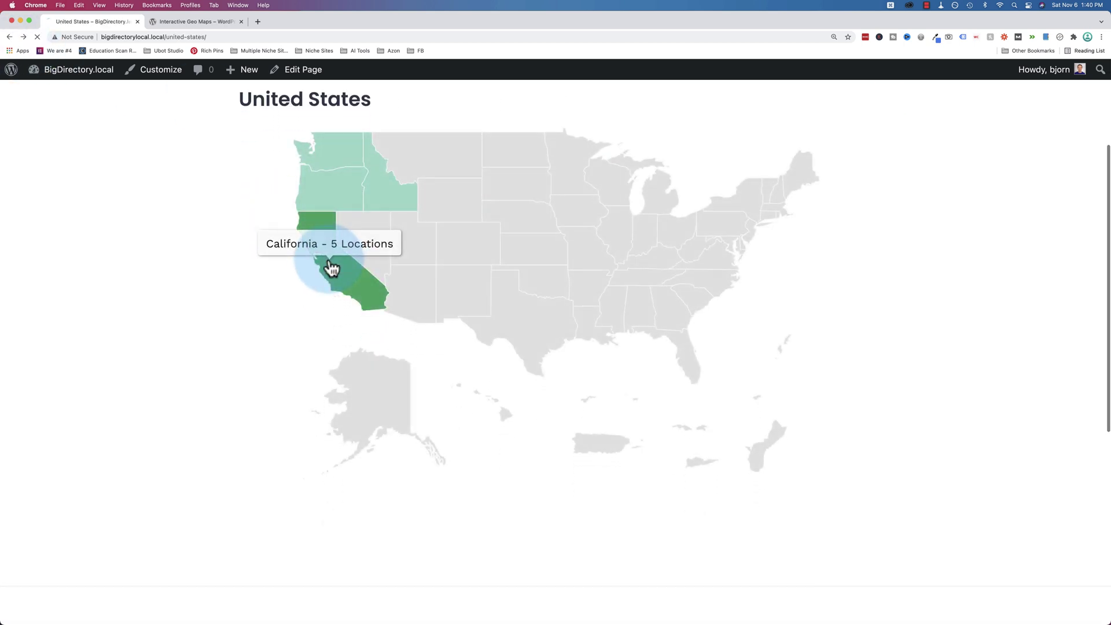
Step: Visit the California page, return to the US map, and bring up its context menu
{"action": "left_click", "coordinate": [328, 265]}
{"action": "scroll", "coordinate": [548, 358], "scroll_direction": "down", "scroll_amount": 3}
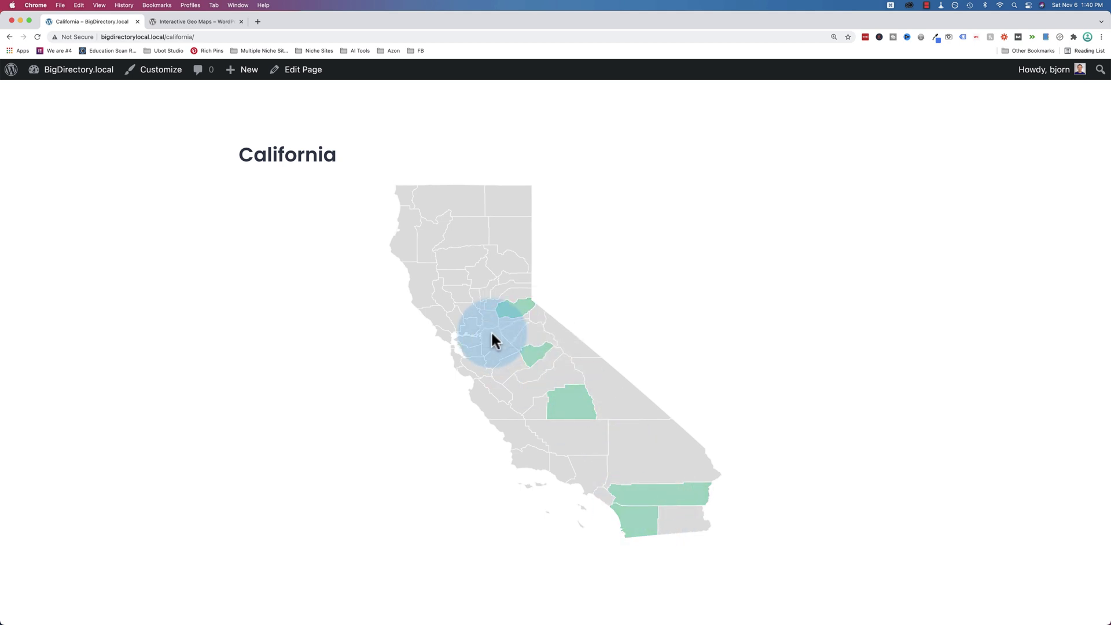
{"action": "left_click", "coordinate": [9, 37]}
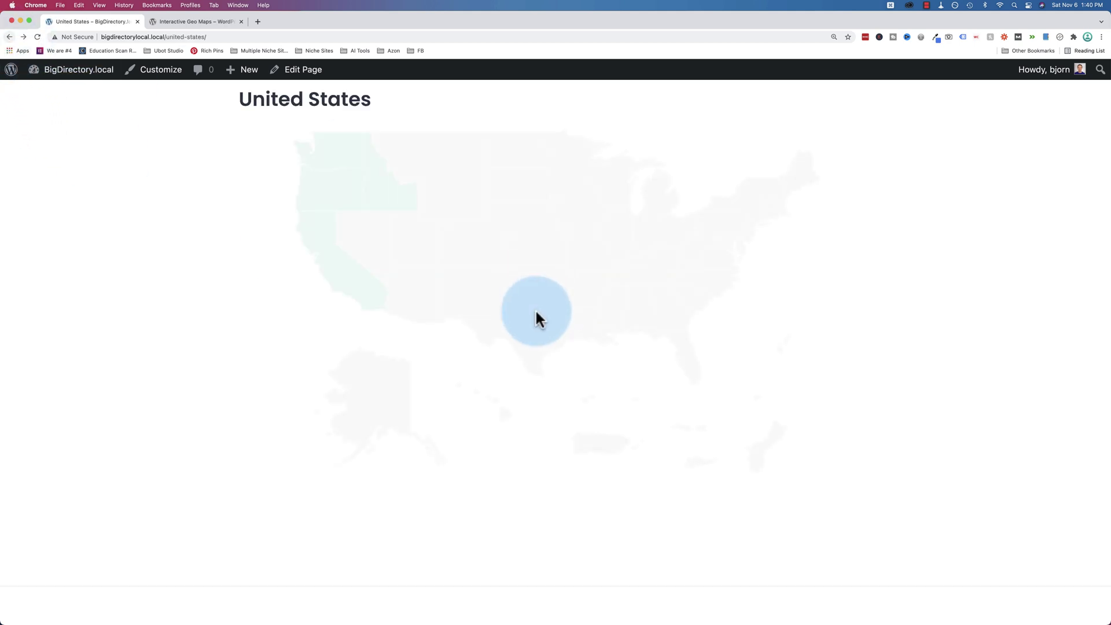
{"action": "scroll", "coordinate": [355, 365], "scroll_direction": "up", "scroll_amount": 2}
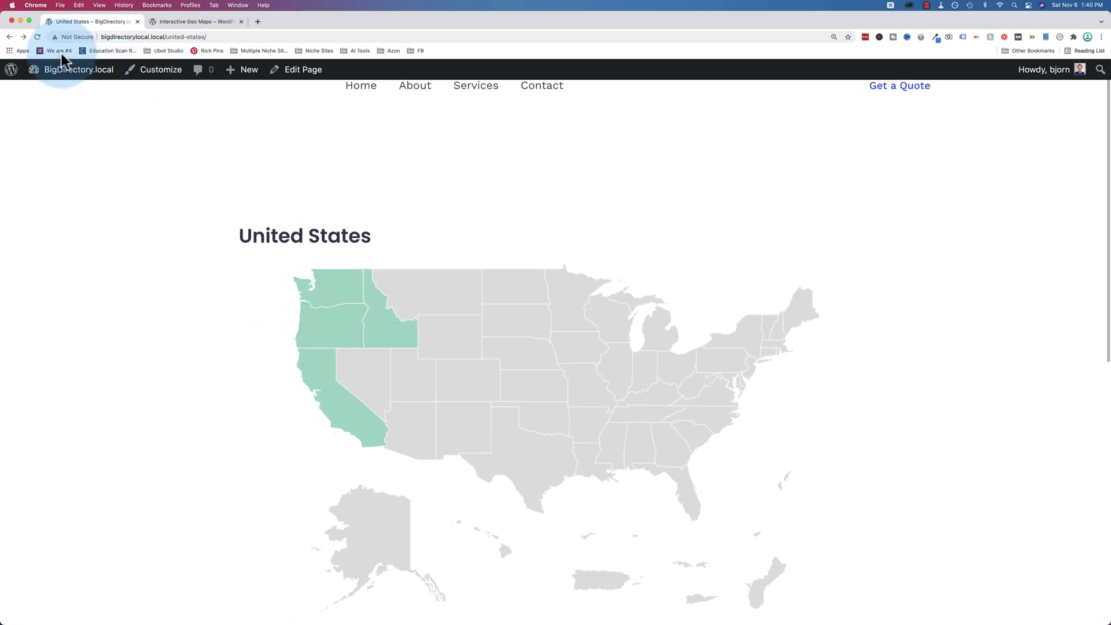
{"action": "mouse_move", "coordinate": [70, 81]}
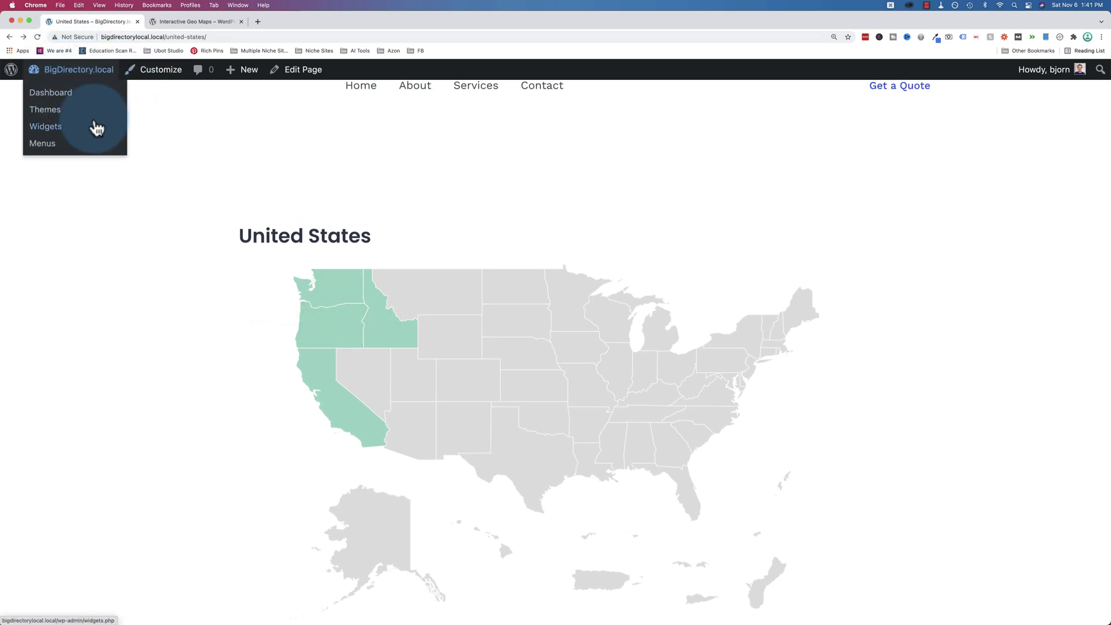
{"action": "right_click", "coordinate": [128, 233]}
Step: Open DevTools in mobile device mode and load the North America map page
{"action": "left_click", "coordinate": [149, 386]}
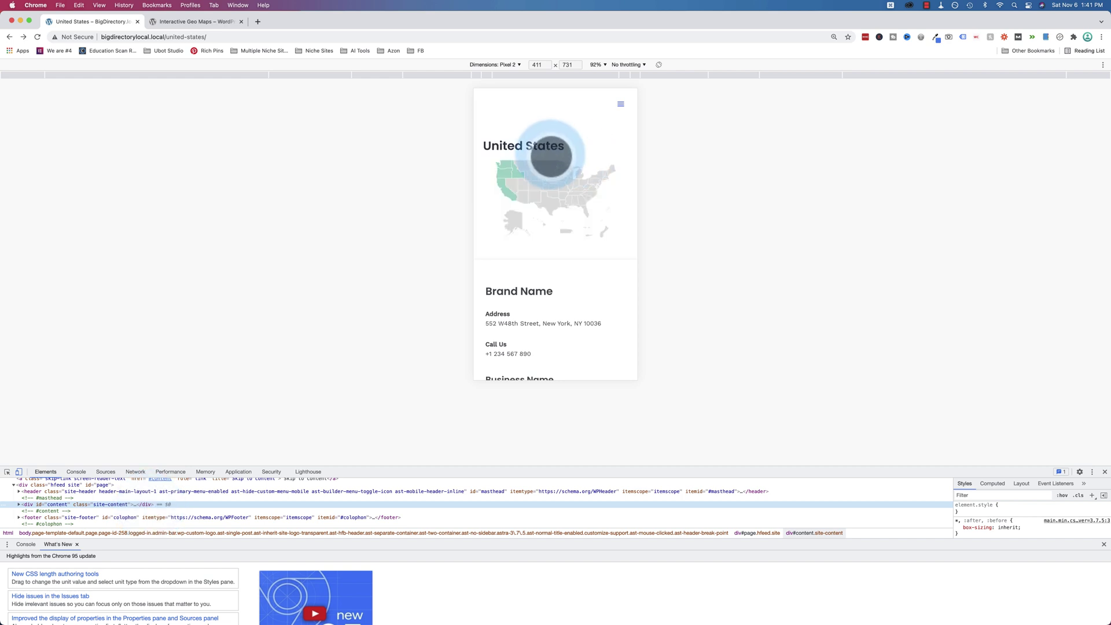
{"action": "left_click_drag", "start_coordinate": [150, 37], "coordinate": [203, 37]}
{"action": "type", "text": "nort"}
{"action": "key", "text": "Return"}
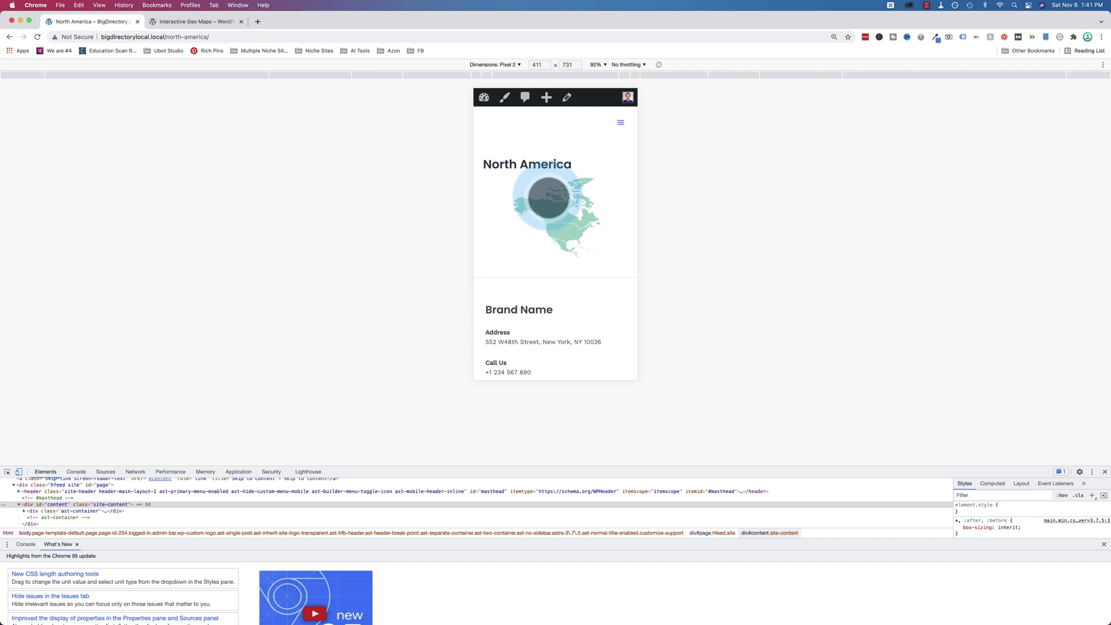
Step: Follow the map to United States, then Idaho, highlight Elmore county, and close DevTools
{"action": "left_click", "coordinate": [565, 229]}
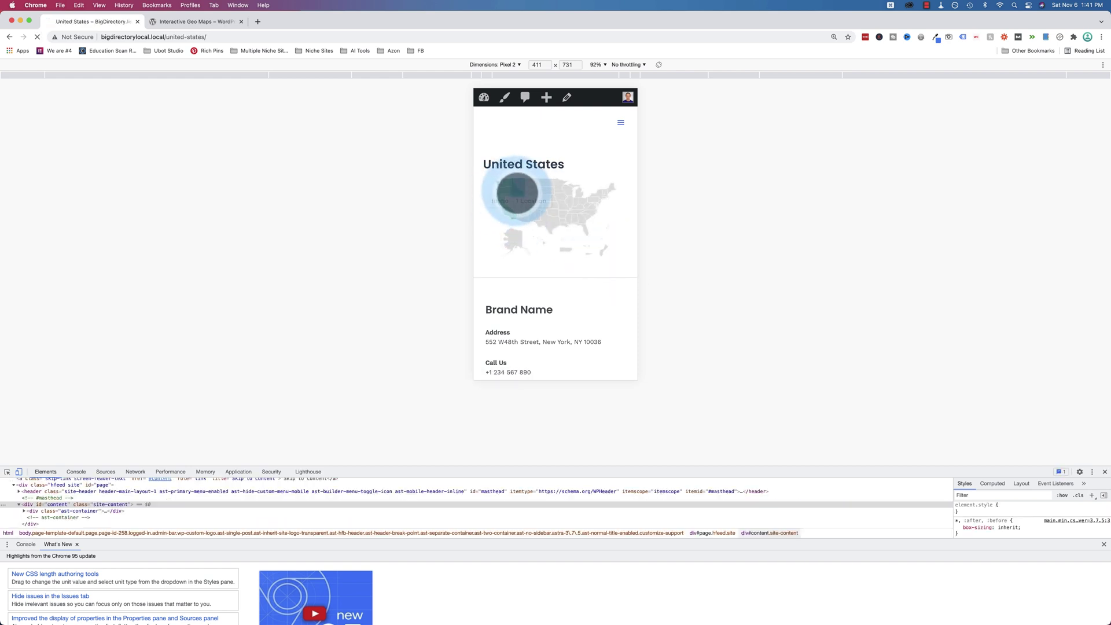
{"action": "left_click", "coordinate": [517, 193]}
{"action": "left_click", "coordinate": [543, 244]}
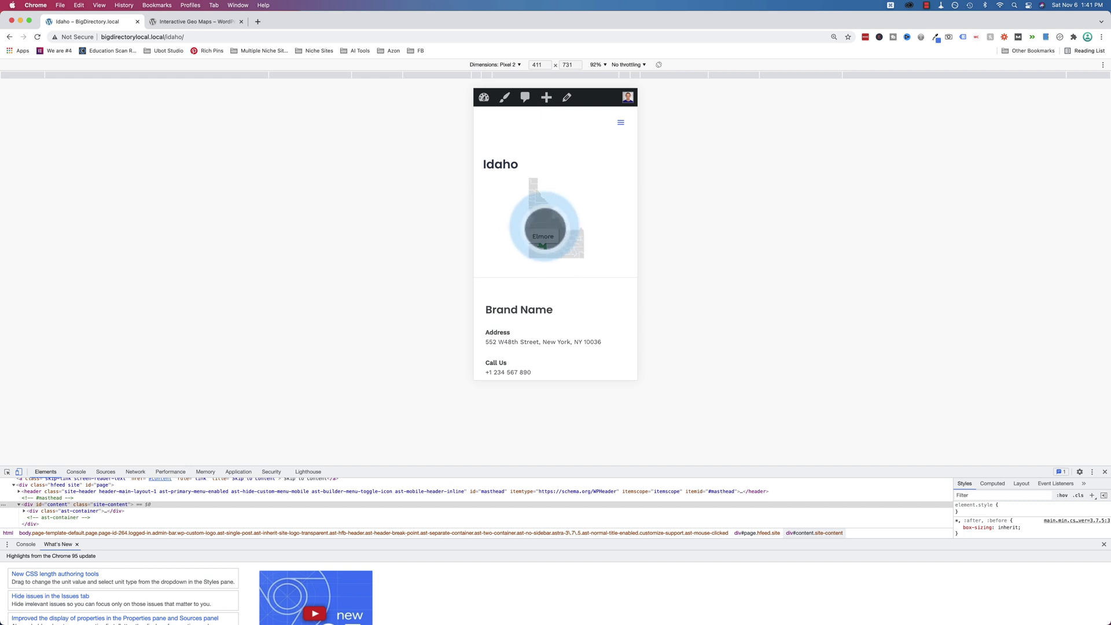
{"action": "left_click", "coordinate": [1105, 471]}
{"action": "left_click", "coordinate": [237, 193]}
Step: Expand the Map to display list under General Details and scroll through all base maps
{"action": "mouse_move", "coordinate": [68, 81]}
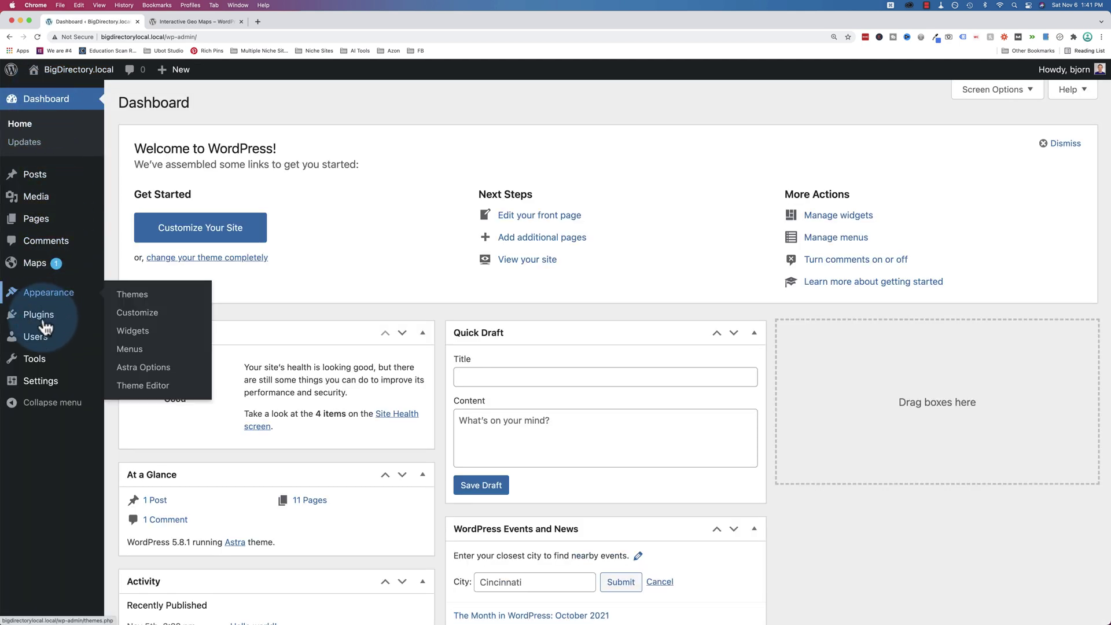
{"action": "mouse_move", "coordinate": [55, 263]}
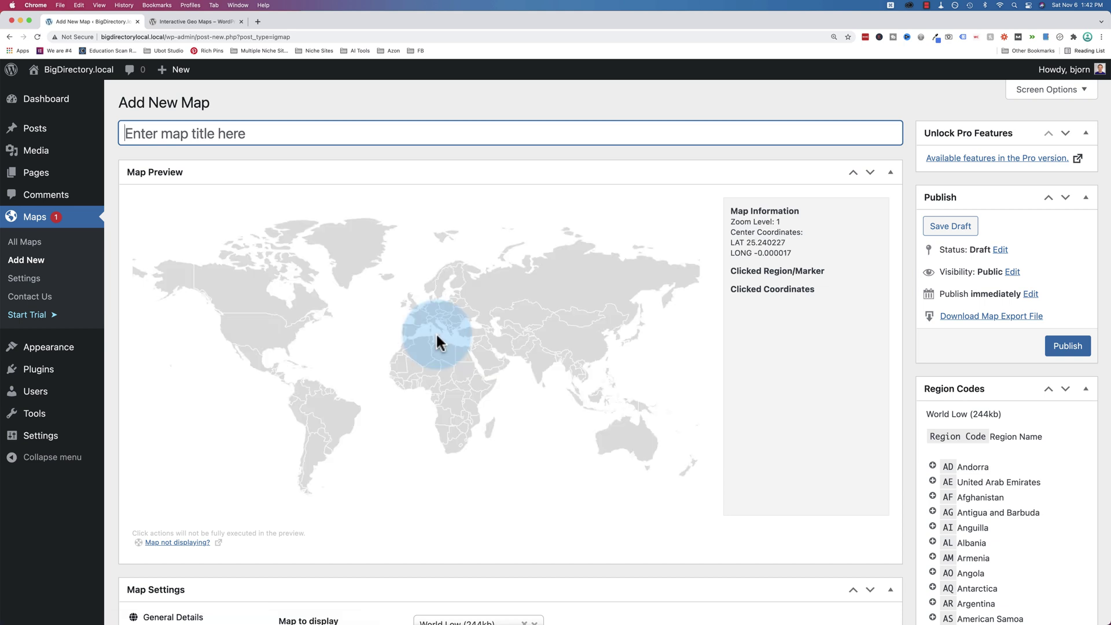
{"action": "scroll", "coordinate": [436, 336], "scroll_direction": "down", "scroll_amount": 3}
{"action": "scroll", "coordinate": [437, 339], "scroll_direction": "down", "scroll_amount": 2}
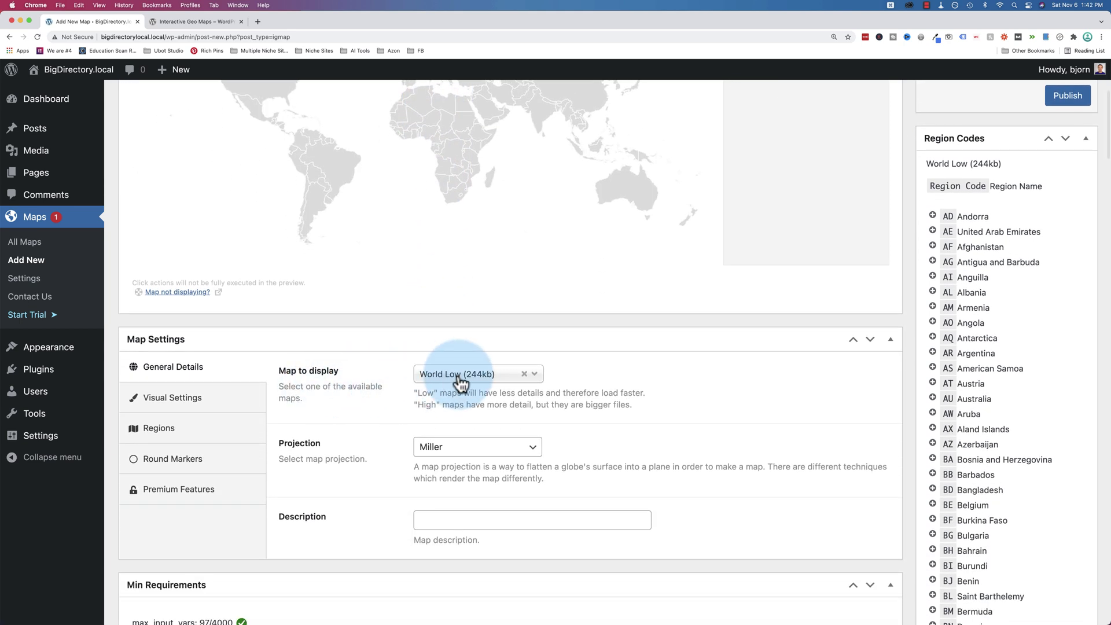
{"action": "left_click", "coordinate": [461, 376]}
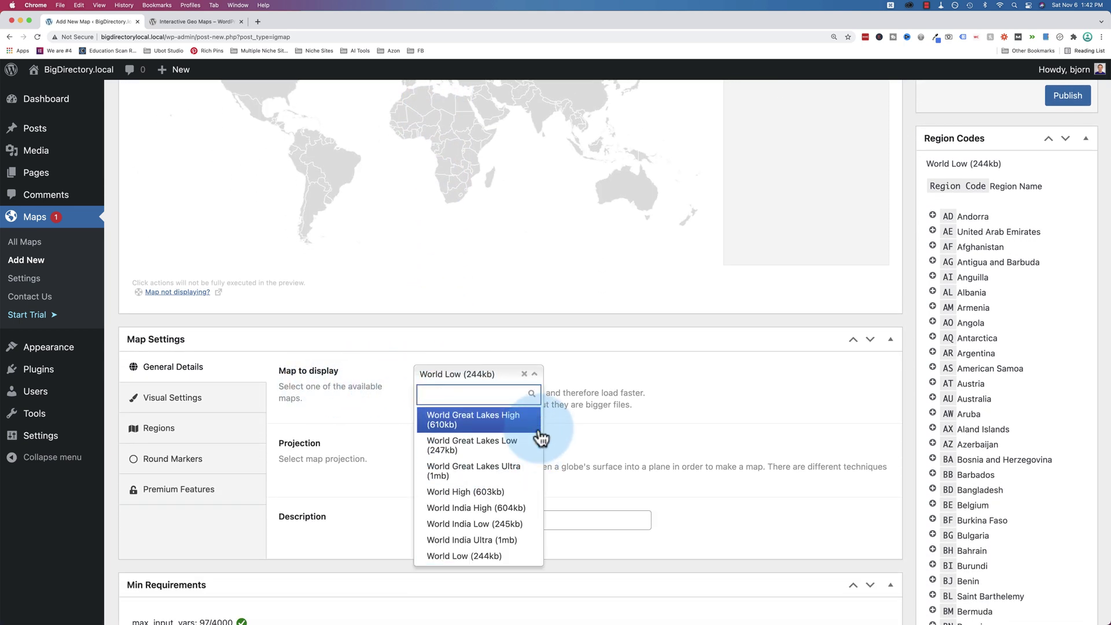
{"action": "scroll", "coordinate": [538, 428], "scroll_direction": "down", "scroll_amount": 1}
{"action": "left_click_drag", "start_coordinate": [538, 426], "coordinate": [537, 406]}
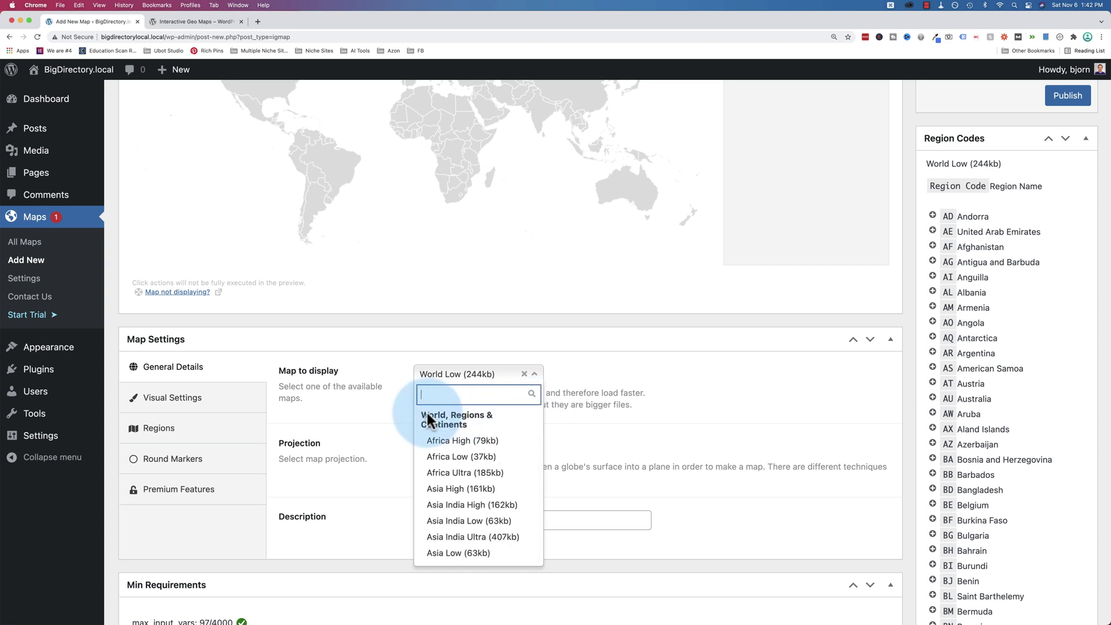
{"action": "scroll", "coordinate": [435, 454], "scroll_direction": "down", "scroll_amount": 5}
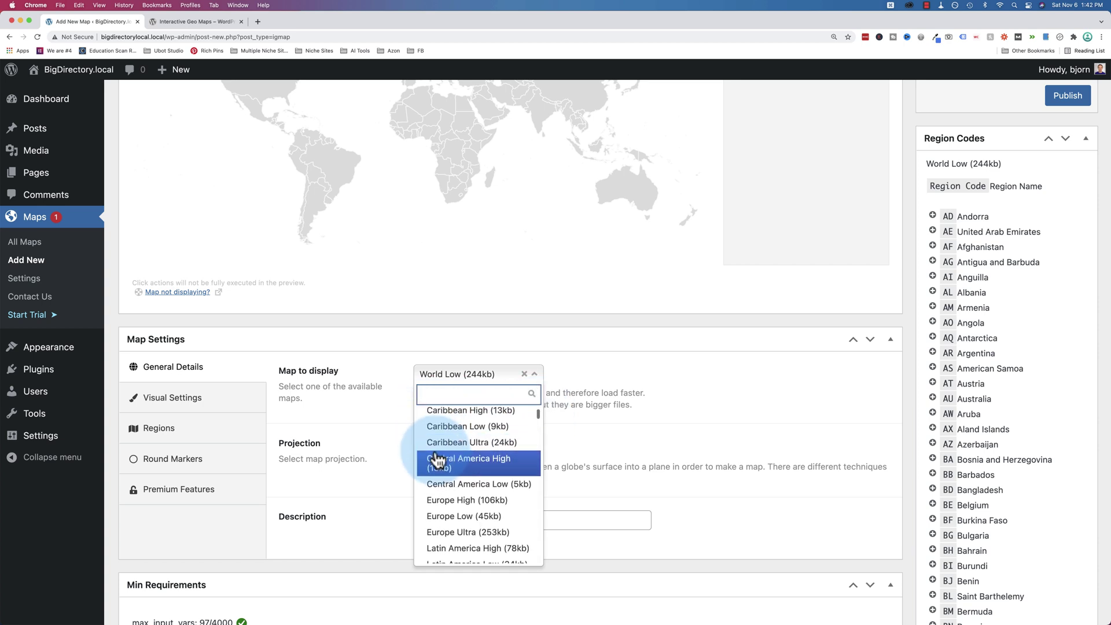
{"action": "scroll", "coordinate": [437, 459], "scroll_direction": "down", "scroll_amount": 5}
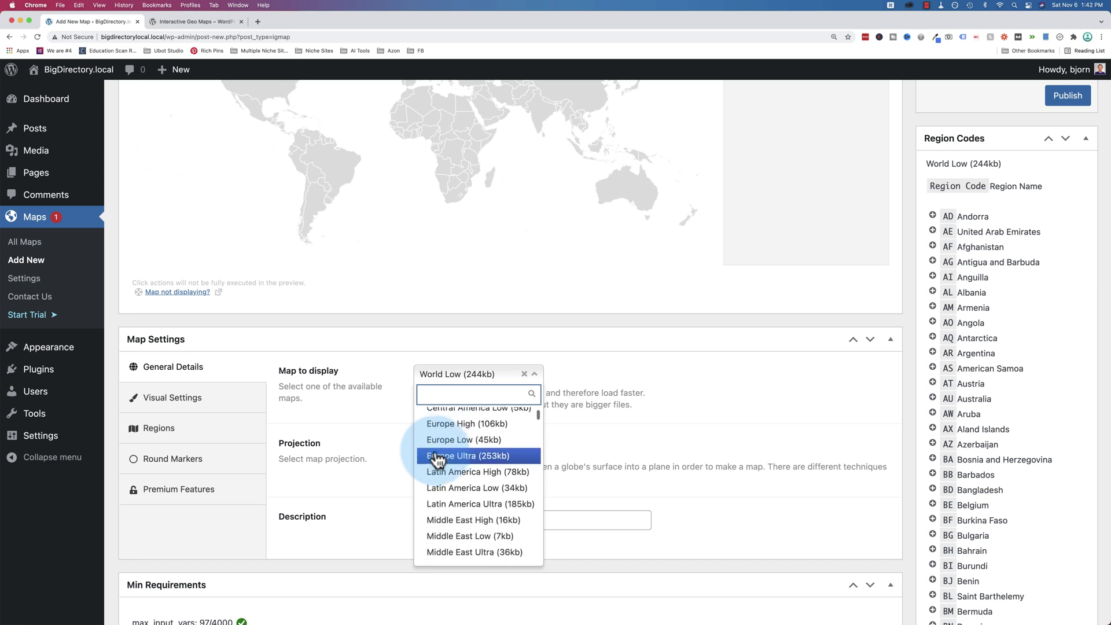
{"action": "scroll", "coordinate": [437, 458], "scroll_direction": "down", "scroll_amount": 10}
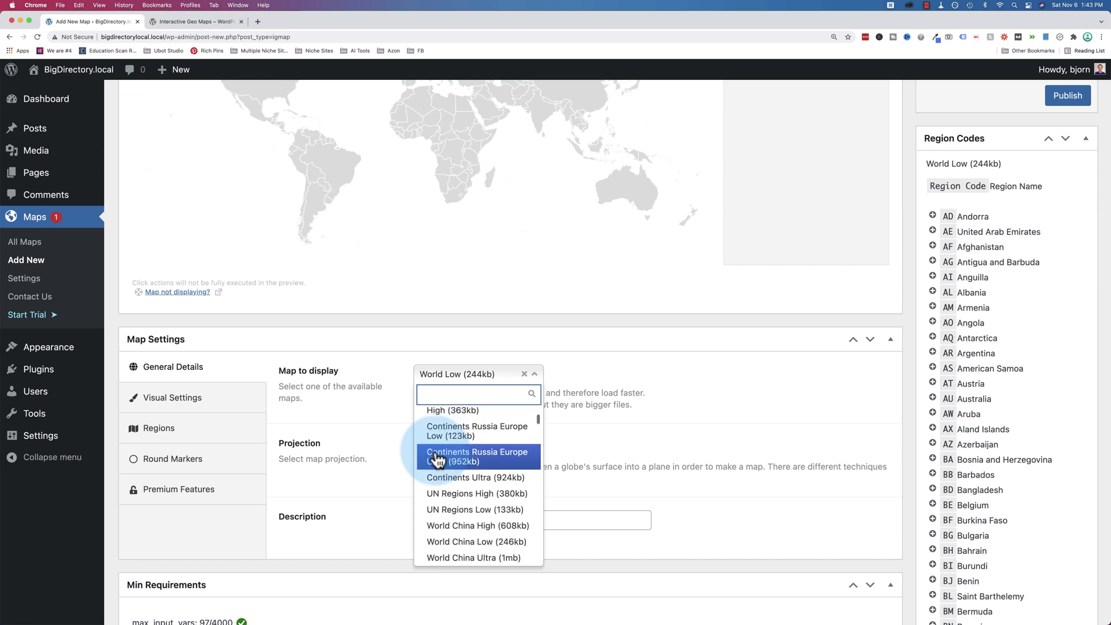
{"action": "scroll", "coordinate": [437, 458], "scroll_direction": "down", "scroll_amount": 10}
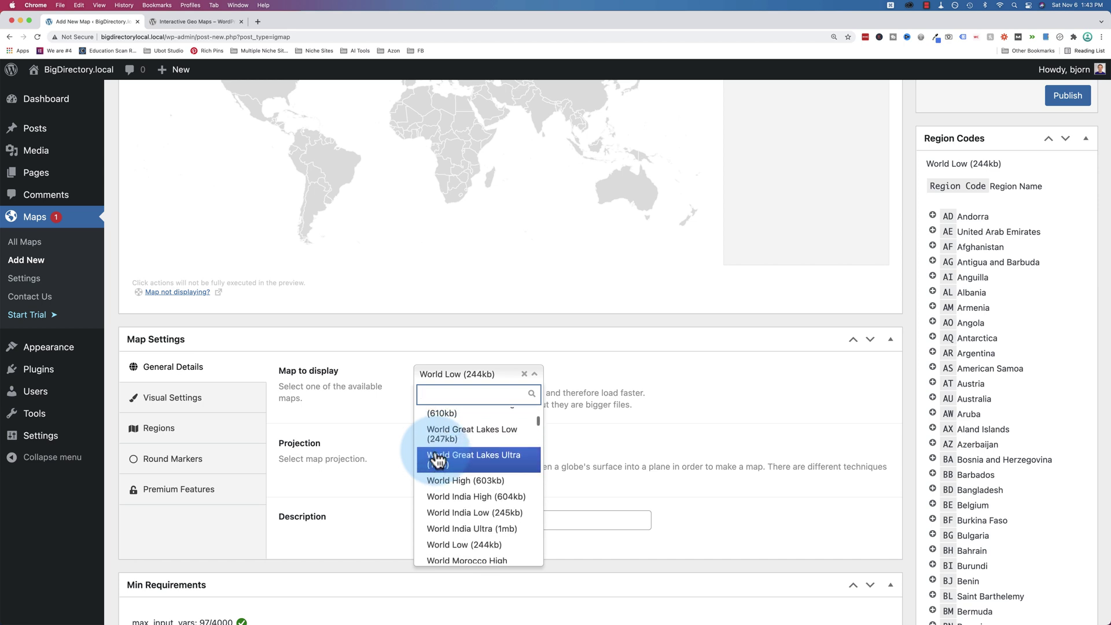
{"action": "scroll", "coordinate": [437, 459], "scroll_direction": "down", "scroll_amount": 10}
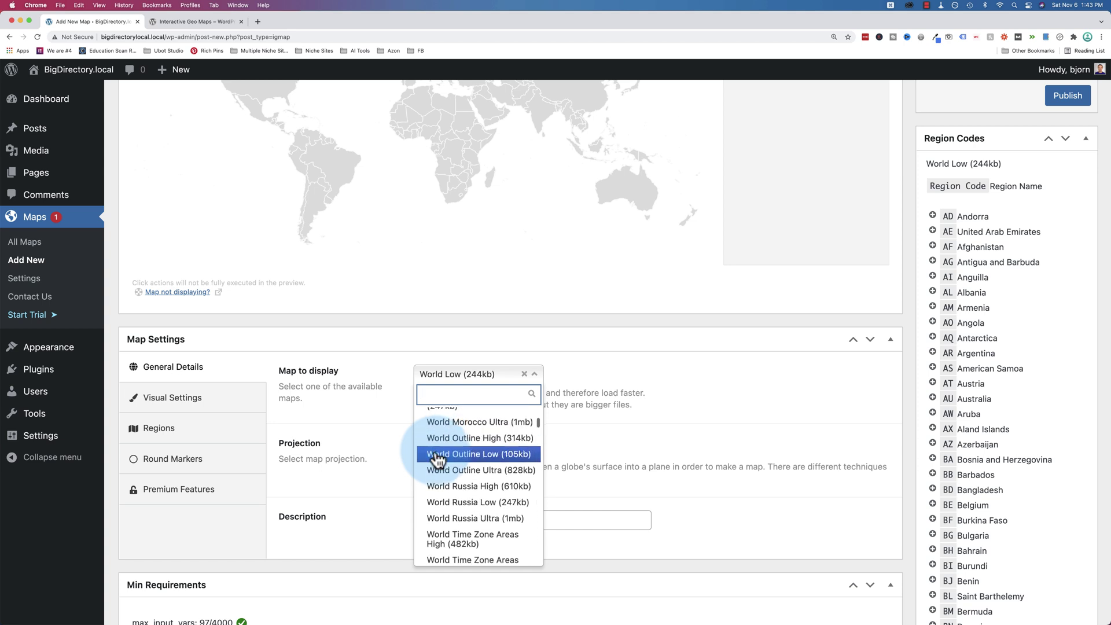
{"action": "scroll", "coordinate": [384, 470], "scroll_direction": "up", "scroll_amount": 2}
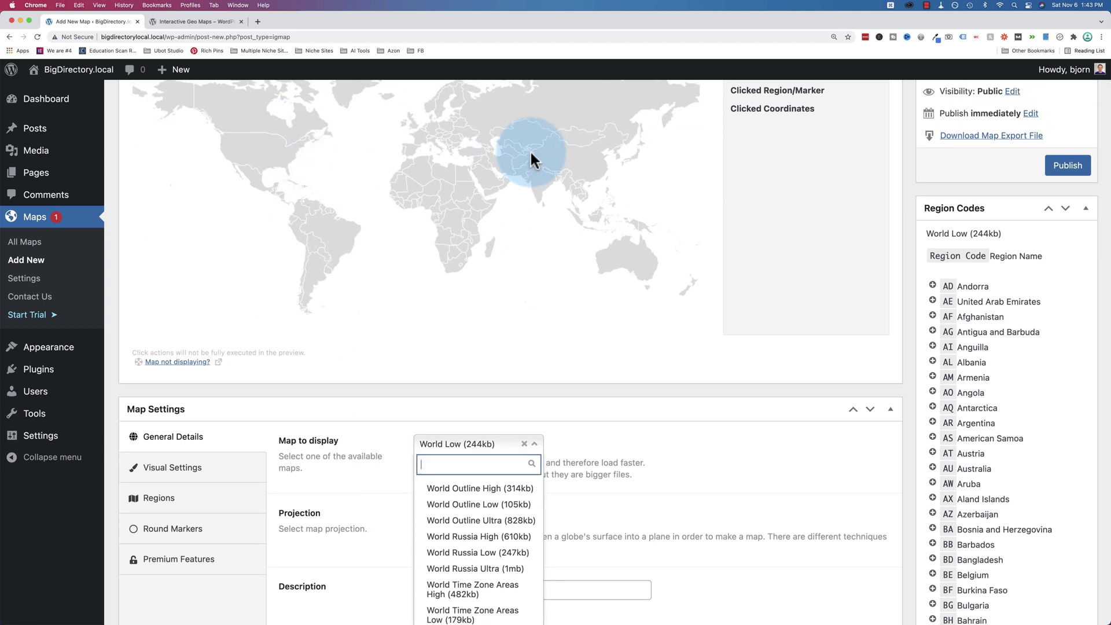
{"action": "left_click", "coordinate": [467, 512]}
{"action": "scroll", "coordinate": [376, 512], "scroll_direction": "up", "scroll_amount": 2}
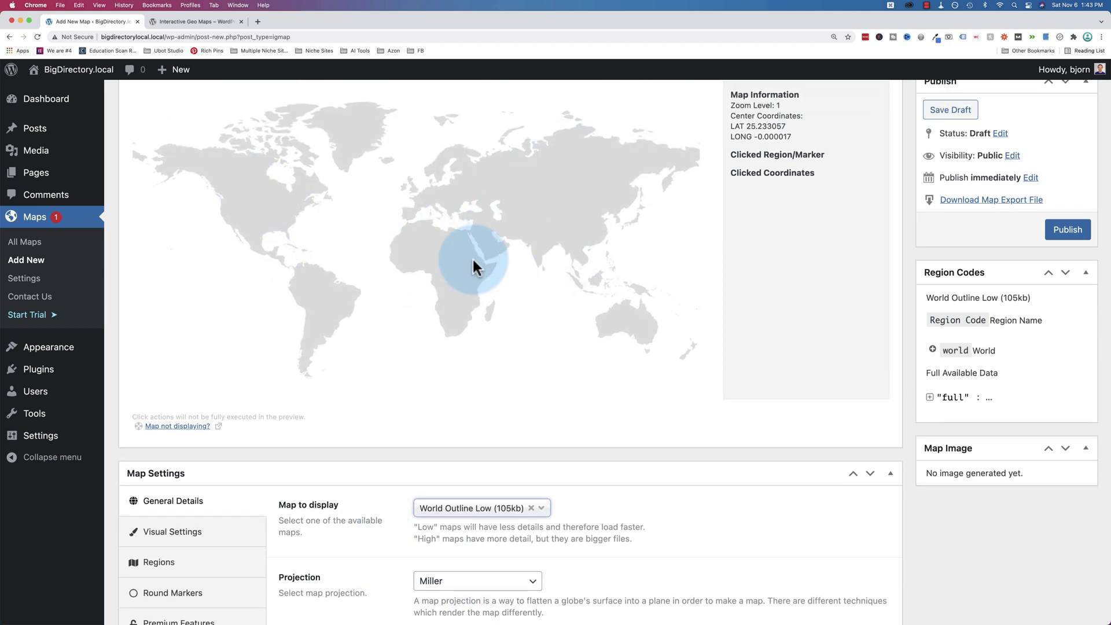
{"action": "scroll", "coordinate": [445, 283], "scroll_direction": "down", "scroll_amount": 1}
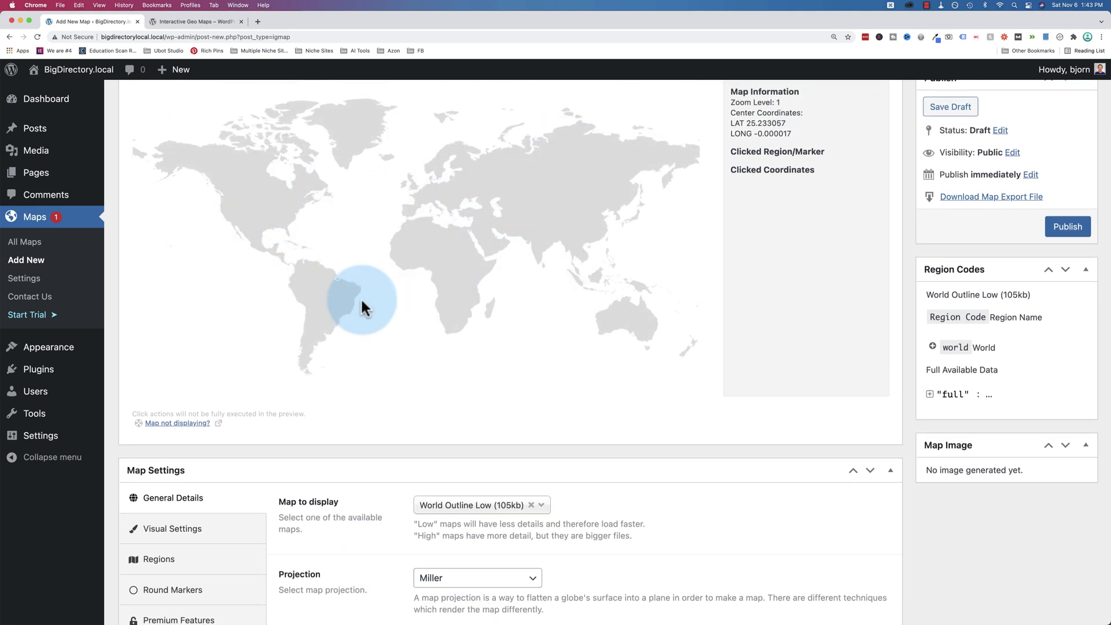
{"action": "scroll", "coordinate": [376, 518], "scroll_direction": "down", "scroll_amount": 1}
{"action": "left_click", "coordinate": [462, 471]}
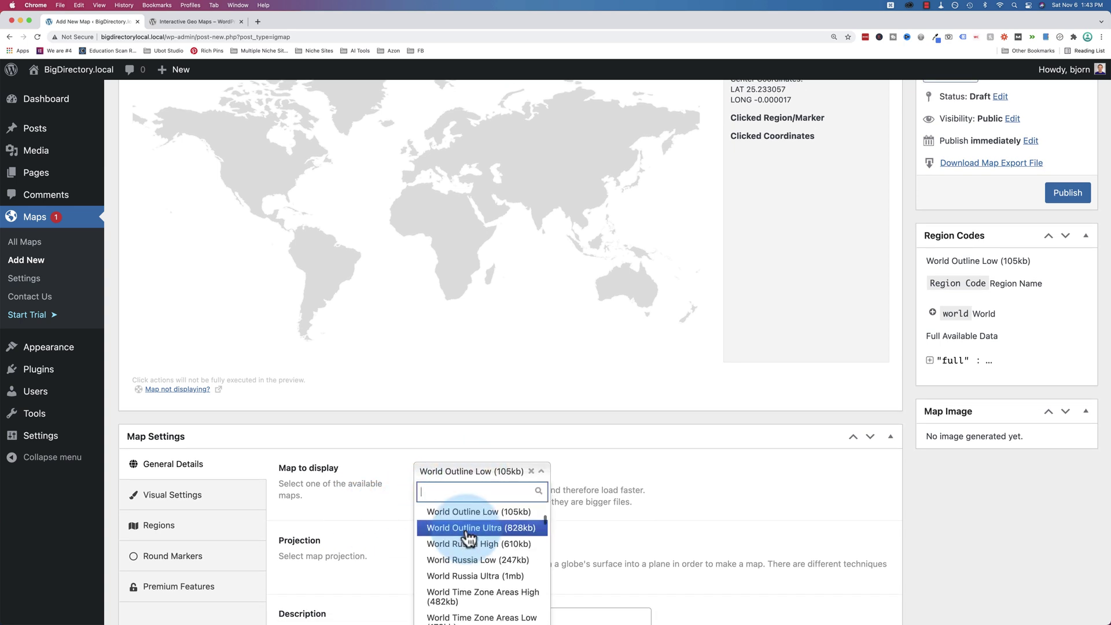
{"action": "left_click", "coordinate": [458, 553]}
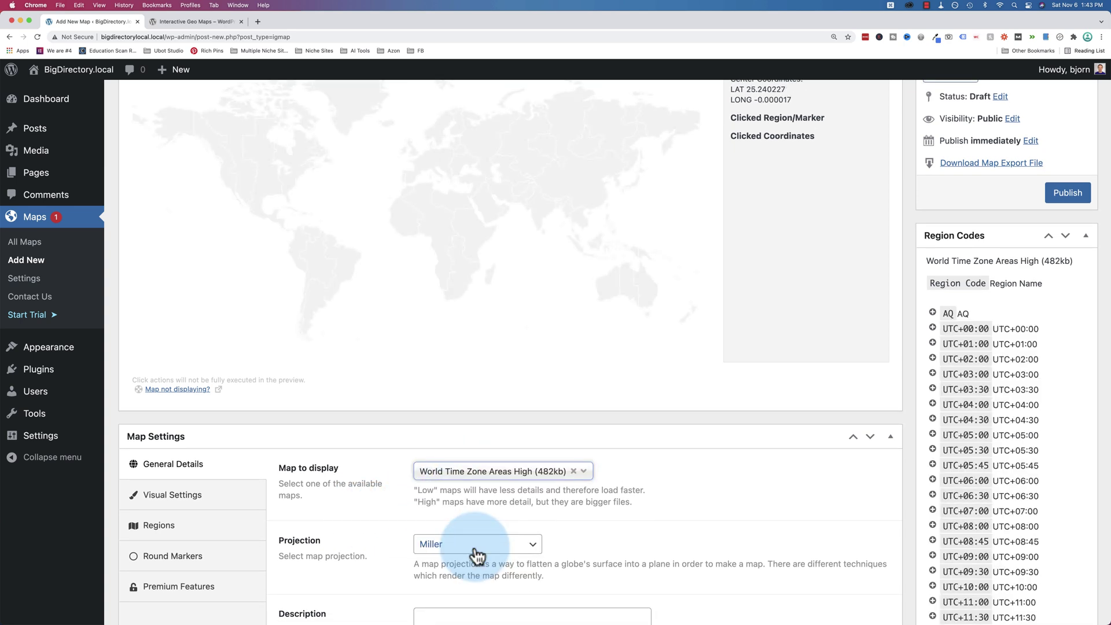
{"action": "scroll", "coordinate": [471, 556], "scroll_direction": "up", "scroll_amount": 1}
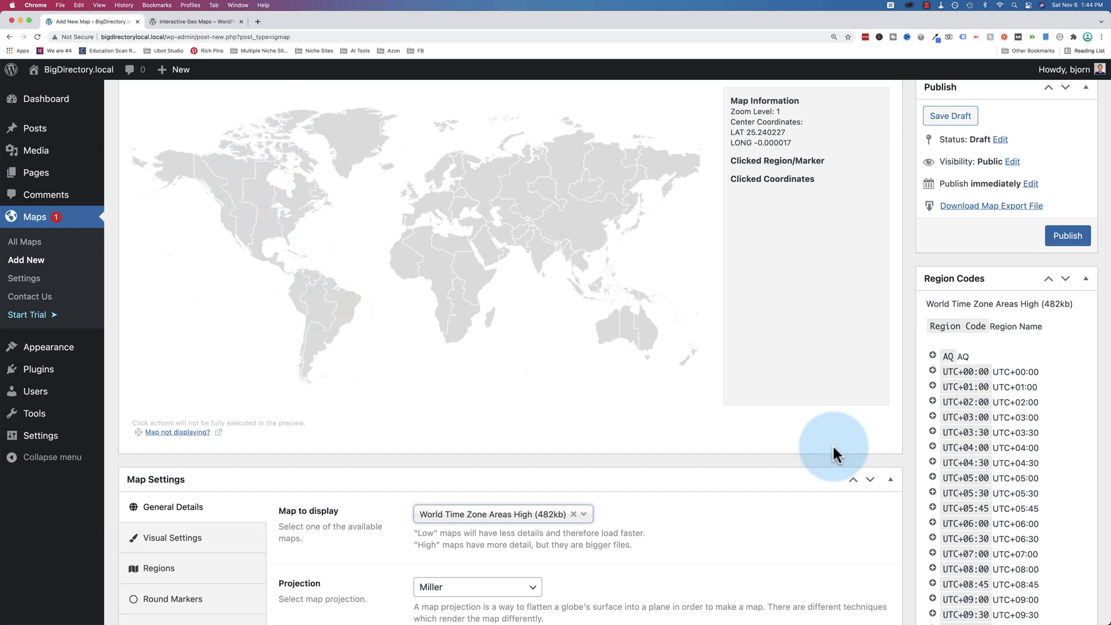
{"action": "scroll", "coordinate": [856, 475], "scroll_direction": "down", "scroll_amount": 3}
{"action": "scroll", "coordinate": [961, 346], "scroll_direction": "down", "scroll_amount": 2}
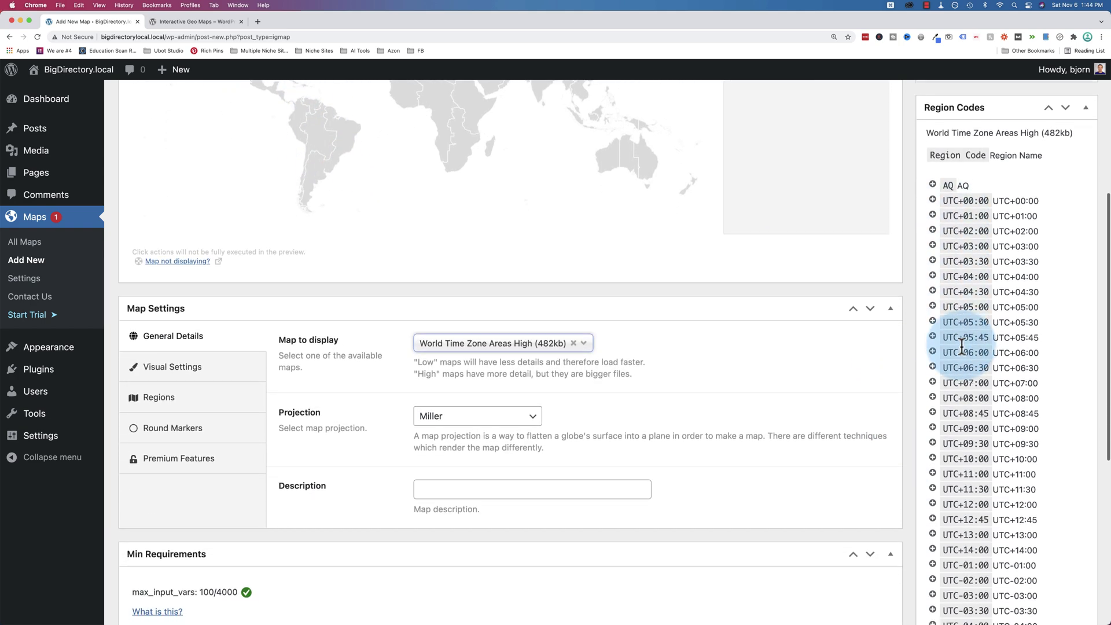
{"action": "scroll", "coordinate": [962, 346], "scroll_direction": "down", "scroll_amount": 2}
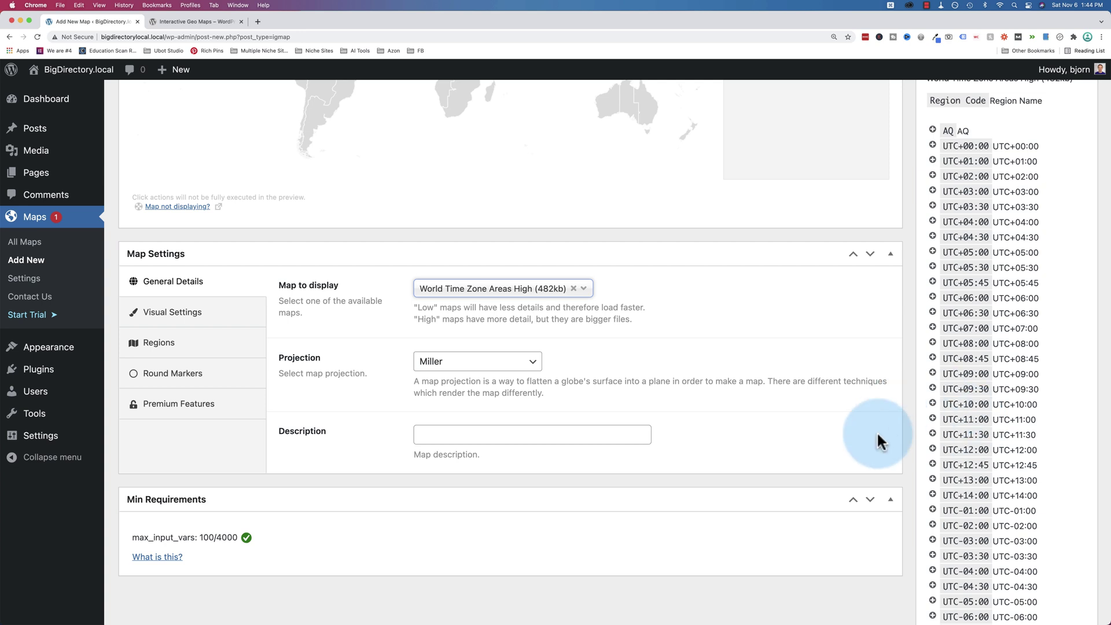
{"action": "scroll", "coordinate": [877, 434], "scroll_direction": "up", "scroll_amount": 2}
{"action": "left_click", "coordinate": [492, 351]}
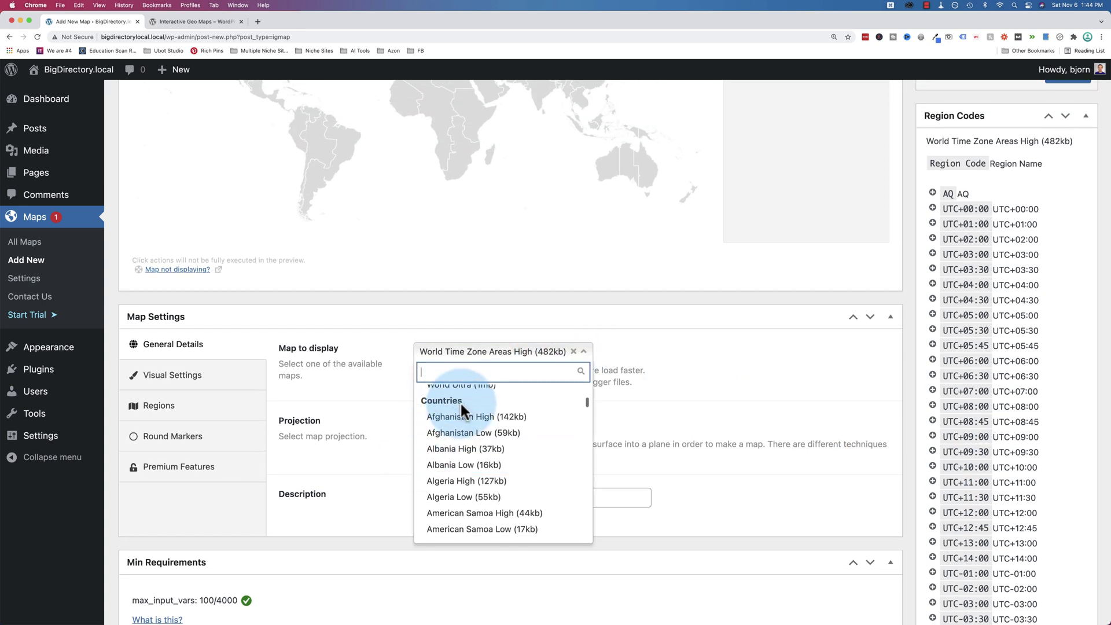
{"action": "scroll", "coordinate": [492, 450], "scroll_direction": "down", "scroll_amount": 6}
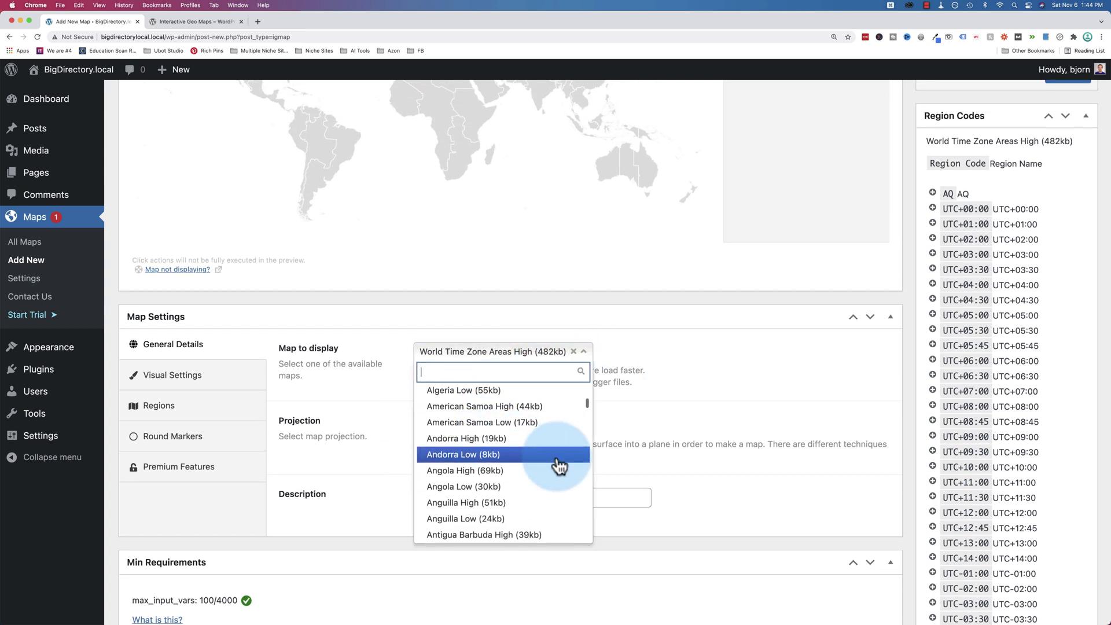
{"action": "scroll", "coordinate": [558, 466], "scroll_direction": "down", "scroll_amount": 8}
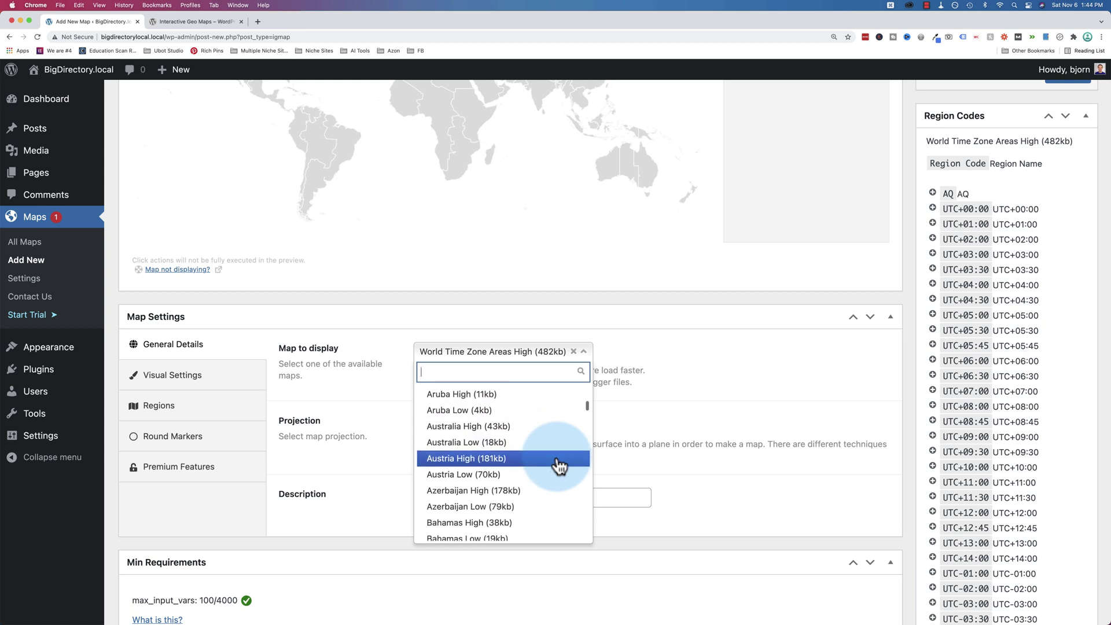
{"action": "scroll", "coordinate": [558, 466], "scroll_direction": "down", "scroll_amount": 8}
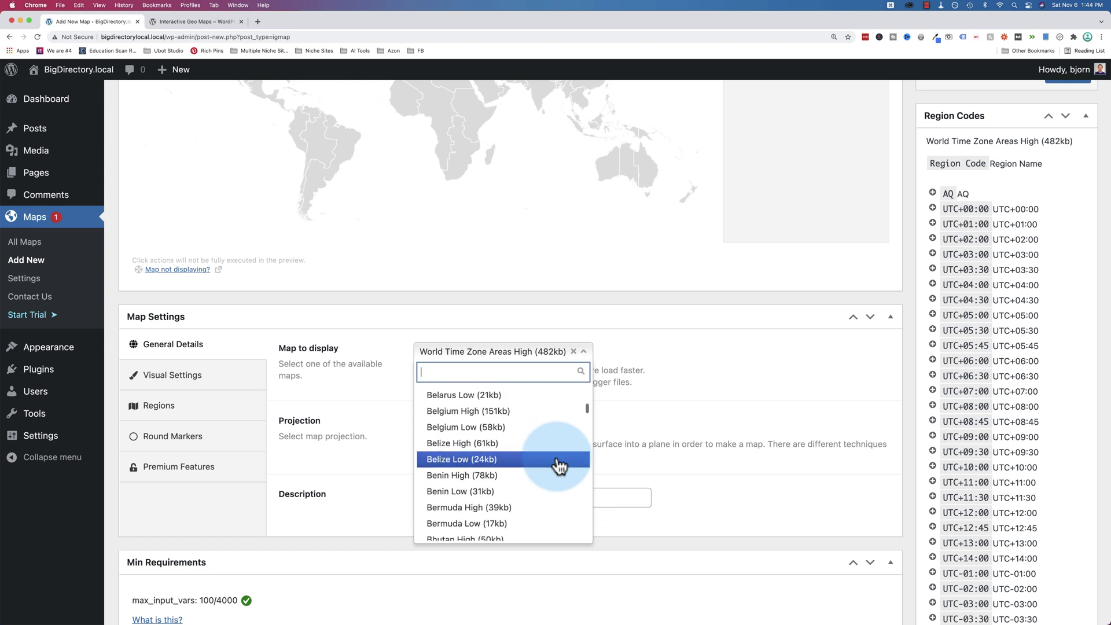
{"action": "scroll", "coordinate": [558, 466], "scroll_direction": "down", "scroll_amount": 8}
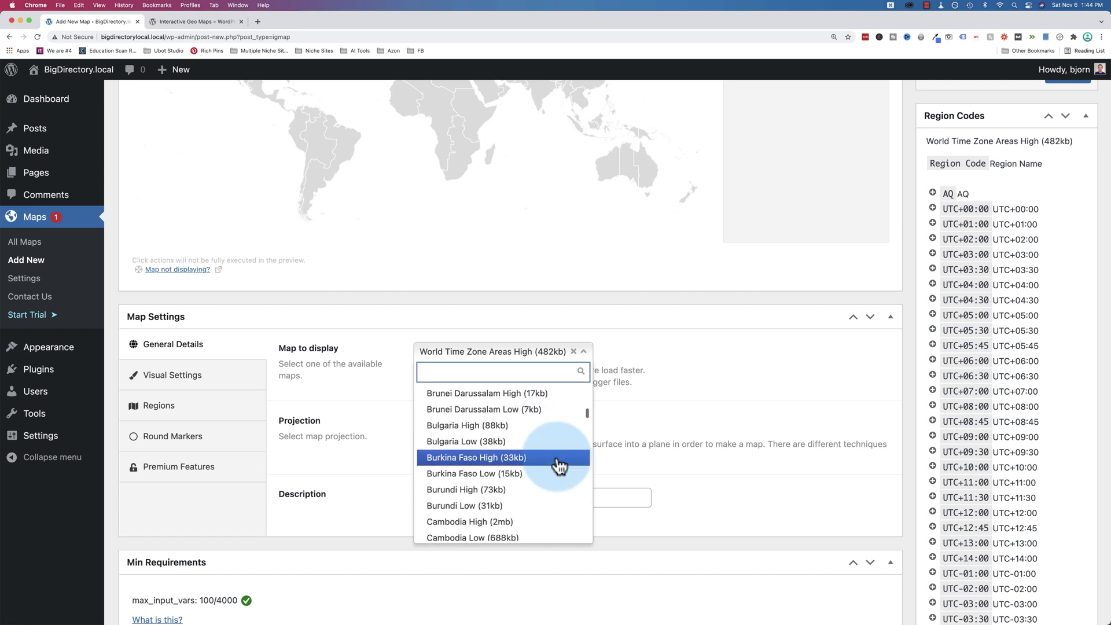
{"action": "scroll", "coordinate": [558, 465], "scroll_direction": "down", "scroll_amount": 8}
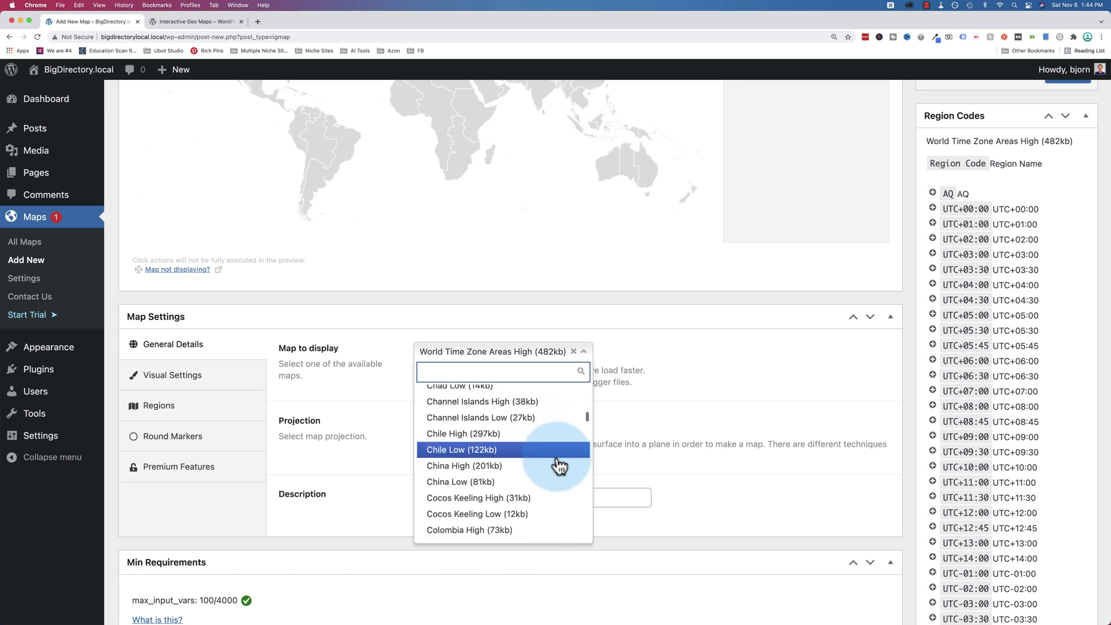
{"action": "scroll", "coordinate": [559, 466], "scroll_direction": "down", "scroll_amount": 8}
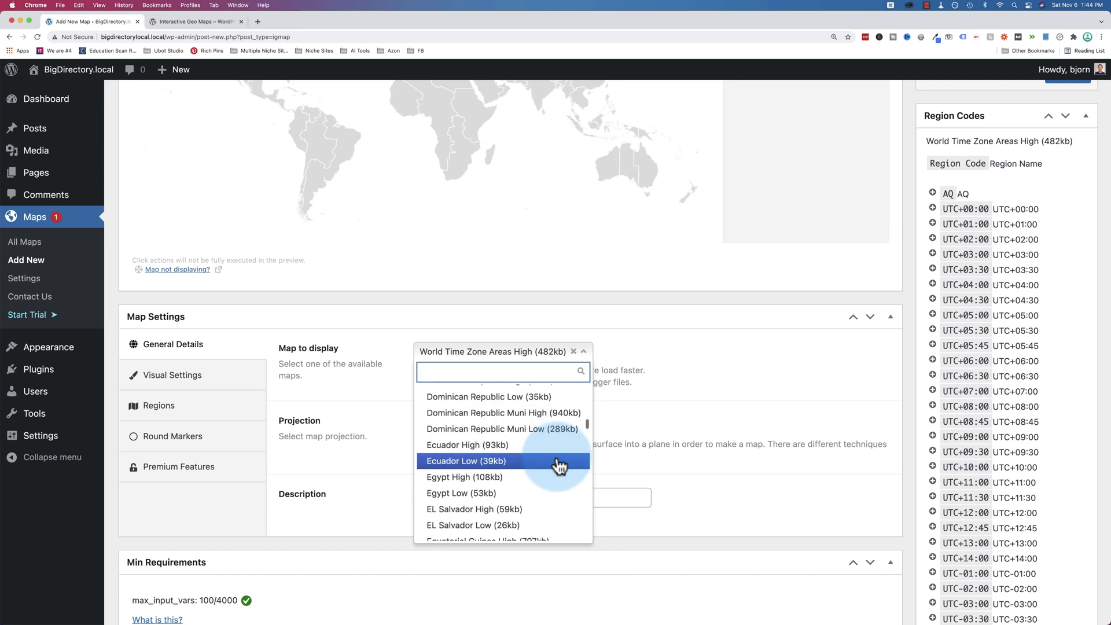
{"action": "scroll", "coordinate": [559, 466], "scroll_direction": "down", "scroll_amount": 5}
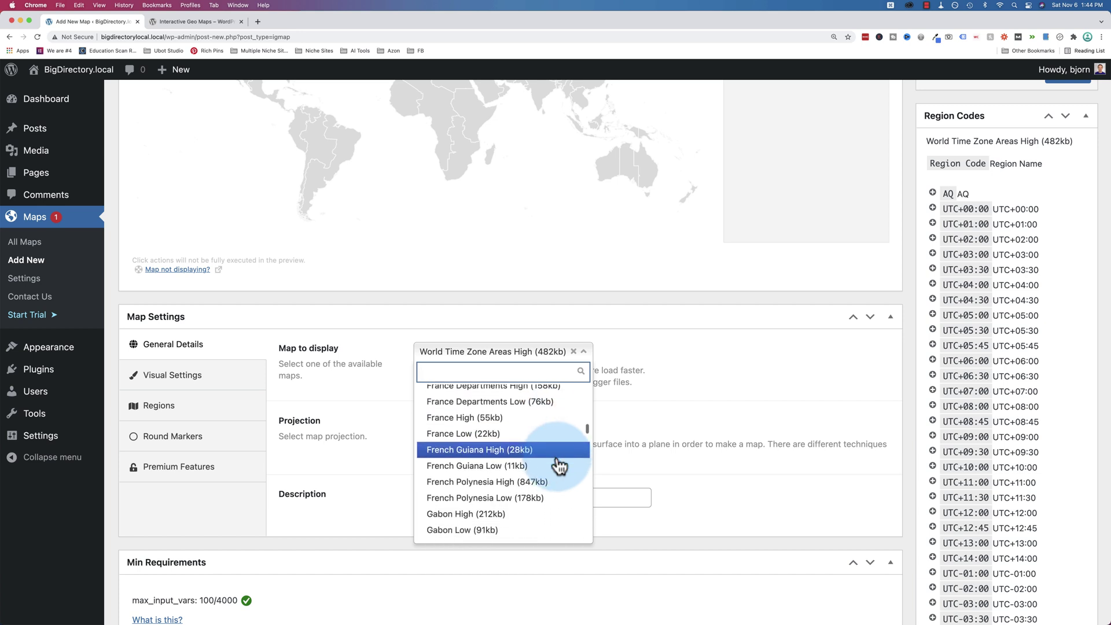
{"action": "scroll", "coordinate": [559, 465], "scroll_direction": "down", "scroll_amount": 2}
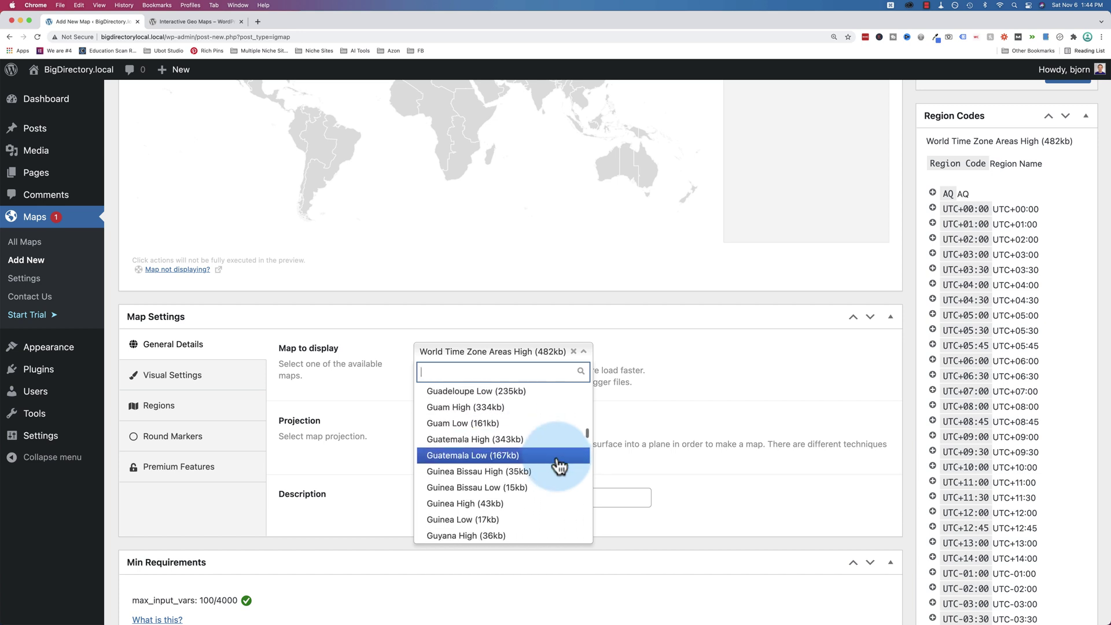
{"action": "scroll", "coordinate": [573, 460], "scroll_direction": "down", "scroll_amount": 2}
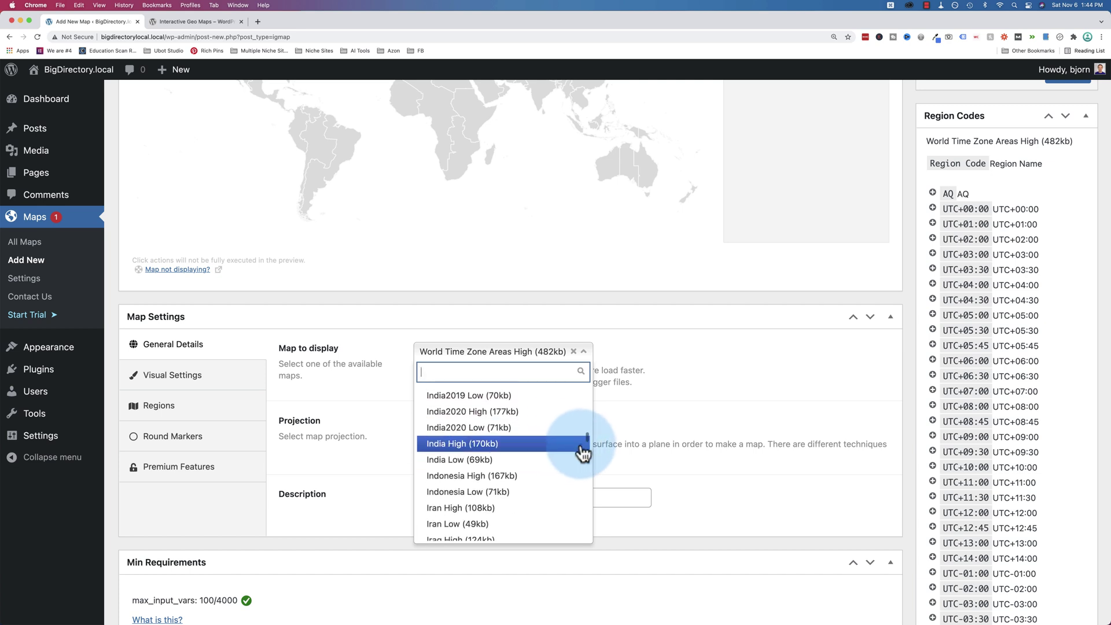
{"action": "scroll", "coordinate": [585, 441], "scroll_direction": "down", "scroll_amount": 4}
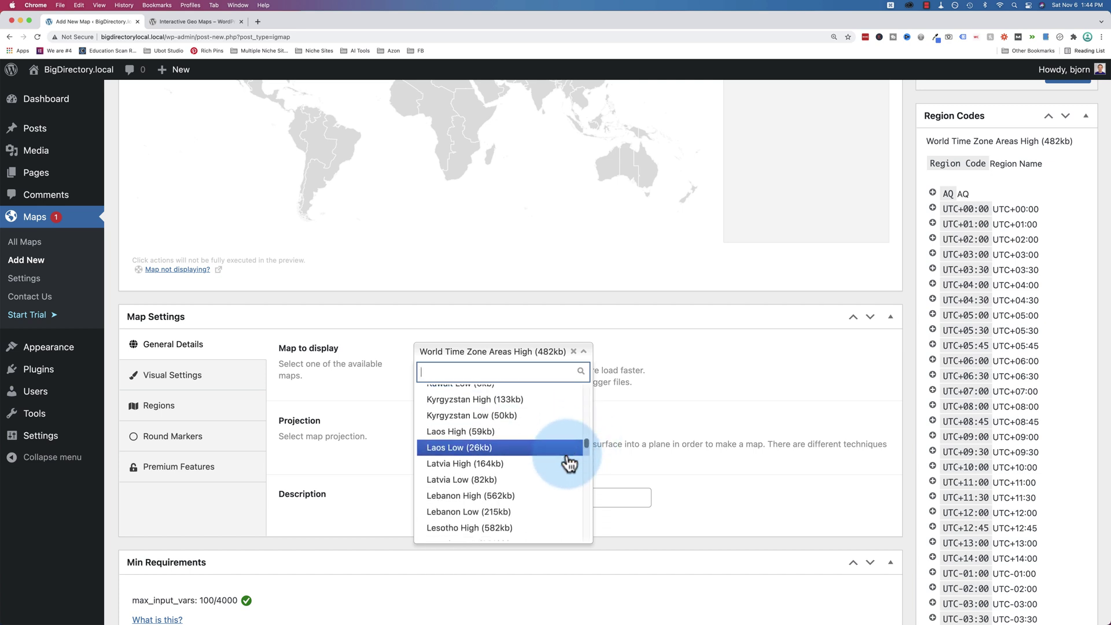
{"action": "scroll", "coordinate": [570, 463], "scroll_direction": "down", "scroll_amount": 2}
{"action": "scroll", "coordinate": [570, 463], "scroll_direction": "down", "scroll_amount": 2}
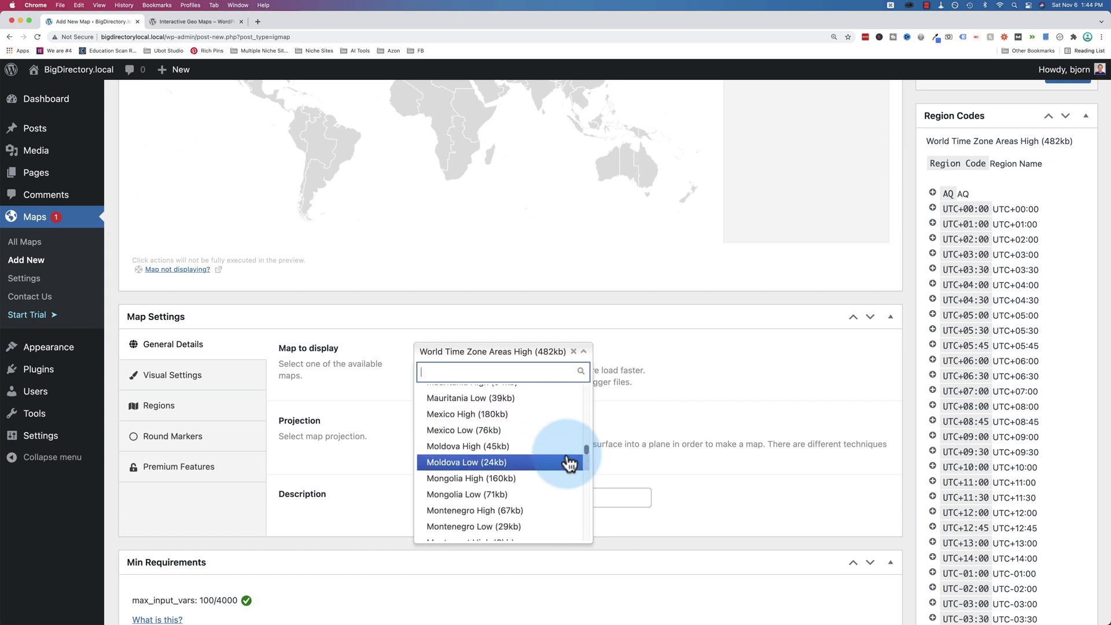
{"action": "scroll", "coordinate": [570, 462], "scroll_direction": "down", "scroll_amount": 2}
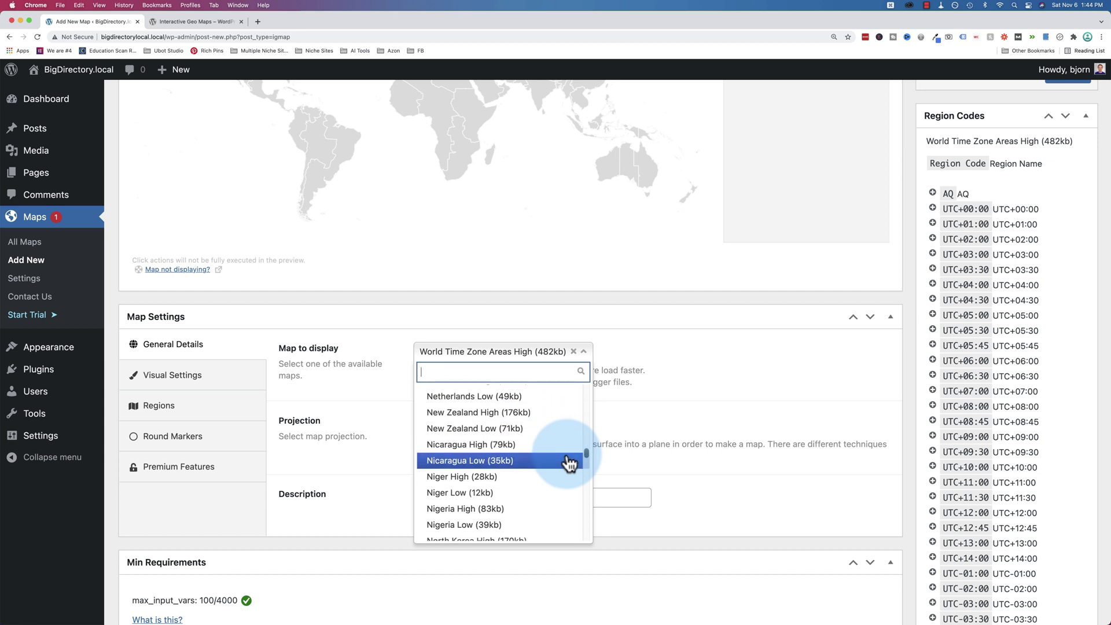
{"action": "scroll", "coordinate": [570, 462], "scroll_direction": "down", "scroll_amount": 1}
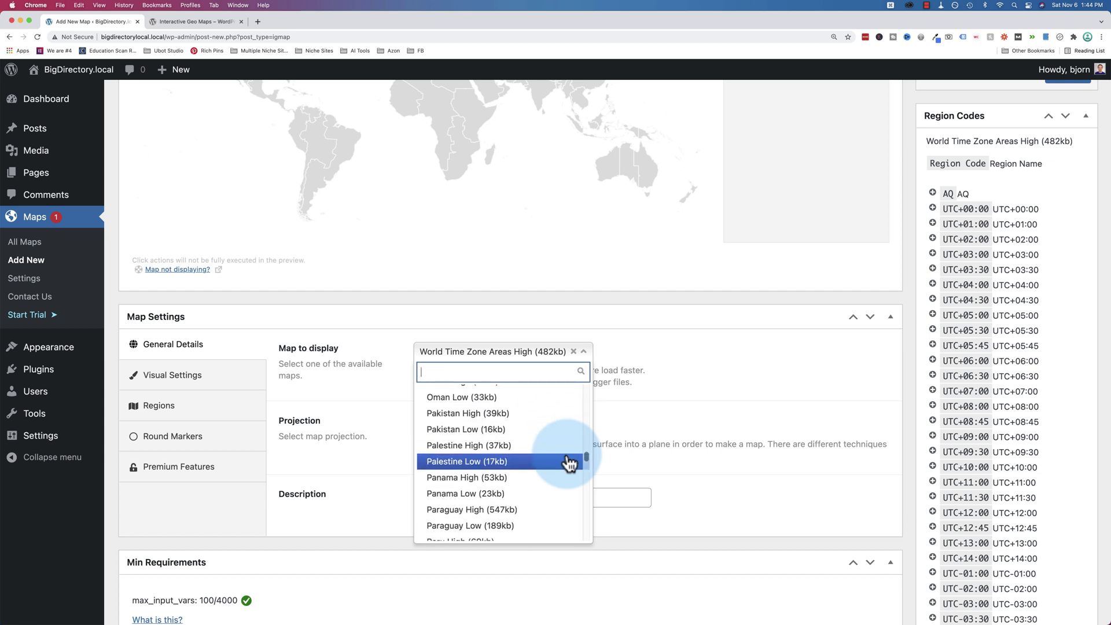
{"action": "scroll", "coordinate": [570, 463], "scroll_direction": "down", "scroll_amount": 6}
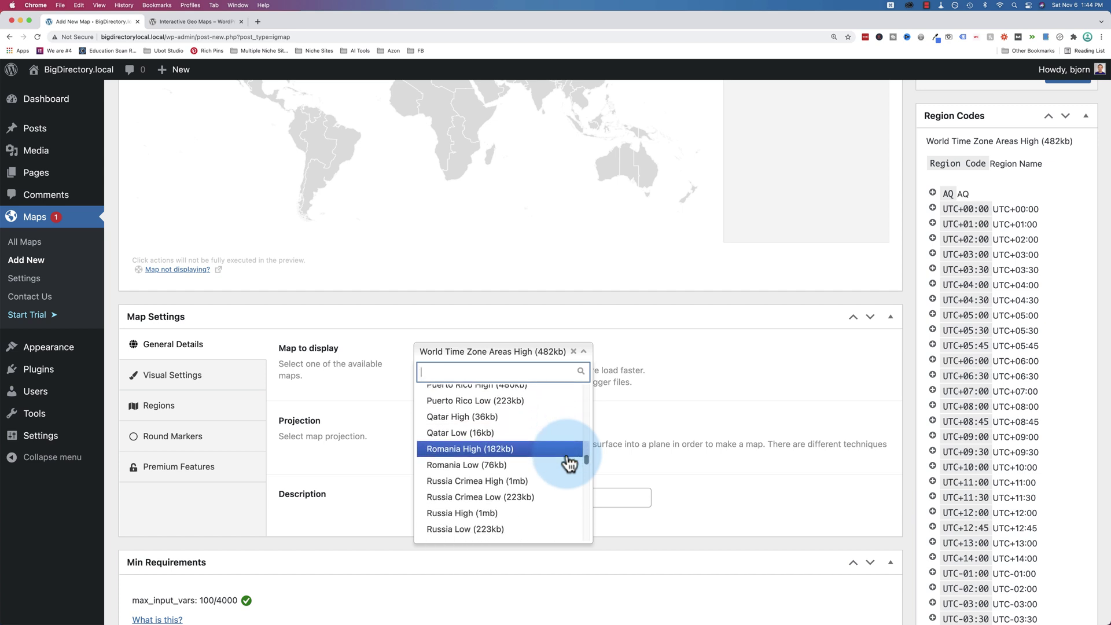
{"action": "scroll", "coordinate": [570, 462], "scroll_direction": "down", "scroll_amount": 7}
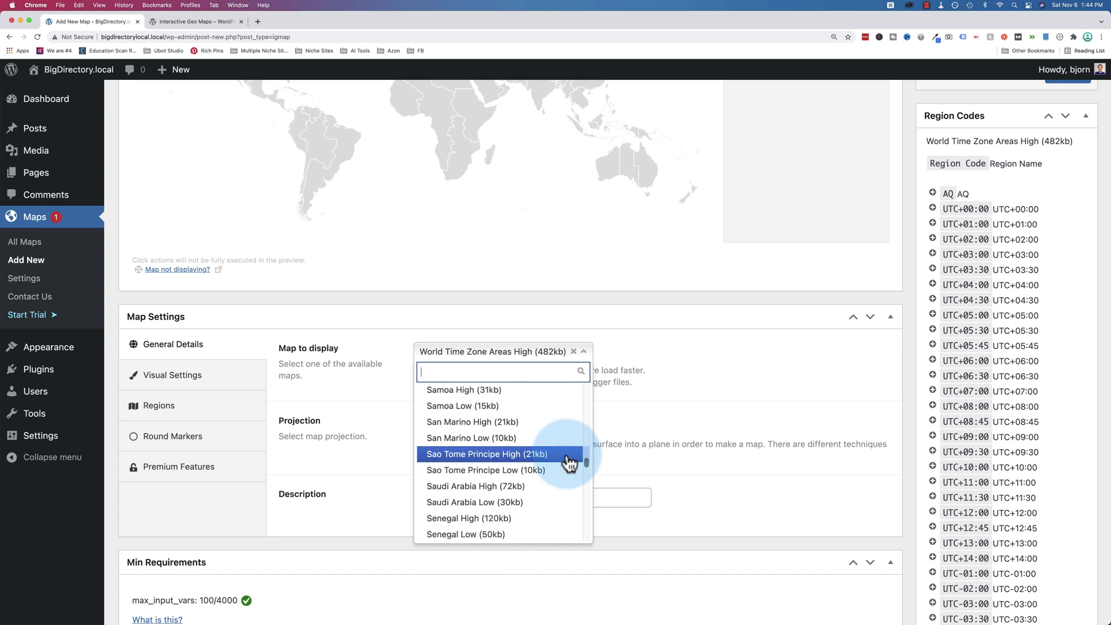
{"action": "scroll", "coordinate": [569, 463], "scroll_direction": "down", "scroll_amount": 7}
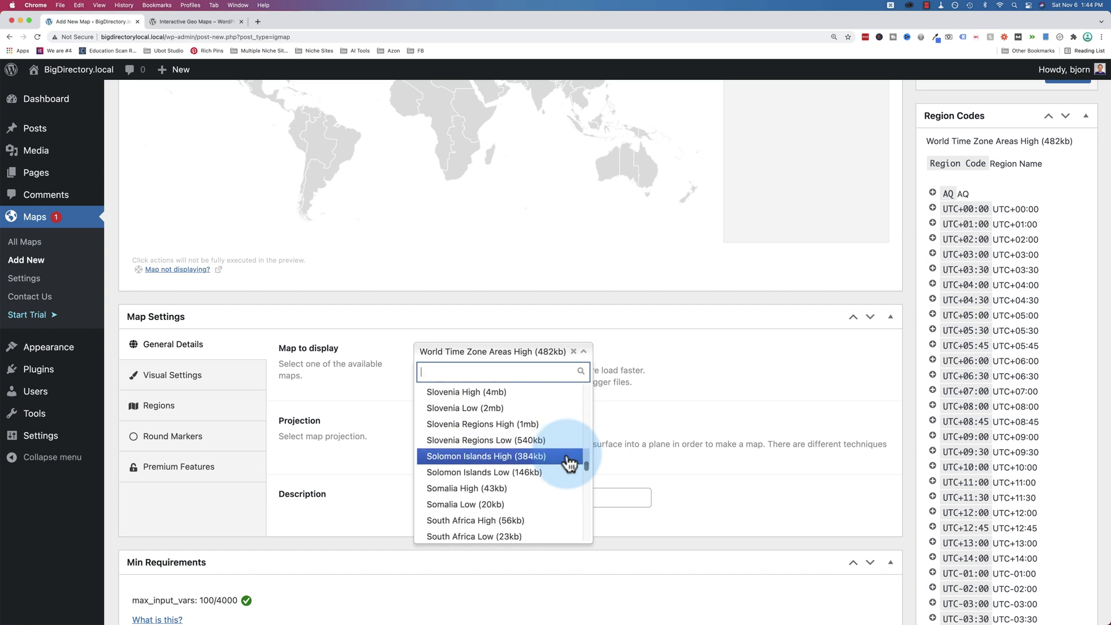
{"action": "scroll", "coordinate": [570, 463], "scroll_direction": "down", "scroll_amount": 7}
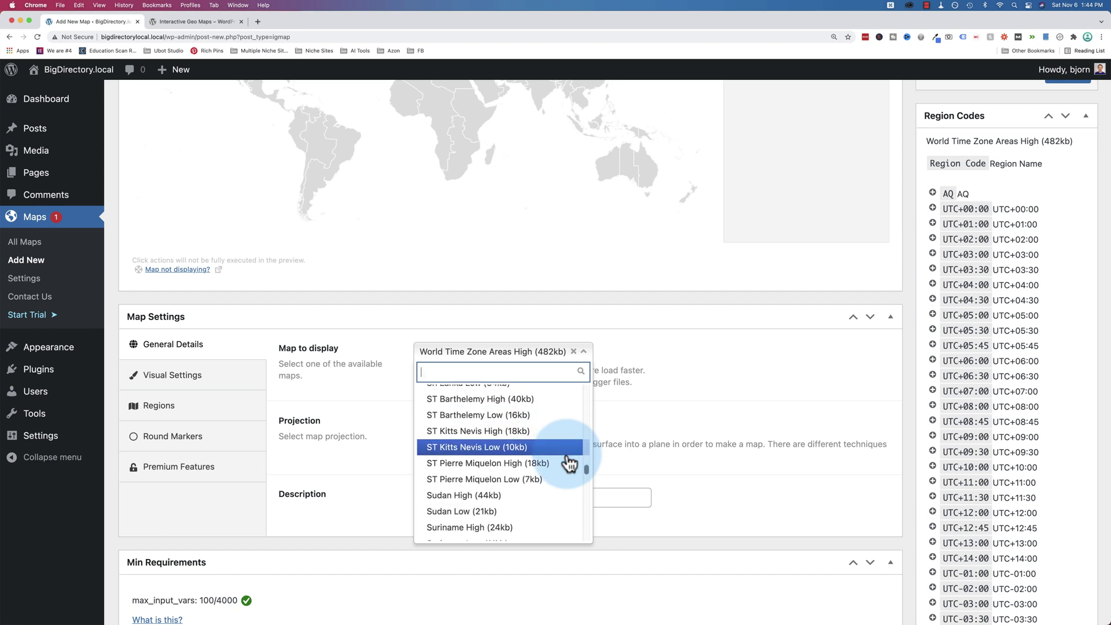
{"action": "scroll", "coordinate": [570, 463], "scroll_direction": "down", "scroll_amount": 7}
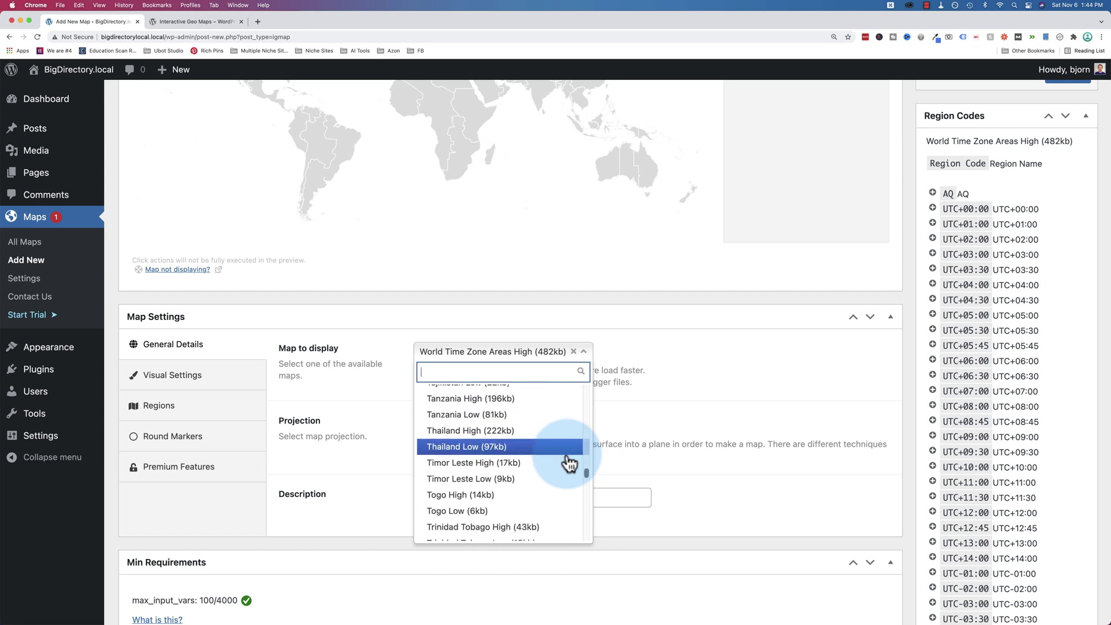
{"action": "scroll", "coordinate": [570, 463], "scroll_direction": "down", "scroll_amount": 5}
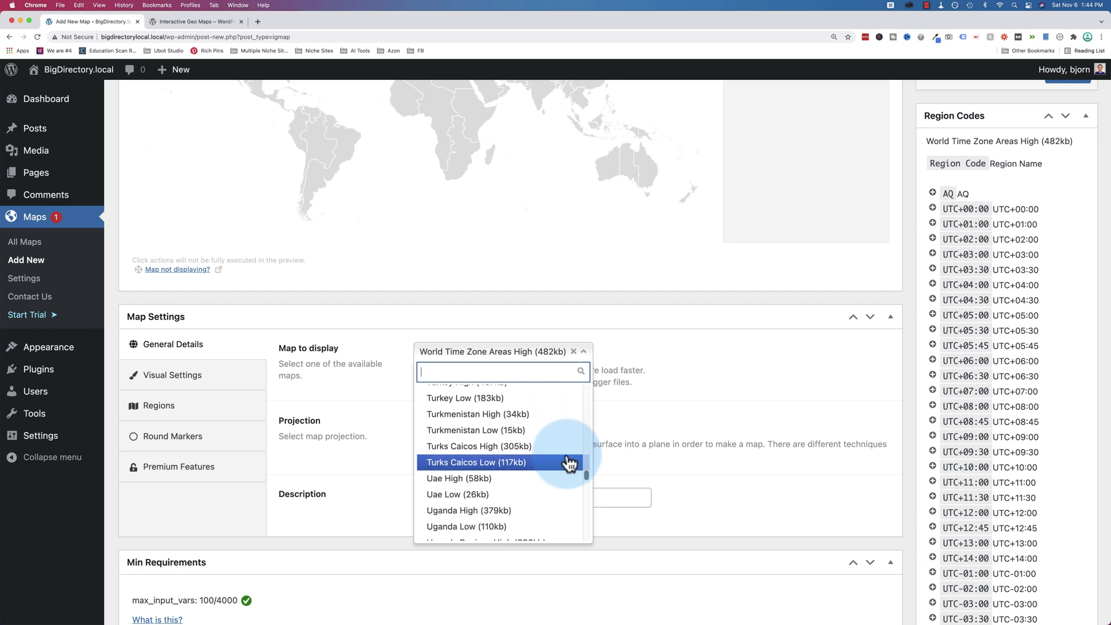
{"action": "scroll", "coordinate": [570, 463], "scroll_direction": "down", "scroll_amount": 8}
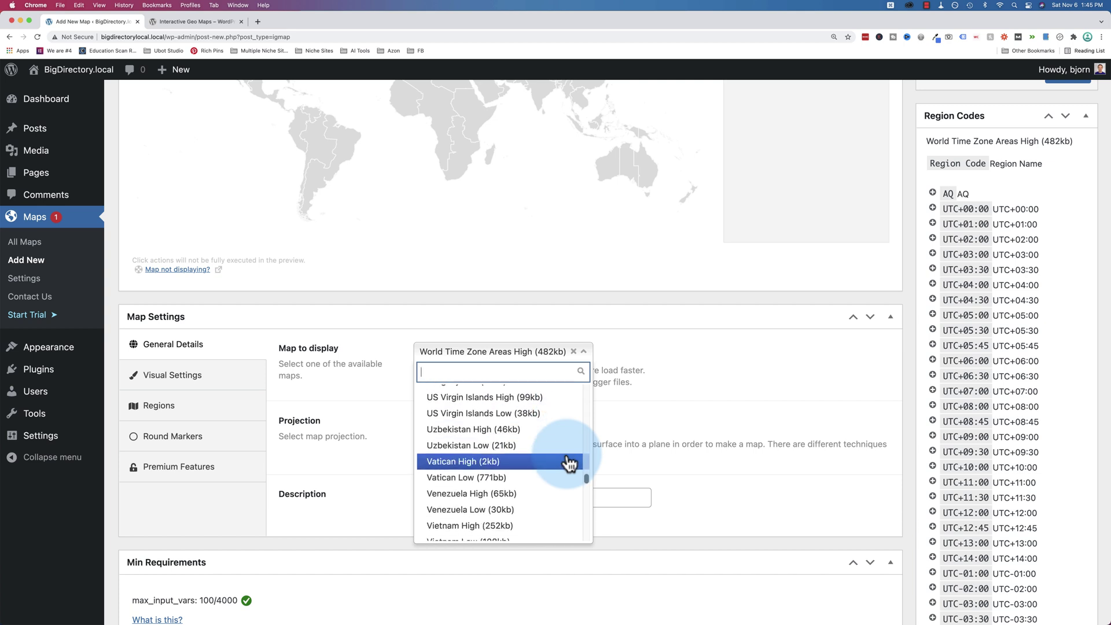
{"action": "scroll", "coordinate": [570, 463], "scroll_direction": "down", "scroll_amount": 7}
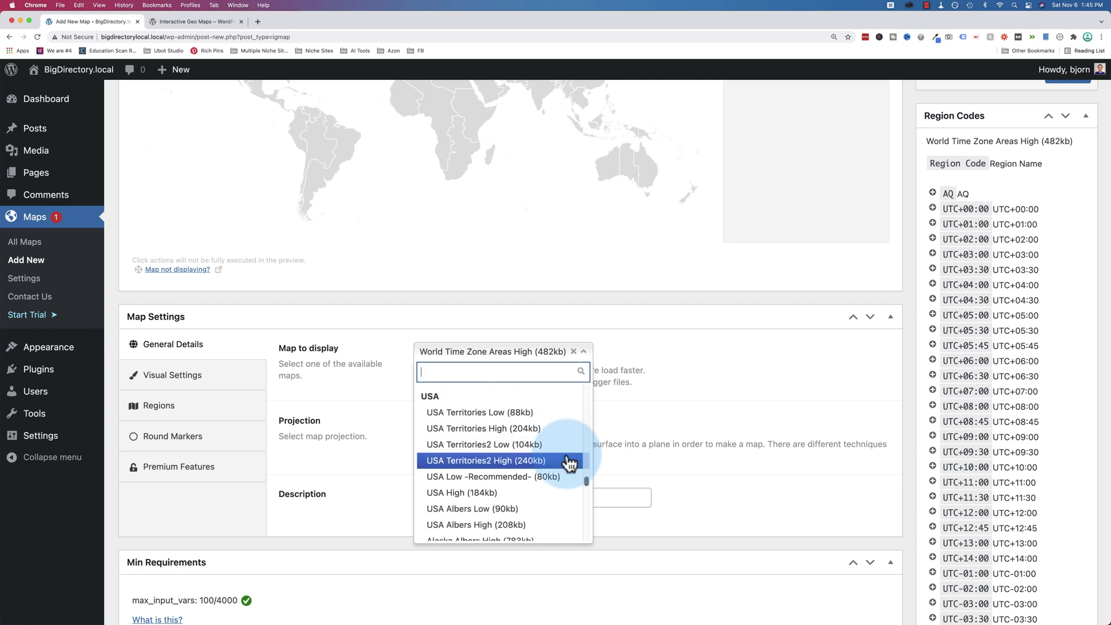
Step: Scroll the map list past the USA, Canada, Mexico and Portugal maps, then open Maps > Settings
{"action": "scroll", "coordinate": [496, 440], "scroll_direction": "up", "scroll_amount": 1}
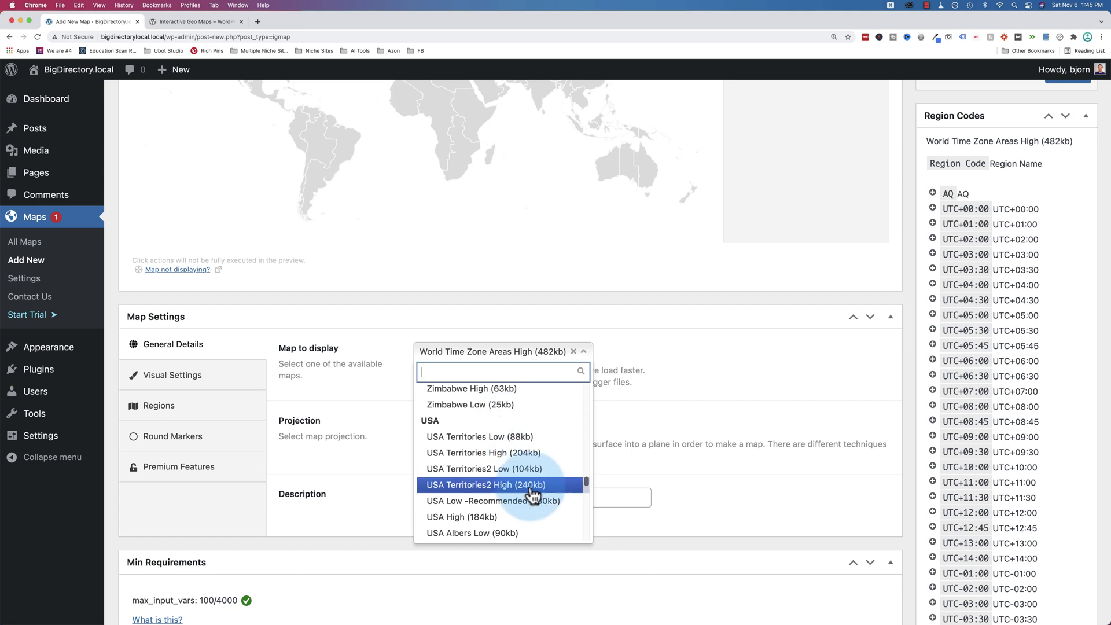
{"action": "scroll", "coordinate": [532, 496], "scroll_direction": "down", "scroll_amount": 10}
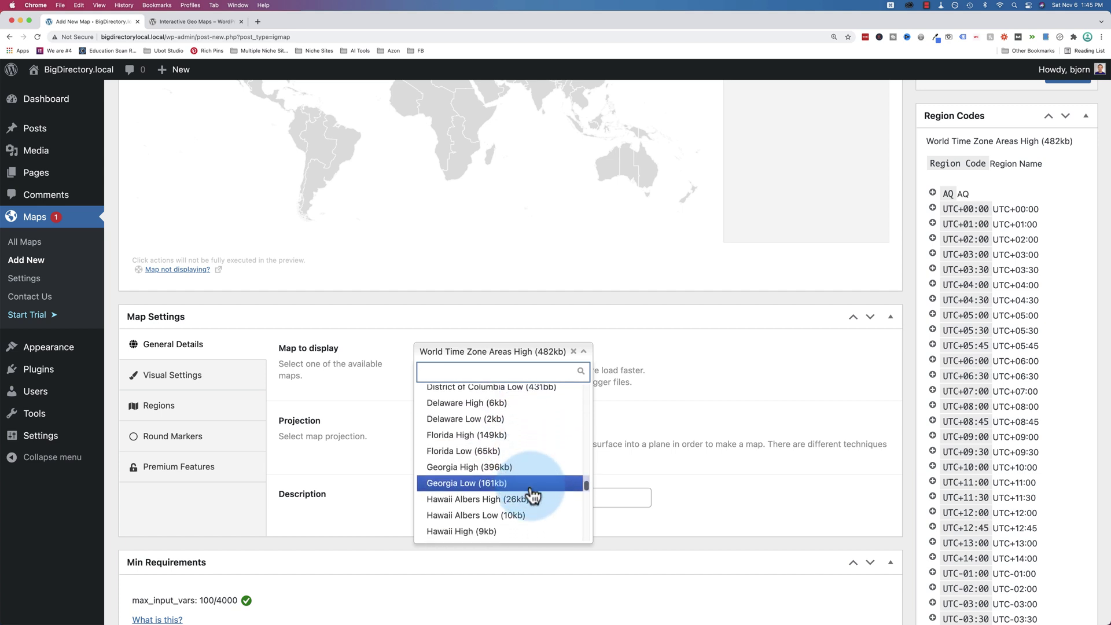
{"action": "scroll", "coordinate": [533, 496], "scroll_direction": "down", "scroll_amount": 15}
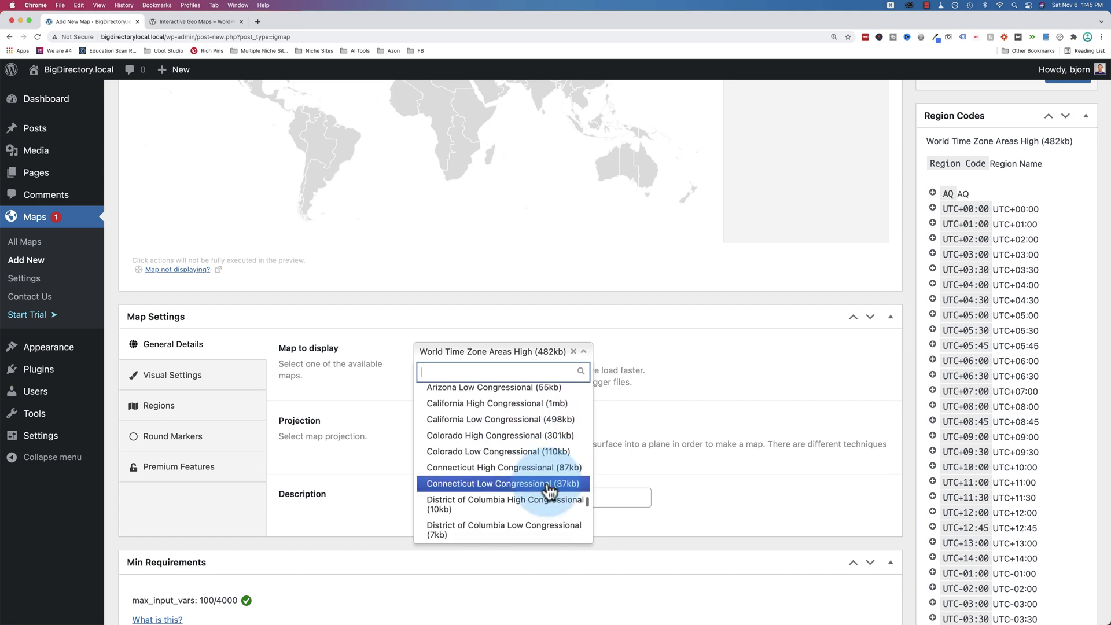
{"action": "scroll", "coordinate": [548, 492], "scroll_direction": "down", "scroll_amount": 15}
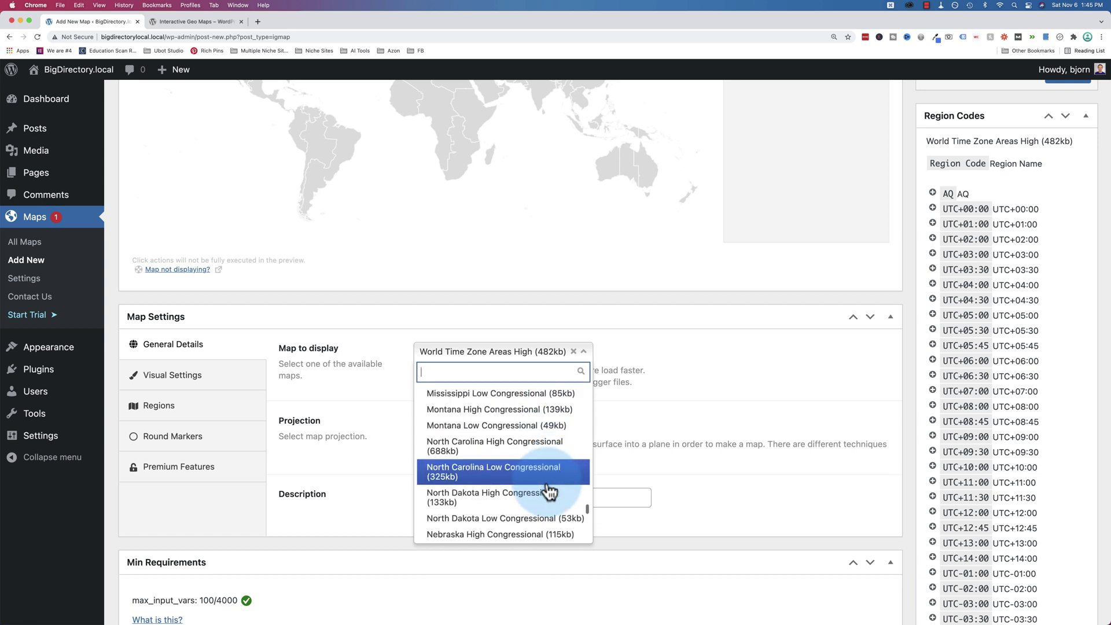
{"action": "scroll", "coordinate": [548, 492], "scroll_direction": "down", "scroll_amount": 15}
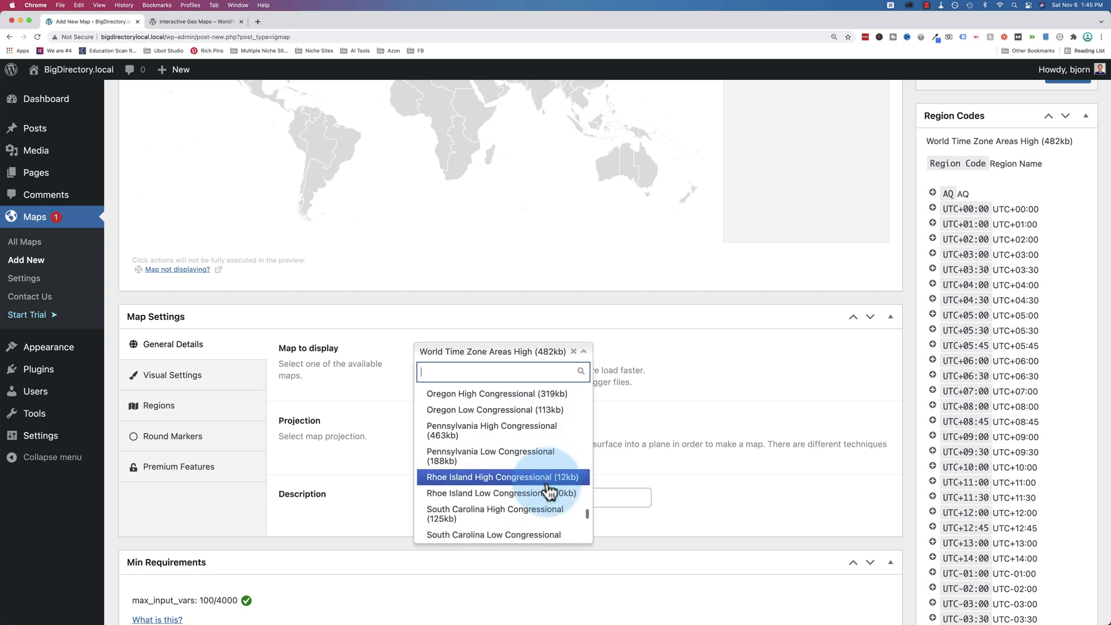
{"action": "scroll", "coordinate": [548, 492], "scroll_direction": "down", "scroll_amount": 15}
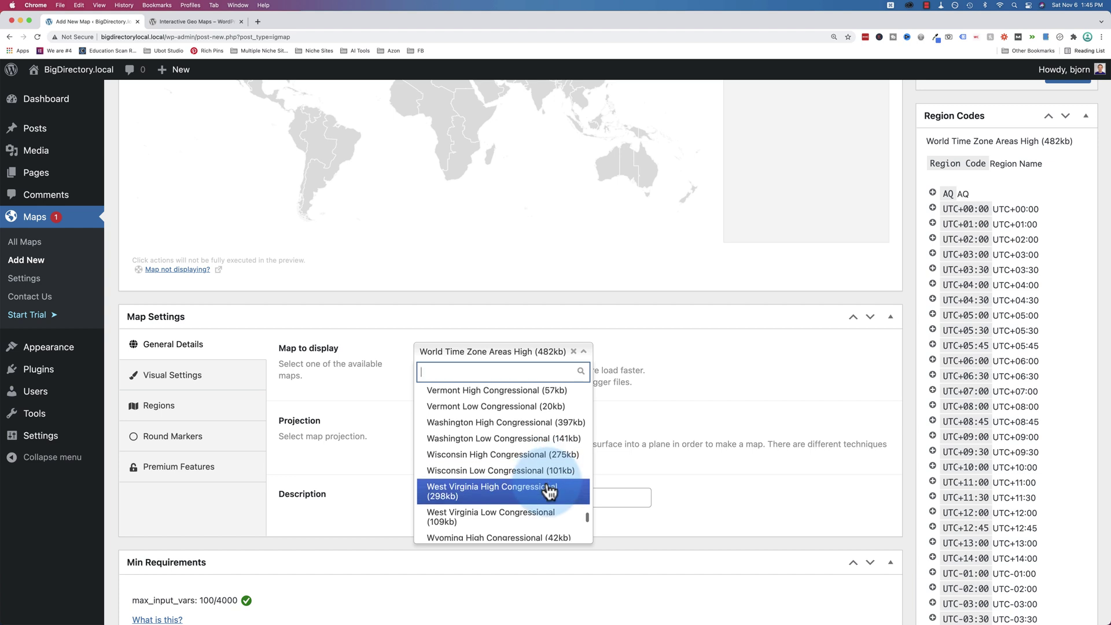
{"action": "scroll", "coordinate": [548, 492], "scroll_direction": "down", "scroll_amount": 10}
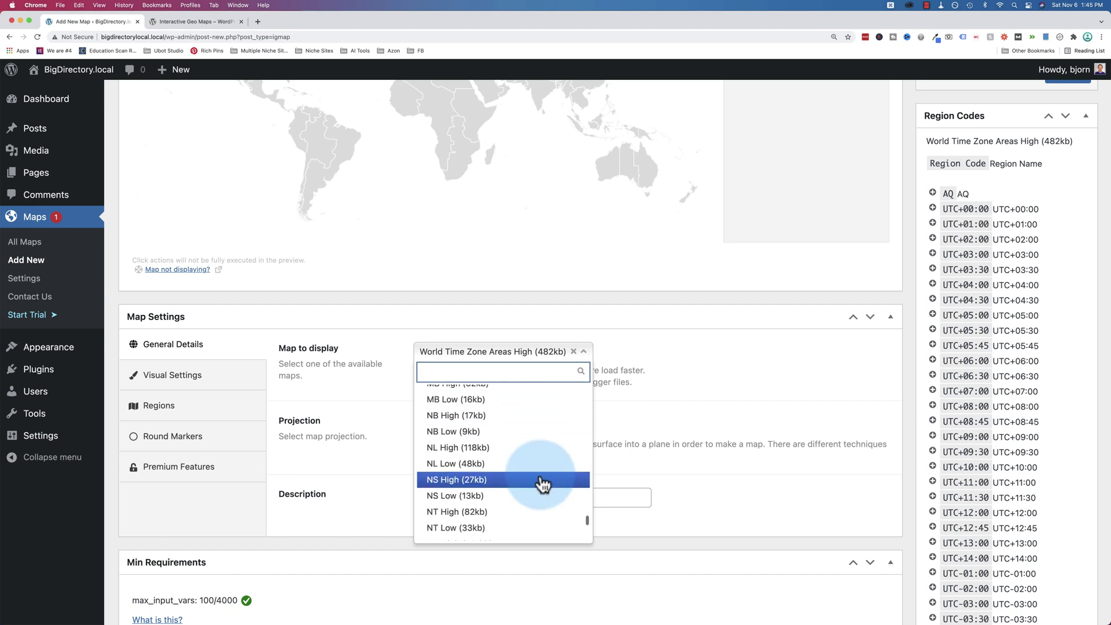
{"action": "scroll", "coordinate": [542, 484], "scroll_direction": "down", "scroll_amount": 10}
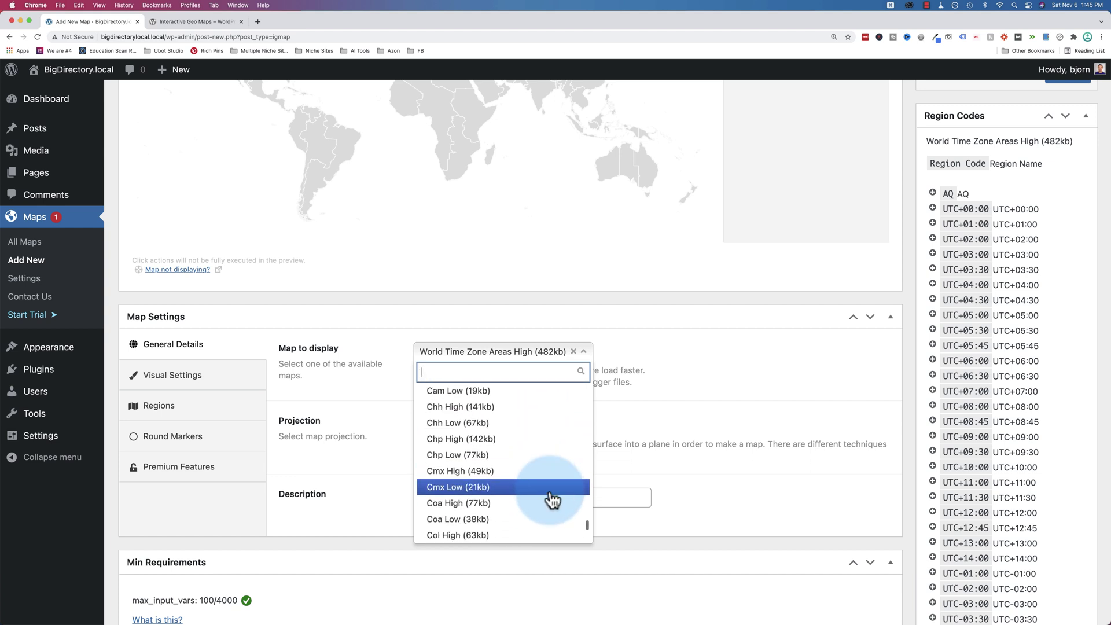
{"action": "scroll", "coordinate": [551, 500], "scroll_direction": "down", "scroll_amount": 8}
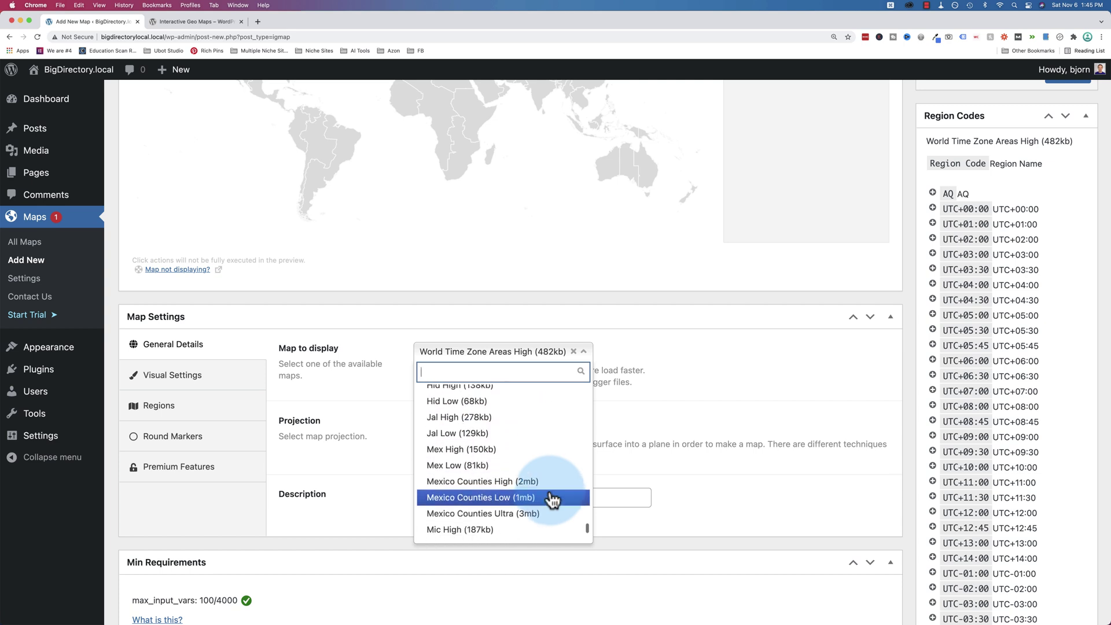
{"action": "scroll", "coordinate": [550, 498], "scroll_direction": "down", "scroll_amount": 5}
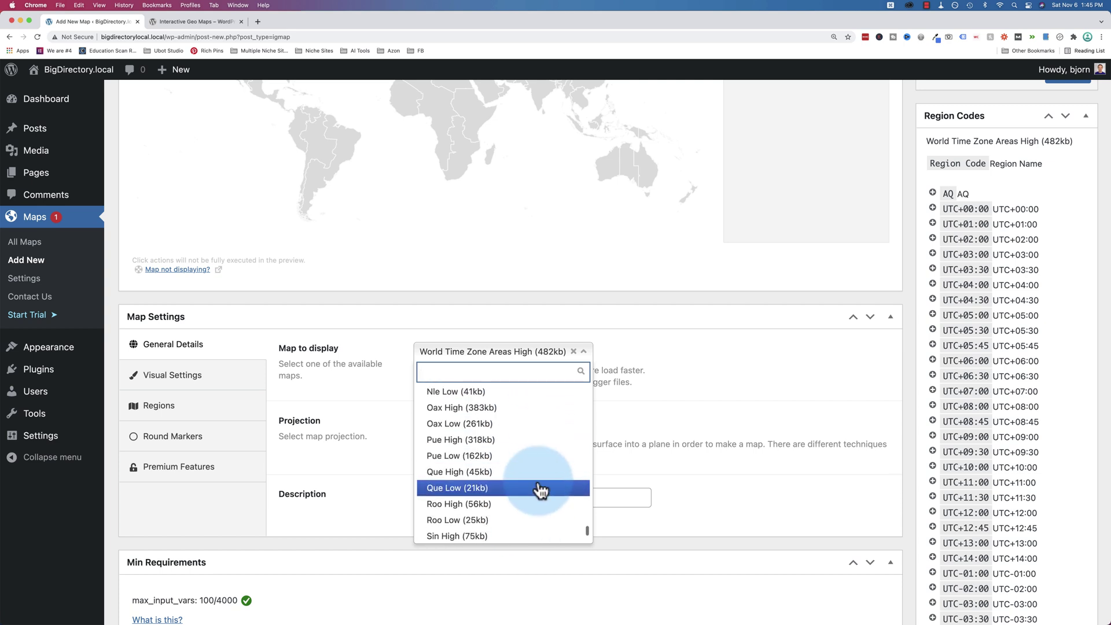
{"action": "scroll", "coordinate": [540, 490], "scroll_direction": "down", "scroll_amount": 6}
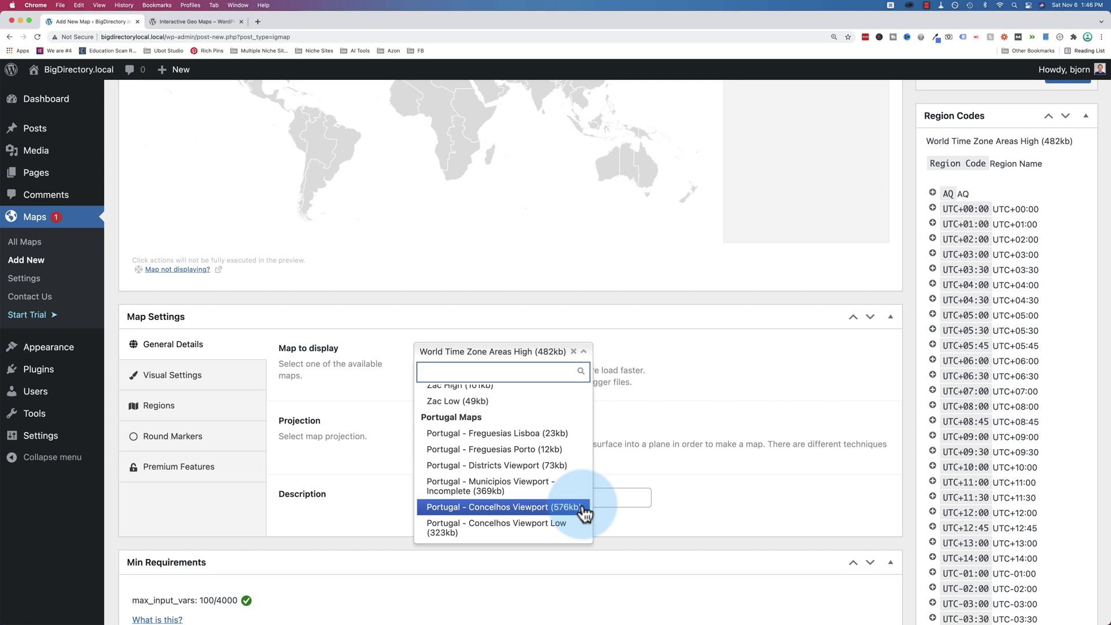
{"action": "left_click", "coordinate": [35, 280]}
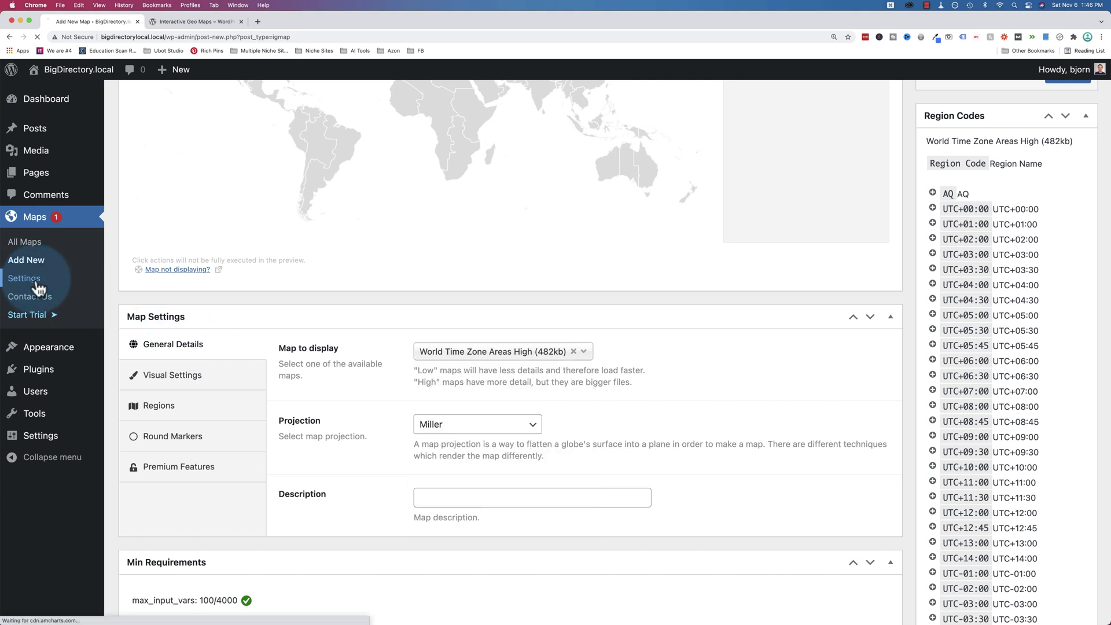
Step: Review the Editing settings: Google API Key note, image preview warning, and Textarea tooltip field type
{"action": "left_click", "coordinate": [511, 257]}
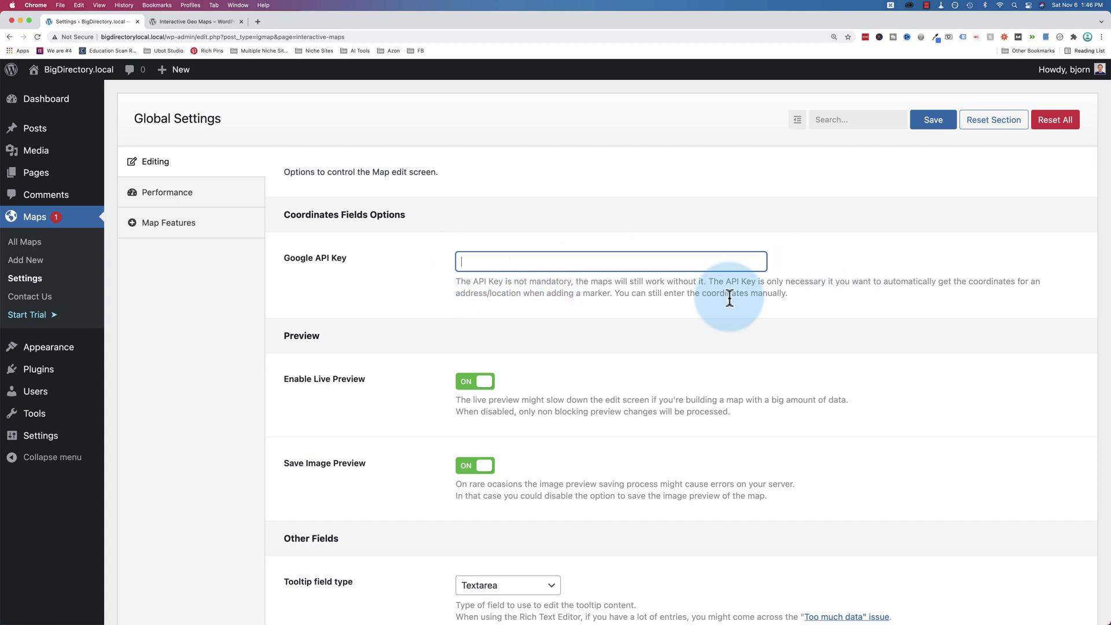
{"action": "left_click_drag", "start_coordinate": [614, 294], "coordinate": [772, 293]}
{"action": "scroll", "coordinate": [427, 326], "scroll_direction": "down", "scroll_amount": 3}
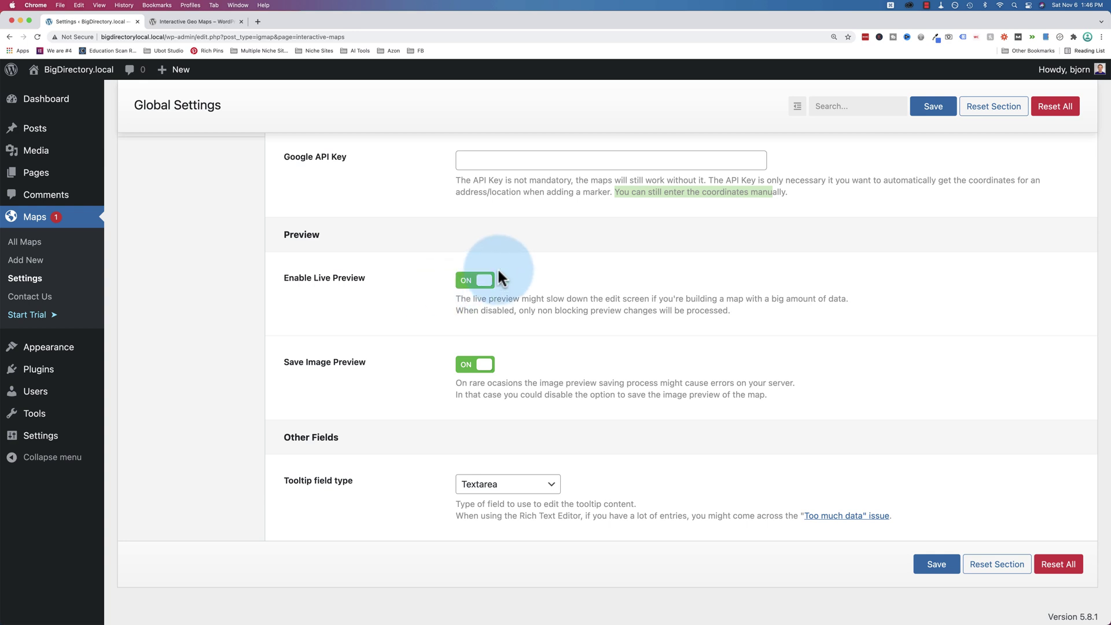
{"action": "scroll", "coordinate": [426, 321], "scroll_direction": "down", "scroll_amount": 1}
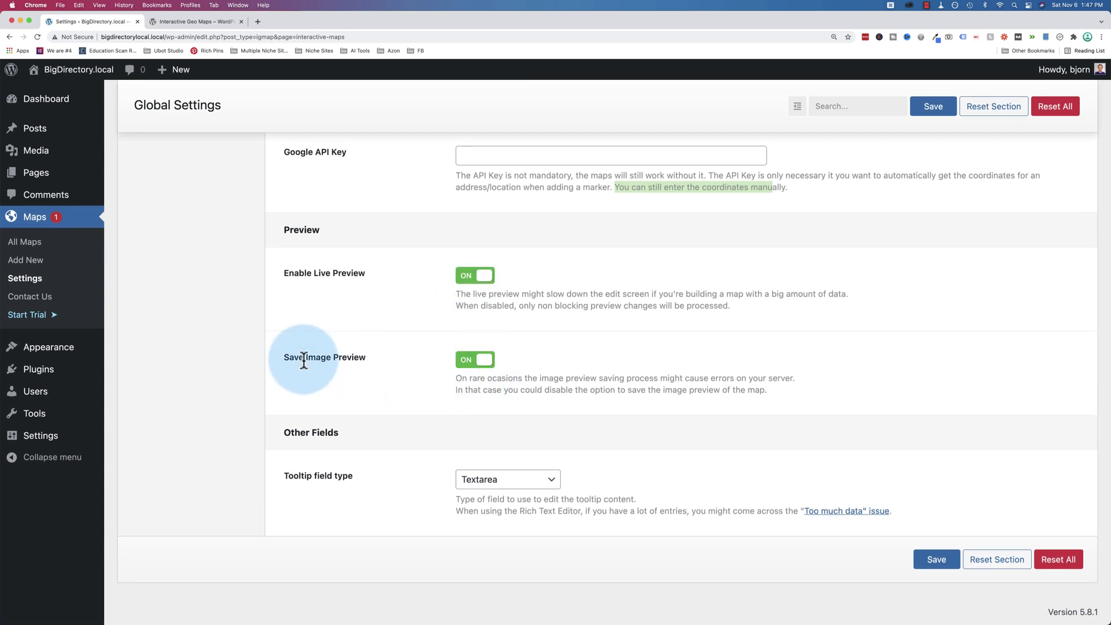
{"action": "left_click_drag", "start_coordinate": [458, 379], "coordinate": [804, 387]}
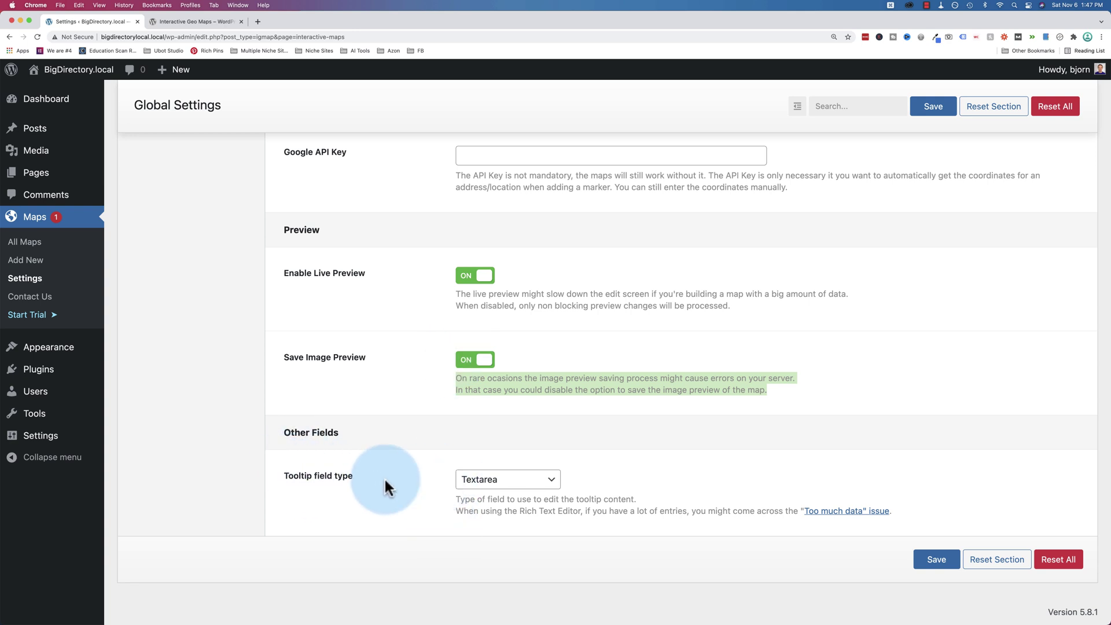
{"action": "left_click", "coordinate": [501, 480]}
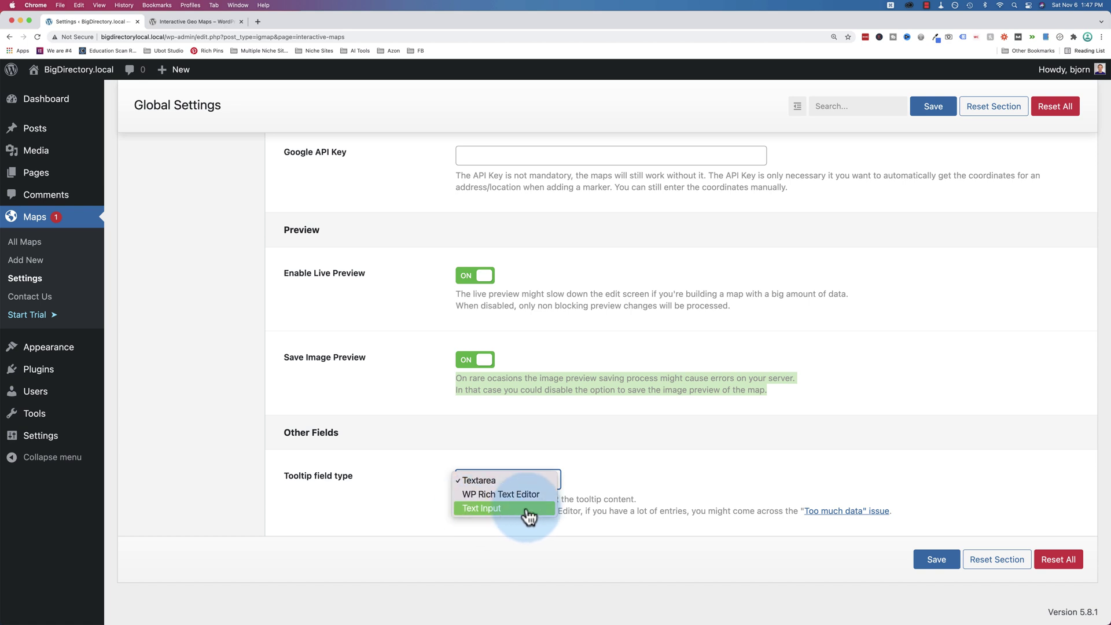
{"action": "left_click", "coordinate": [417, 543]}
{"action": "scroll", "coordinate": [360, 393], "scroll_direction": "up", "scroll_amount": 3}
Step: Scroll through the Performance settings tab
{"action": "left_click", "coordinate": [193, 205]}
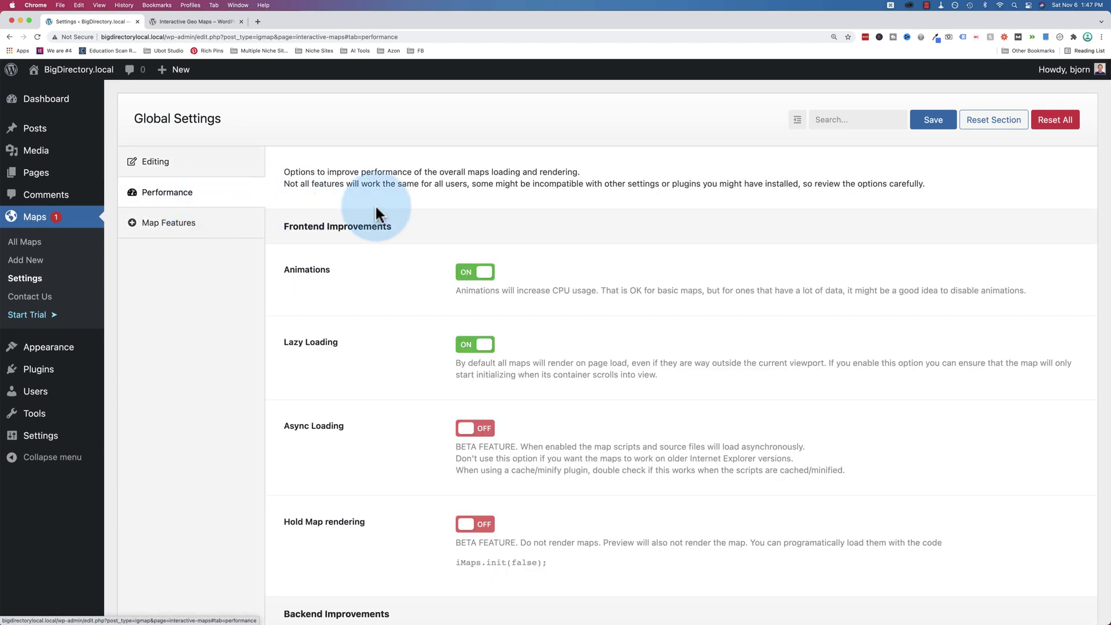
{"action": "scroll", "coordinate": [374, 208], "scroll_direction": "down", "scroll_amount": 3}
{"action": "scroll", "coordinate": [375, 206], "scroll_direction": "down", "scroll_amount": 2}
{"action": "scroll", "coordinate": [375, 206], "scroll_direction": "up", "scroll_amount": 2}
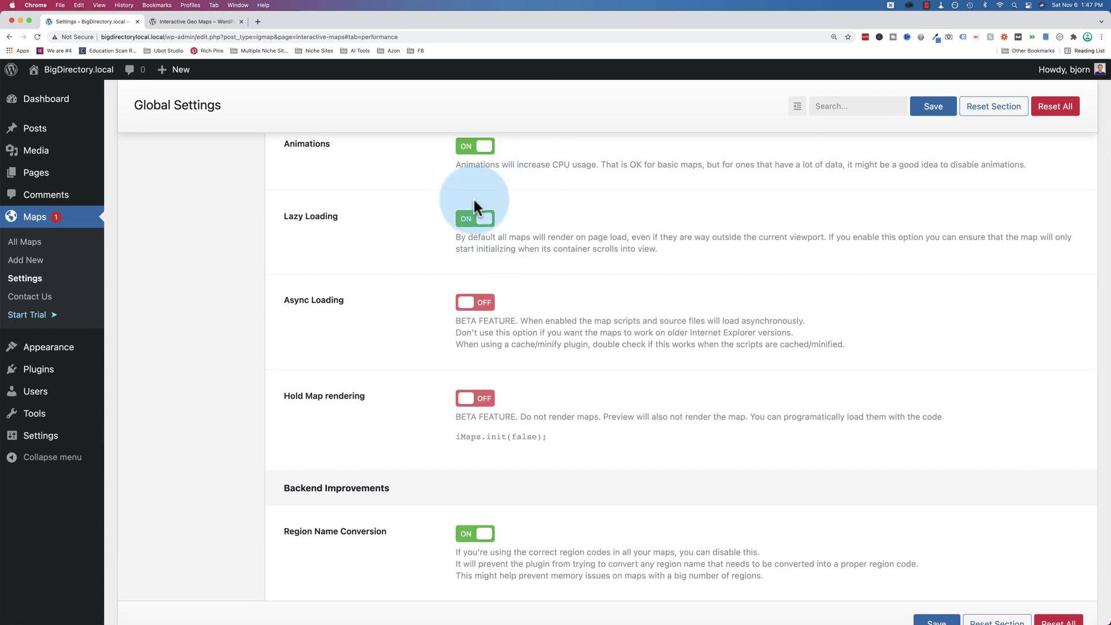
{"action": "scroll", "coordinate": [357, 243], "scroll_direction": "up", "scroll_amount": 1}
{"action": "scroll", "coordinate": [357, 249], "scroll_direction": "up", "scroll_amount": 2}
Step: Turn Zoom off under Map Features, then view the plugin's WordPress.org page
{"action": "left_click", "coordinate": [197, 228]}
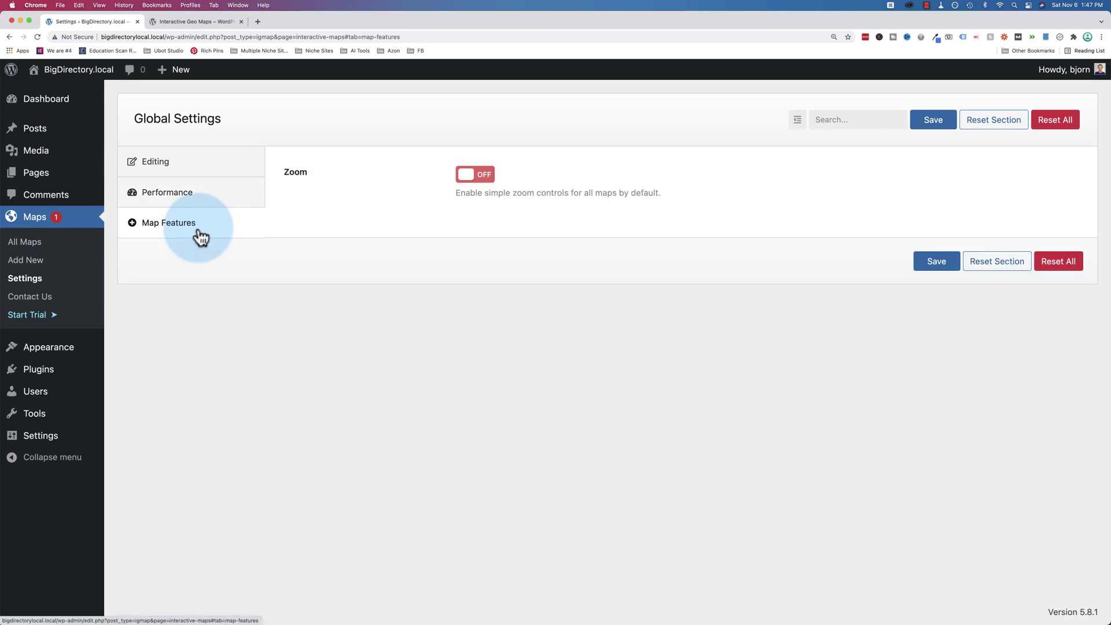
{"action": "left_click", "coordinate": [473, 184]}
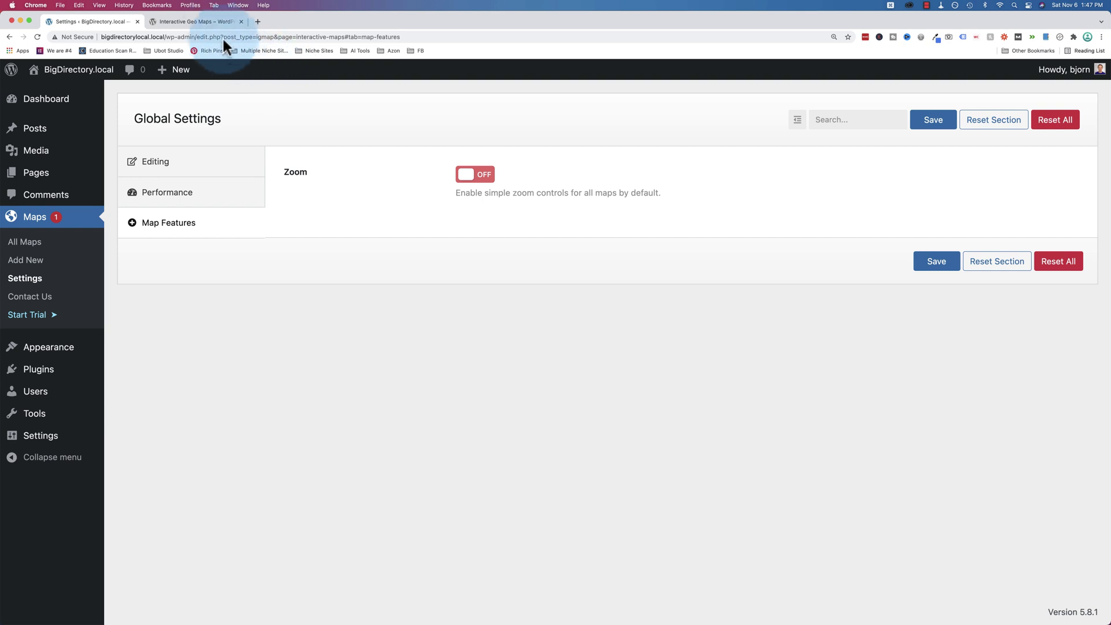
{"action": "left_click", "coordinate": [209, 21]}
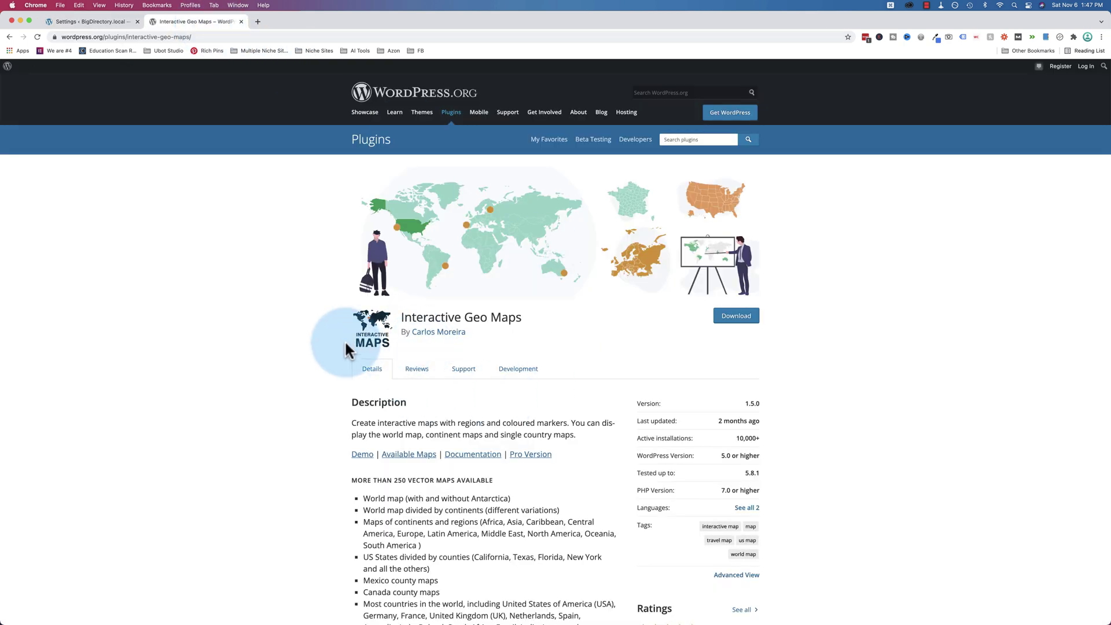
{"action": "scroll", "coordinate": [345, 339], "scroll_direction": "down", "scroll_amount": 3}
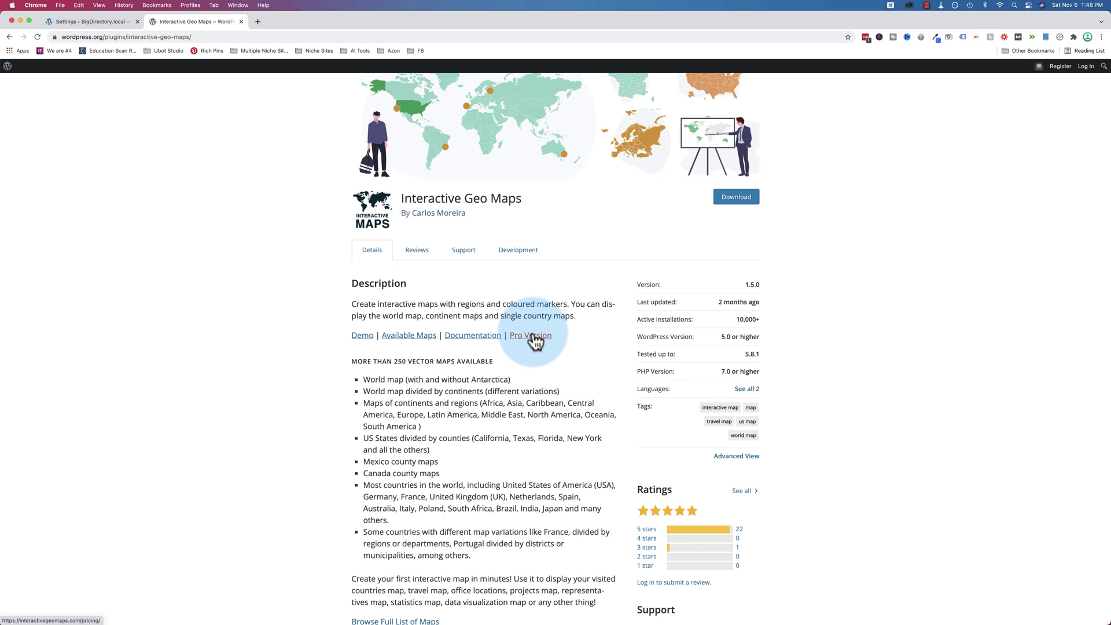
{"action": "scroll", "coordinate": [546, 392], "scroll_direction": "down", "scroll_amount": 1}
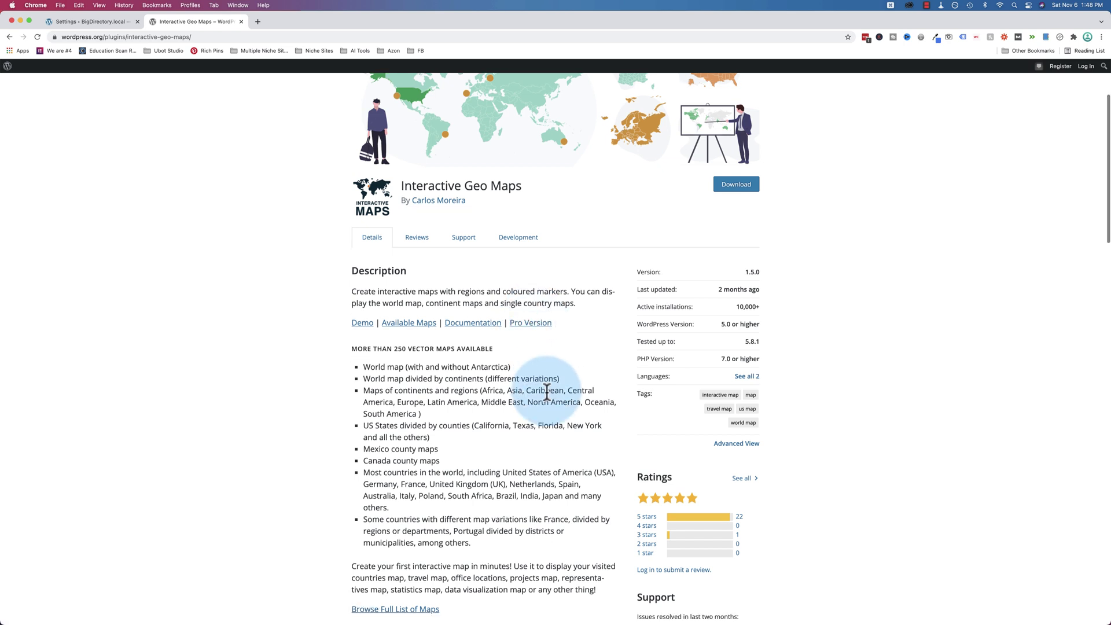
{"action": "scroll", "coordinate": [546, 392], "scroll_direction": "up", "scroll_amount": 2}
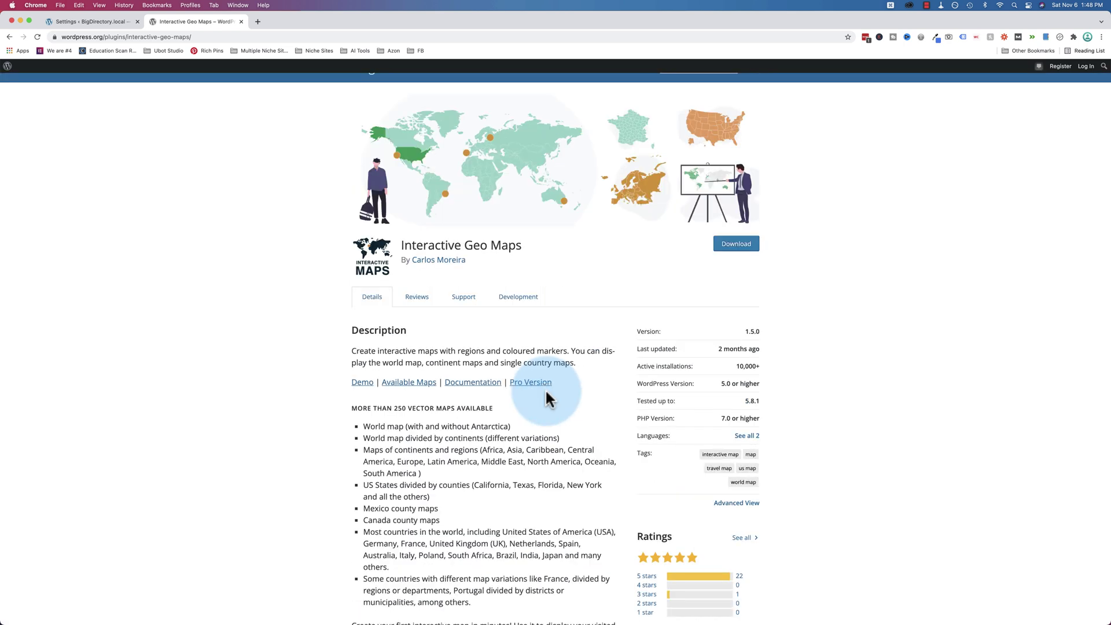